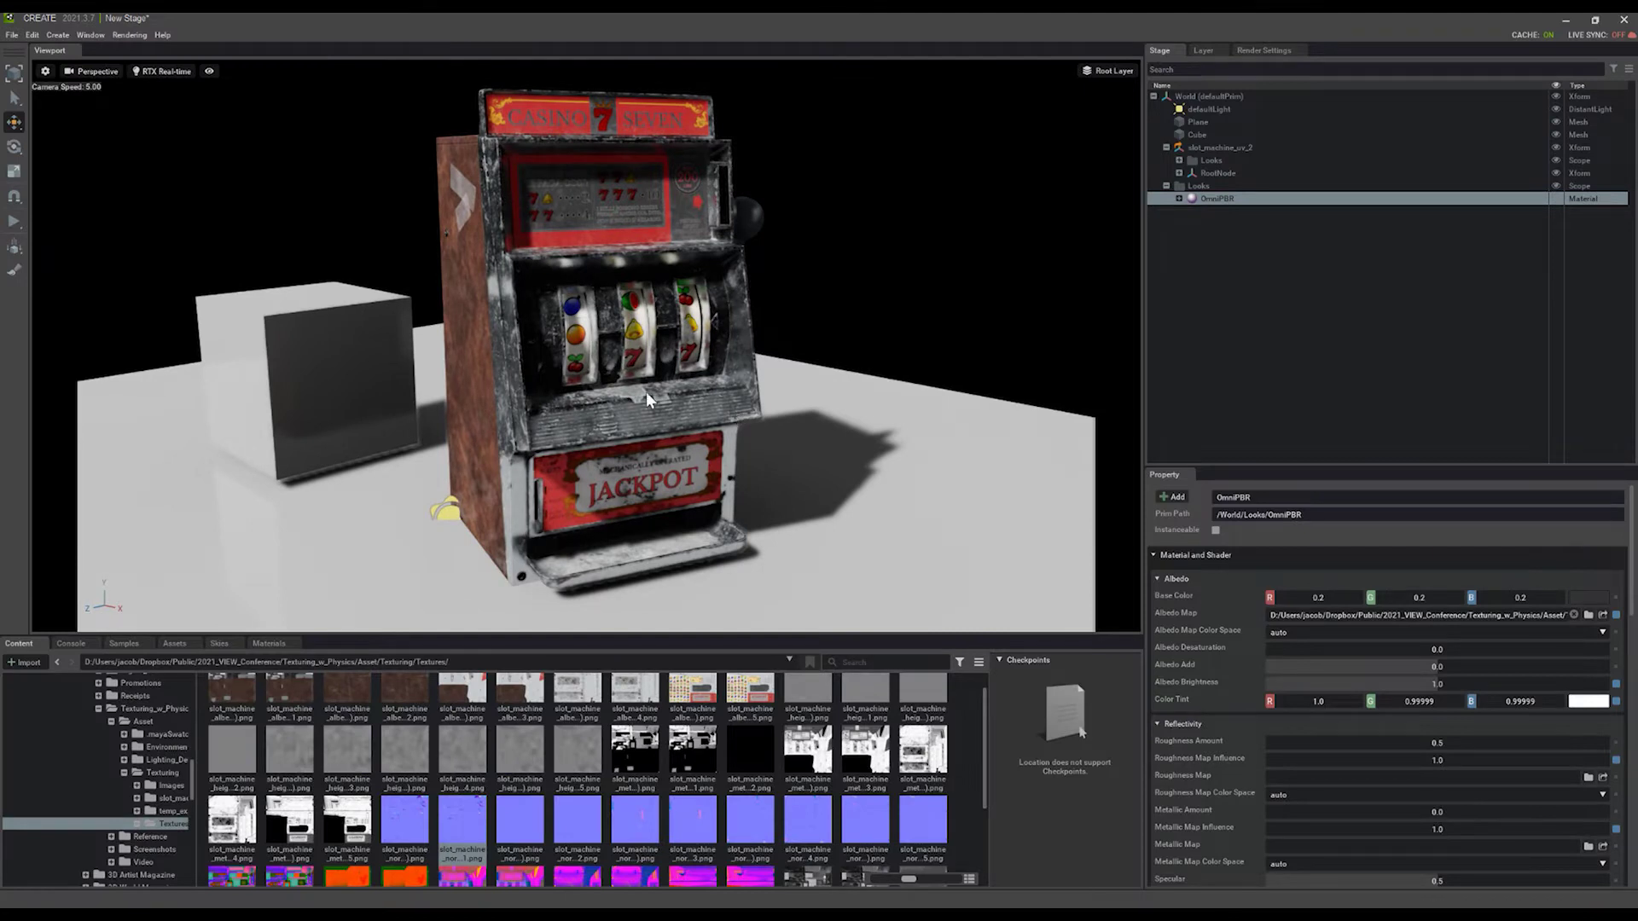
Step: Zoom the view on the textured slot machine beside the plane and cube
{"action": "scroll", "coordinate": [648, 397], "scroll_direction": "up", "scroll_amount": 2}
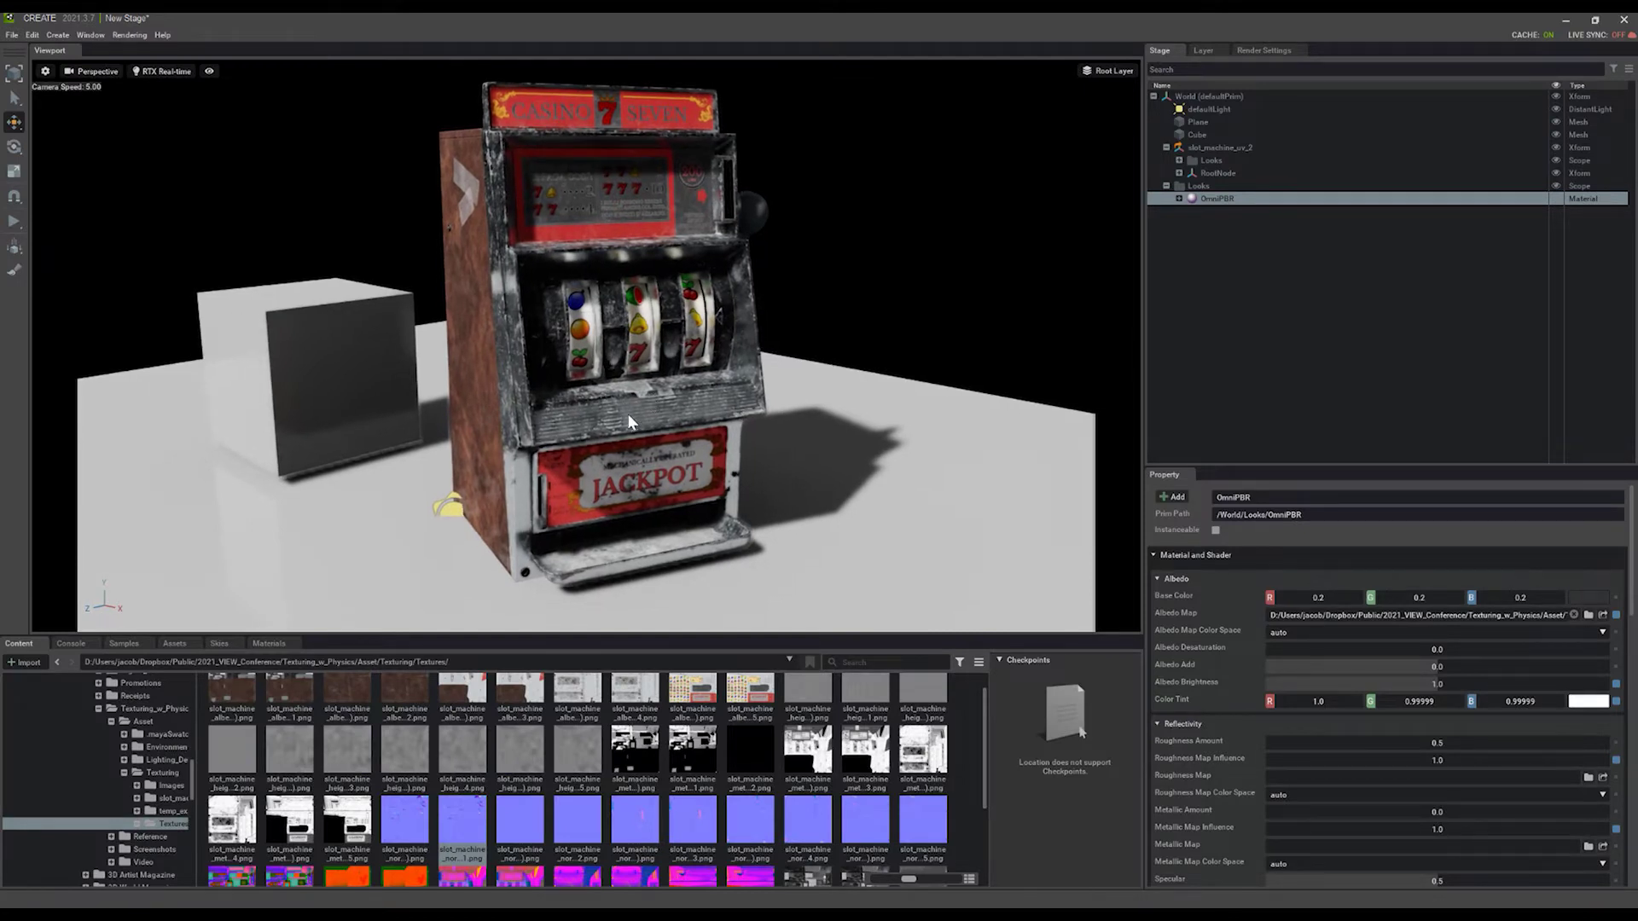
Step: Delete the default light, the cube and the ground plane from the scene
{"action": "left_click", "coordinate": [1213, 111]}
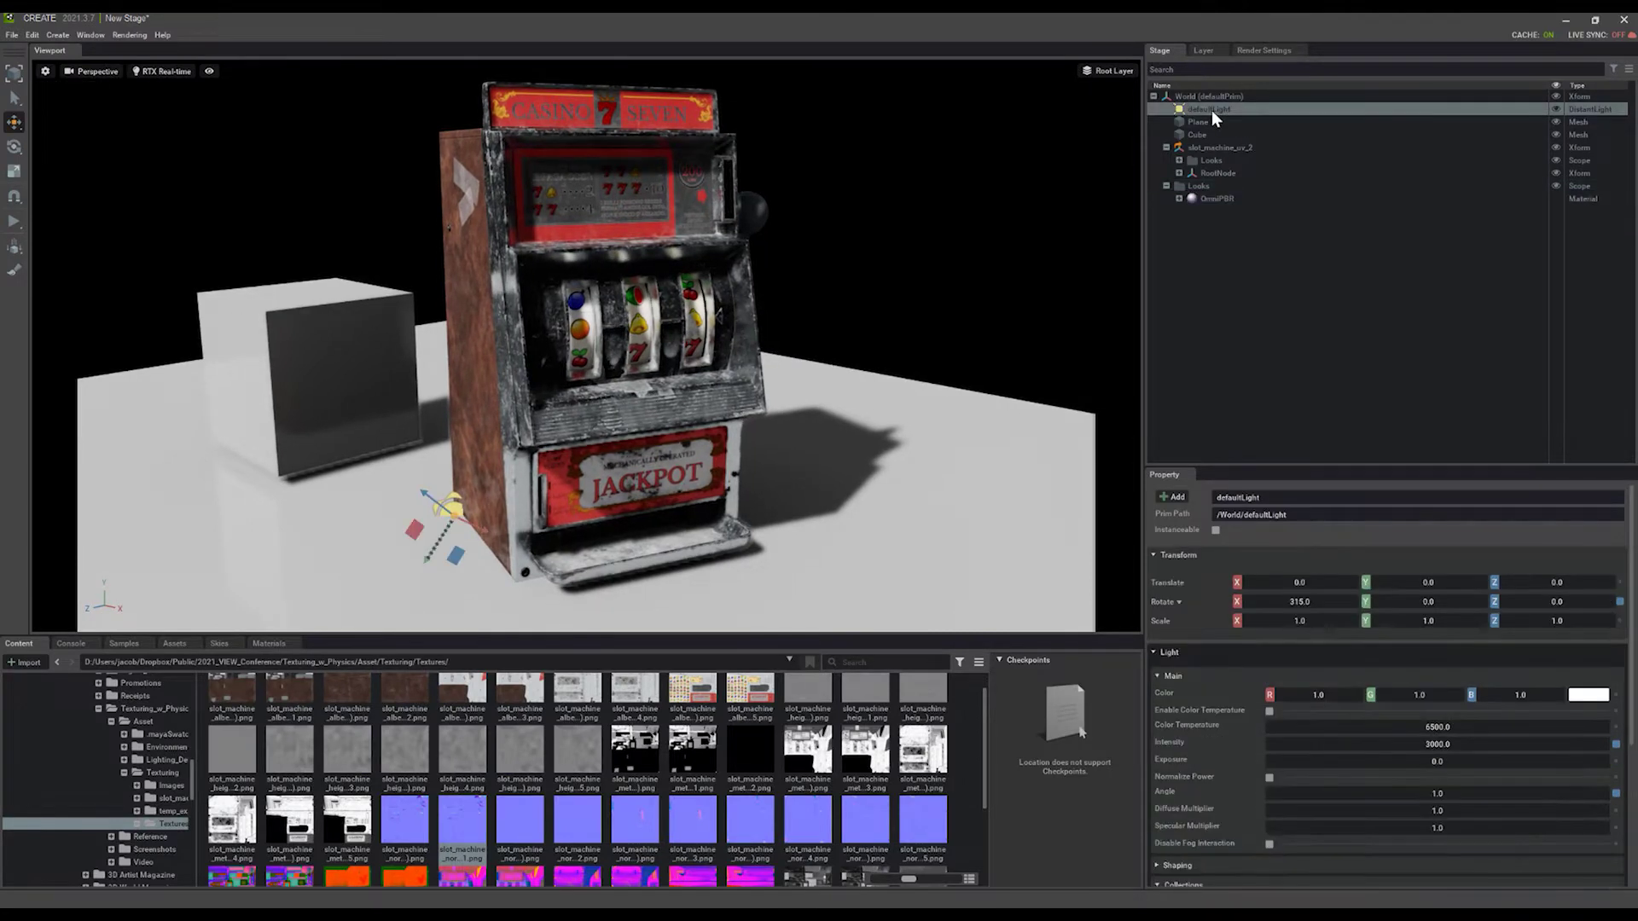
{"action": "key", "text": "Delete"}
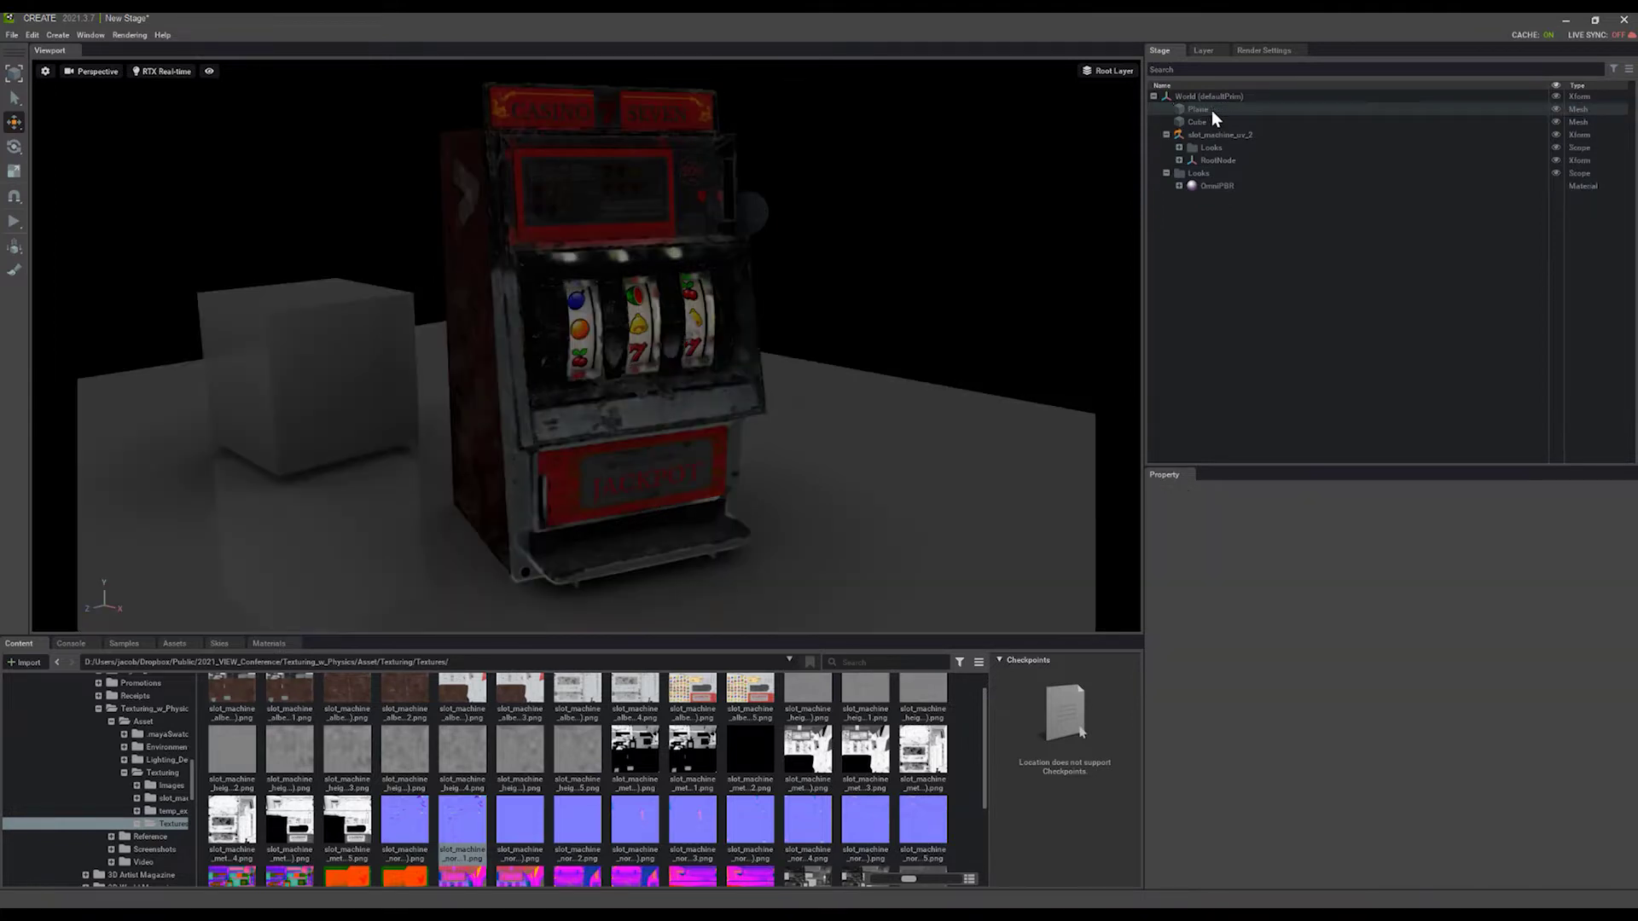
{"action": "left_click", "coordinate": [346, 391]}
{"action": "key", "text": "Delete"}
{"action": "left_click", "coordinate": [383, 455]}
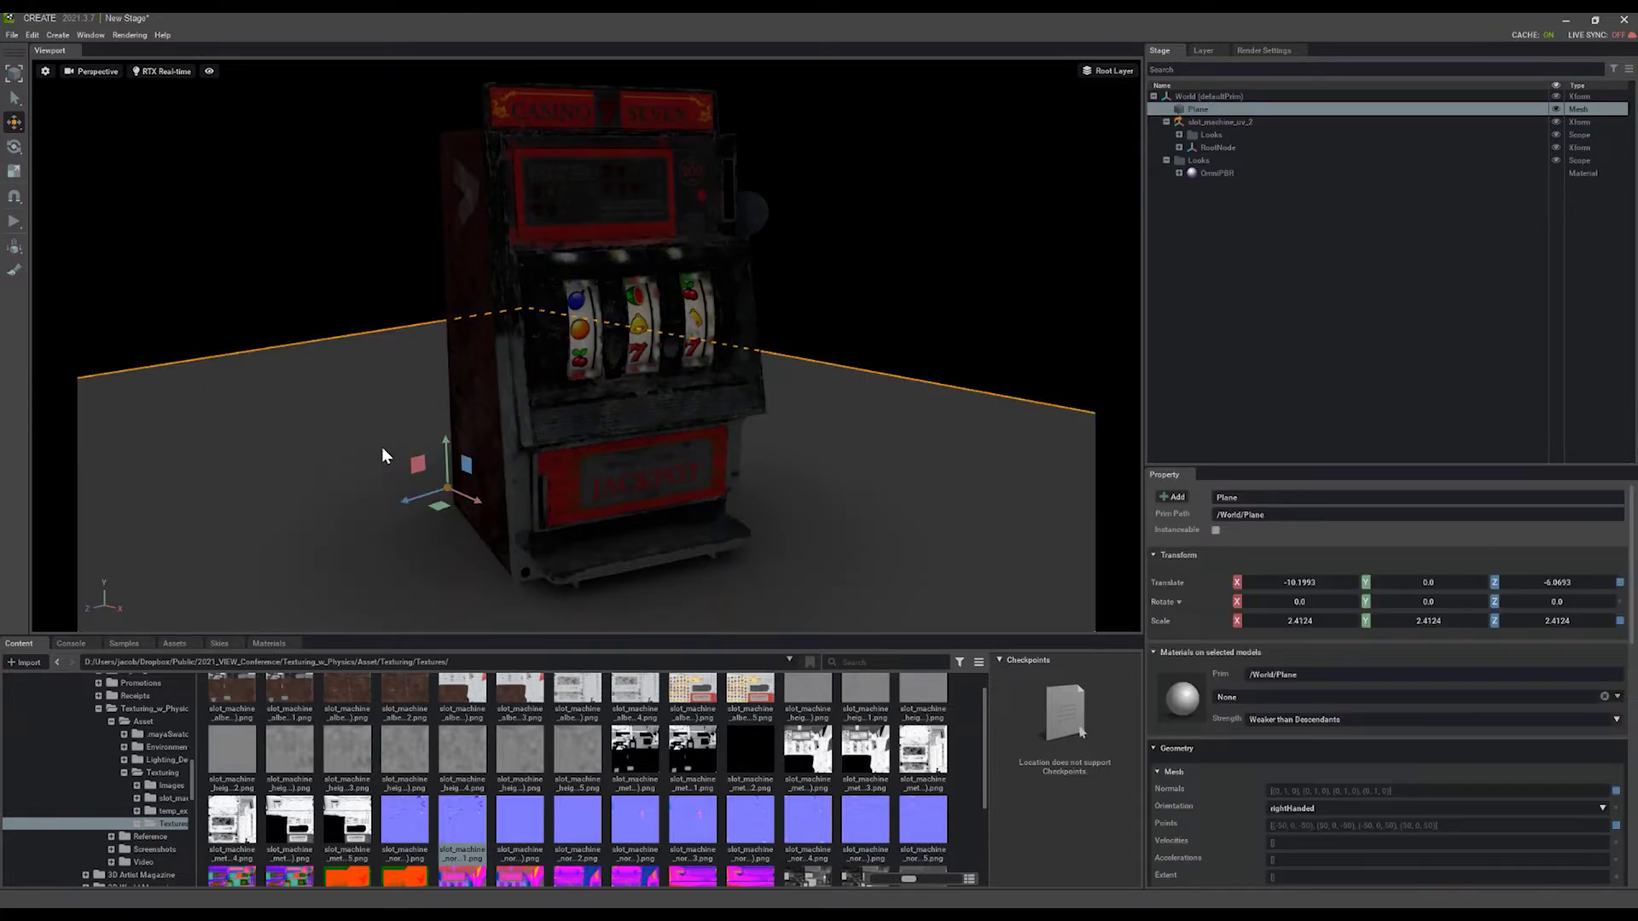
{"action": "key", "text": "Delete"}
{"action": "left_click_drag", "start_coordinate": [442, 340], "coordinate": [422, 324], "text": "alt"}
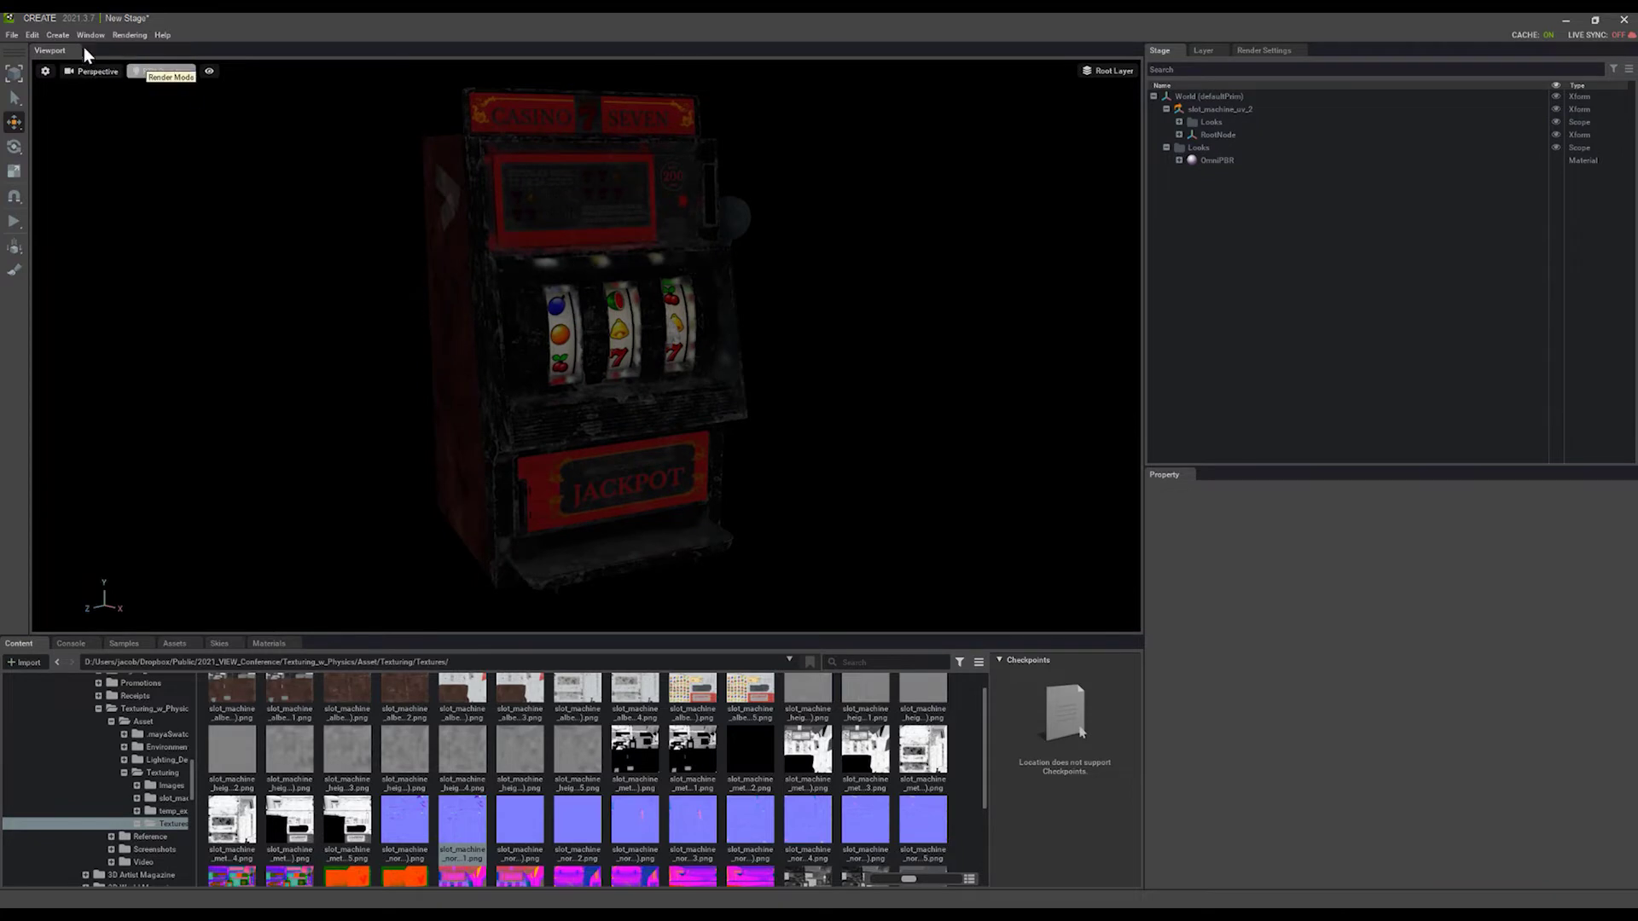
Step: Add a Dome Light from the Create > Light menu
{"action": "left_click", "coordinate": [57, 35]}
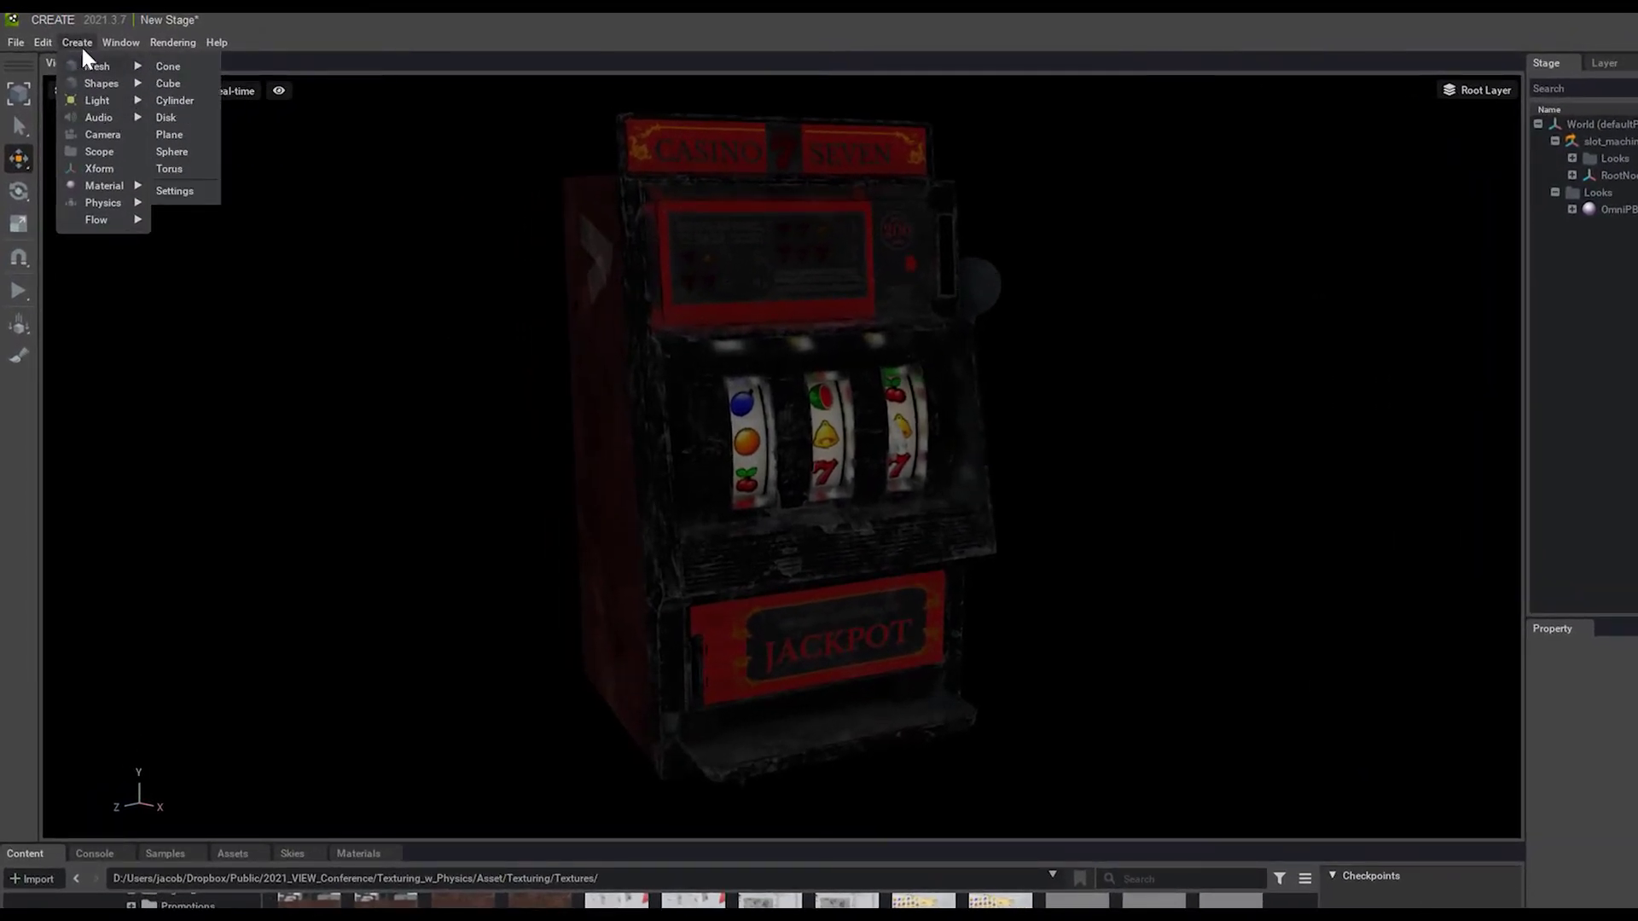
{"action": "mouse_move", "coordinate": [97, 100]}
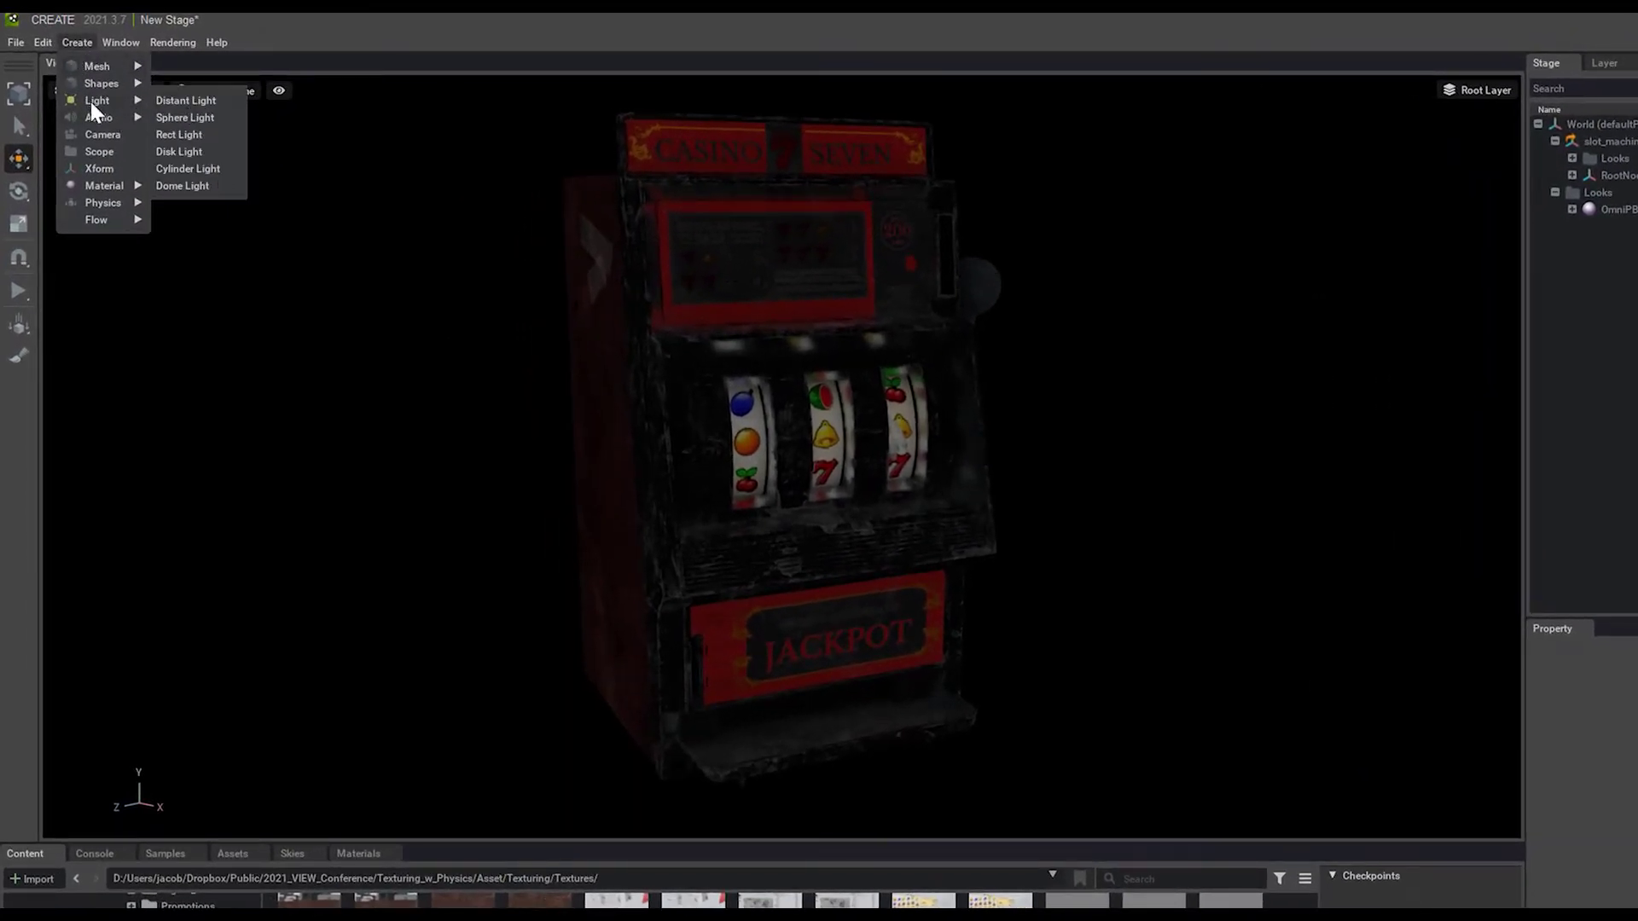
{"action": "left_click", "coordinate": [181, 187]}
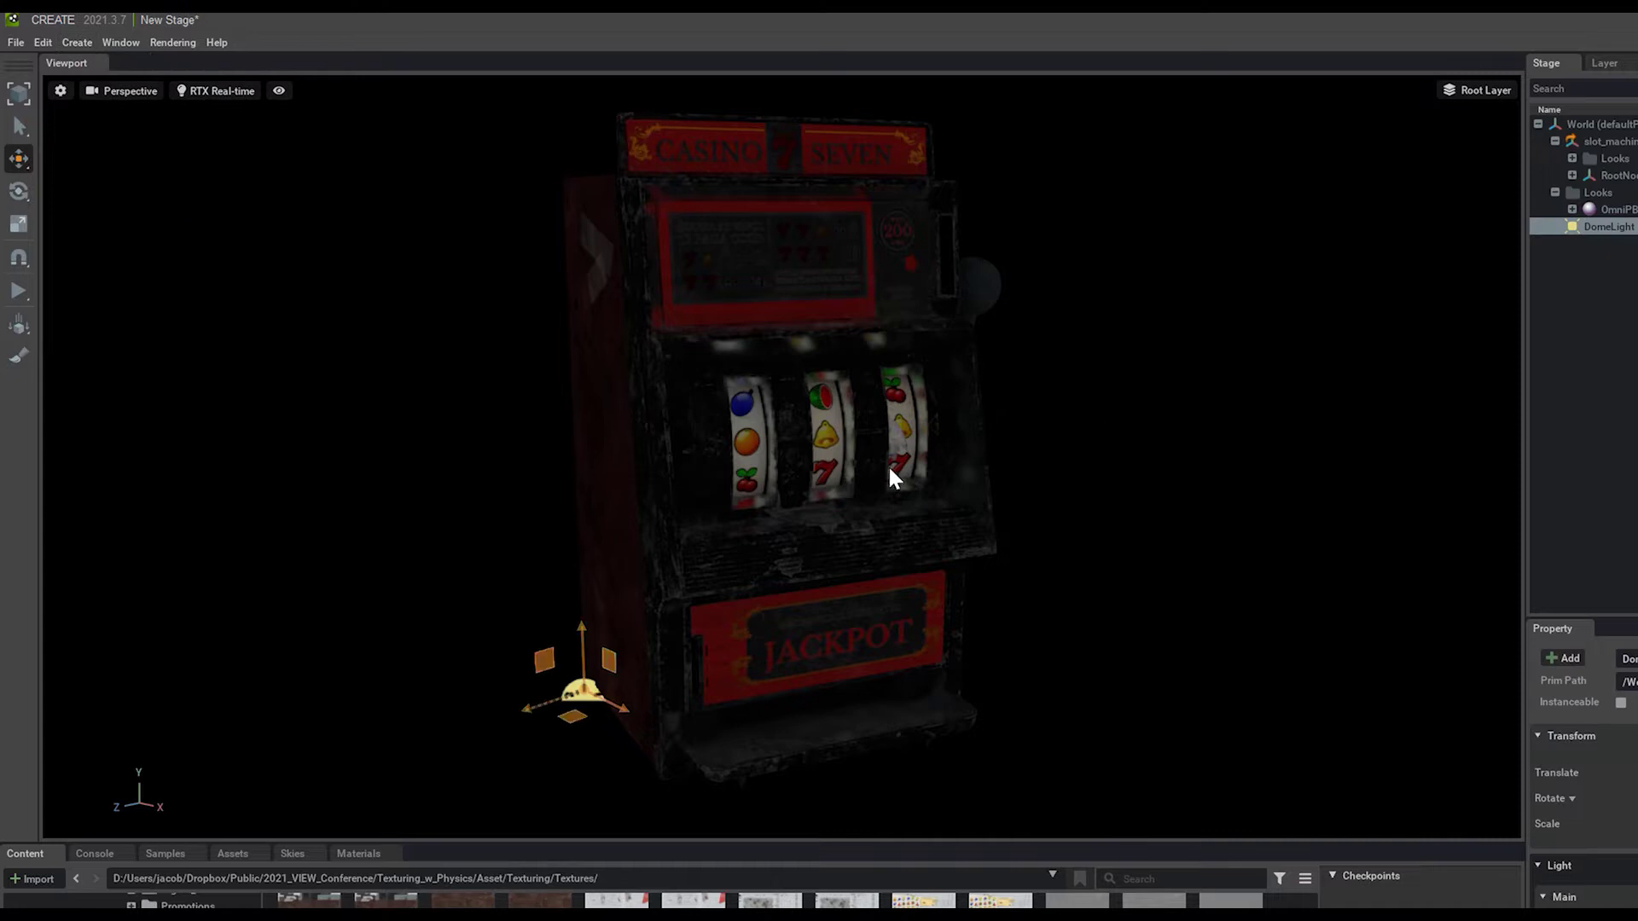
{"action": "middle_click_drag", "start_coordinate": [887, 464], "coordinate": [877, 458]}
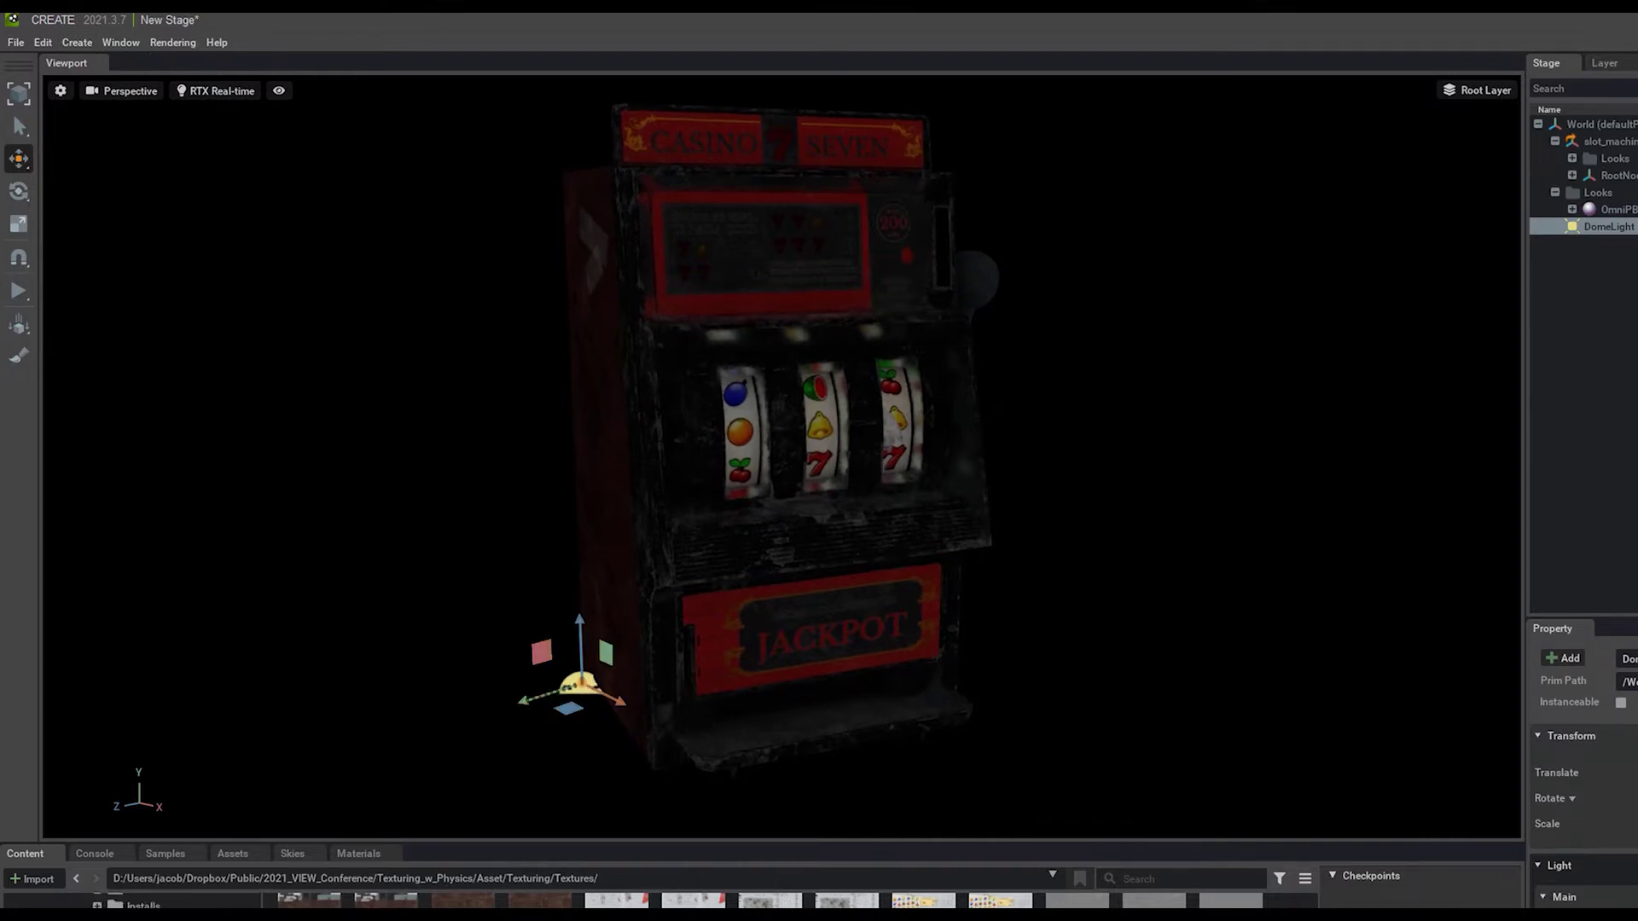
{"action": "scroll", "coordinate": [128, 904], "scroll_direction": "up", "scroll_amount": 3}
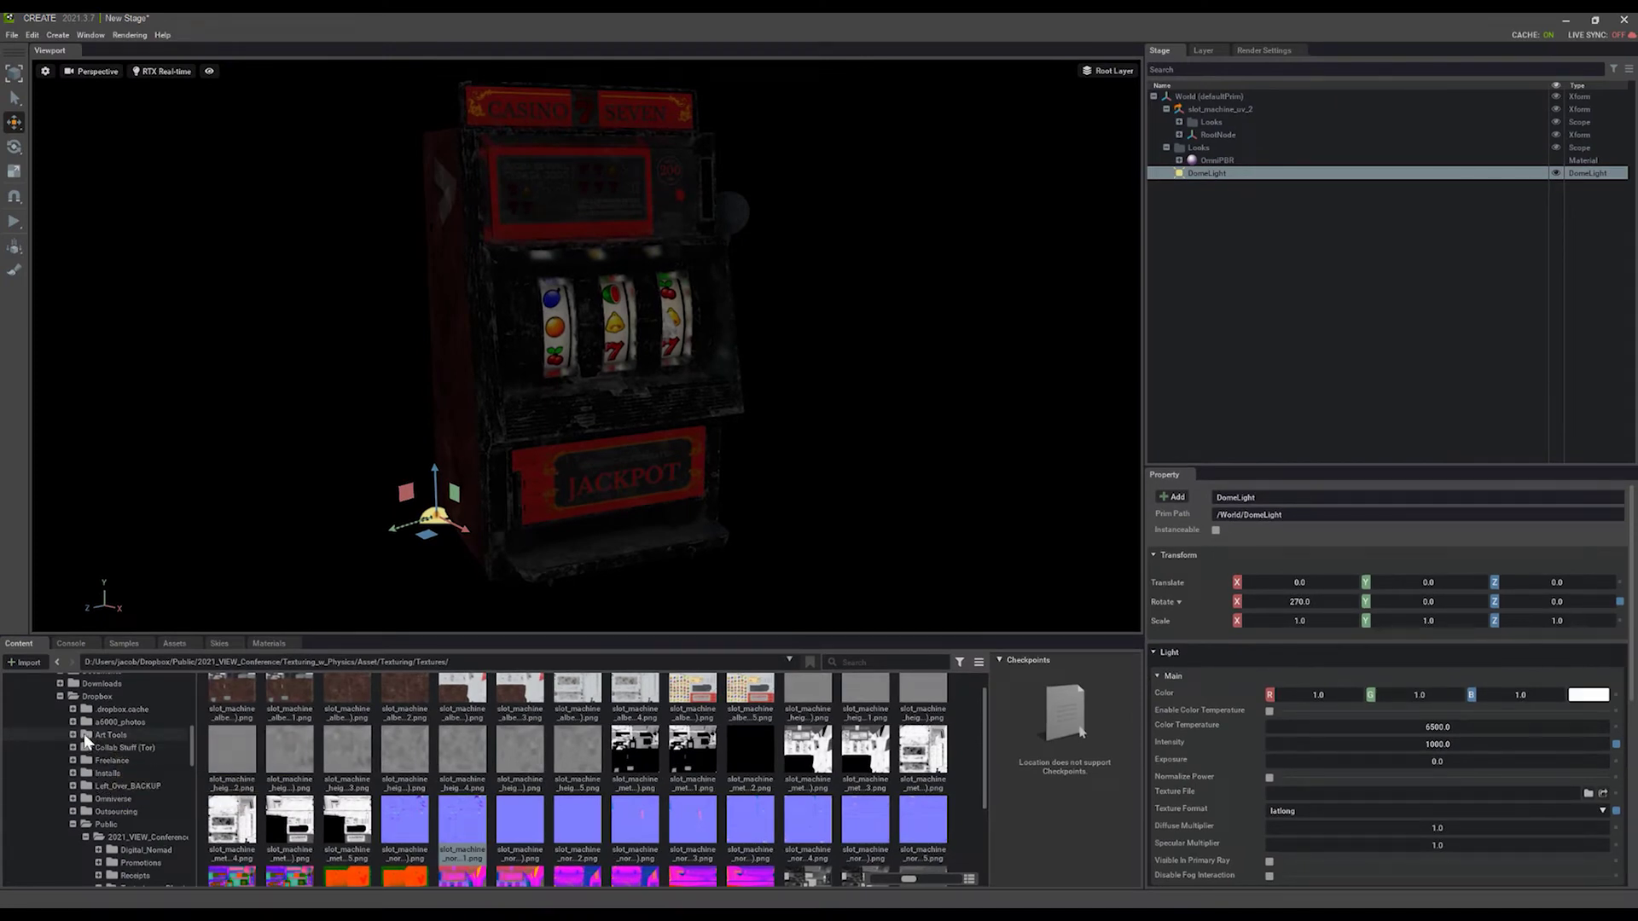
Step: Browse the Content panel to the Substance Material Bank environments HDRI folder
{"action": "left_click", "coordinate": [83, 733]}
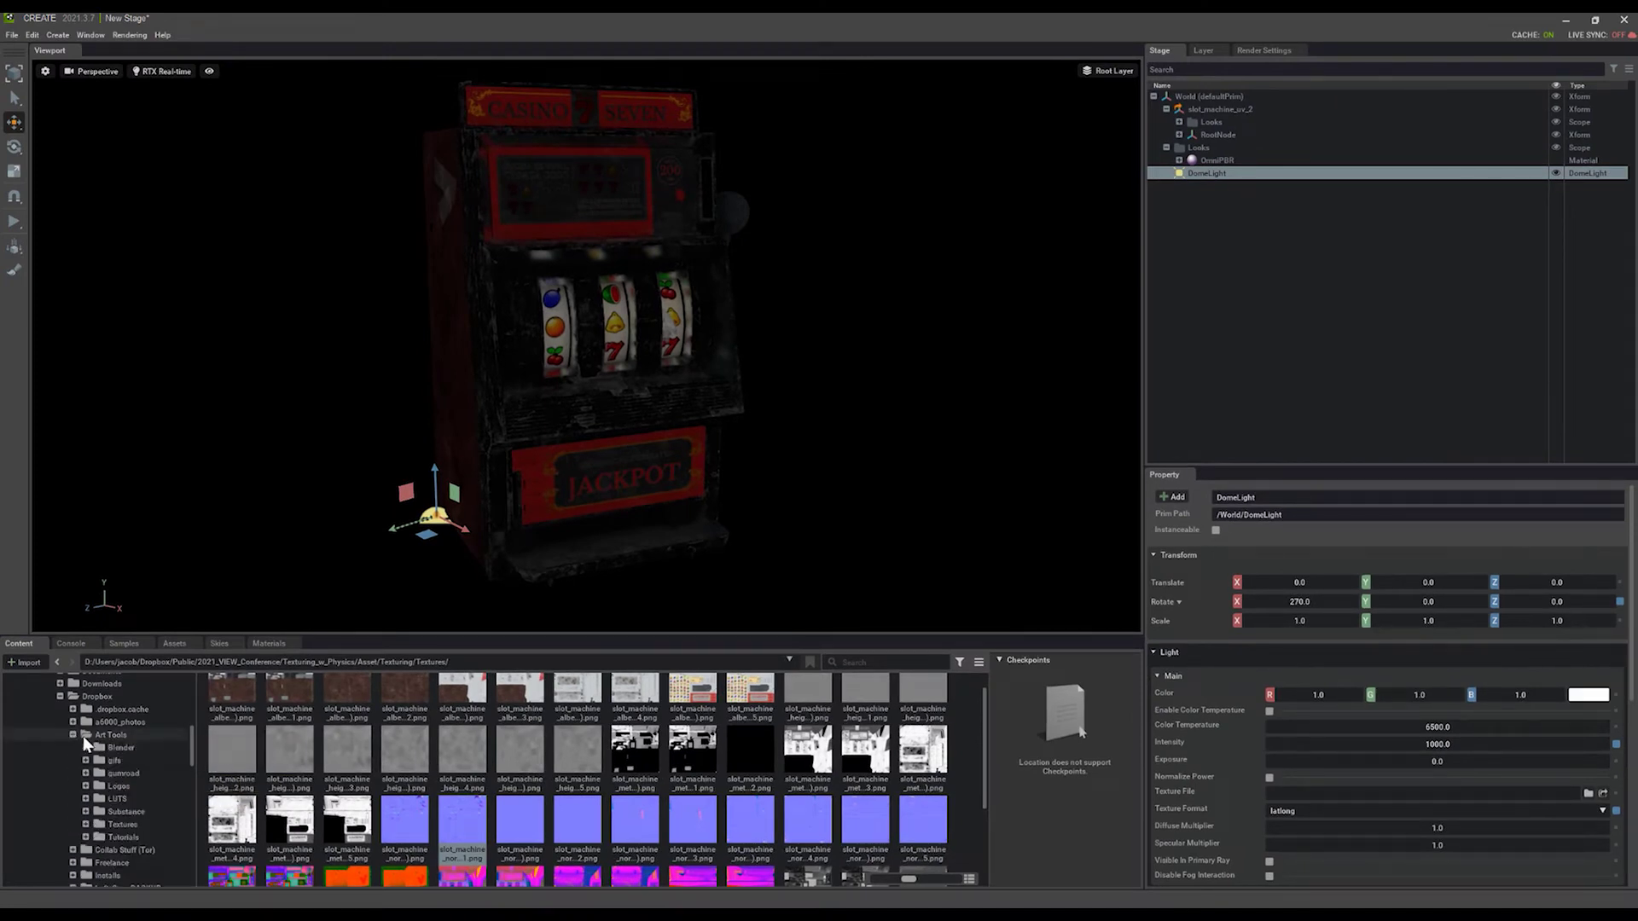
{"action": "left_click", "coordinate": [85, 811]}
{"action": "left_click", "coordinate": [119, 836]}
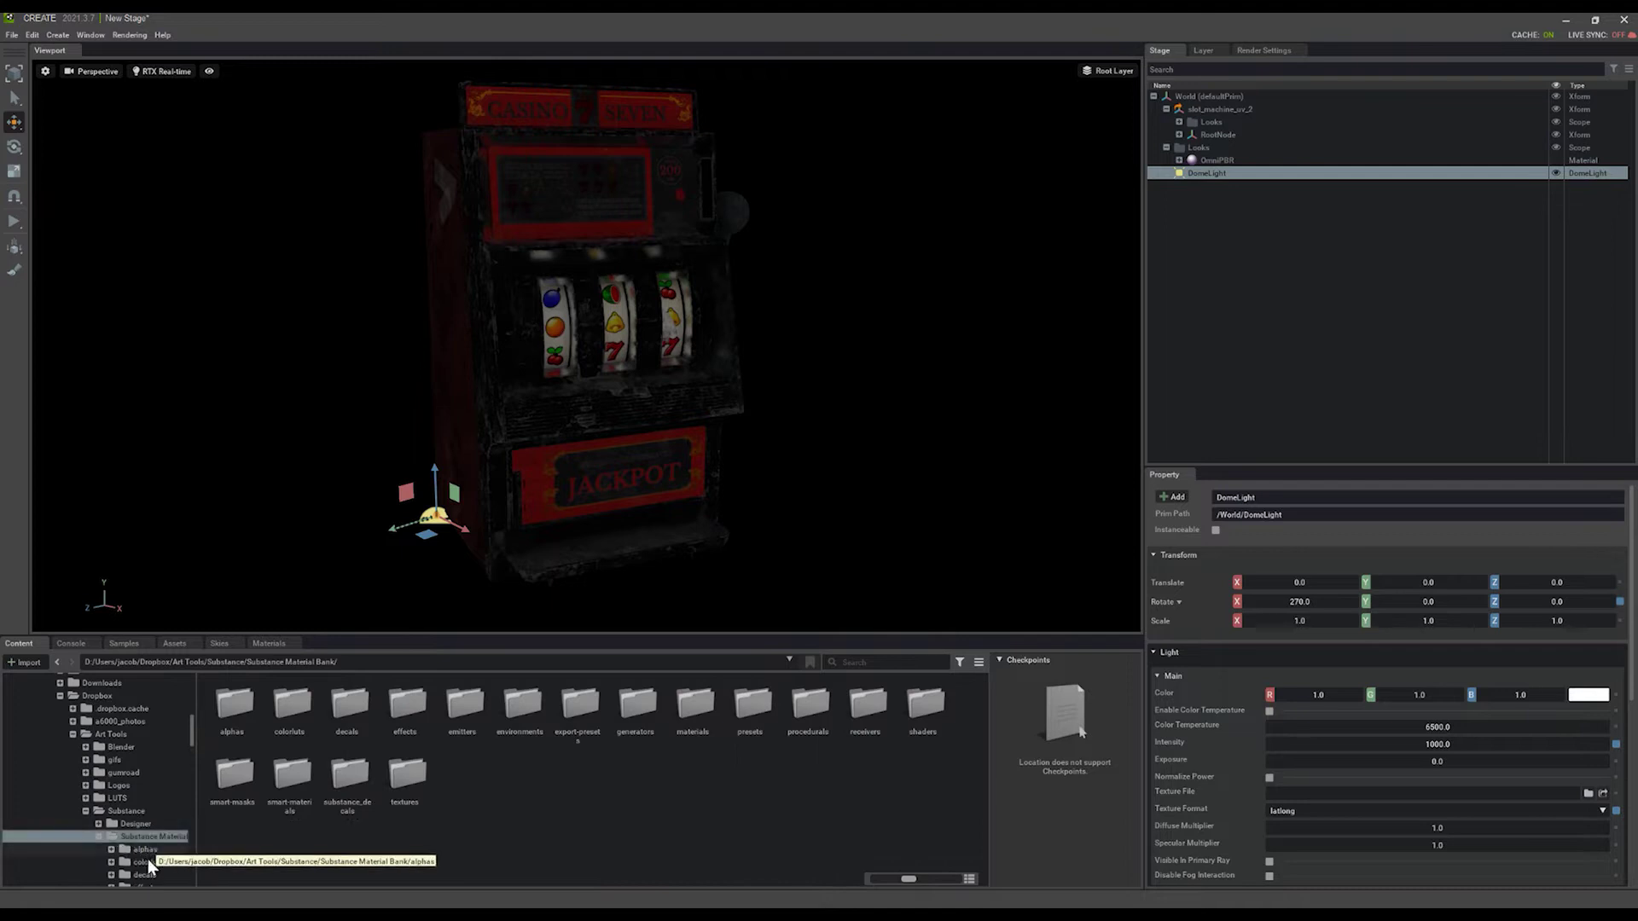
{"action": "scroll", "coordinate": [150, 846], "scroll_direction": "down", "scroll_amount": 3}
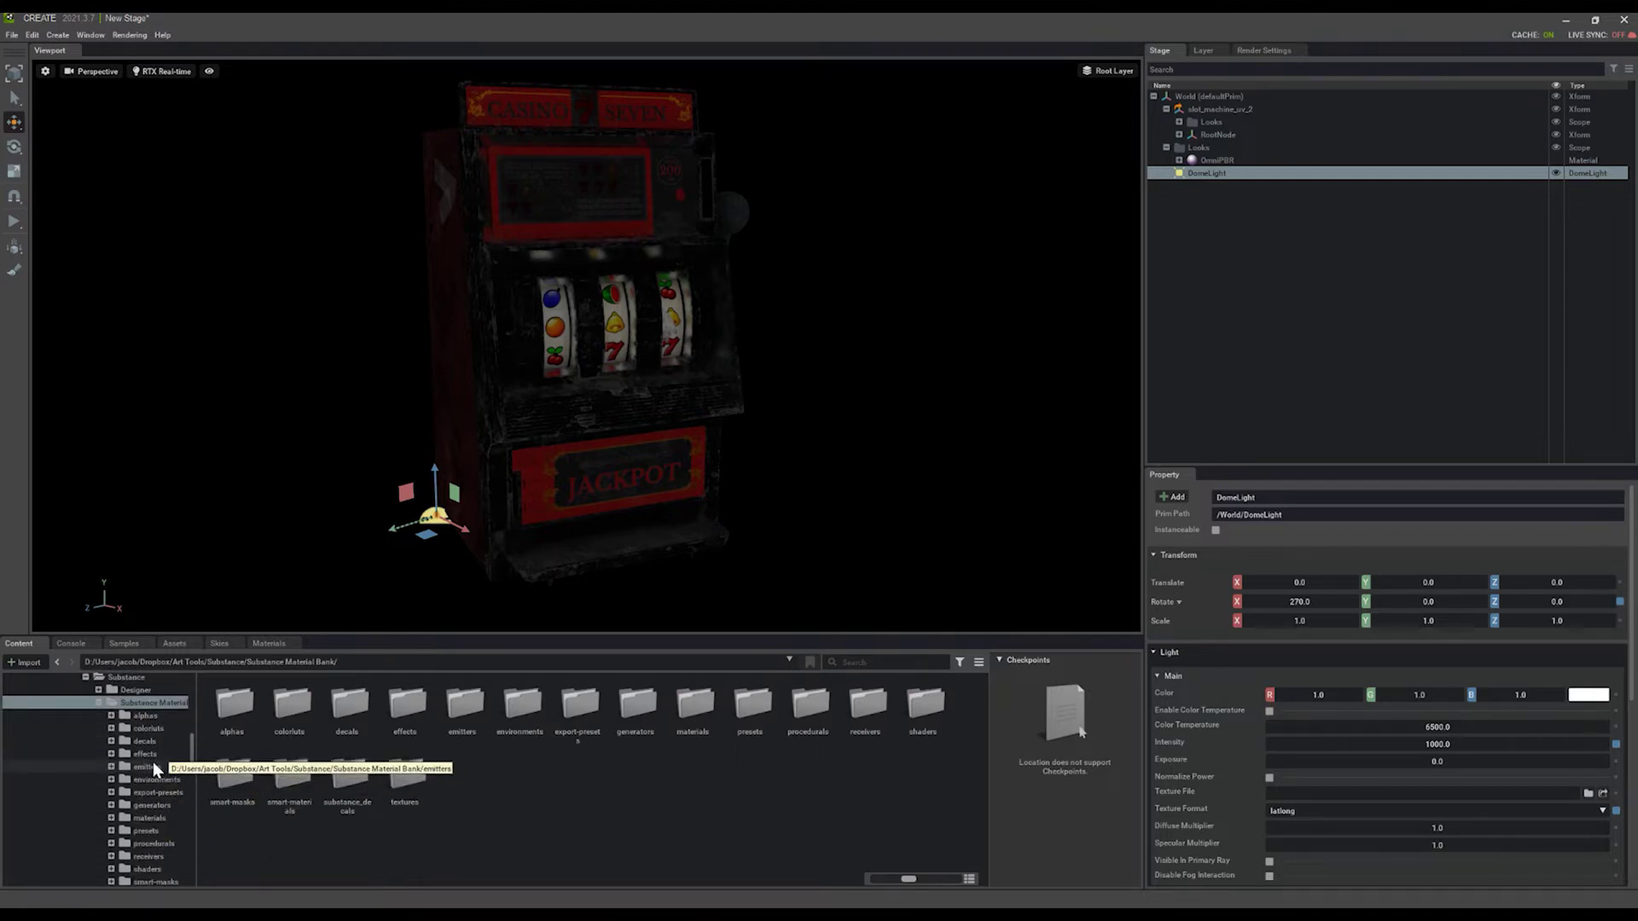
{"action": "scroll", "coordinate": [151, 760], "scroll_direction": "down", "scroll_amount": 1}
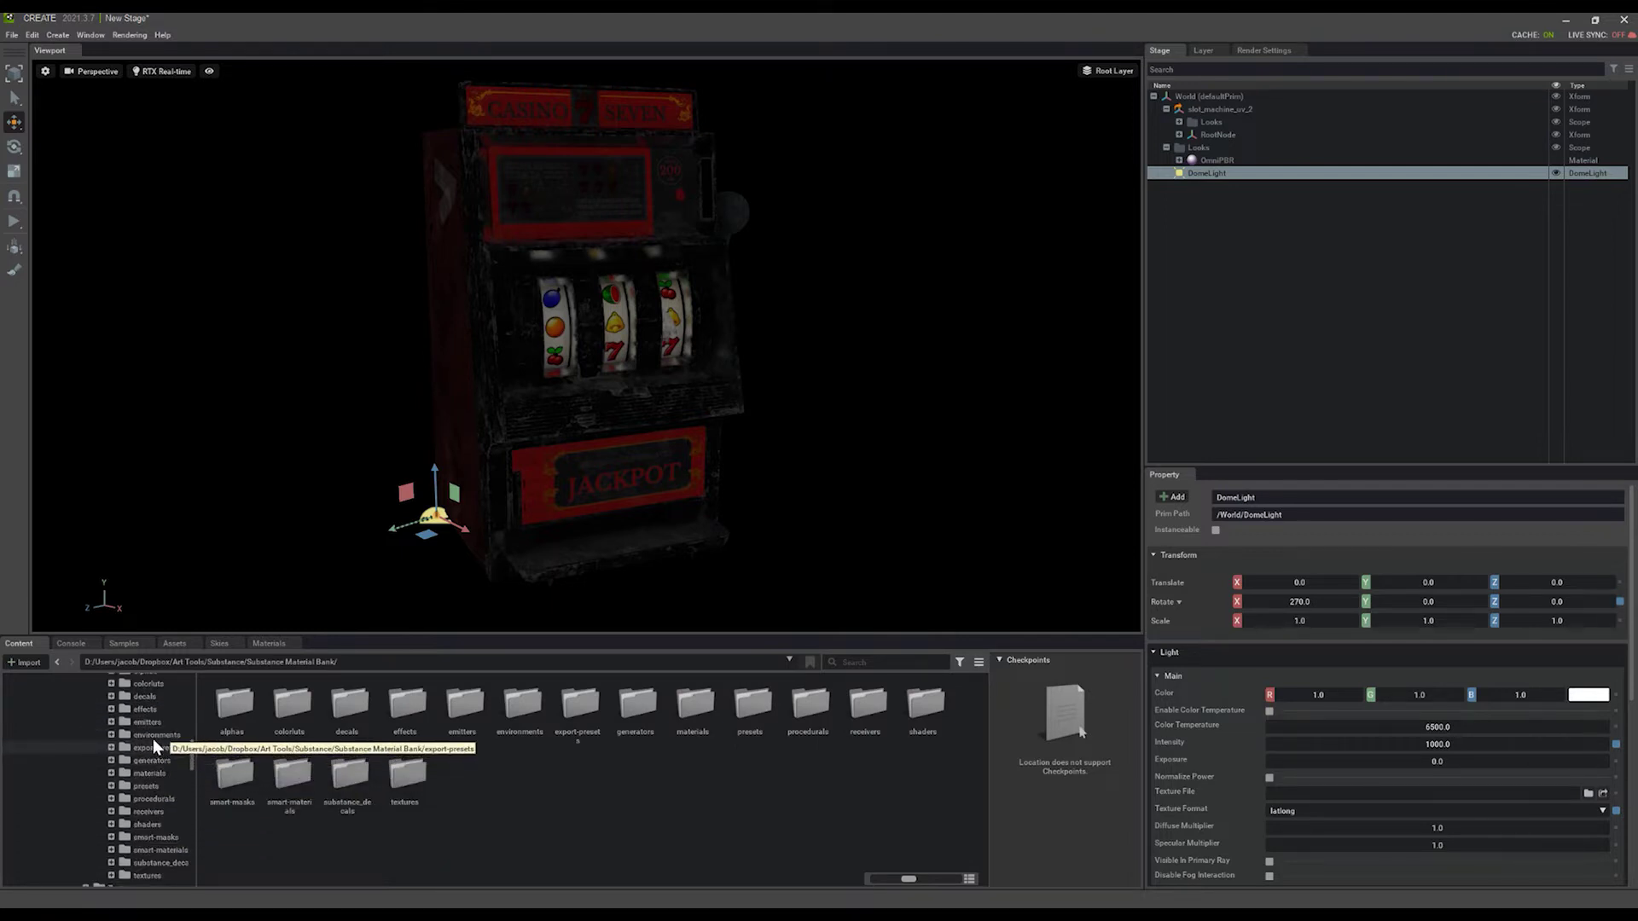
{"action": "left_click", "coordinate": [152, 737]}
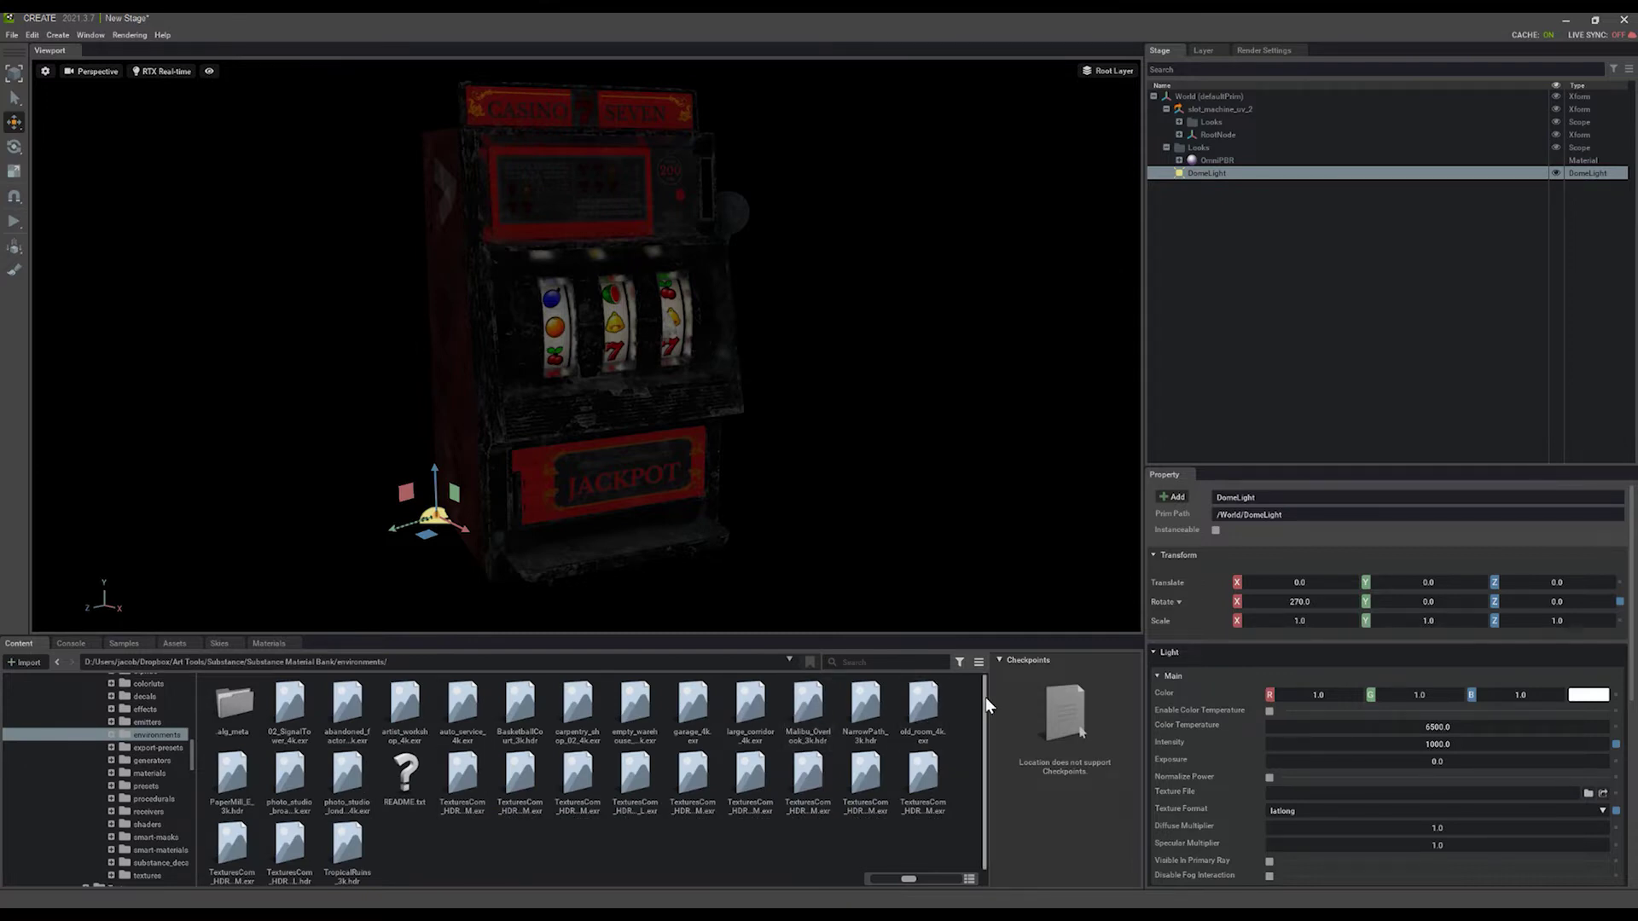
Step: Assign the old_room_4k HDRI as the DomeLight's Texture File and move the camera closer
{"action": "left_click_drag", "start_coordinate": [985, 698], "coordinate": [987, 708]}
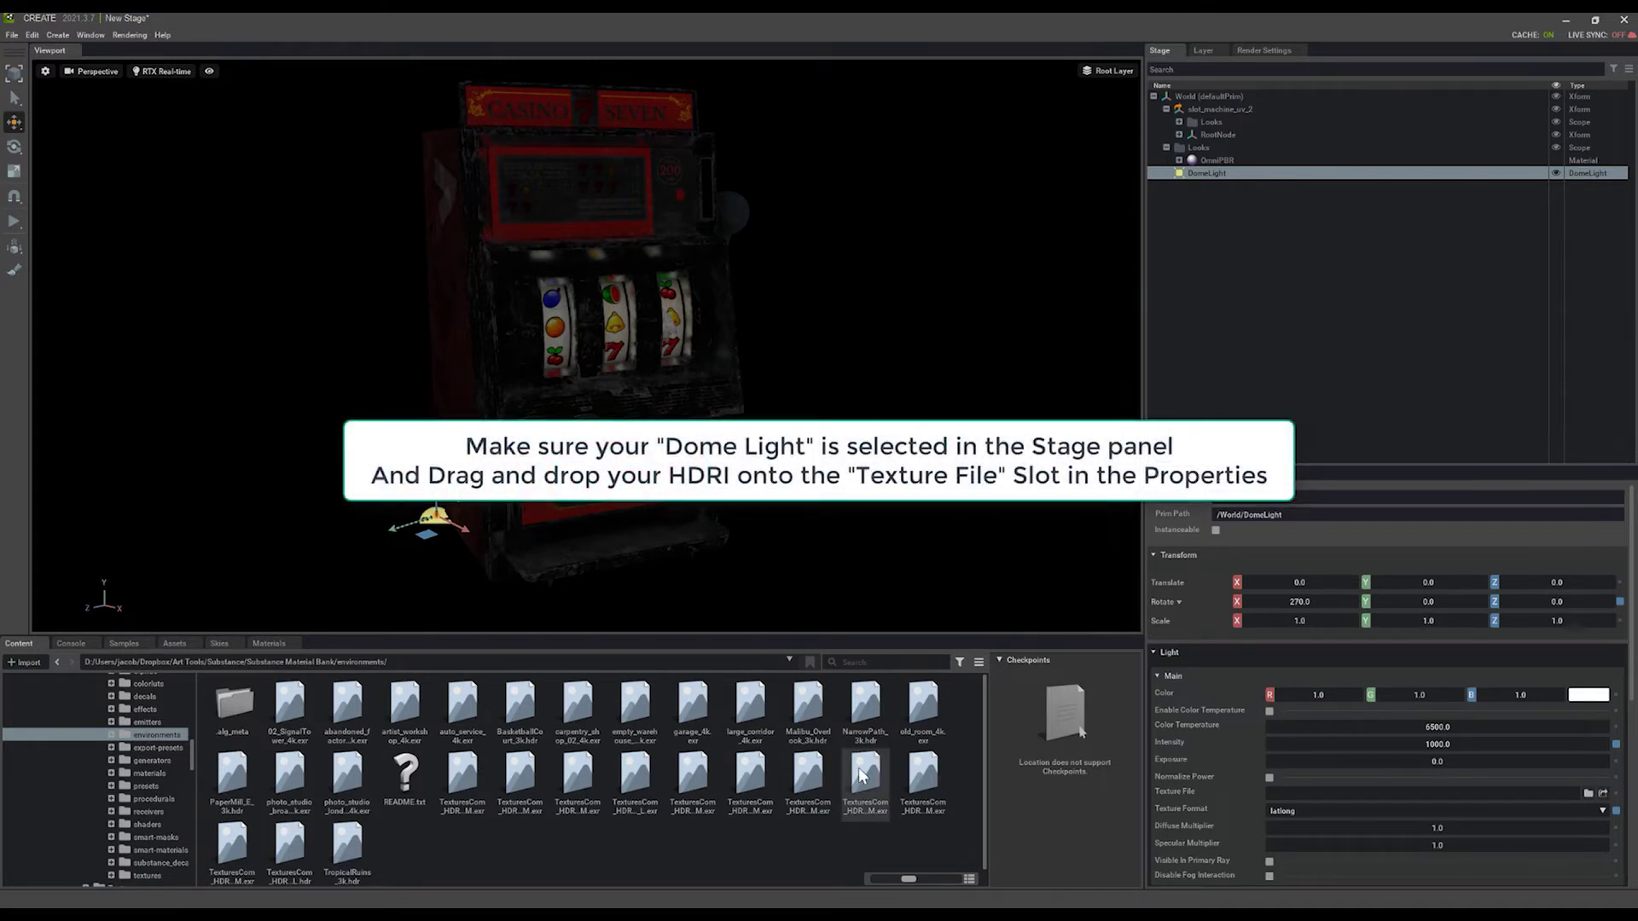
{"action": "left_click_drag", "start_coordinate": [868, 755], "coordinate": [1373, 811]}
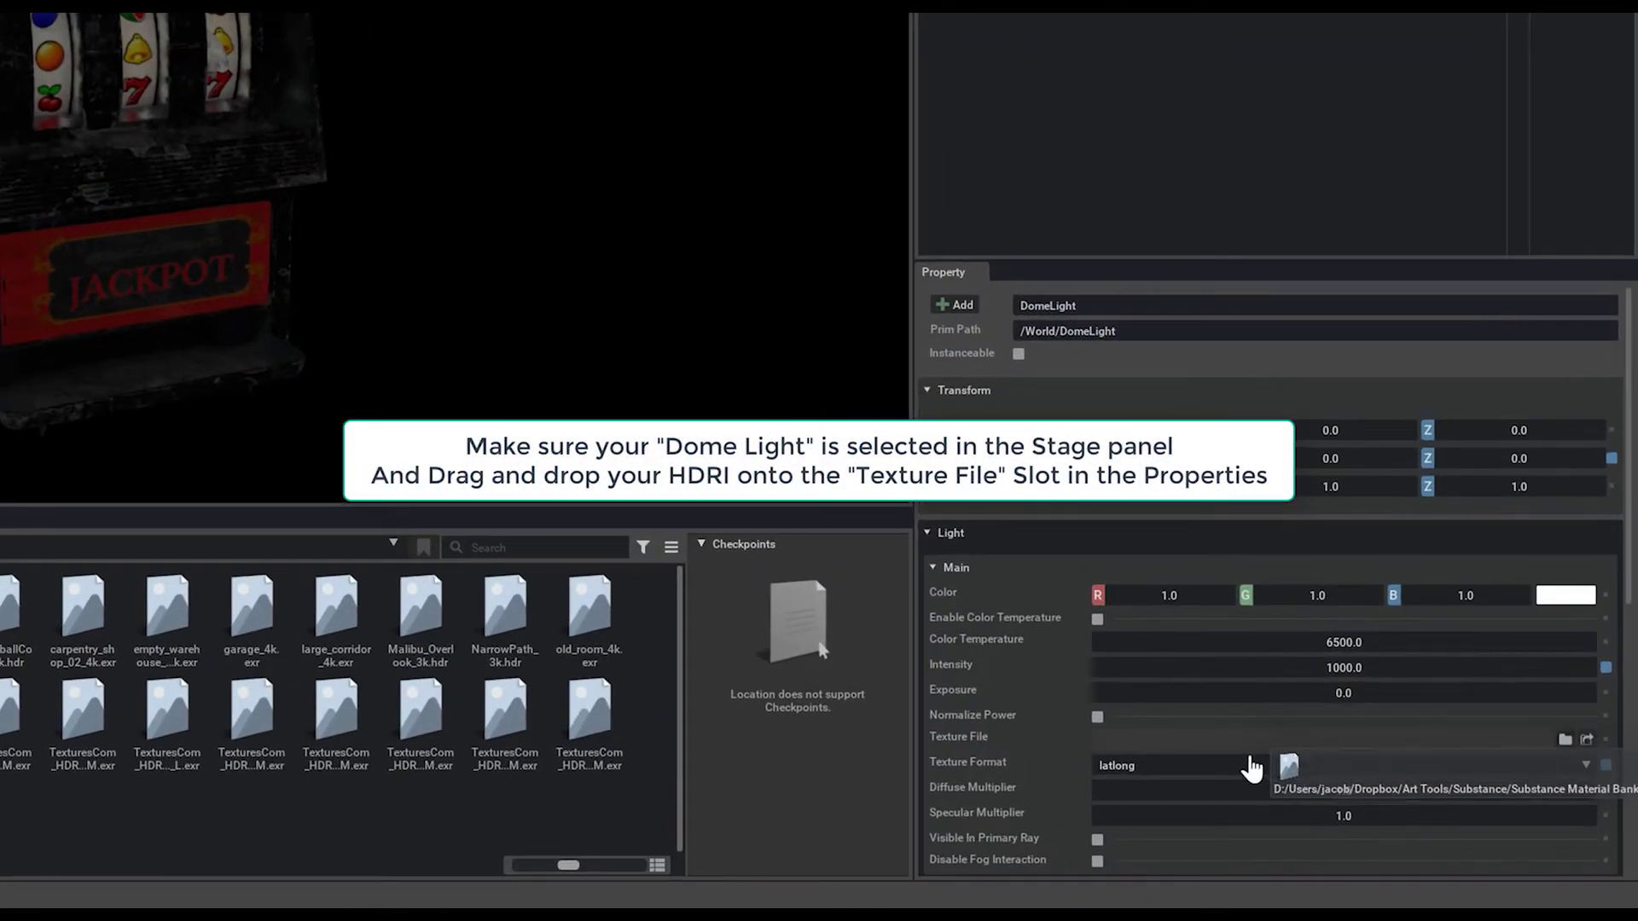
{"action": "mouse_move", "coordinate": [1251, 767]}
{"action": "left_mouse_down"}
{"action": "mouse_move", "coordinate": [1290, 760]}
{"action": "mouse_move", "coordinate": [1265, 755]}
{"action": "left_mouse_up"}
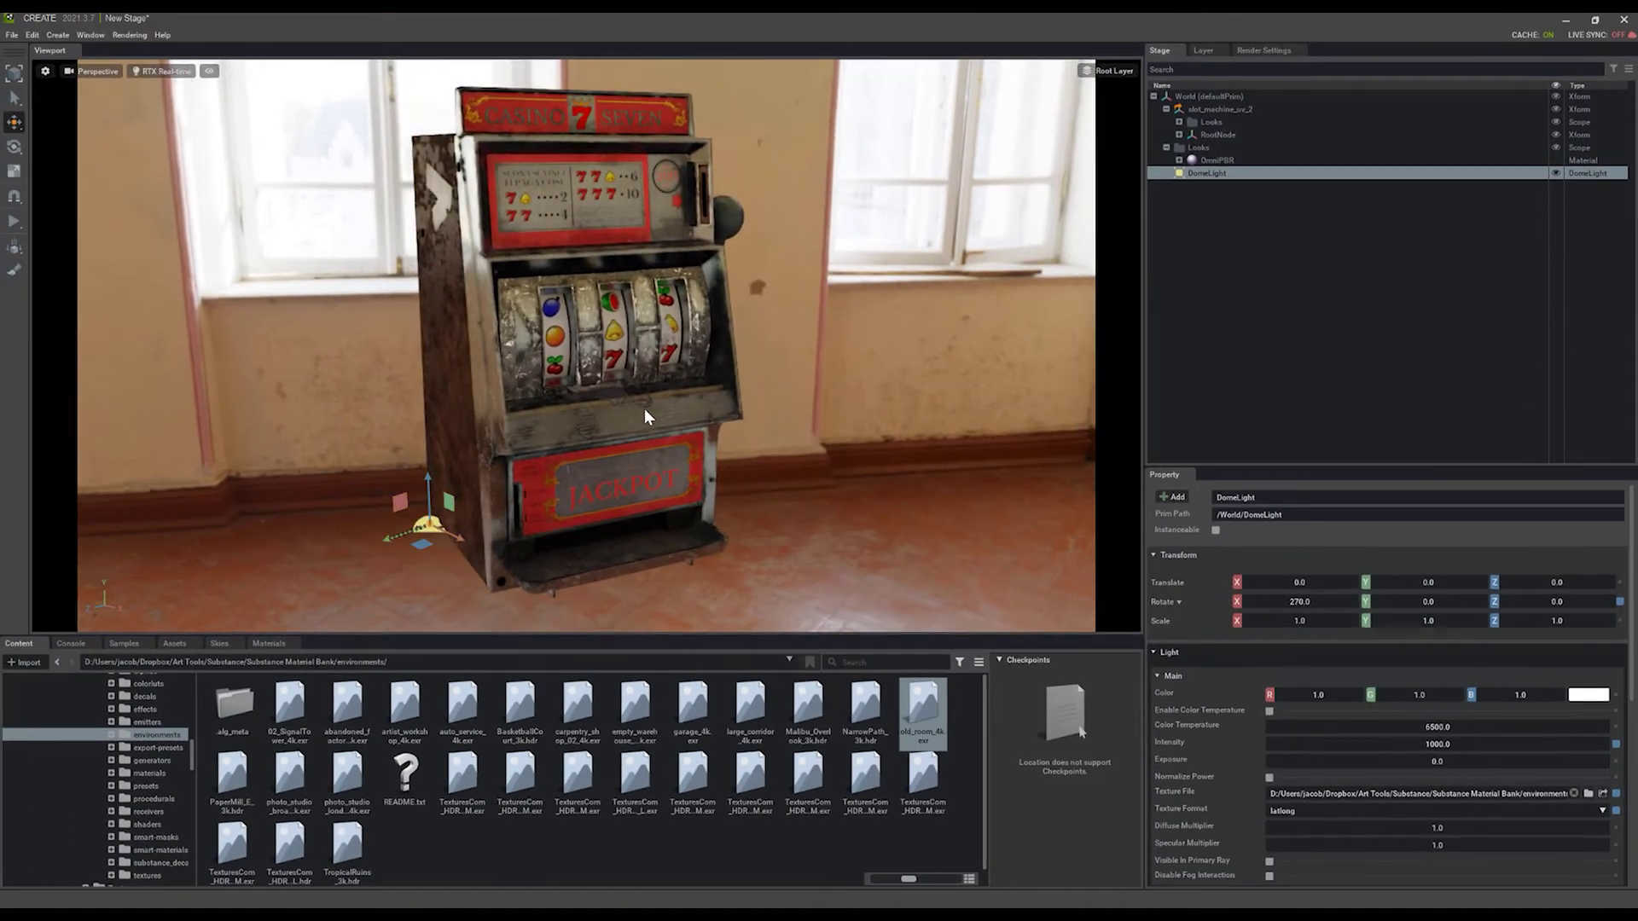
{"action": "left_click_drag", "start_coordinate": [643, 408], "coordinate": [618, 331], "text": "alt"}
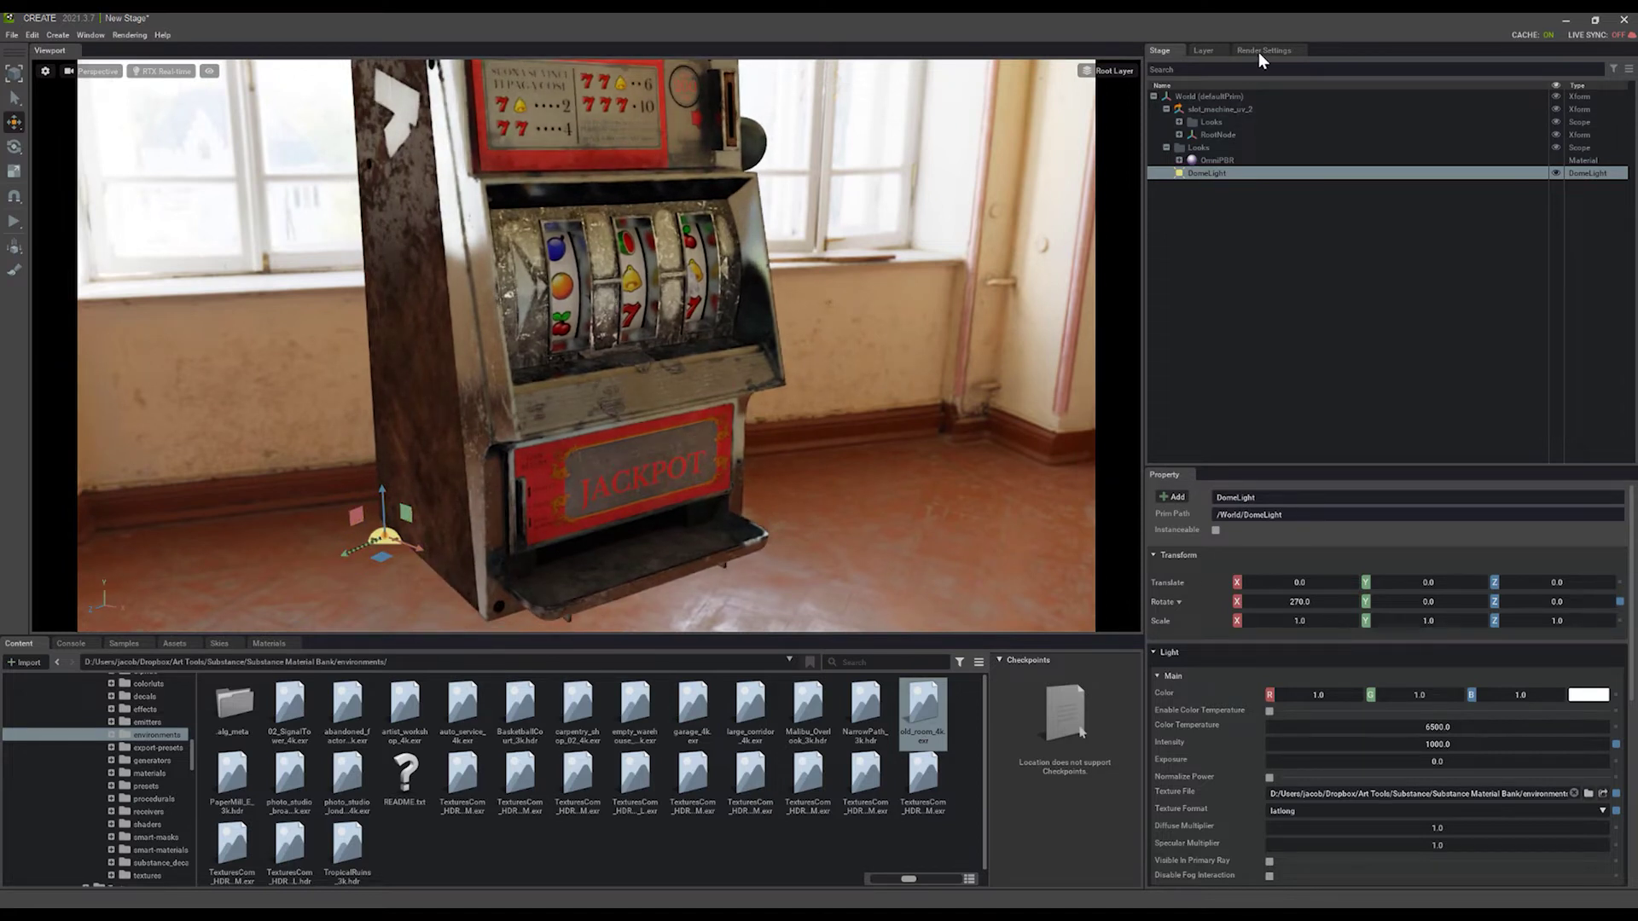
{"action": "left_click", "coordinate": [1258, 53]}
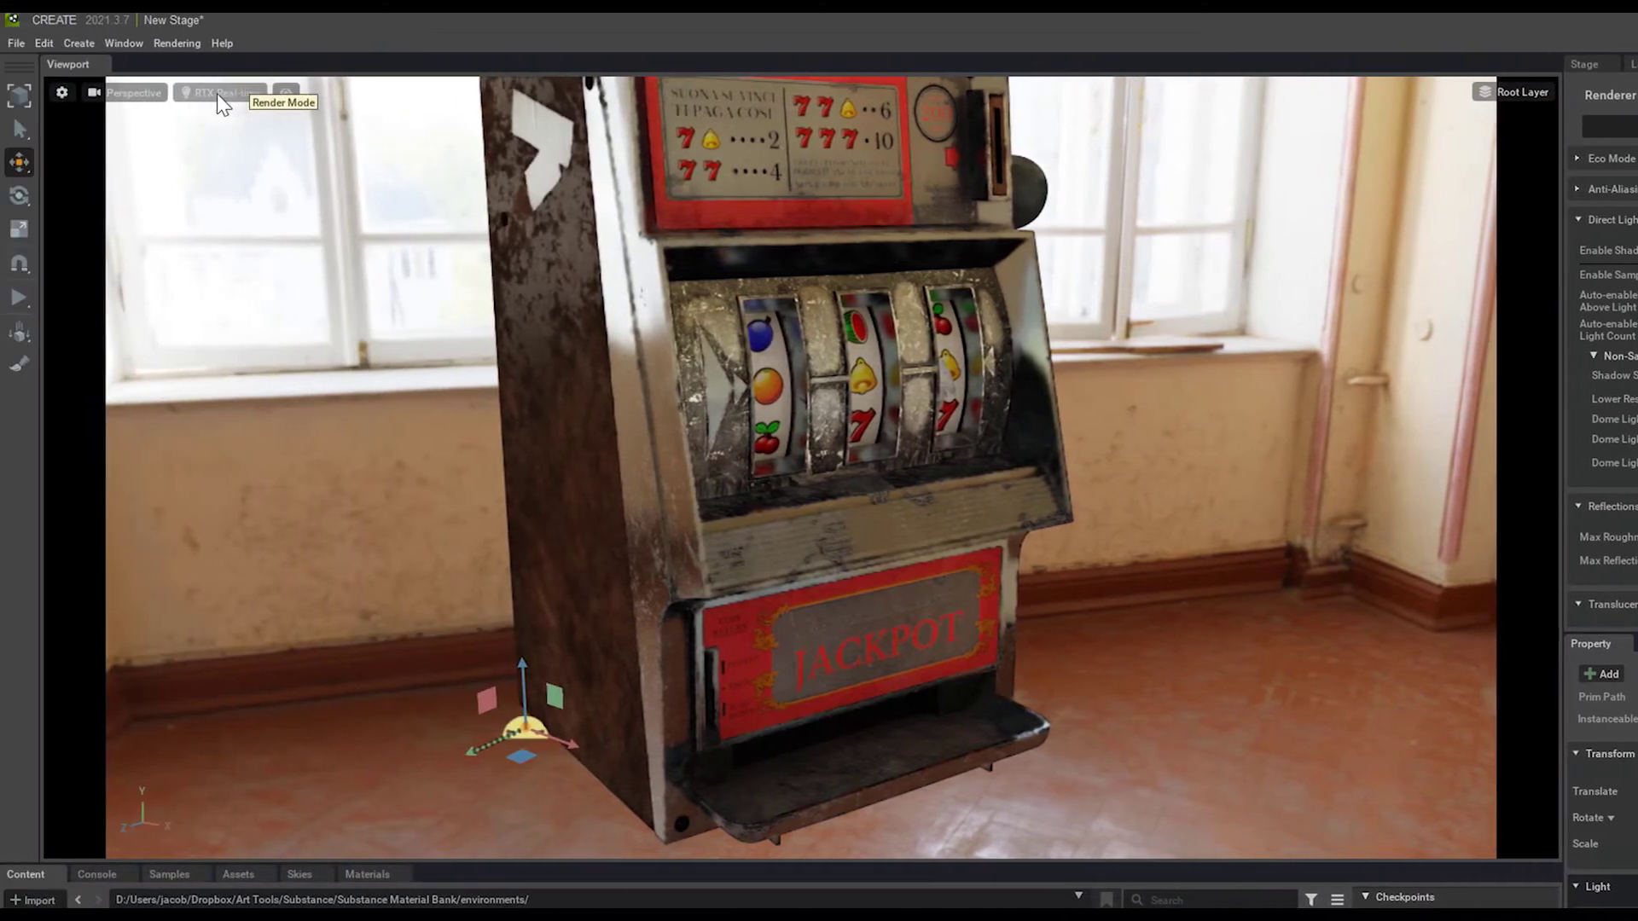
Step: Preview the scene in RTX Path-Traced mode, then switch back to RTX Real-Time
{"action": "left_click", "coordinate": [221, 101]}
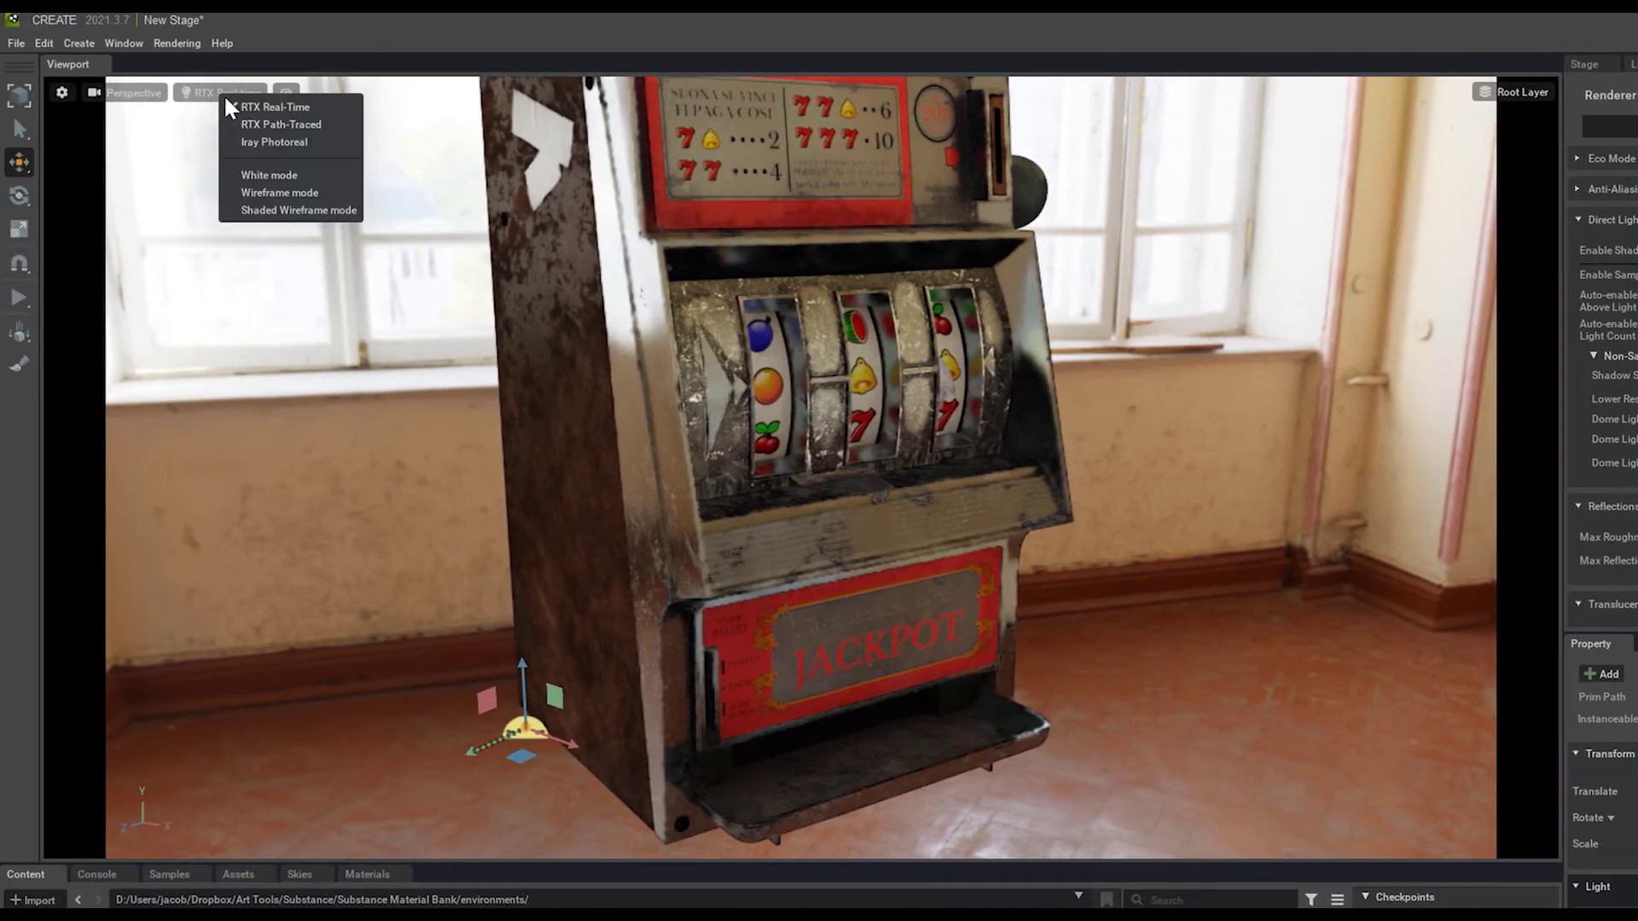
{"action": "left_click", "coordinate": [263, 123]}
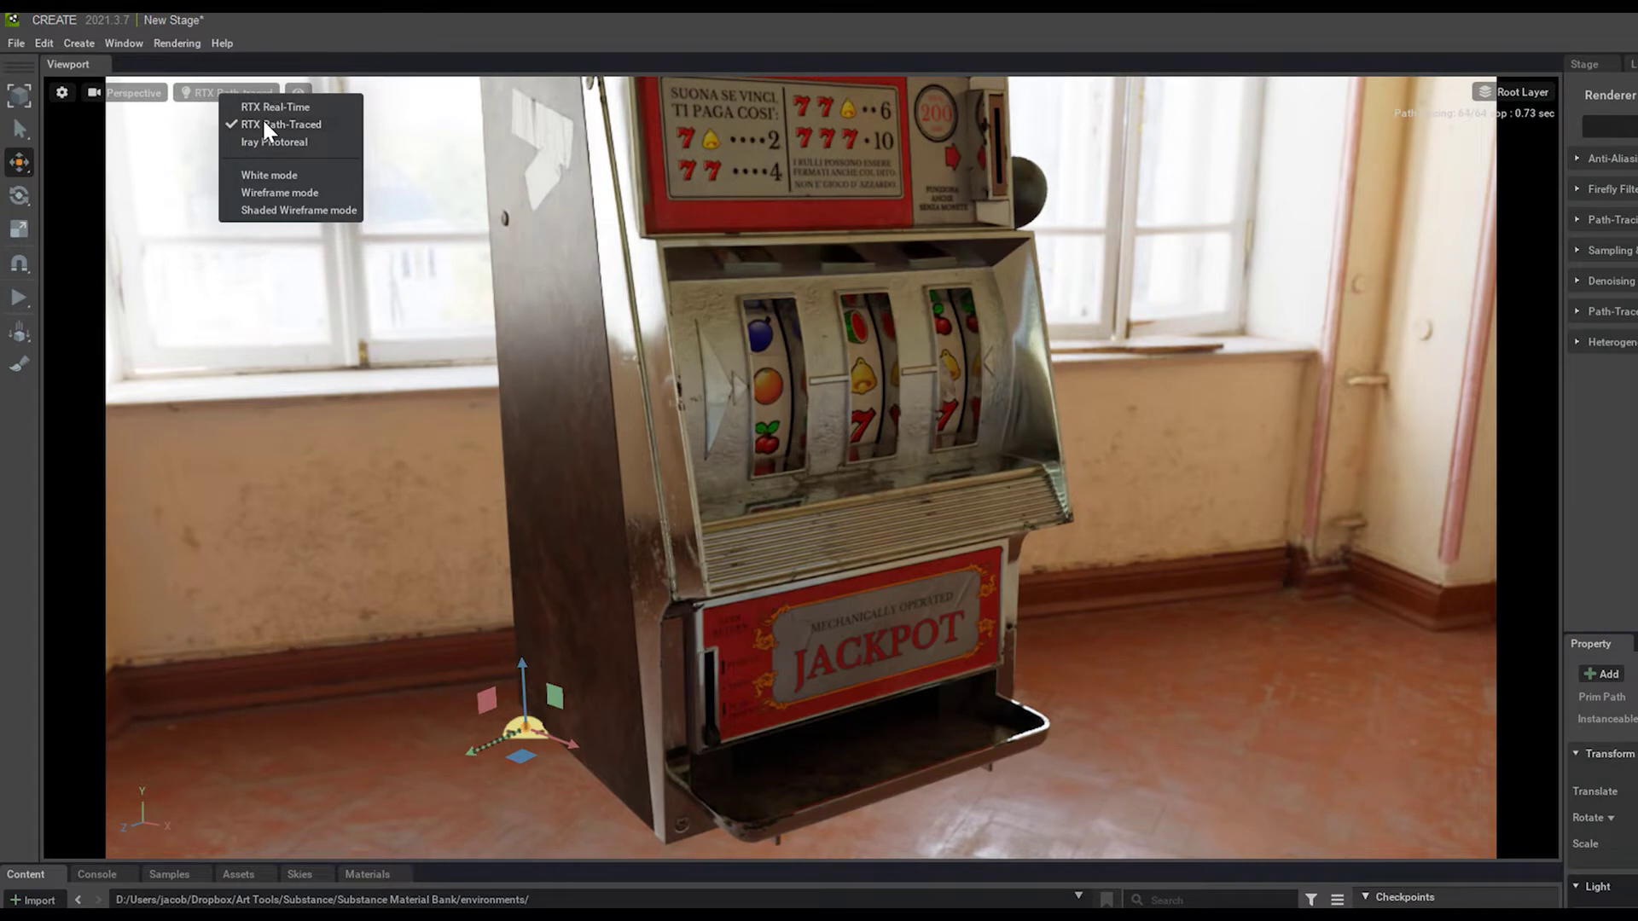
{"action": "left_click", "coordinate": [791, 365]}
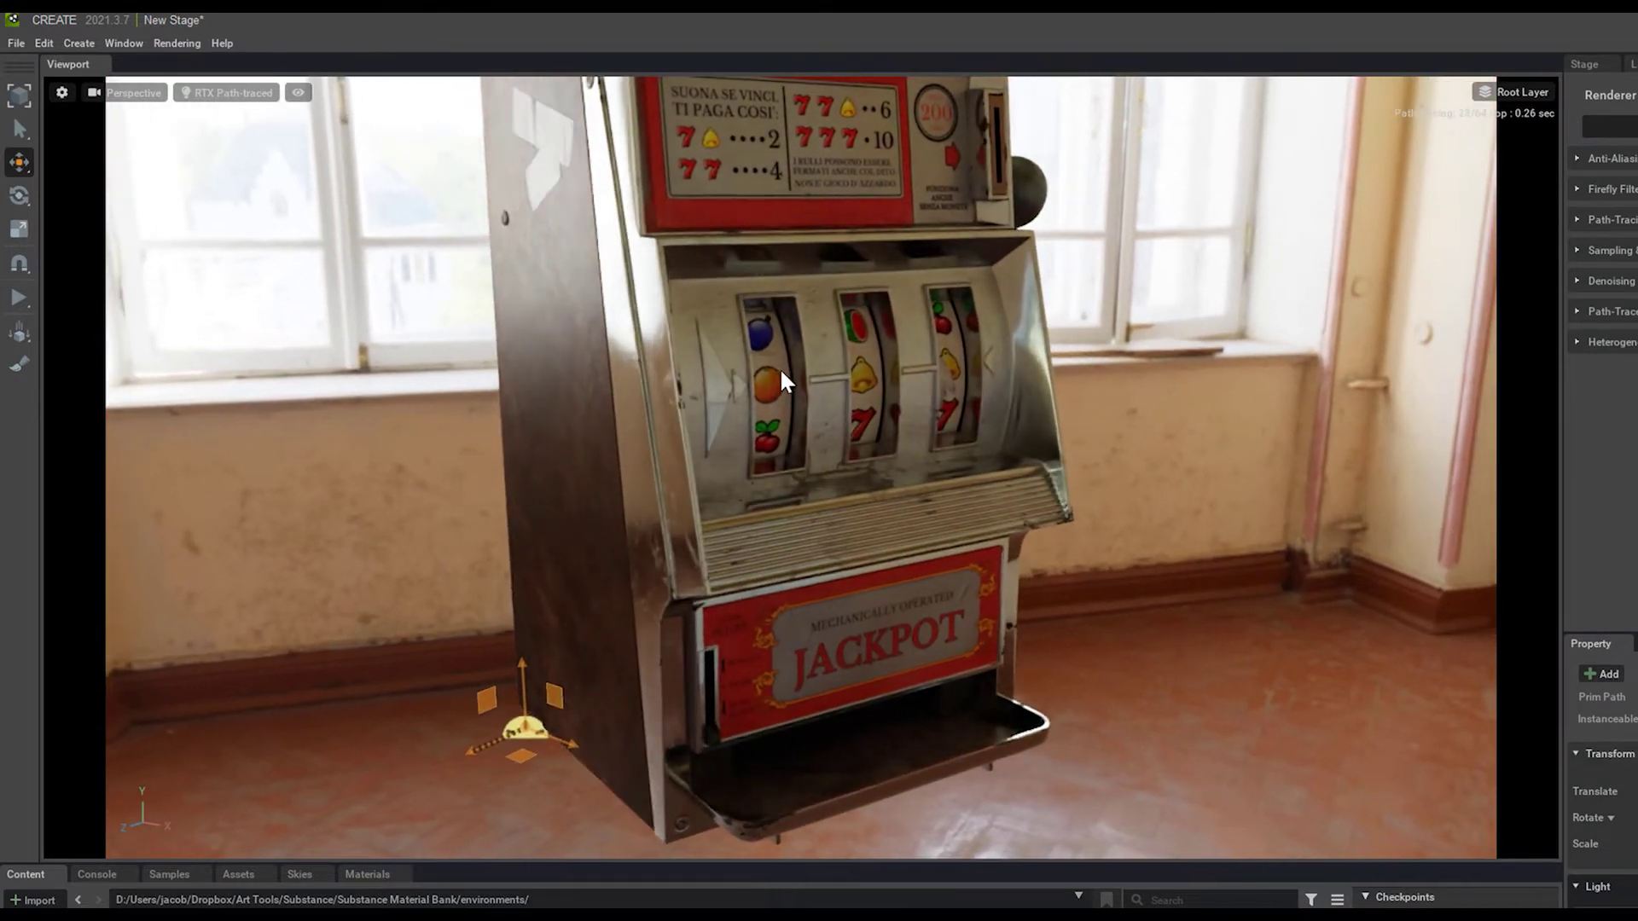
{"action": "left_click_drag", "start_coordinate": [780, 367], "coordinate": [770, 362], "text": "alt"}
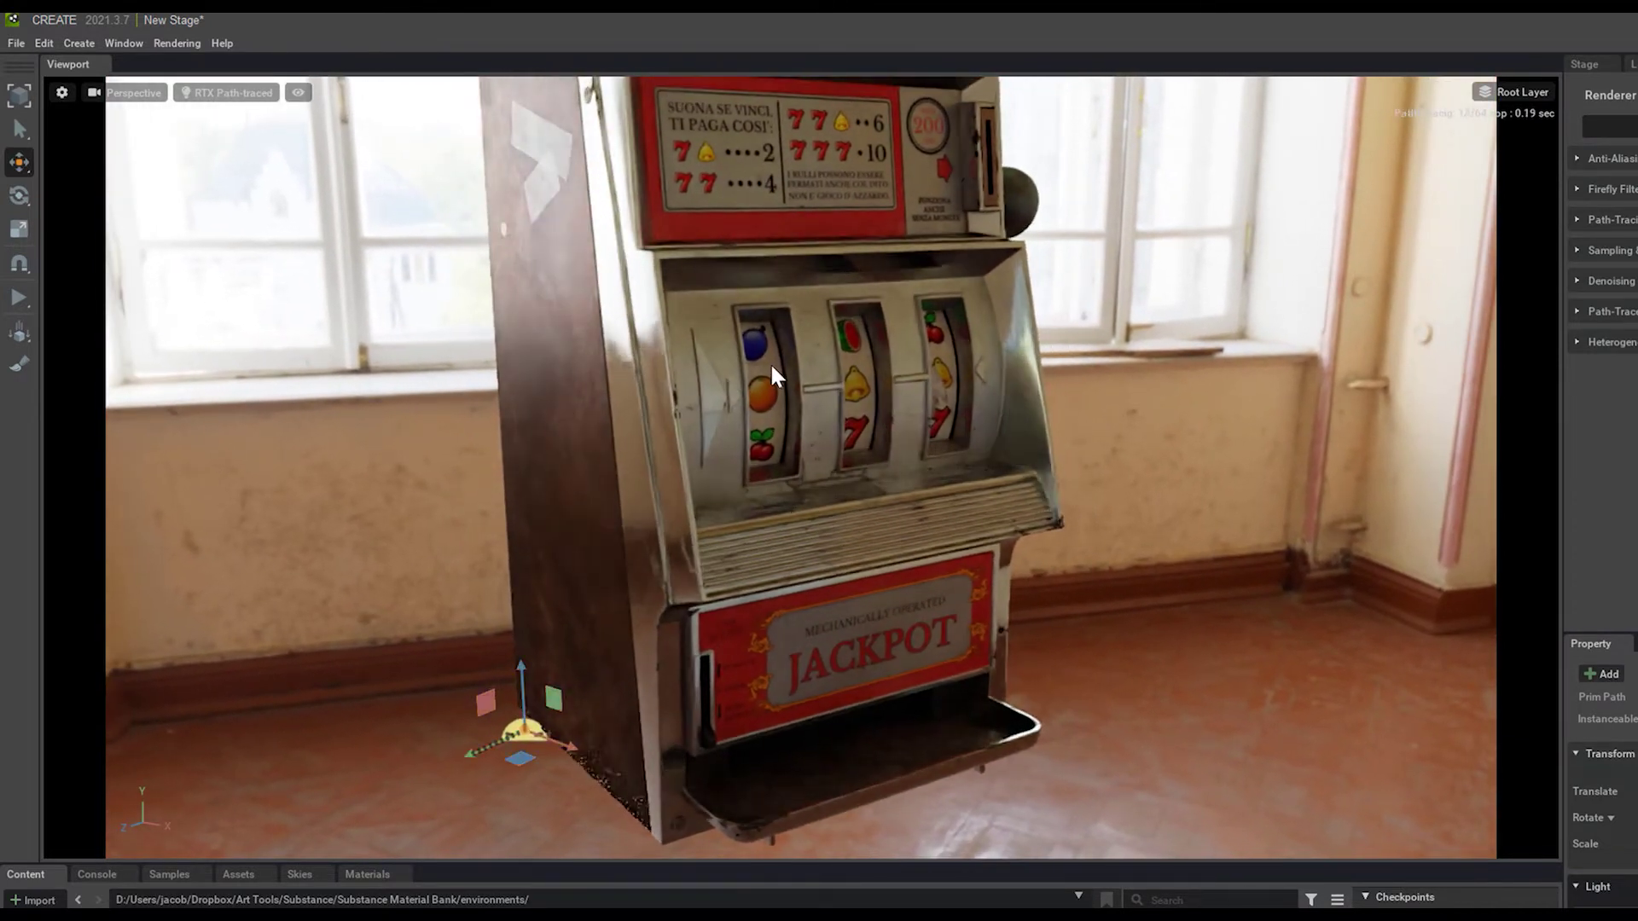
{"action": "left_click", "coordinate": [232, 92]}
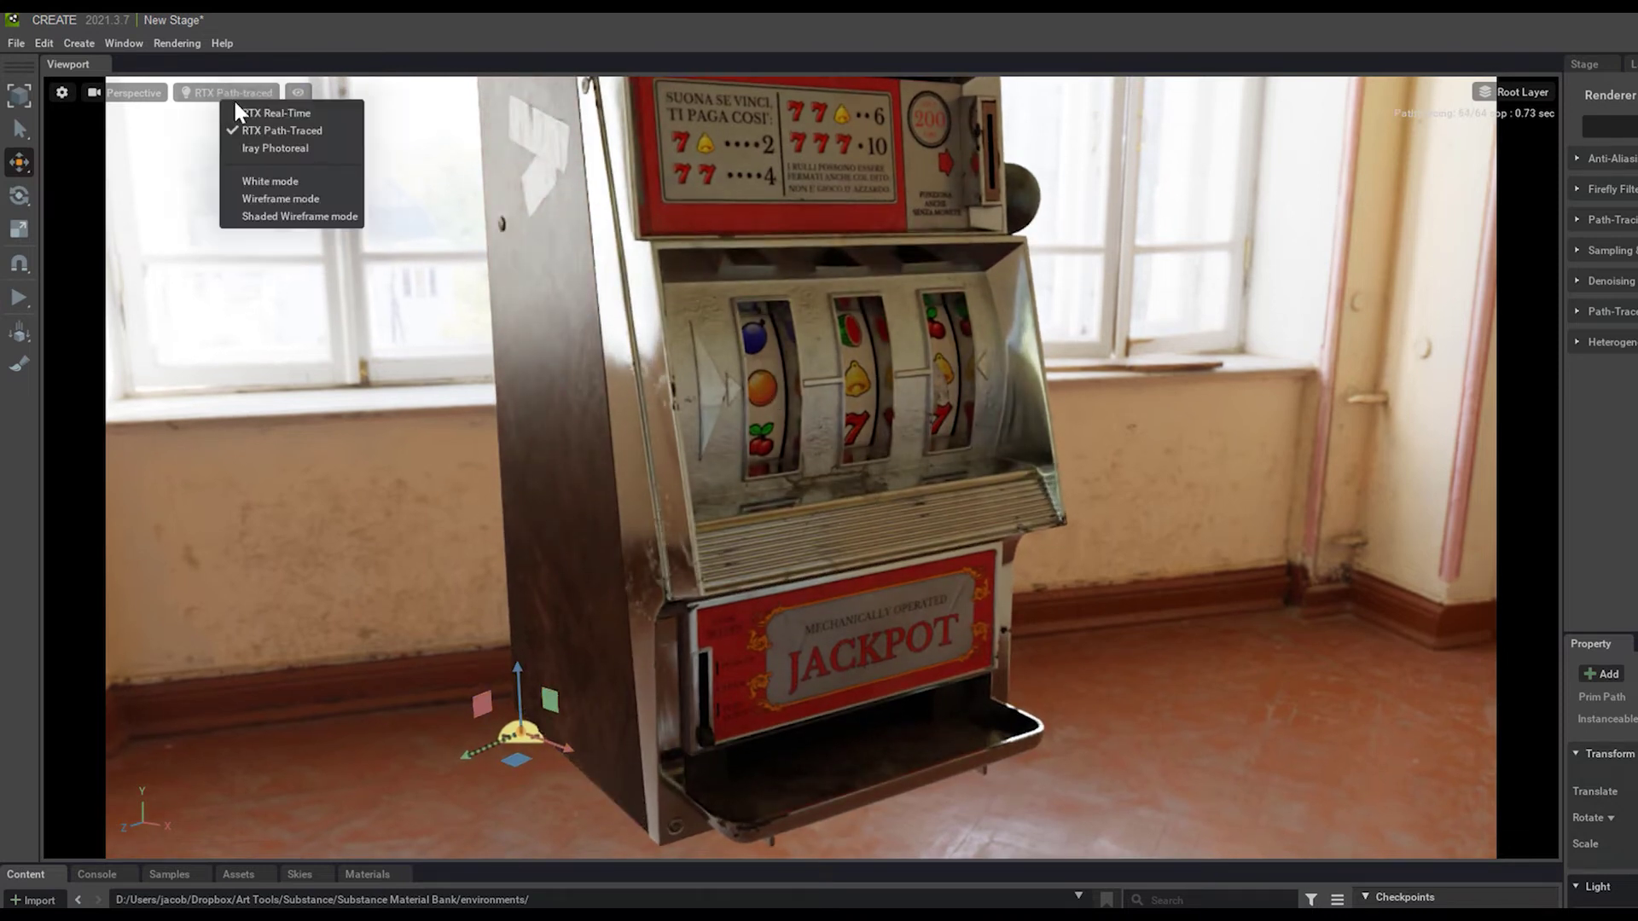
{"action": "left_click", "coordinate": [275, 112]}
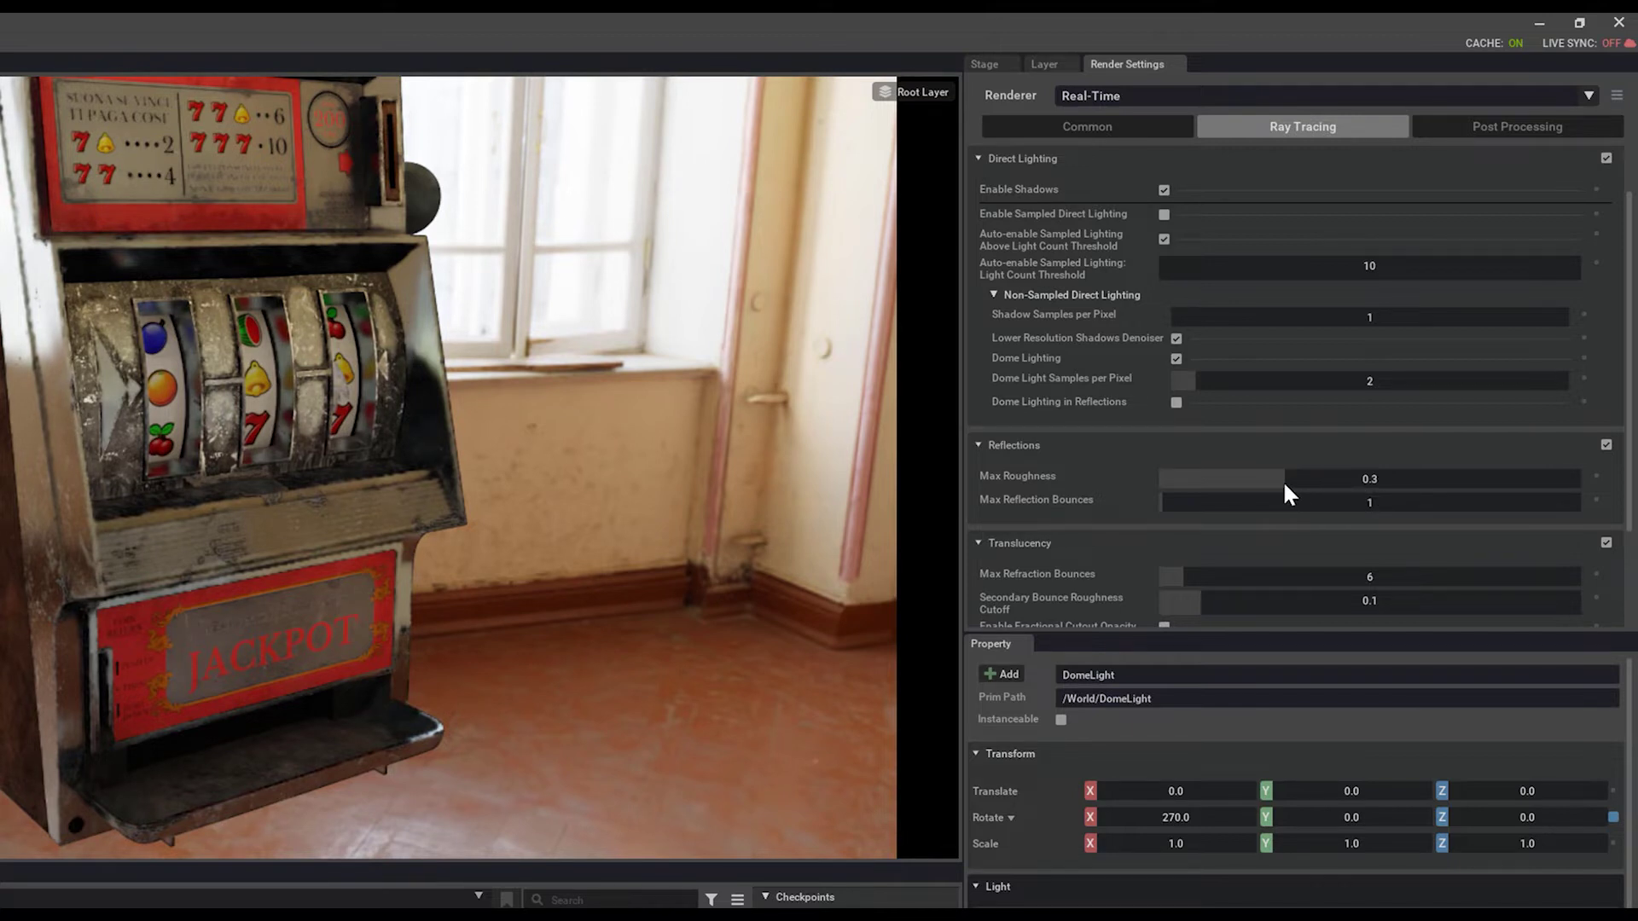
Step: Raise Reflections Max Roughness from 0.3 to 0.97 and orbit to the machine's front
{"action": "left_click_drag", "start_coordinate": [1282, 479], "coordinate": [1568, 484]}
{"action": "left_click_drag", "start_coordinate": [286, 428], "coordinate": [475, 427], "text": "alt"}
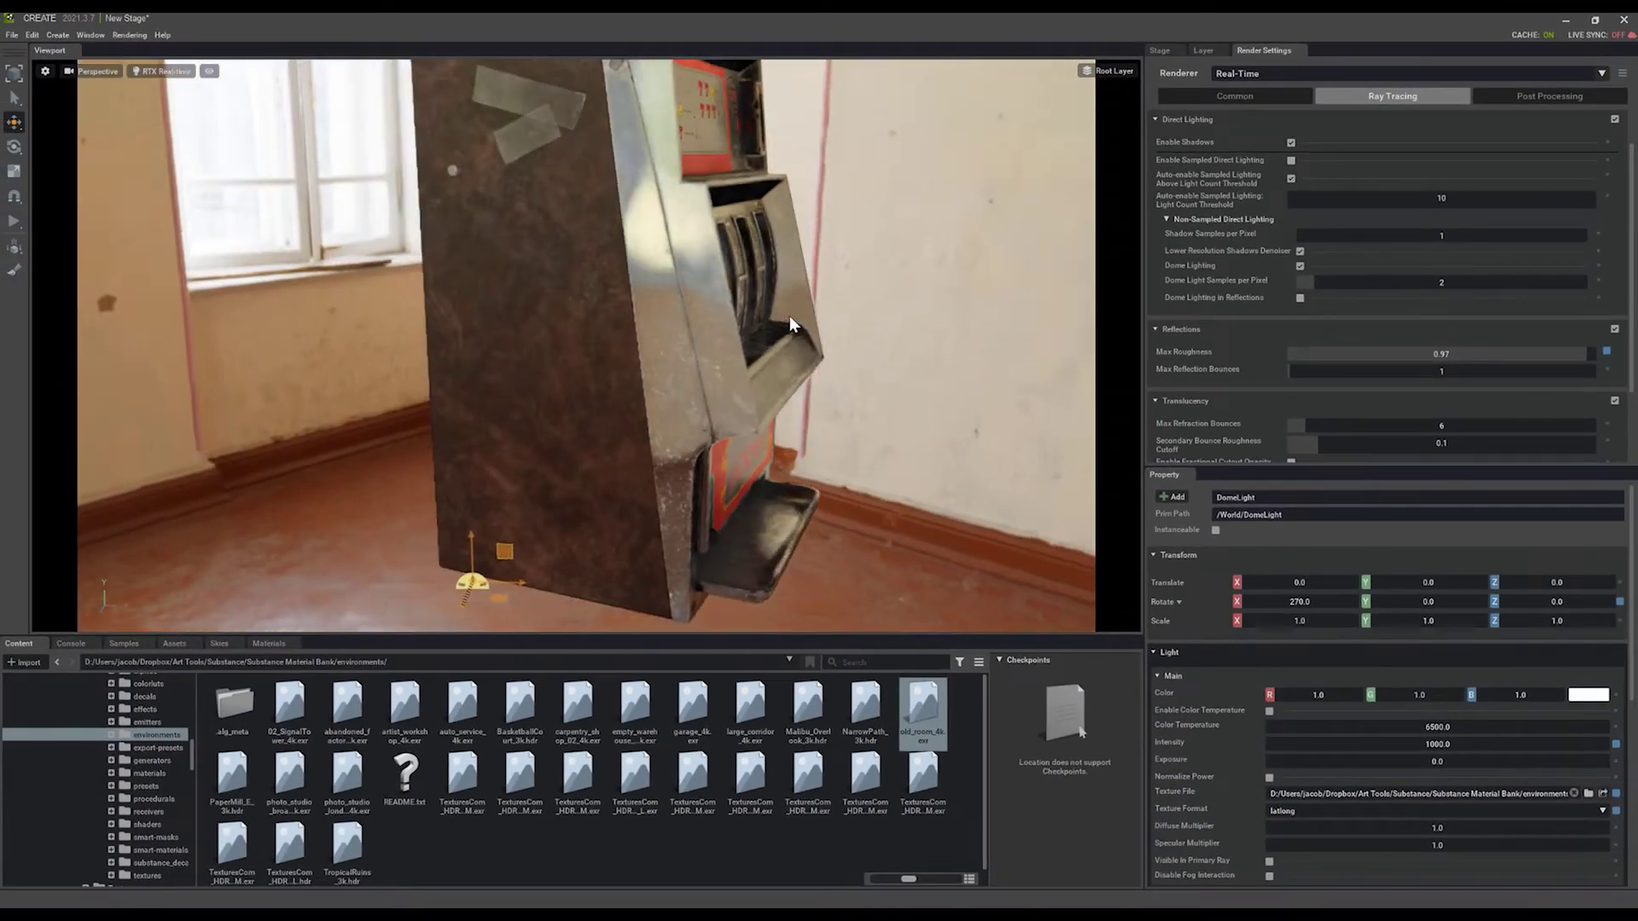
{"action": "left_click_drag", "start_coordinate": [789, 315], "coordinate": [643, 331], "text": "alt"}
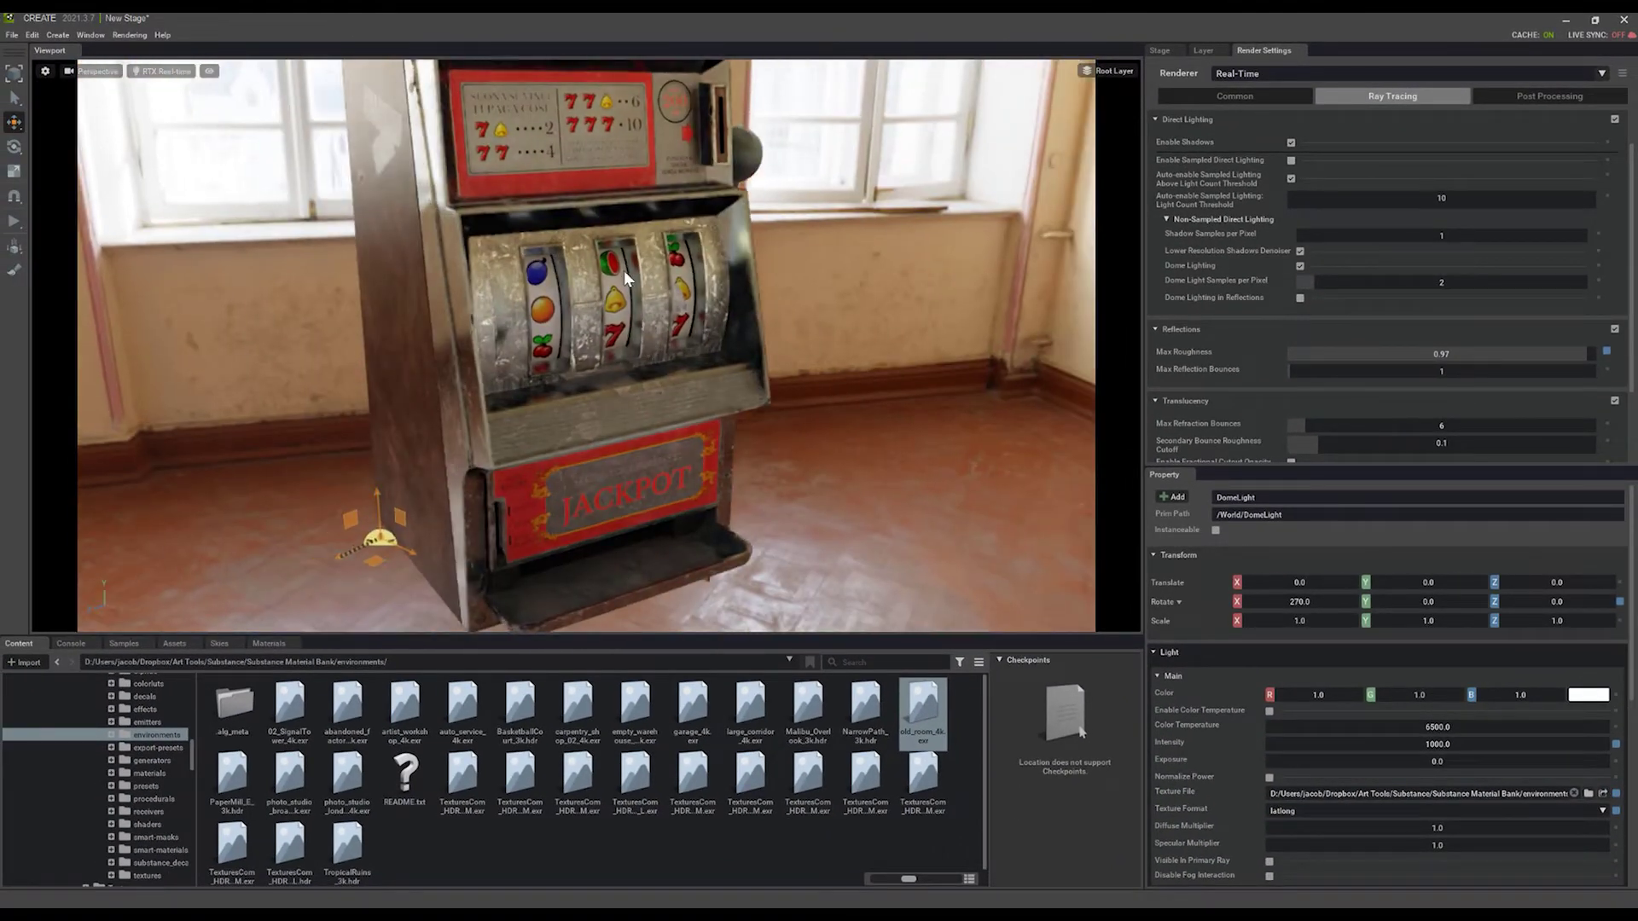
{"action": "left_click_drag", "start_coordinate": [624, 271], "coordinate": [606, 276], "text": "alt"}
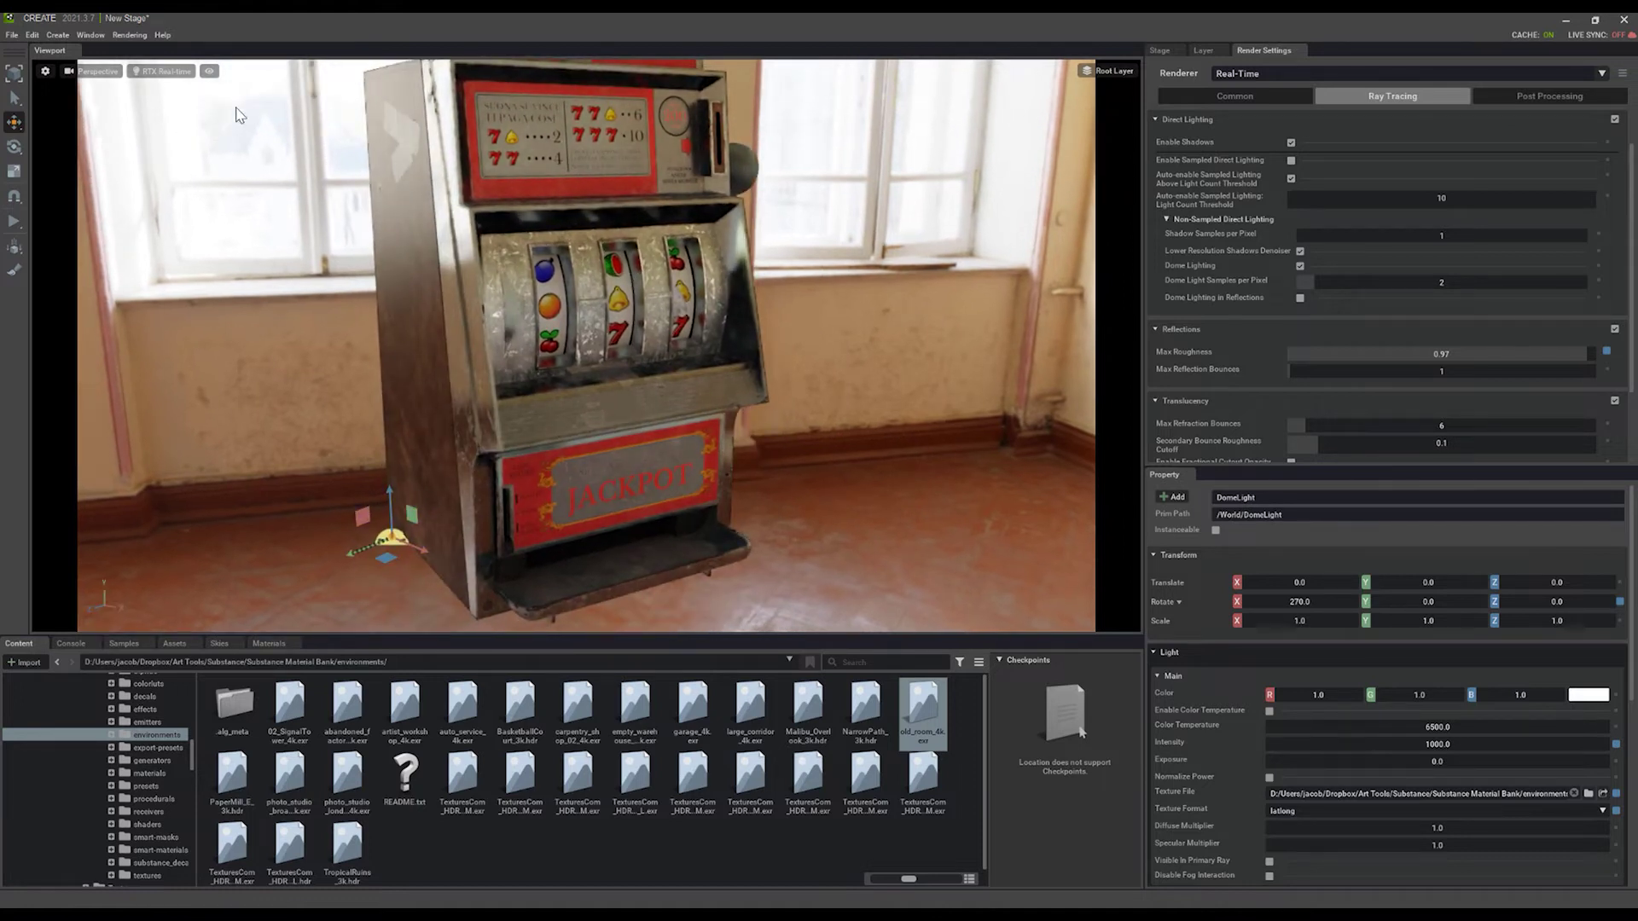
Step: Render RTX Path-Traced with Max Bounces 4 and 64 samples, orbiting to a frontal close-up
{"action": "left_click", "coordinate": [165, 75]}
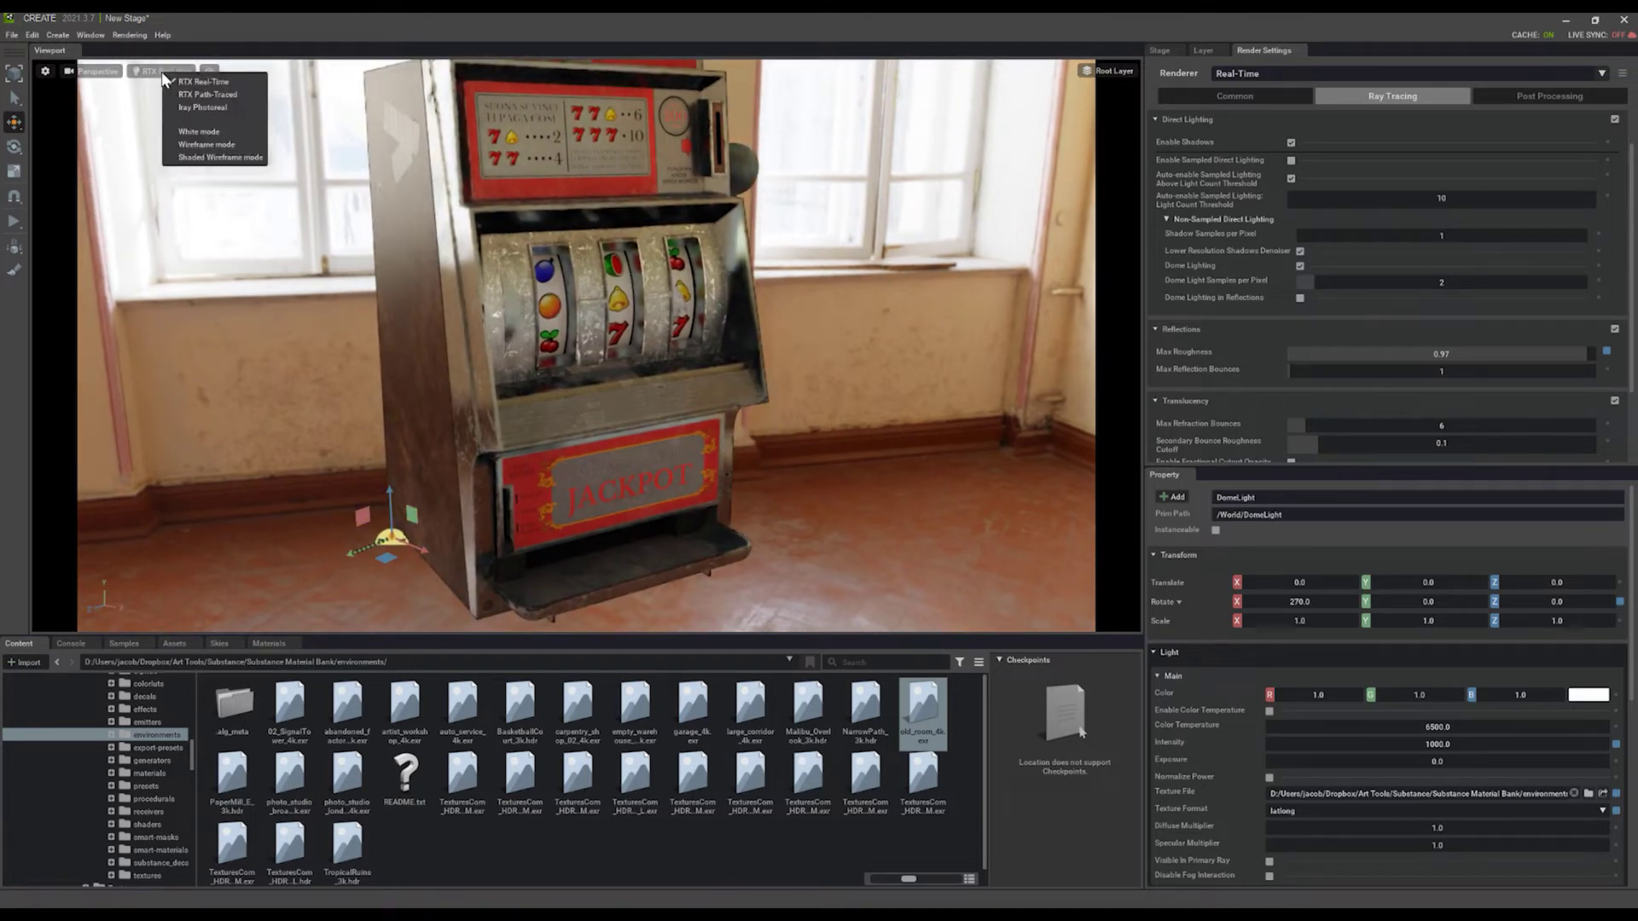
{"action": "left_click", "coordinate": [205, 94]}
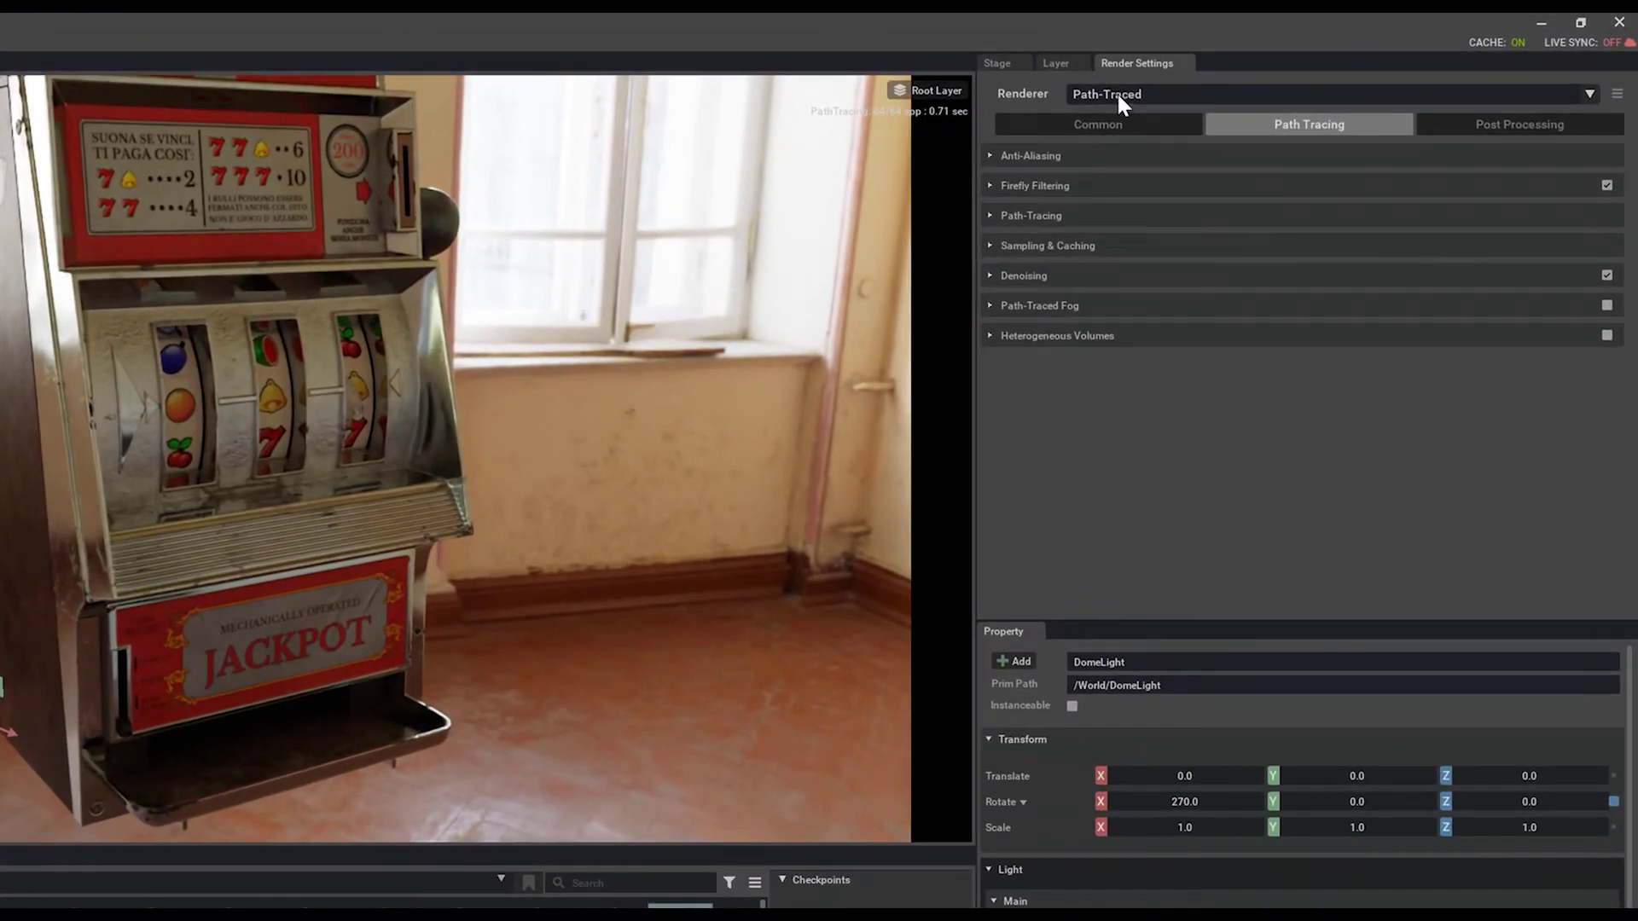
{"action": "left_click", "coordinate": [992, 219]}
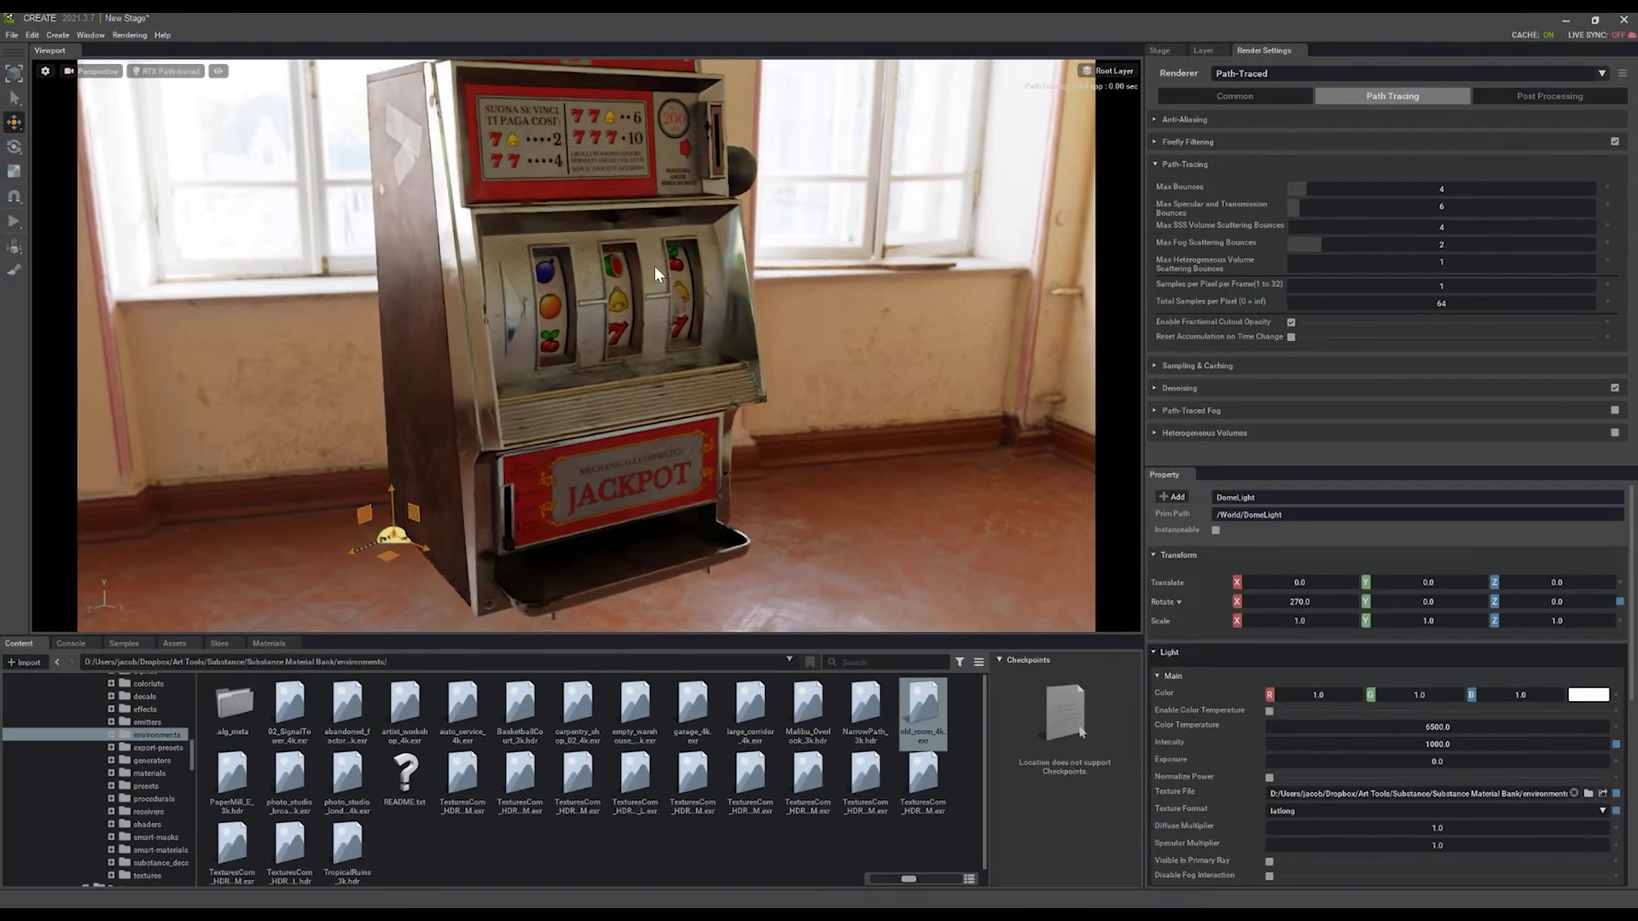
{"action": "left_click_drag", "start_coordinate": [654, 264], "coordinate": [652, 300], "text": "alt"}
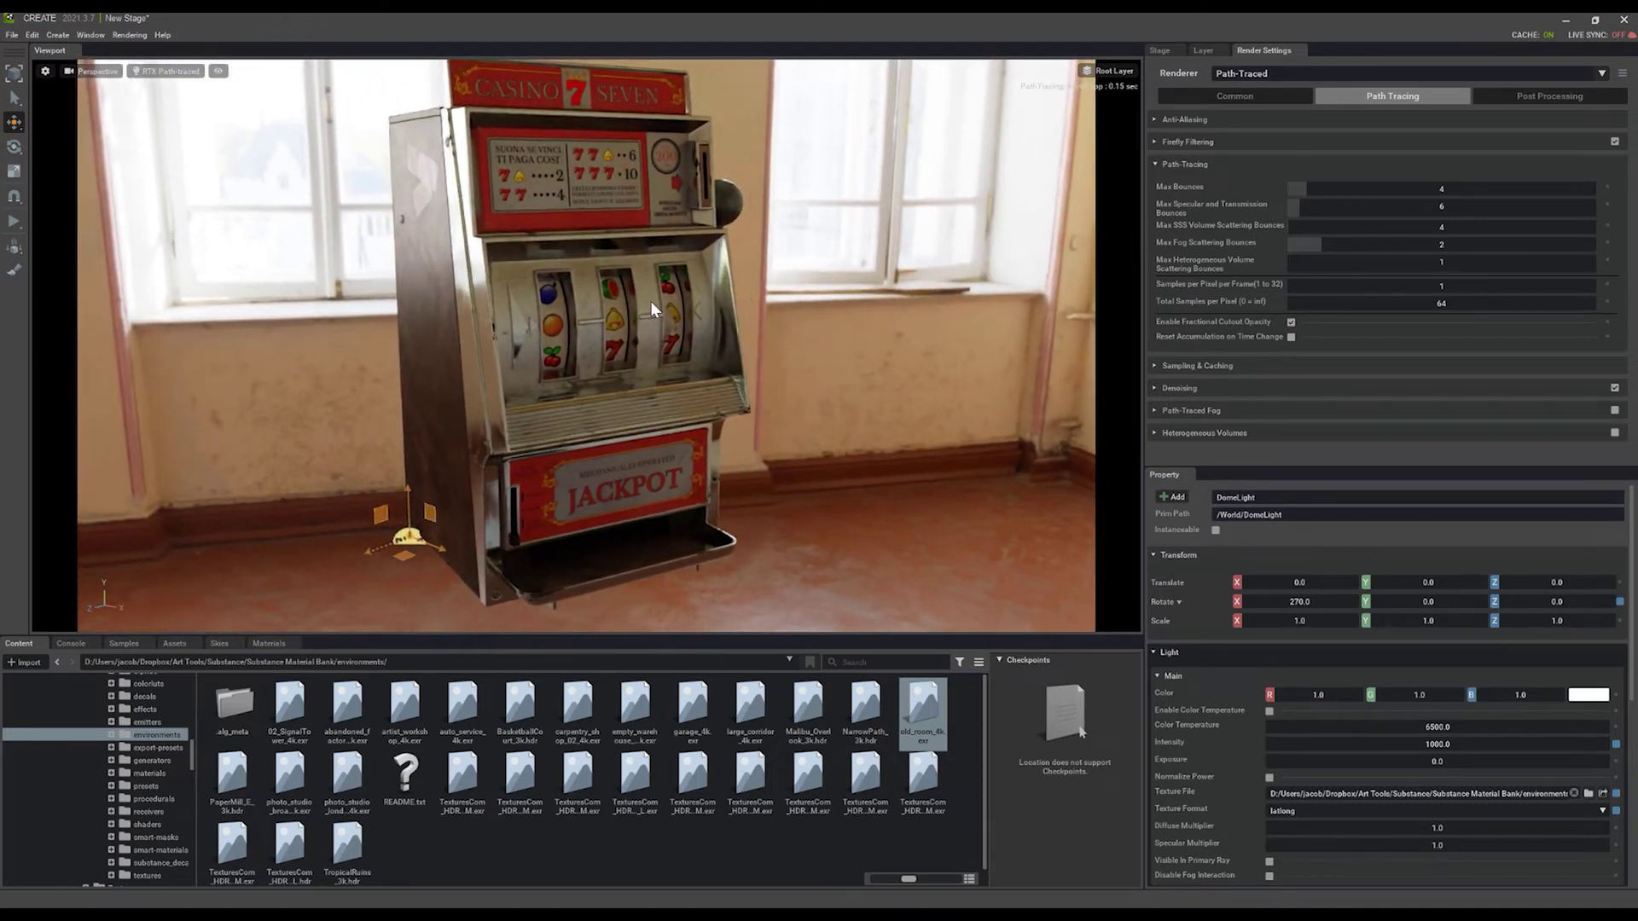
Step: Enable Color Temperature on the DomeLight and set it to 6500 after trying 5000 and 7000
{"action": "left_click", "coordinate": [1164, 52]}
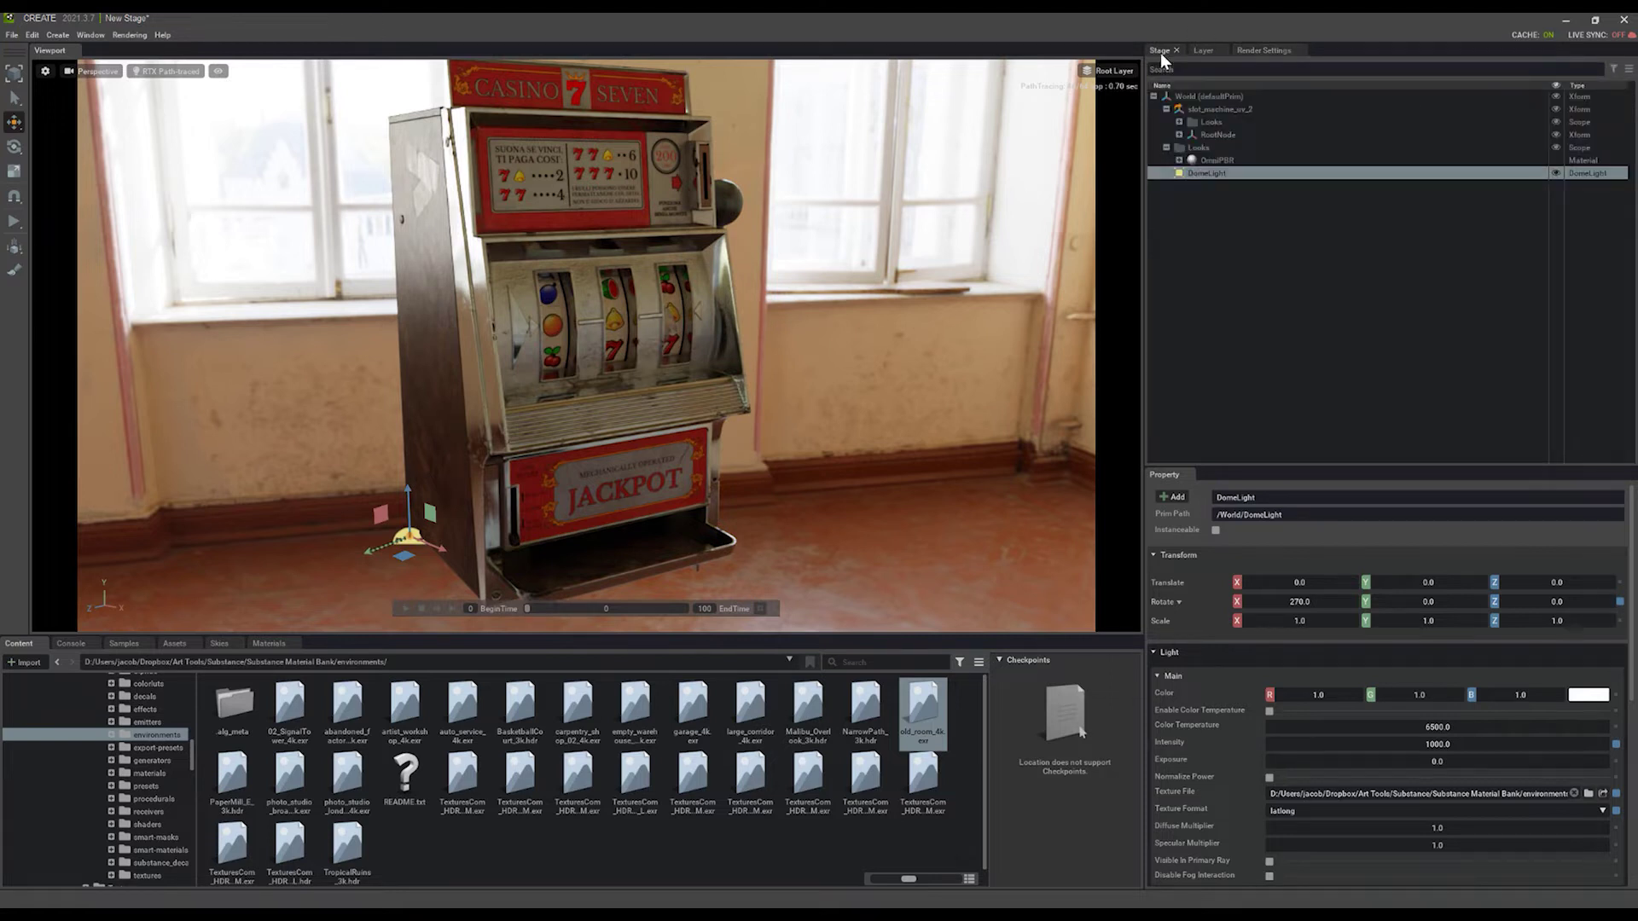
{"action": "scroll", "coordinate": [1239, 691], "scroll_direction": "down", "scroll_amount": 2}
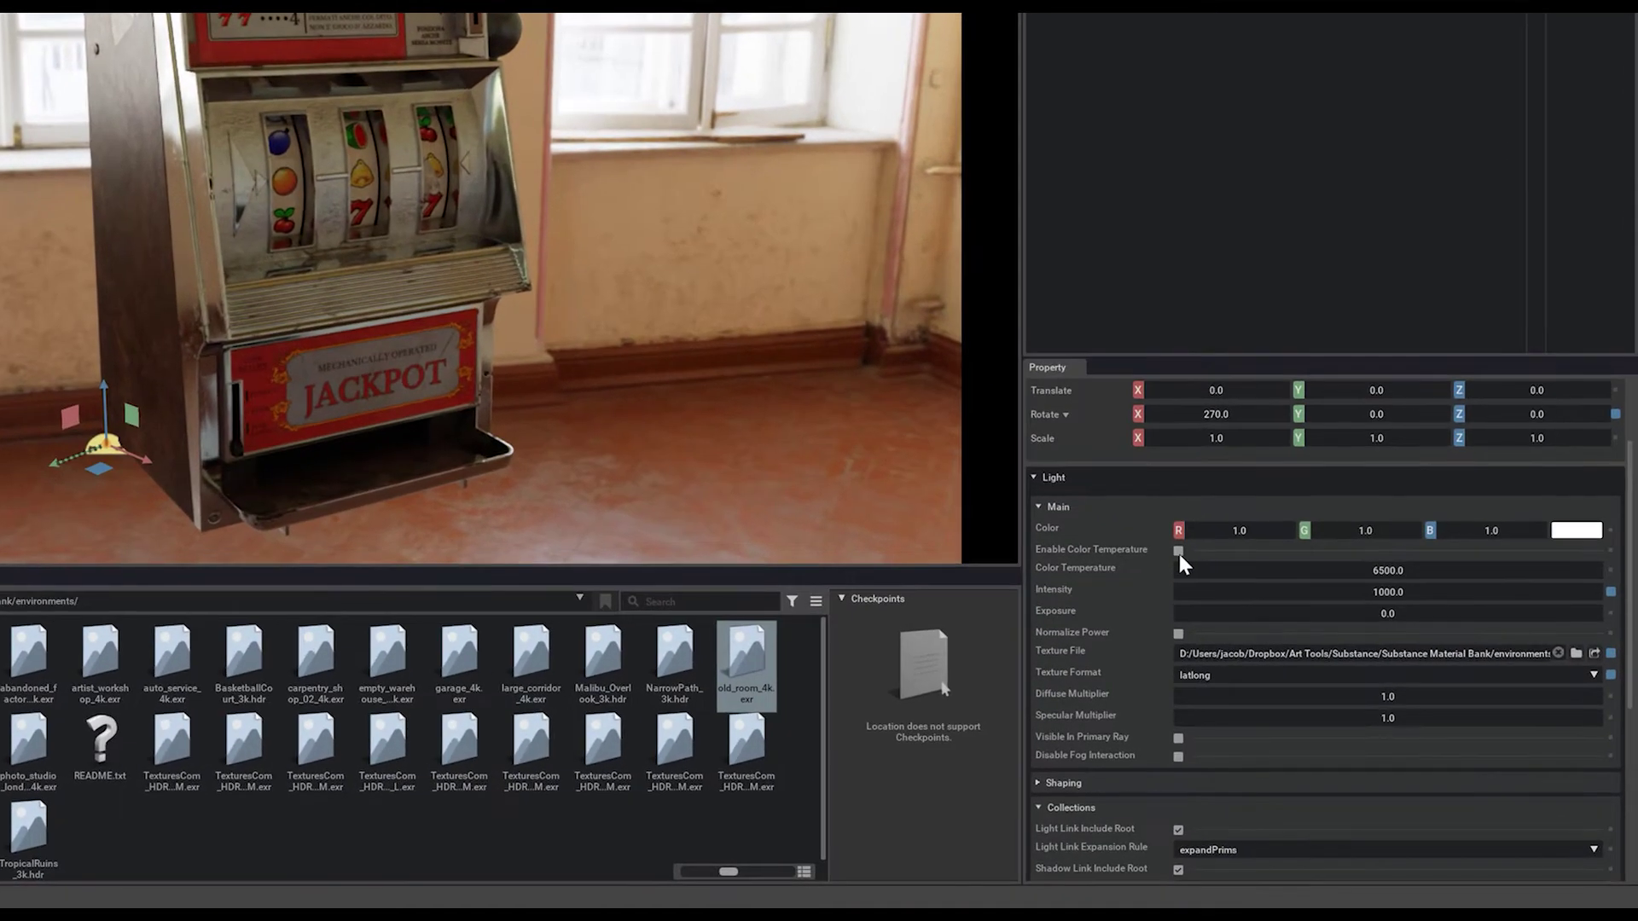
{"action": "left_click", "coordinate": [1179, 551]}
{"action": "double_click", "coordinate": [1390, 572]}
{"action": "type", "text": "5000"}
{"action": "key", "text": "BackSpace"}
{"action": "key", "text": "BackSpace"}
{"action": "key", "text": "BackSpace"}
{"action": "key", "text": "BackSpace"}
{"action": "type", "text": "7000"}
{"action": "key", "text": "BackSpace"}
{"action": "key", "text": "BackSpace"}
{"action": "key", "text": "BackSpace"}
{"action": "key", "text": "BackSpace"}
{"action": "type", "text": "6500"}
{"action": "key", "text": "Return"}
Step: Set the dome light Intensity to 1000 and try Exposure values before returning it to 0
{"action": "left_click", "coordinate": [1385, 591]}
{"action": "type", "text": "500"}
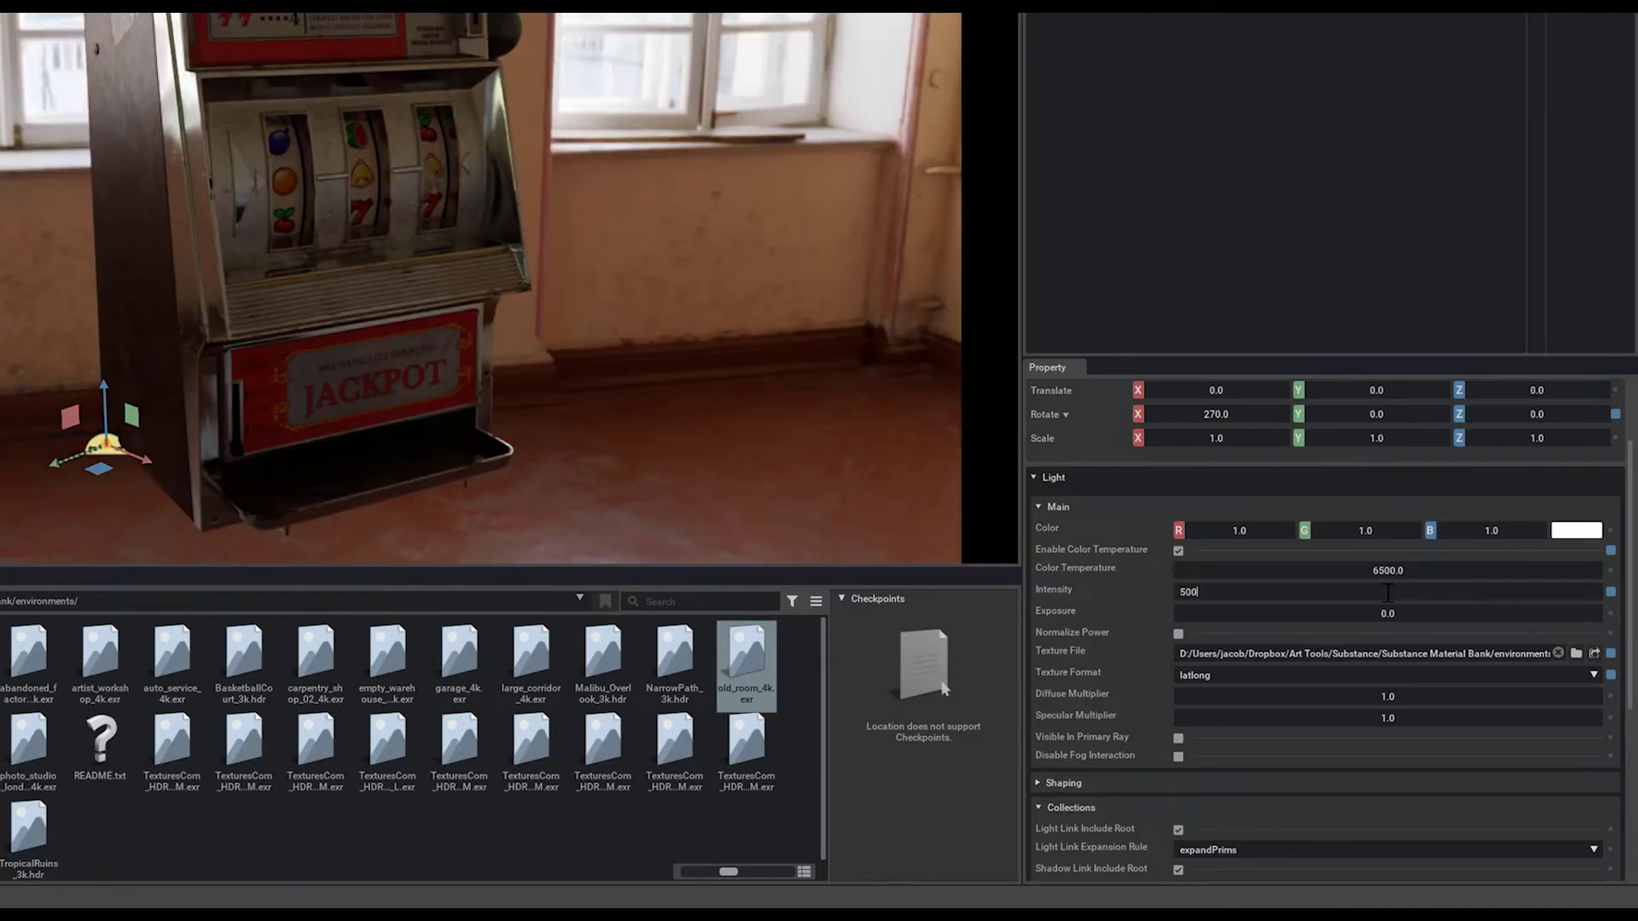
{"action": "key", "text": "BackSpace"}
{"action": "key", "text": "BackSpace"}
{"action": "key", "text": "BackSpace"}
{"action": "type", "text": "1000"}
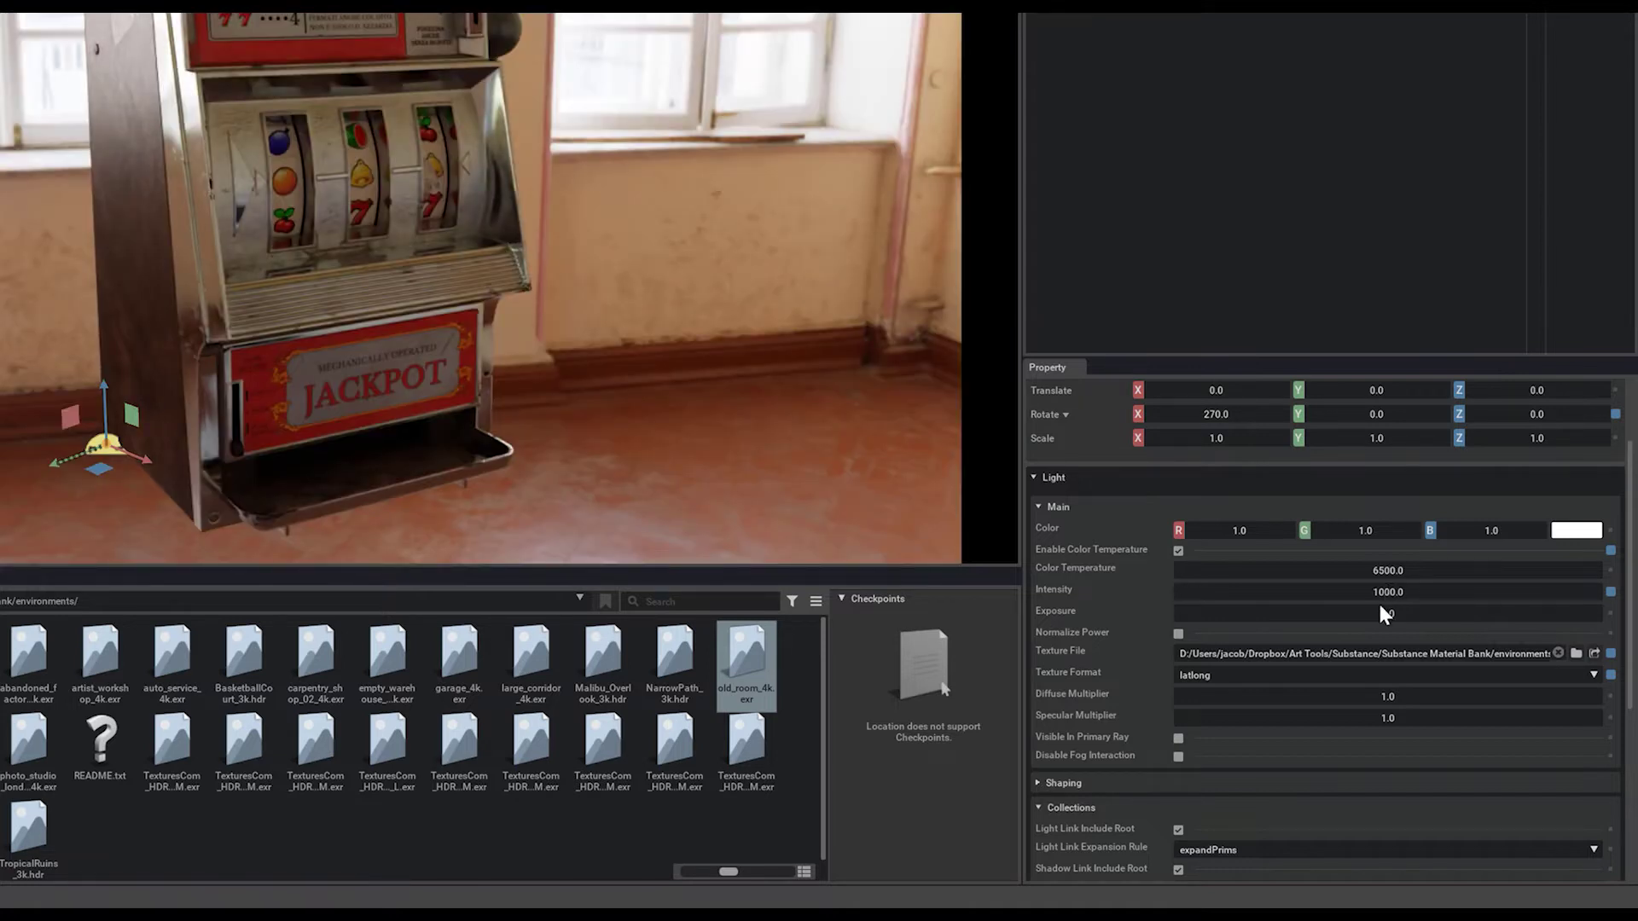
{"action": "mouse_move", "coordinate": [1375, 609]}
{"action": "left_mouse_down"}
{"action": "mouse_move", "coordinate": [1396, 611]}
{"action": "mouse_move", "coordinate": [1360, 611]}
{"action": "left_mouse_up"}
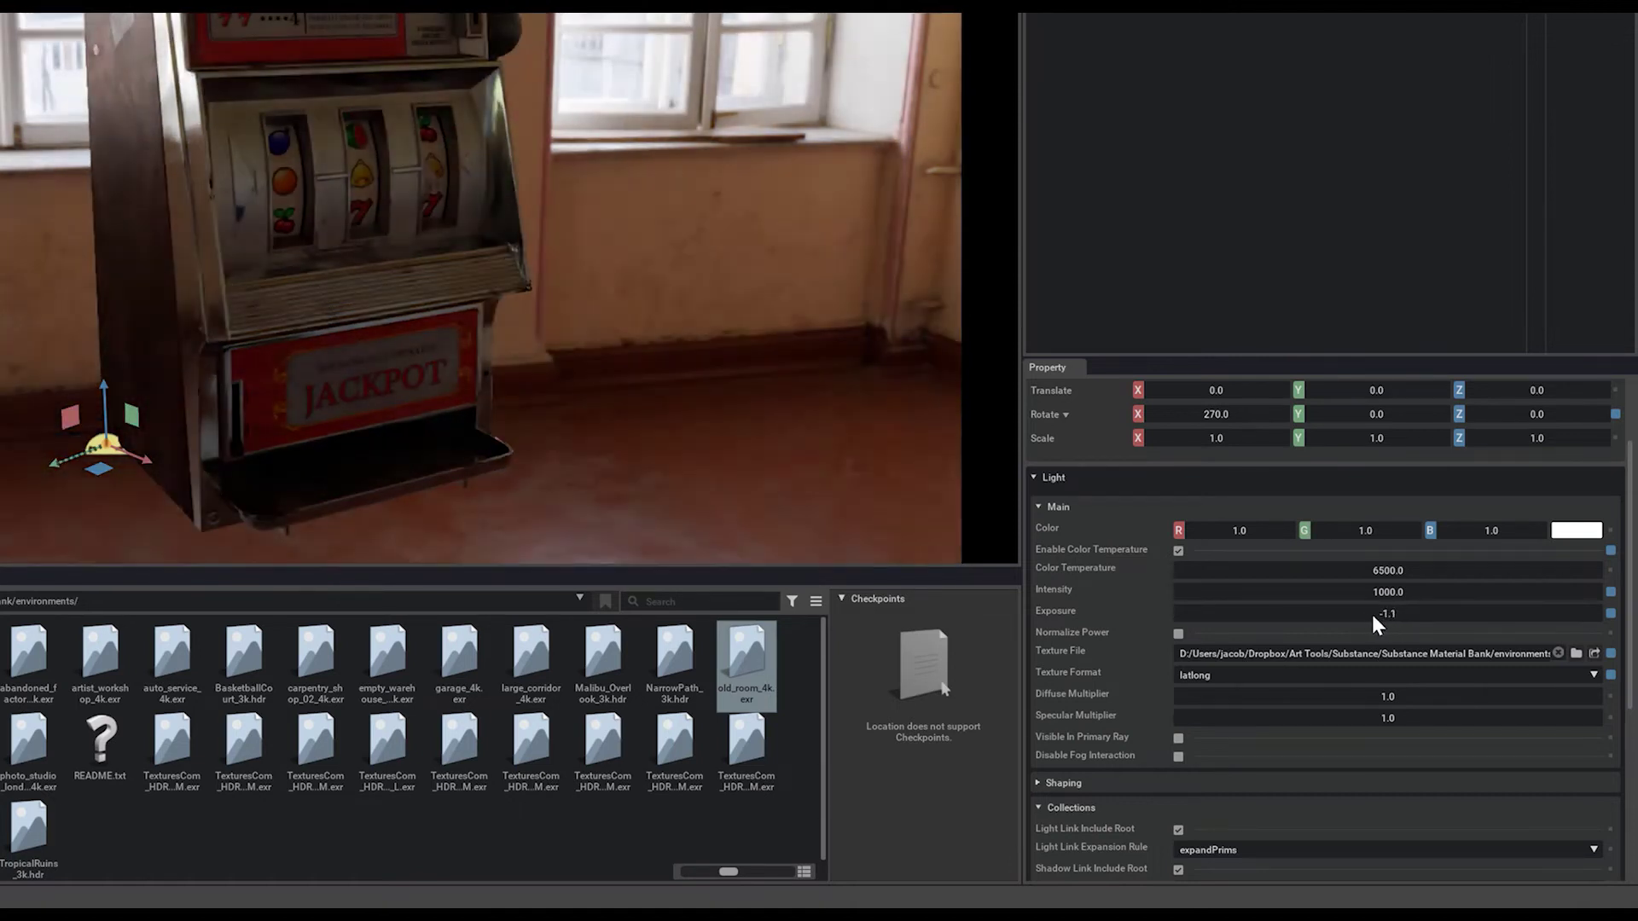
{"action": "mouse_move", "coordinate": [1373, 616]}
{"action": "left_mouse_down"}
{"action": "mouse_move", "coordinate": [1395, 610]}
{"action": "mouse_move", "coordinate": [1359, 610]}
{"action": "mouse_move", "coordinate": [1387, 622]}
{"action": "left_mouse_up"}
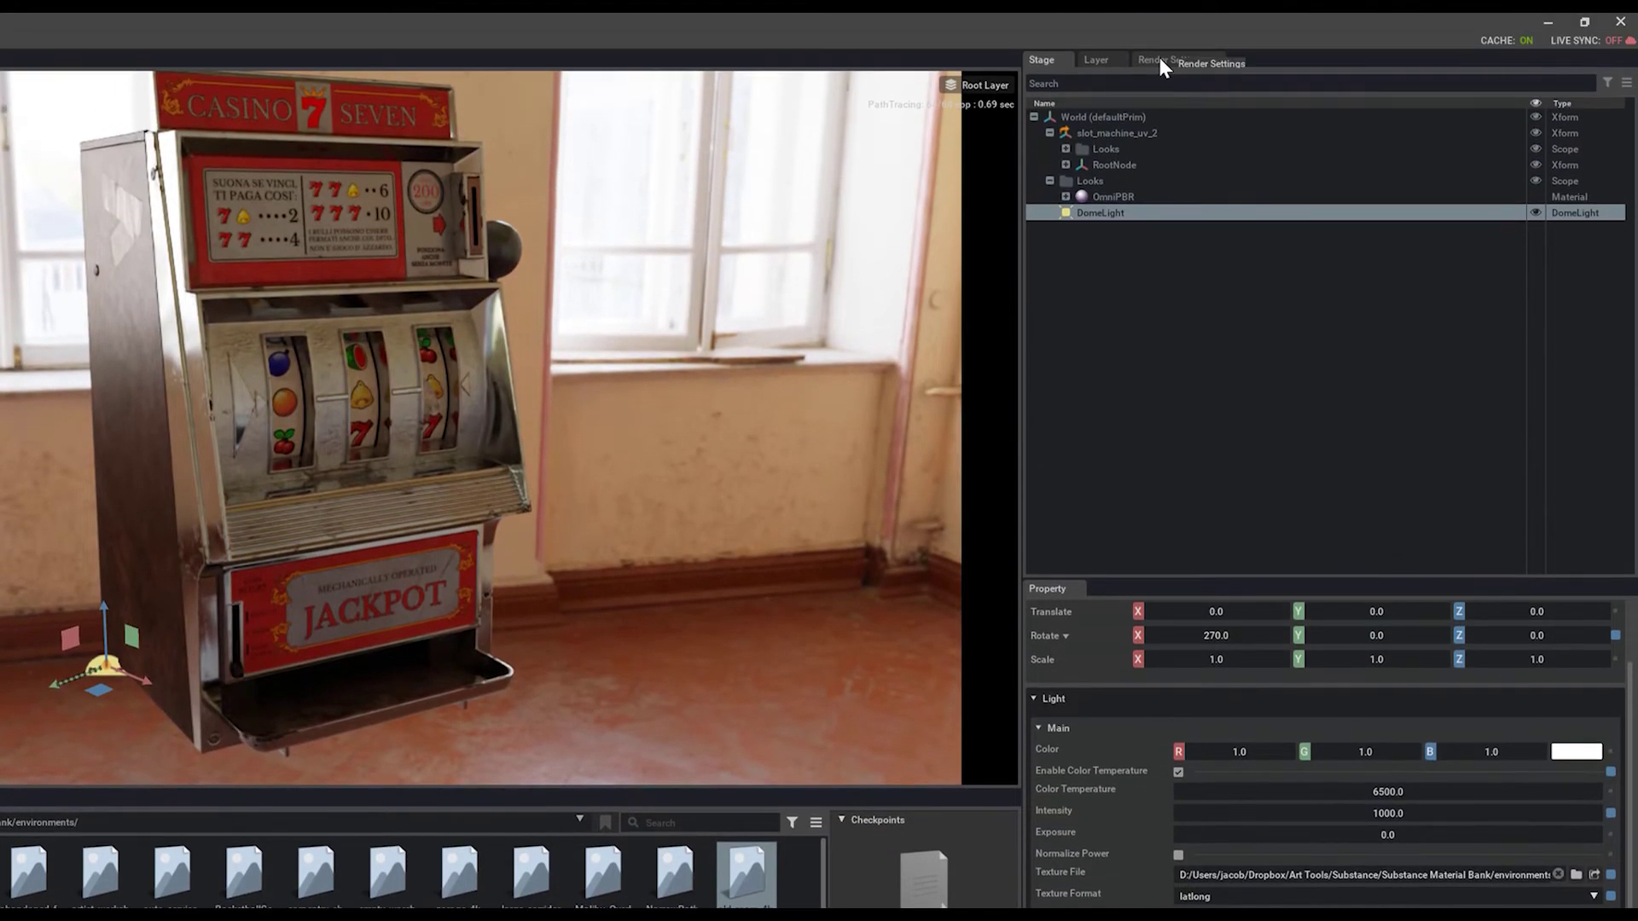
Step: Adjust Film ISO under Post Processing Tone Mapping in Render Settings
{"action": "left_click", "coordinate": [1159, 58]}
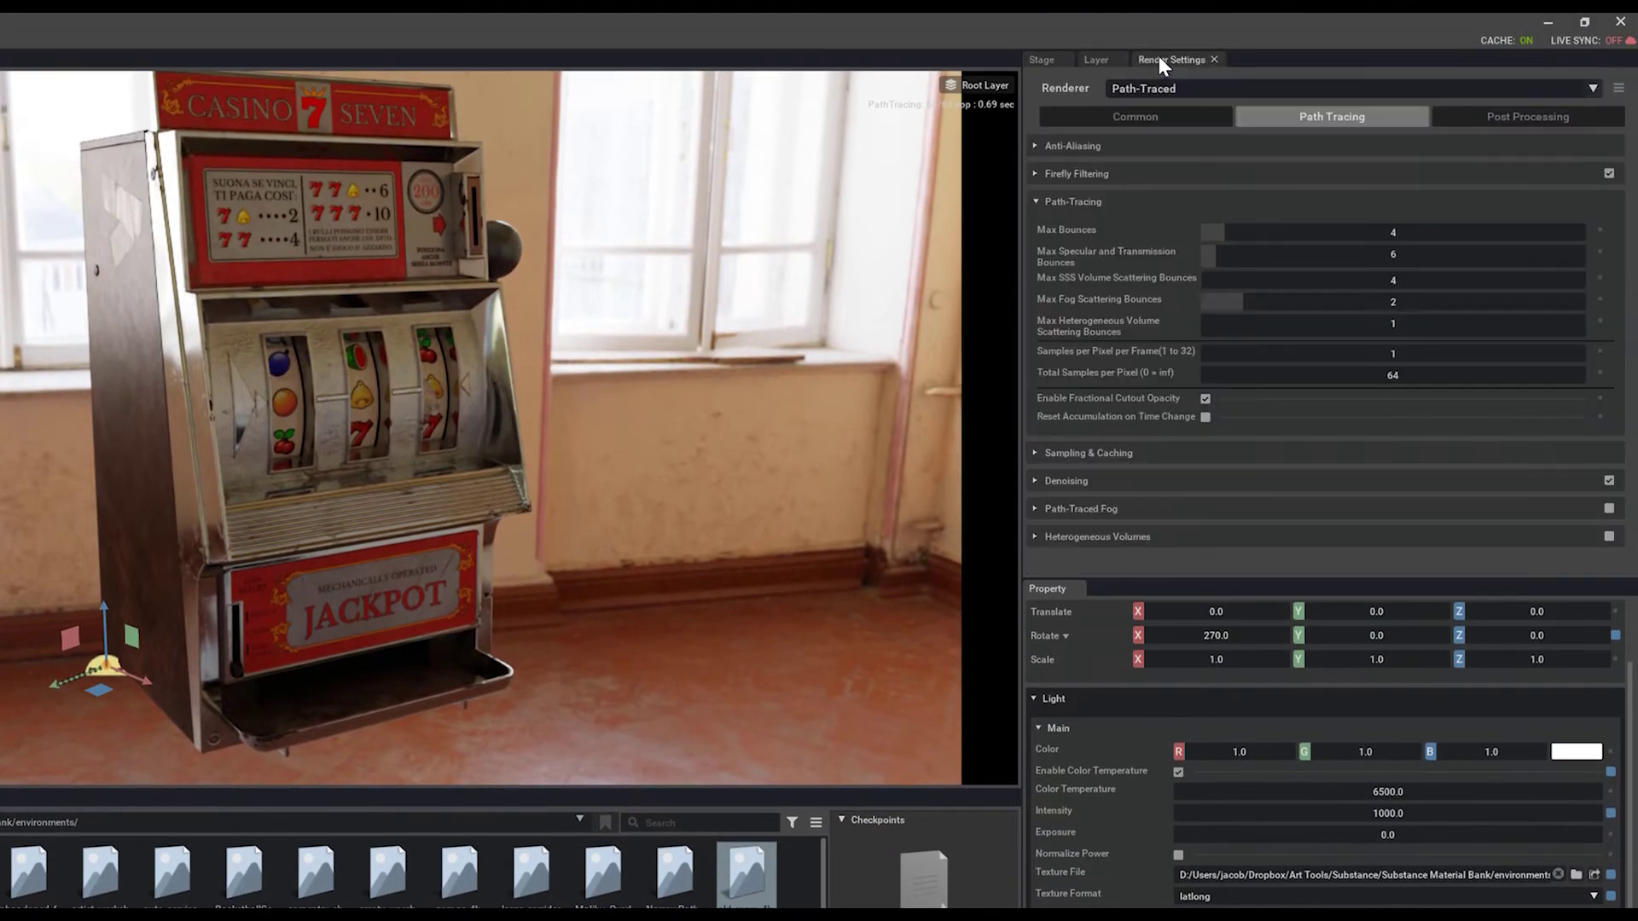
{"action": "left_click", "coordinate": [1510, 111]}
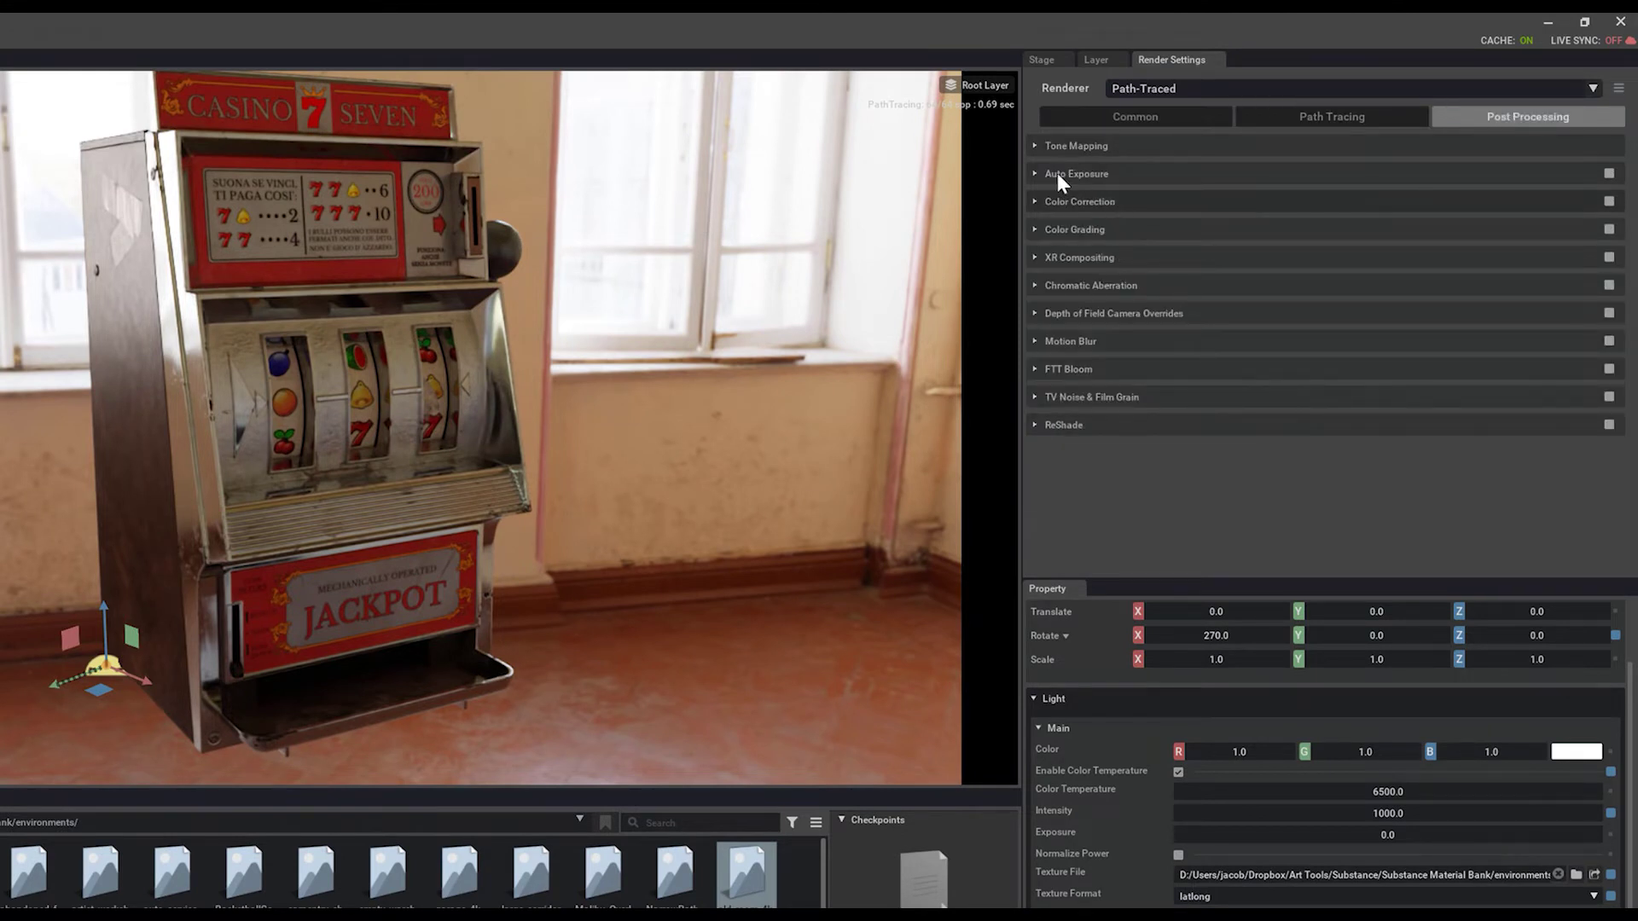
{"action": "left_click", "coordinate": [1036, 146]}
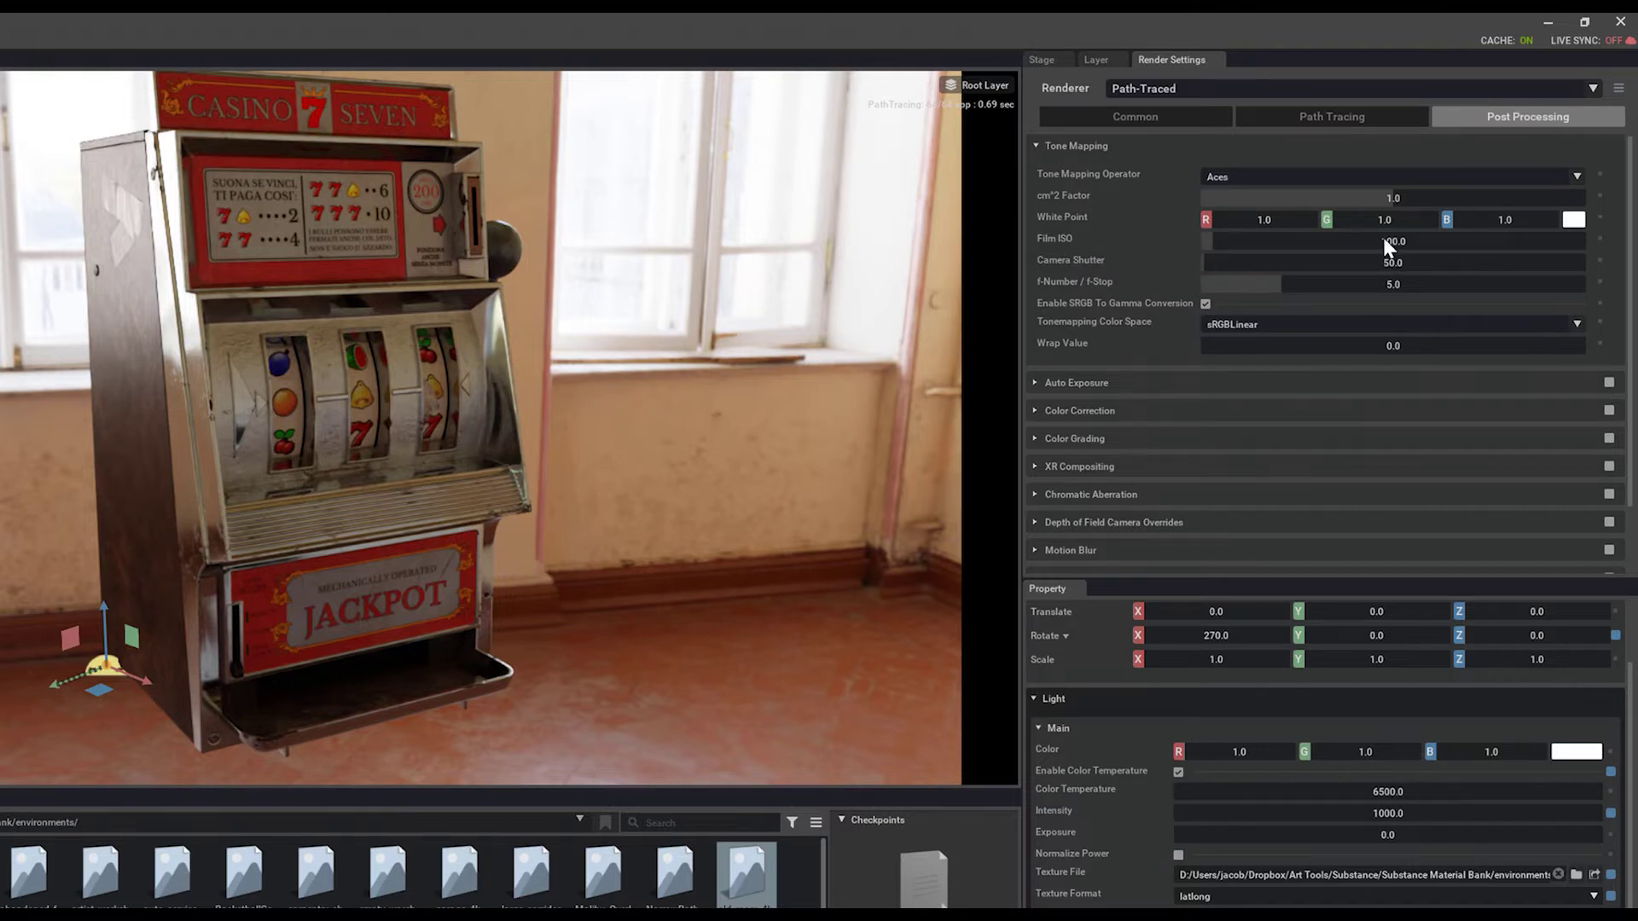
{"action": "mouse_move", "coordinate": [1384, 239]}
{"action": "left_mouse_down"}
{"action": "mouse_move", "coordinate": [1436, 239]}
{"action": "mouse_move", "coordinate": [1367, 237]}
{"action": "mouse_move", "coordinate": [1410, 260]}
{"action": "mouse_move", "coordinate": [1379, 260]}
{"action": "left_mouse_up"}
{"action": "scroll", "coordinate": [1114, 346], "scroll_direction": "down", "scroll_amount": 2}
{"action": "scroll", "coordinate": [1124, 401], "scroll_direction": "up", "scroll_amount": 2}
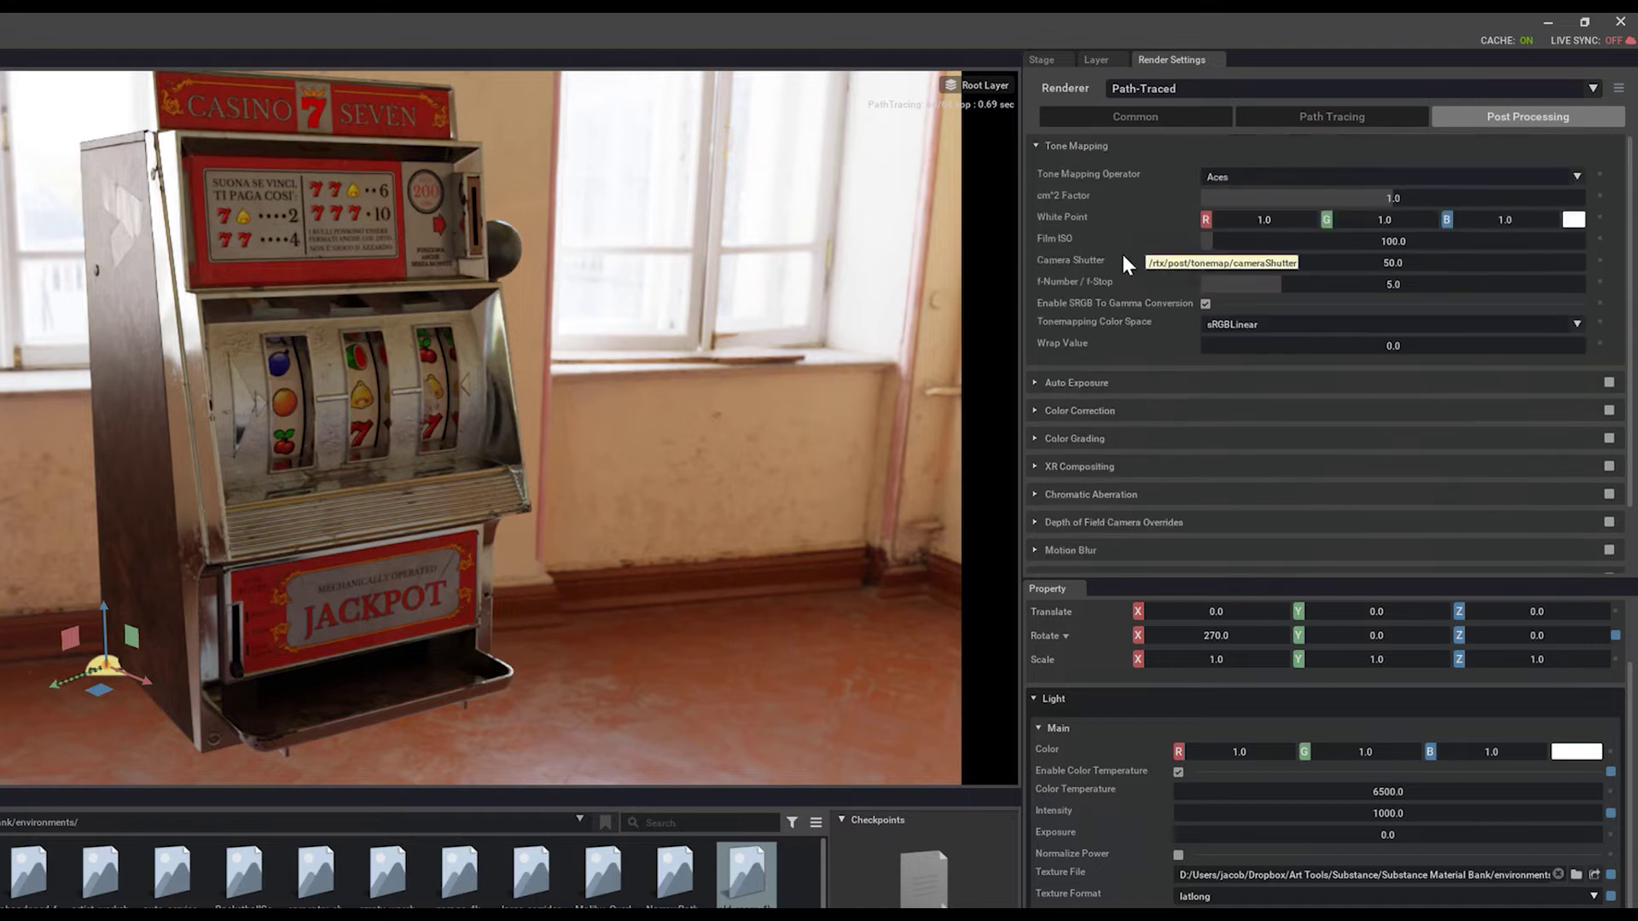
{"action": "left_click", "coordinate": [1035, 147]}
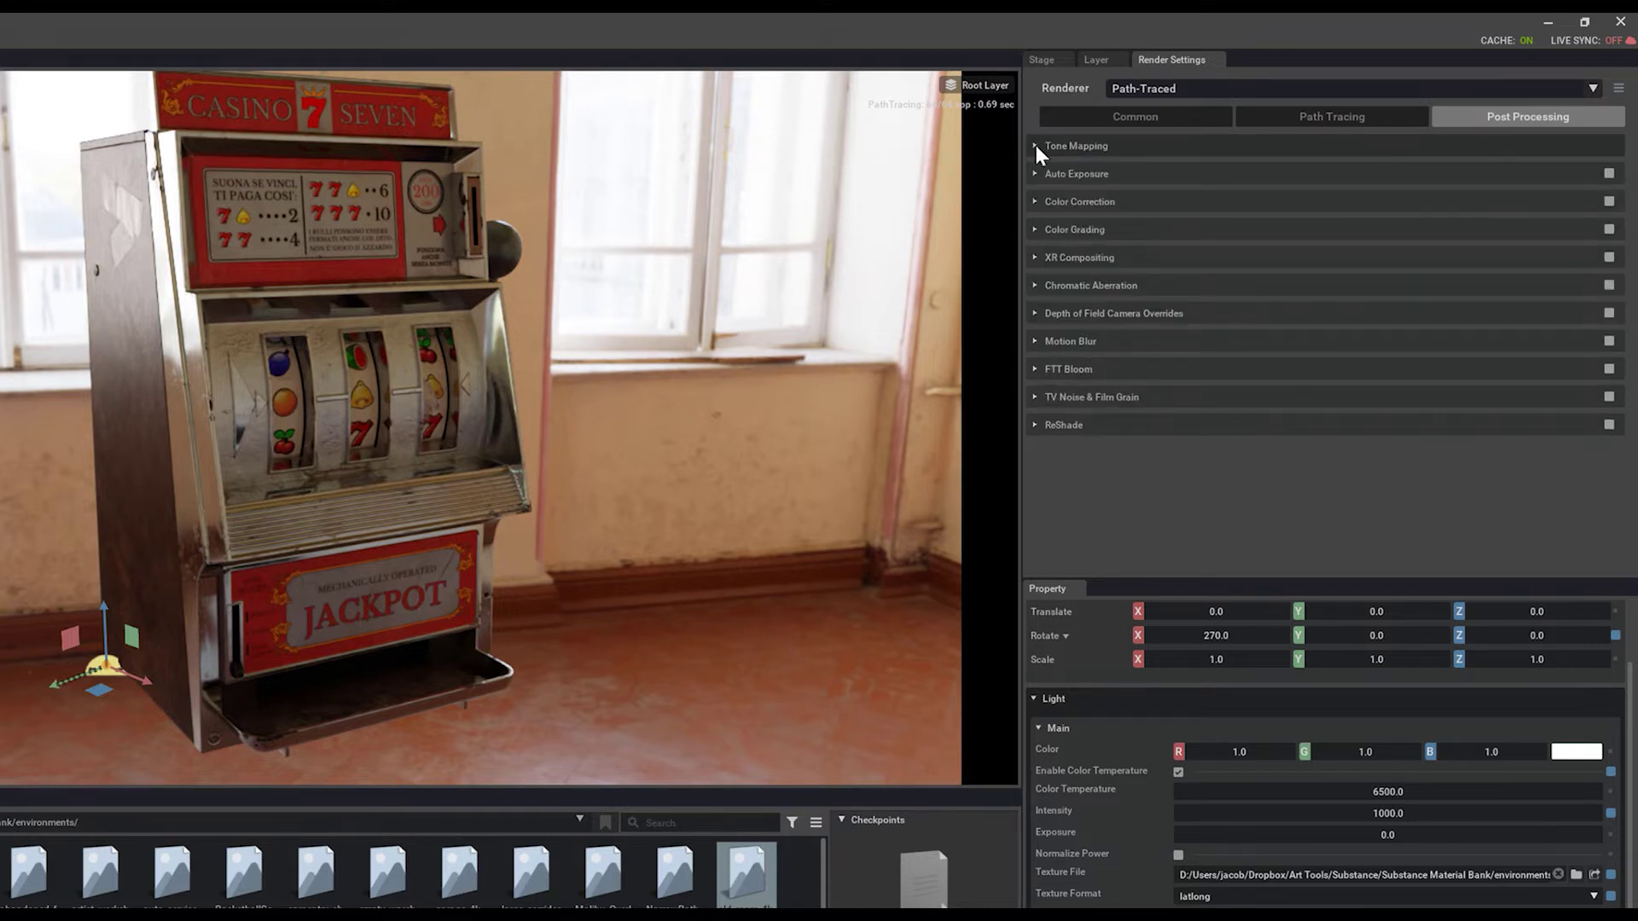
Step: Check Auto Exposure, then select the OmniPBR material in the Stage to view its settings
{"action": "left_click", "coordinate": [1035, 173]}
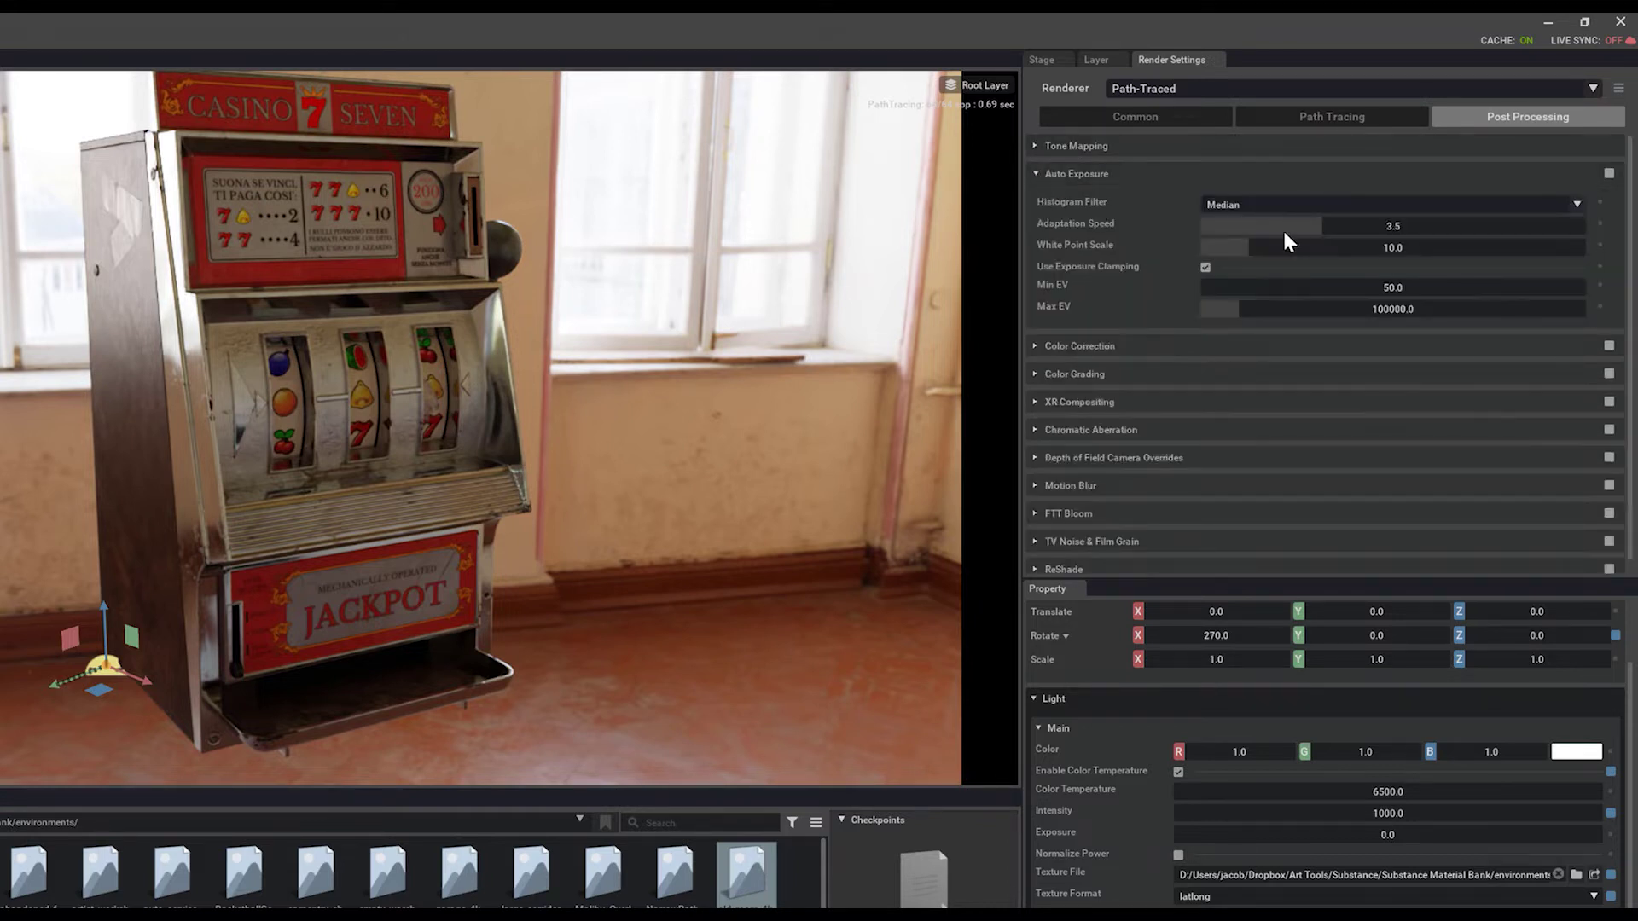
{"action": "left_click", "coordinate": [1036, 174]}
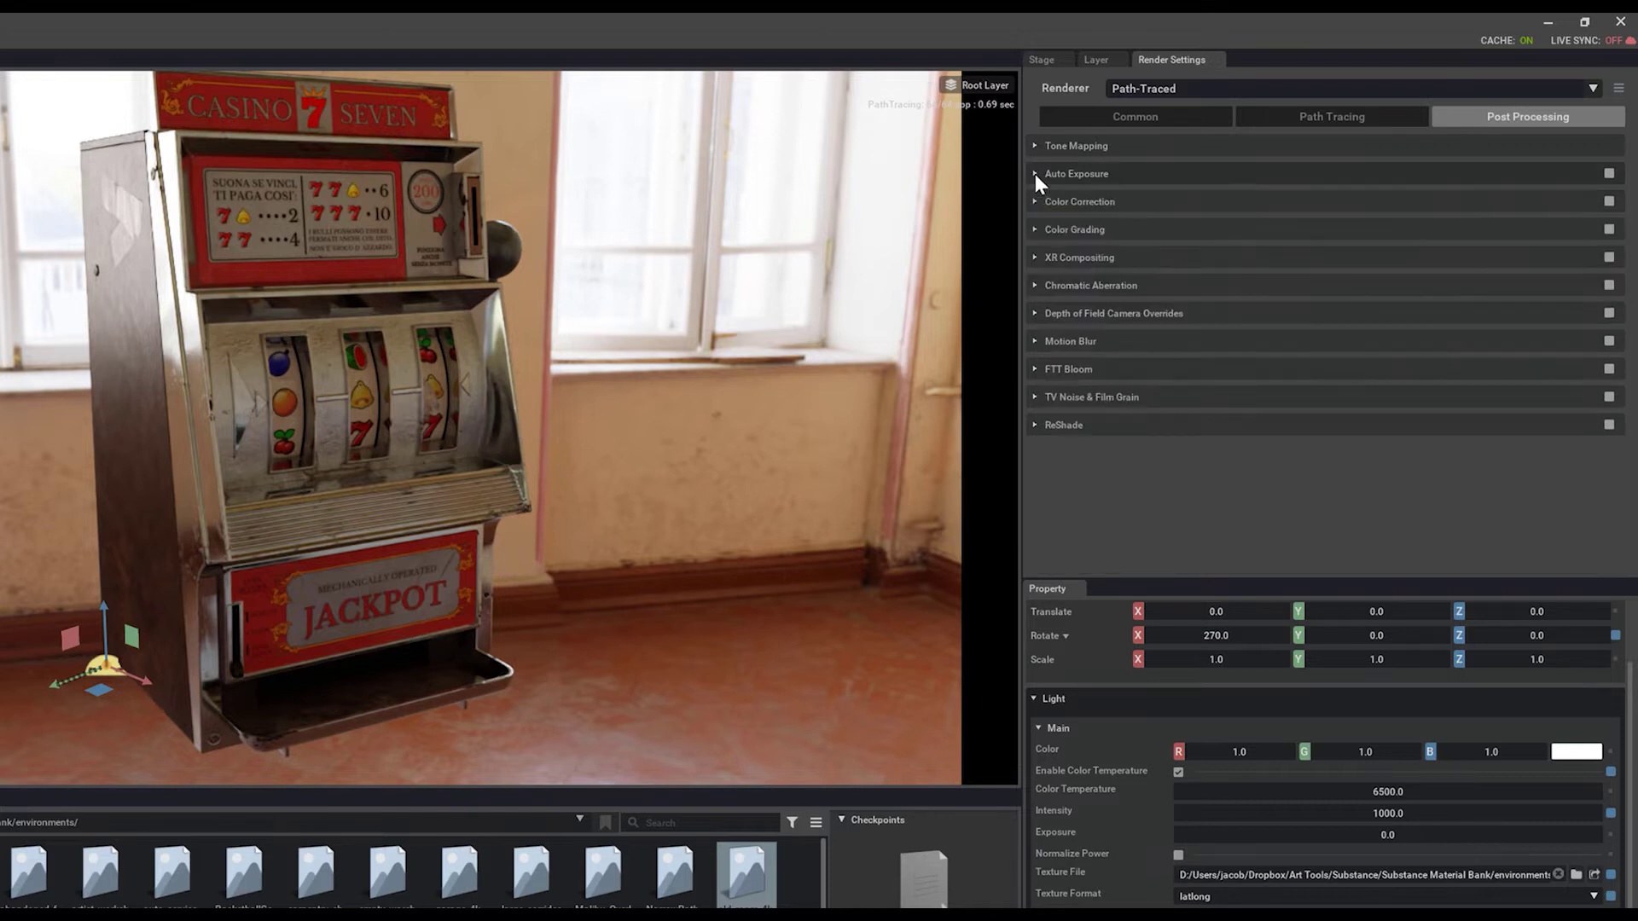
{"action": "left_click", "coordinate": [1048, 61]}
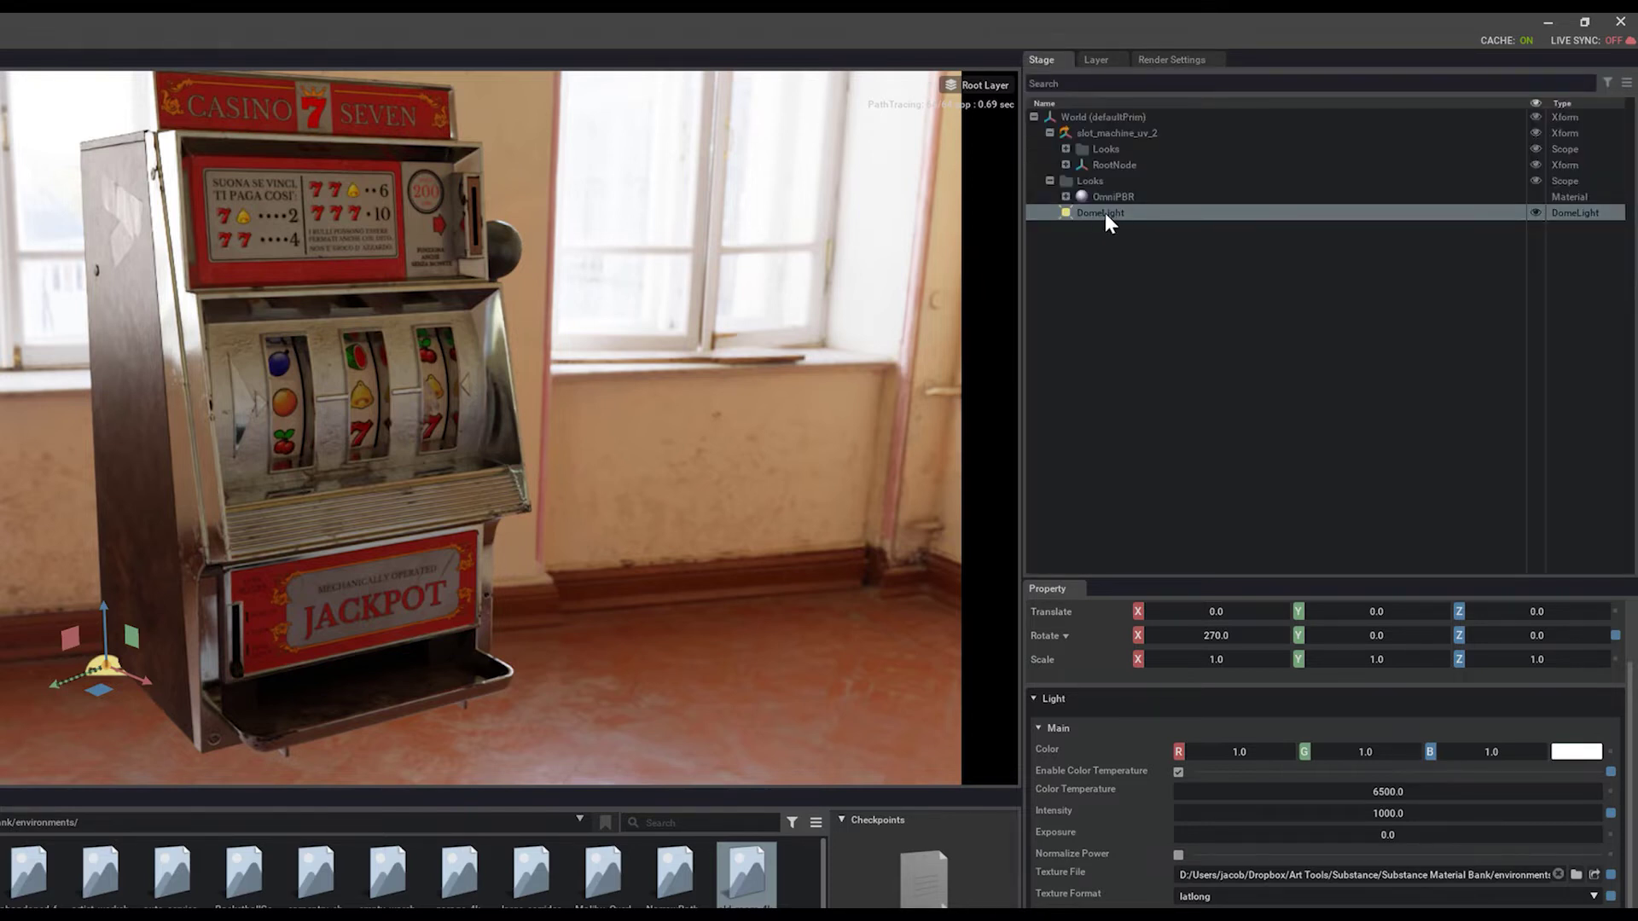
{"action": "scroll", "coordinate": [1273, 806], "scroll_direction": "down", "scroll_amount": 3}
{"action": "scroll", "coordinate": [1312, 658], "scroll_direction": "up", "scroll_amount": 4}
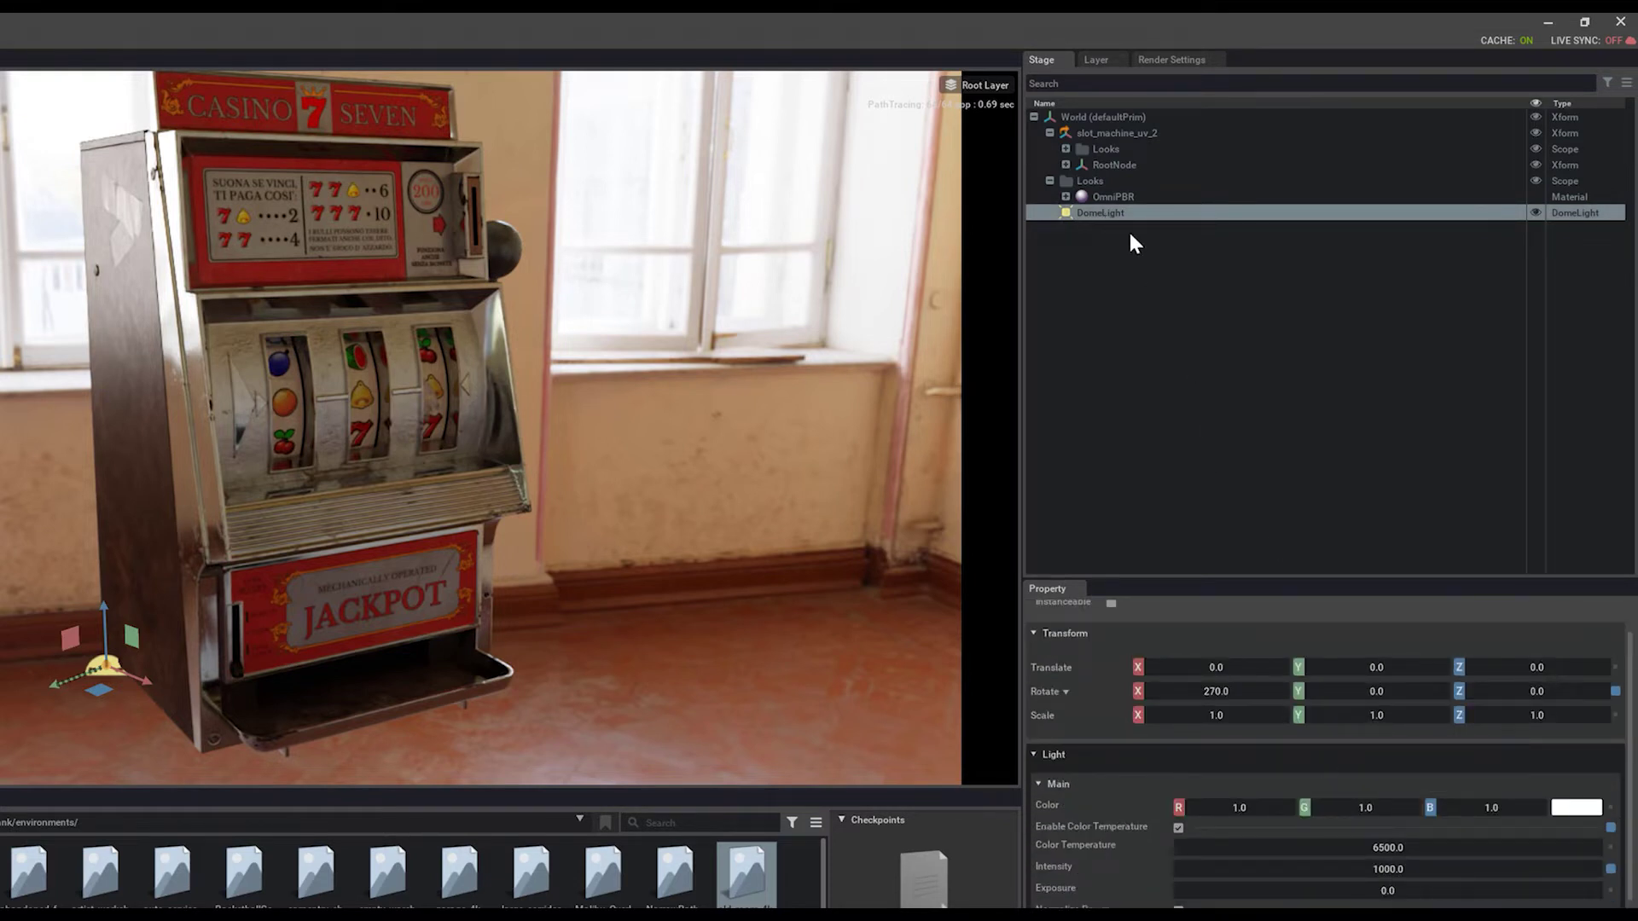
{"action": "left_click", "coordinate": [1110, 198]}
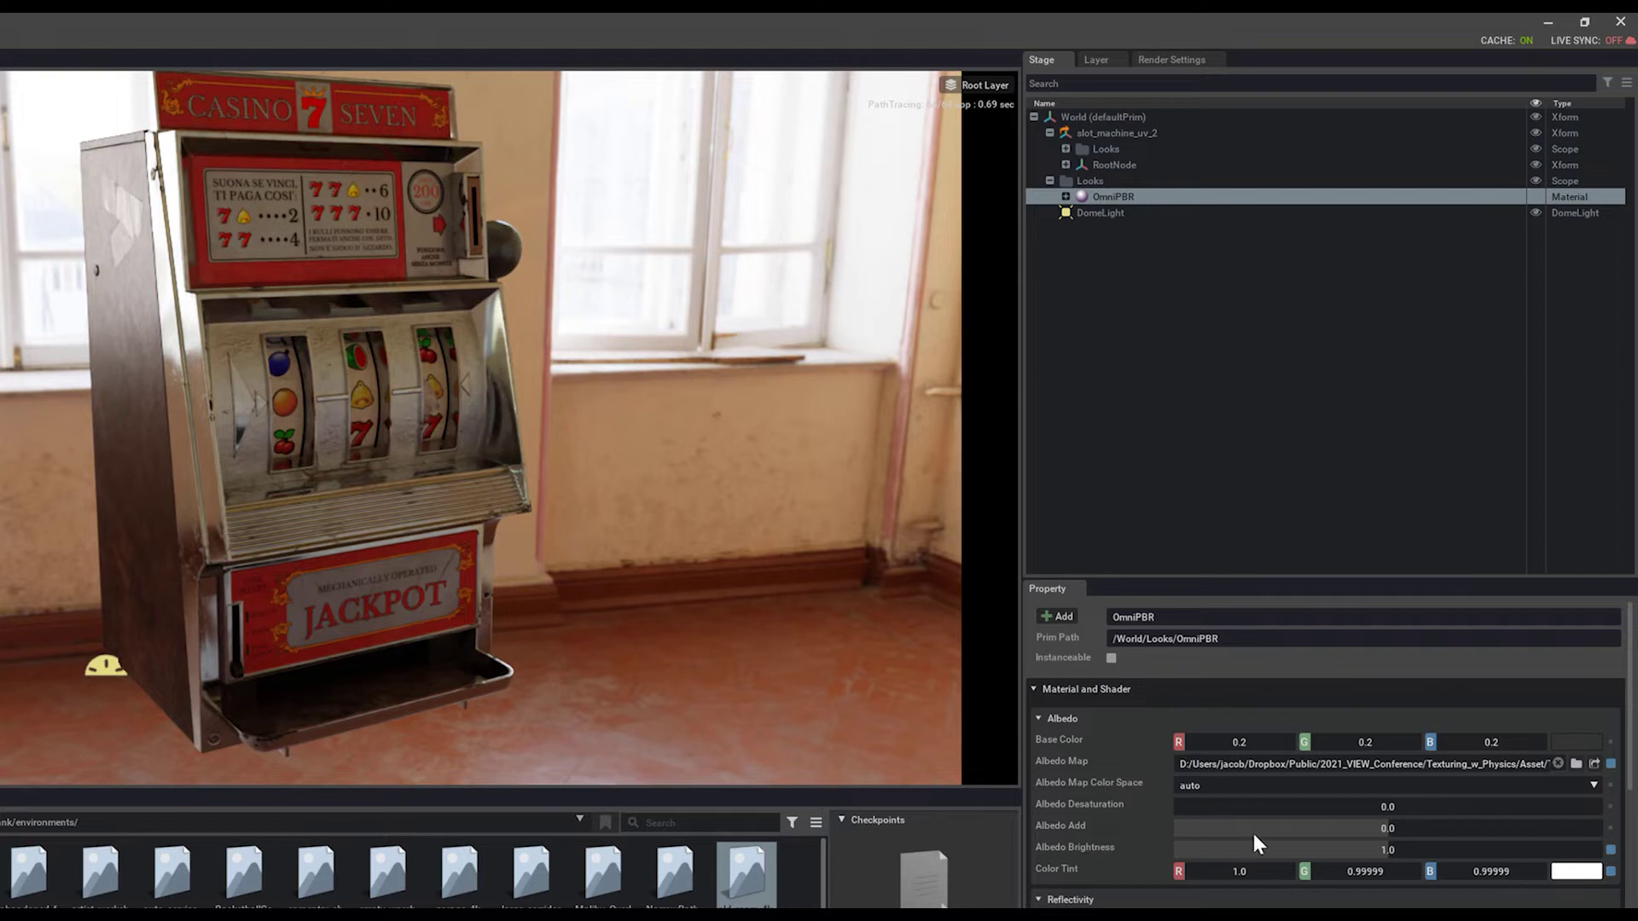
Step: Deselect everything, orbit to a frontal view of the slot machine, and collapse Looks
{"action": "left_click", "coordinate": [1172, 274]}
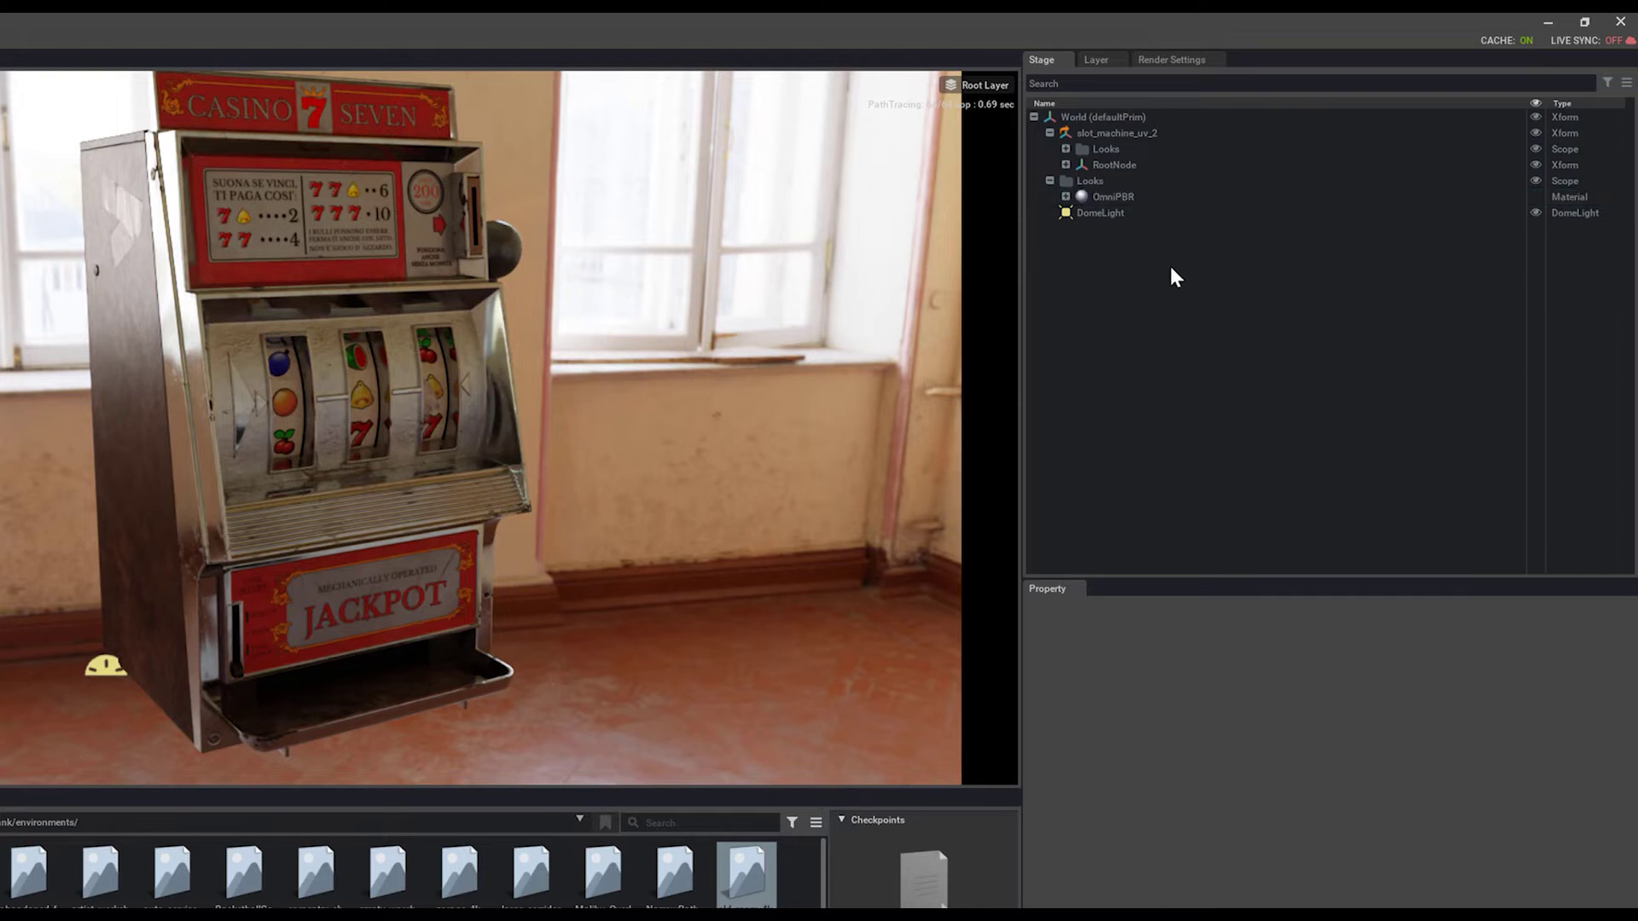
{"action": "left_click_drag", "start_coordinate": [508, 341], "coordinate": [439, 372], "text": "alt"}
{"action": "left_click_drag", "start_coordinate": [633, 314], "coordinate": [689, 300], "text": "alt"}
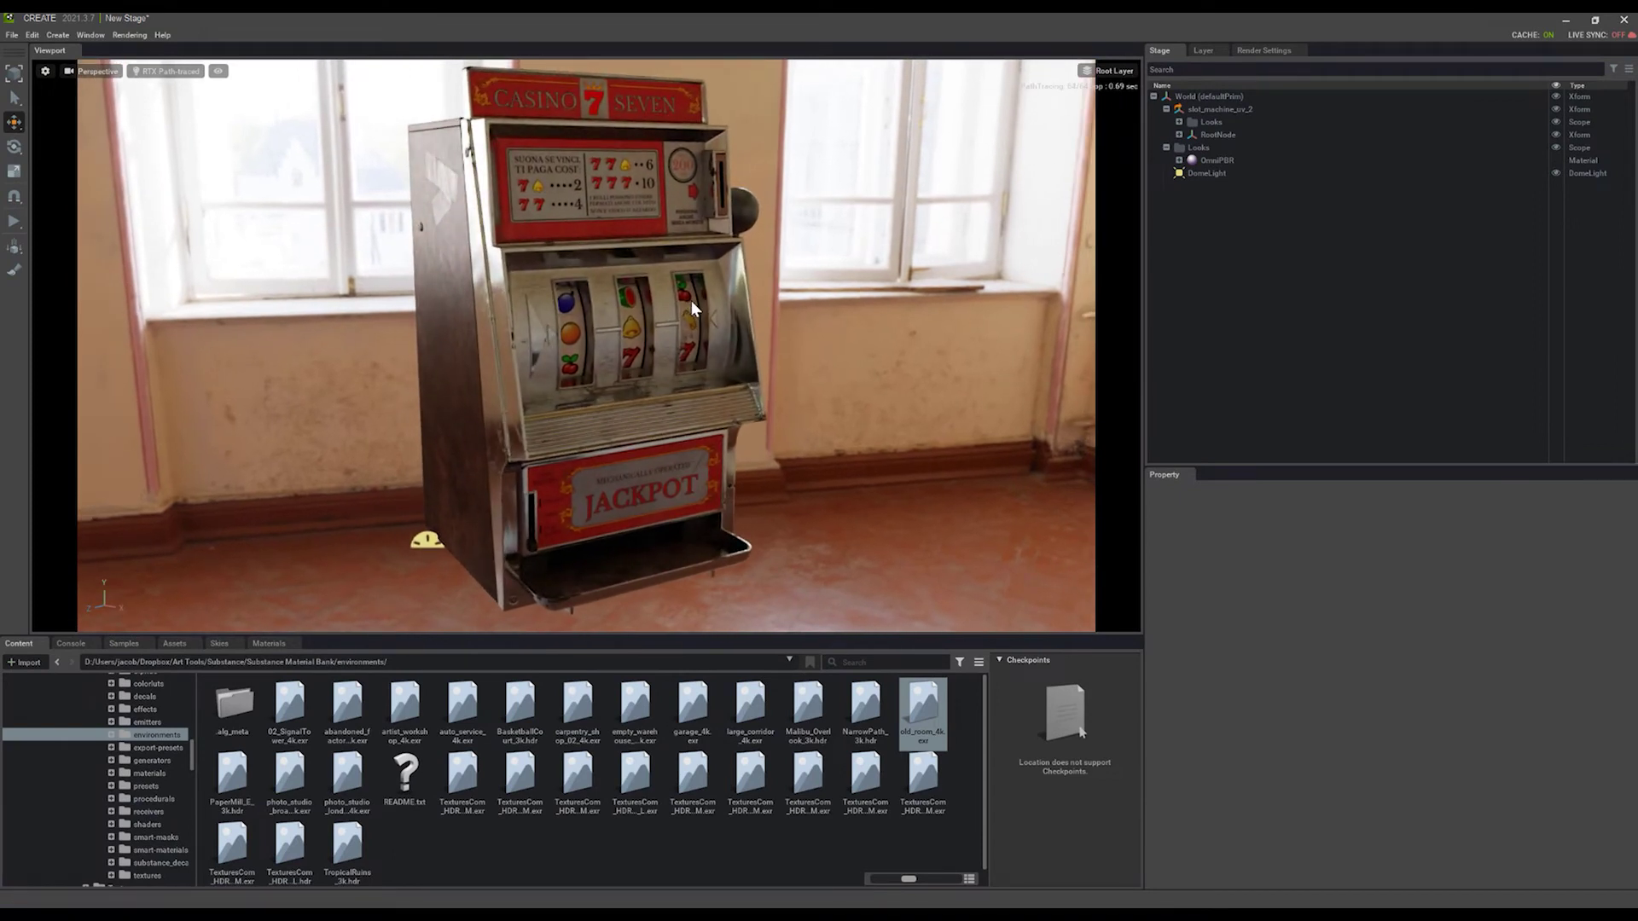
{"action": "mouse_move", "coordinate": [620, 342]}
{"action": "left_mouse_down", "text": "alt"}
{"action": "mouse_move", "coordinate": [650, 300]}
{"action": "mouse_move", "coordinate": [541, 309]}
{"action": "mouse_move", "coordinate": [589, 301]}
{"action": "left_mouse_up", "text": "alt"}
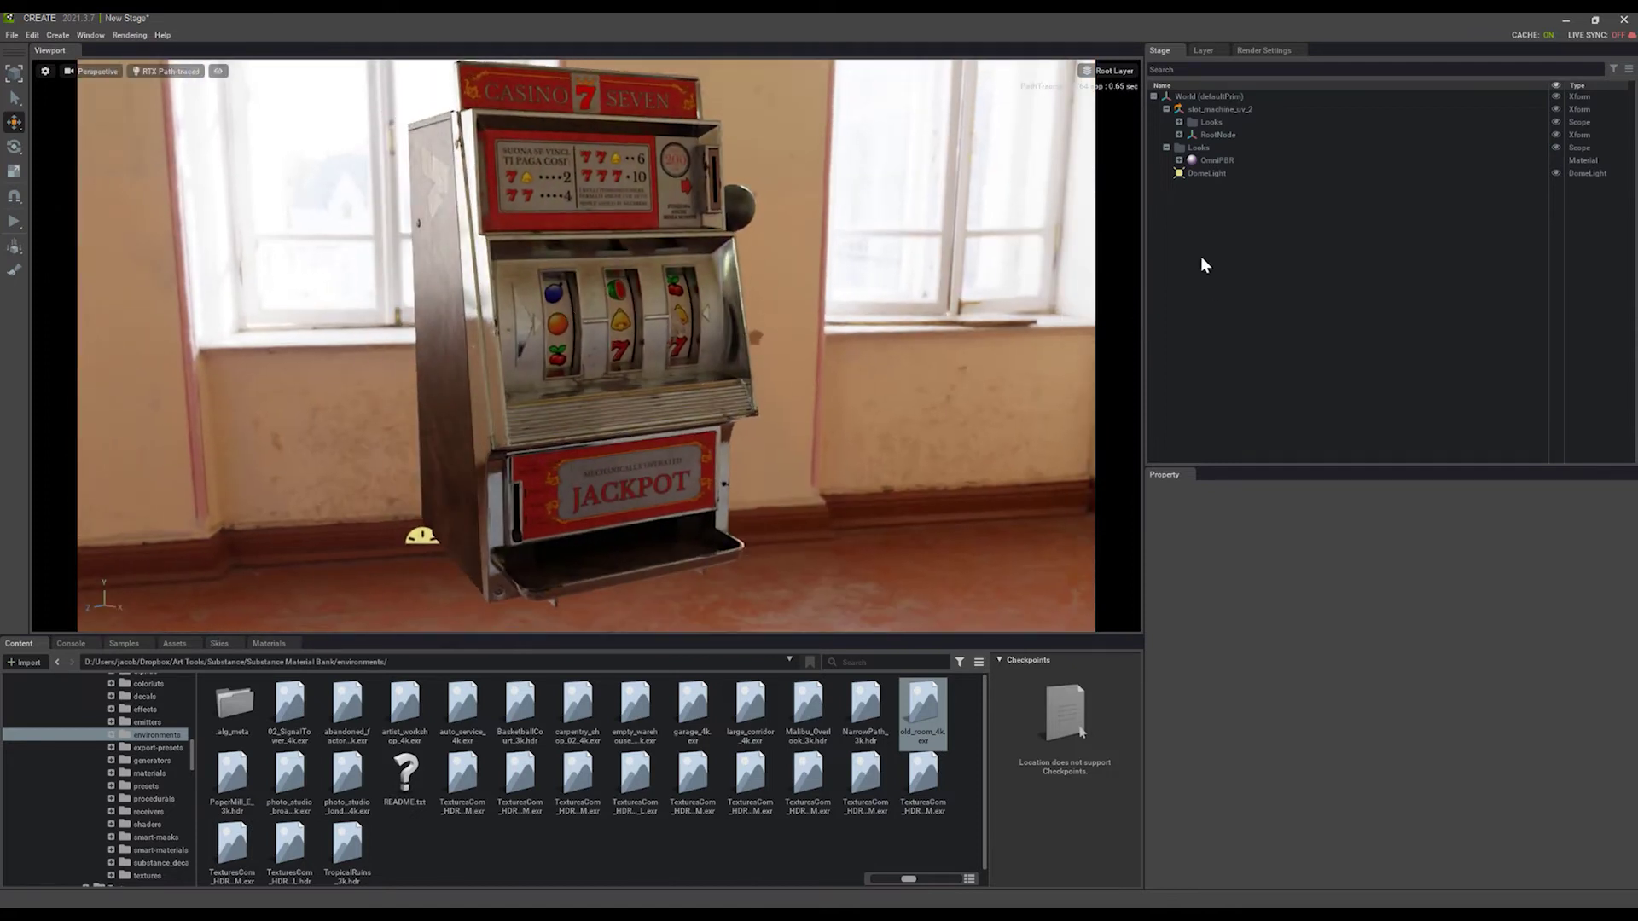
{"action": "left_click", "coordinate": [1167, 148]}
Step: Bring in the wooden table and brown and blue books from Asset/Environment, selecting the books to rotate
{"action": "scroll", "coordinate": [157, 789], "scroll_direction": "down", "scroll_amount": 5}
{"action": "scroll", "coordinate": [152, 783], "scroll_direction": "down", "scroll_amount": 5}
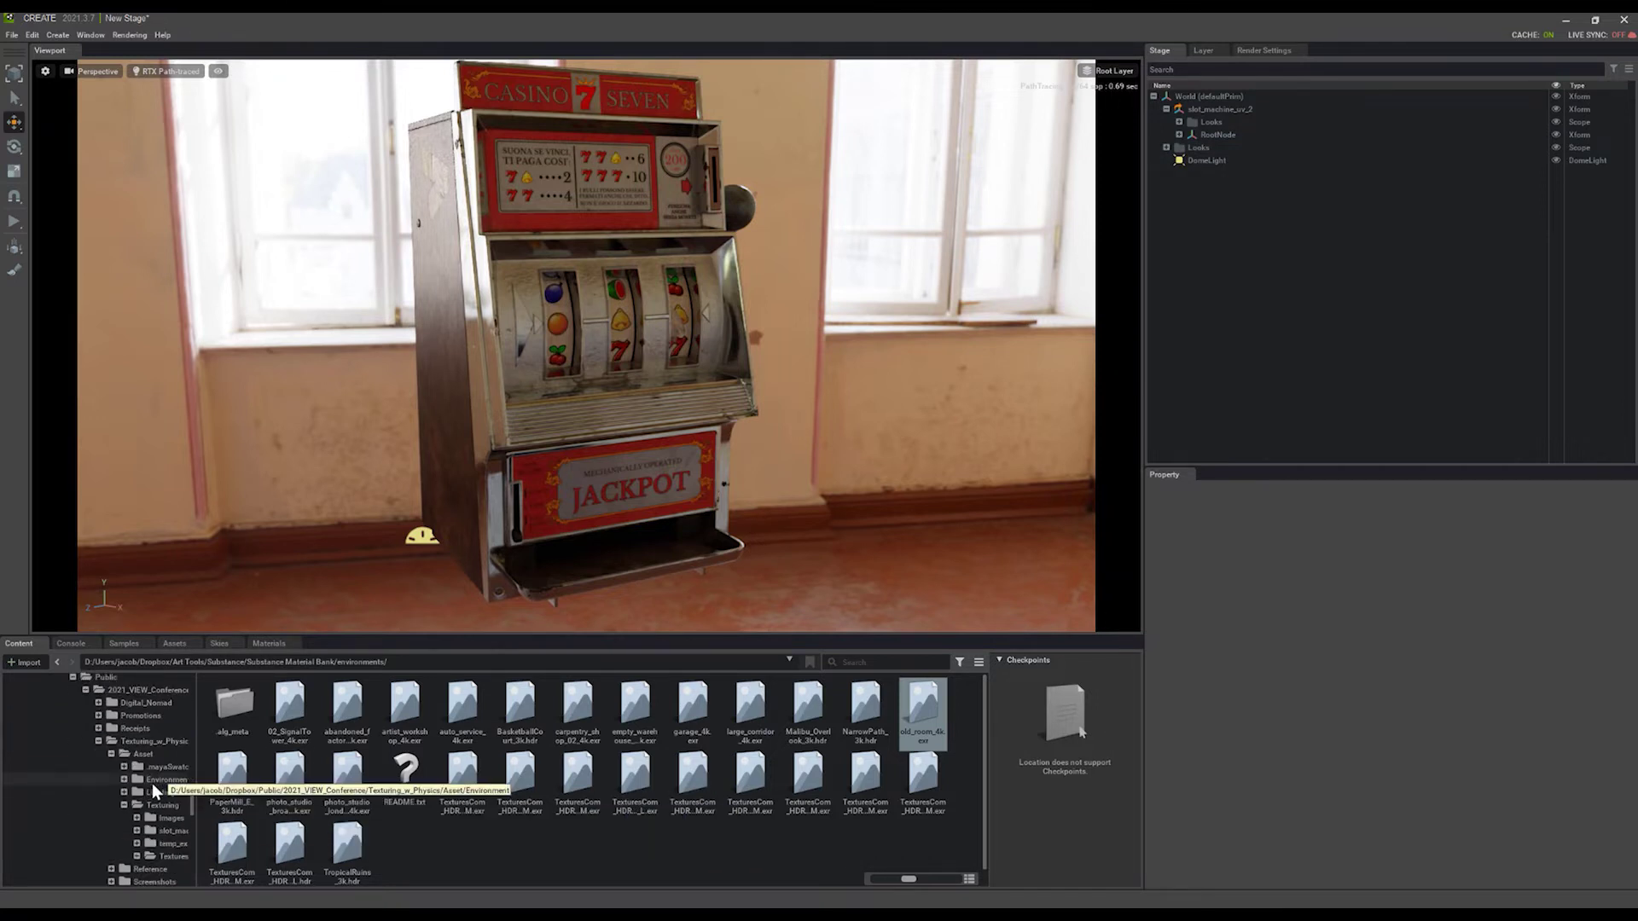
{"action": "left_click", "coordinate": [160, 736]}
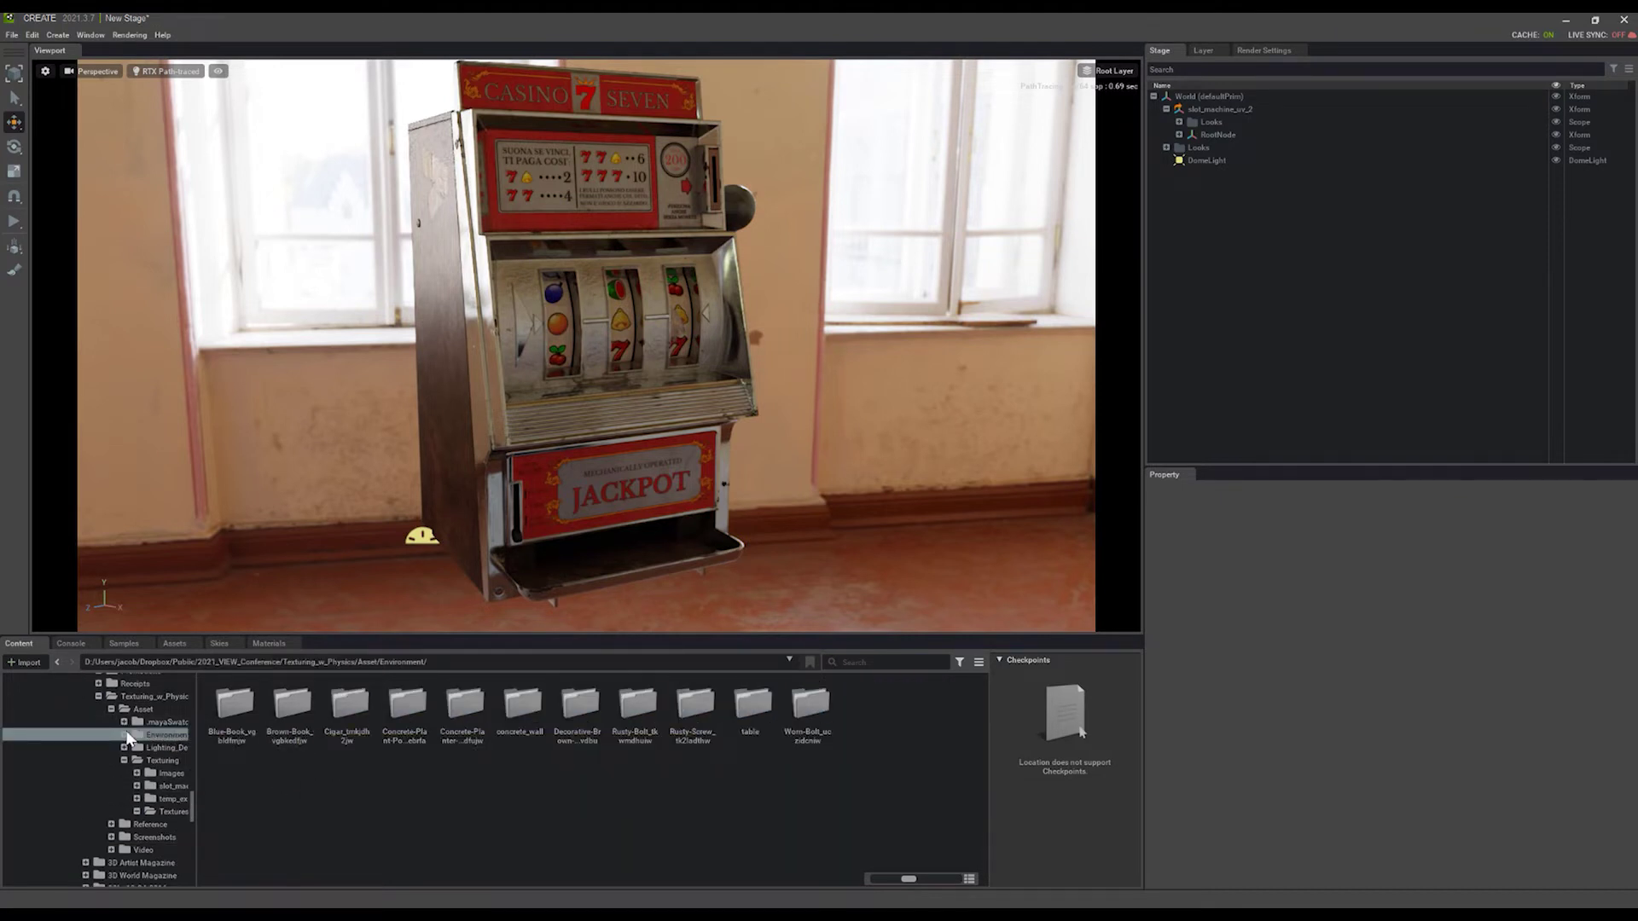
{"action": "double_click", "coordinate": [287, 710]}
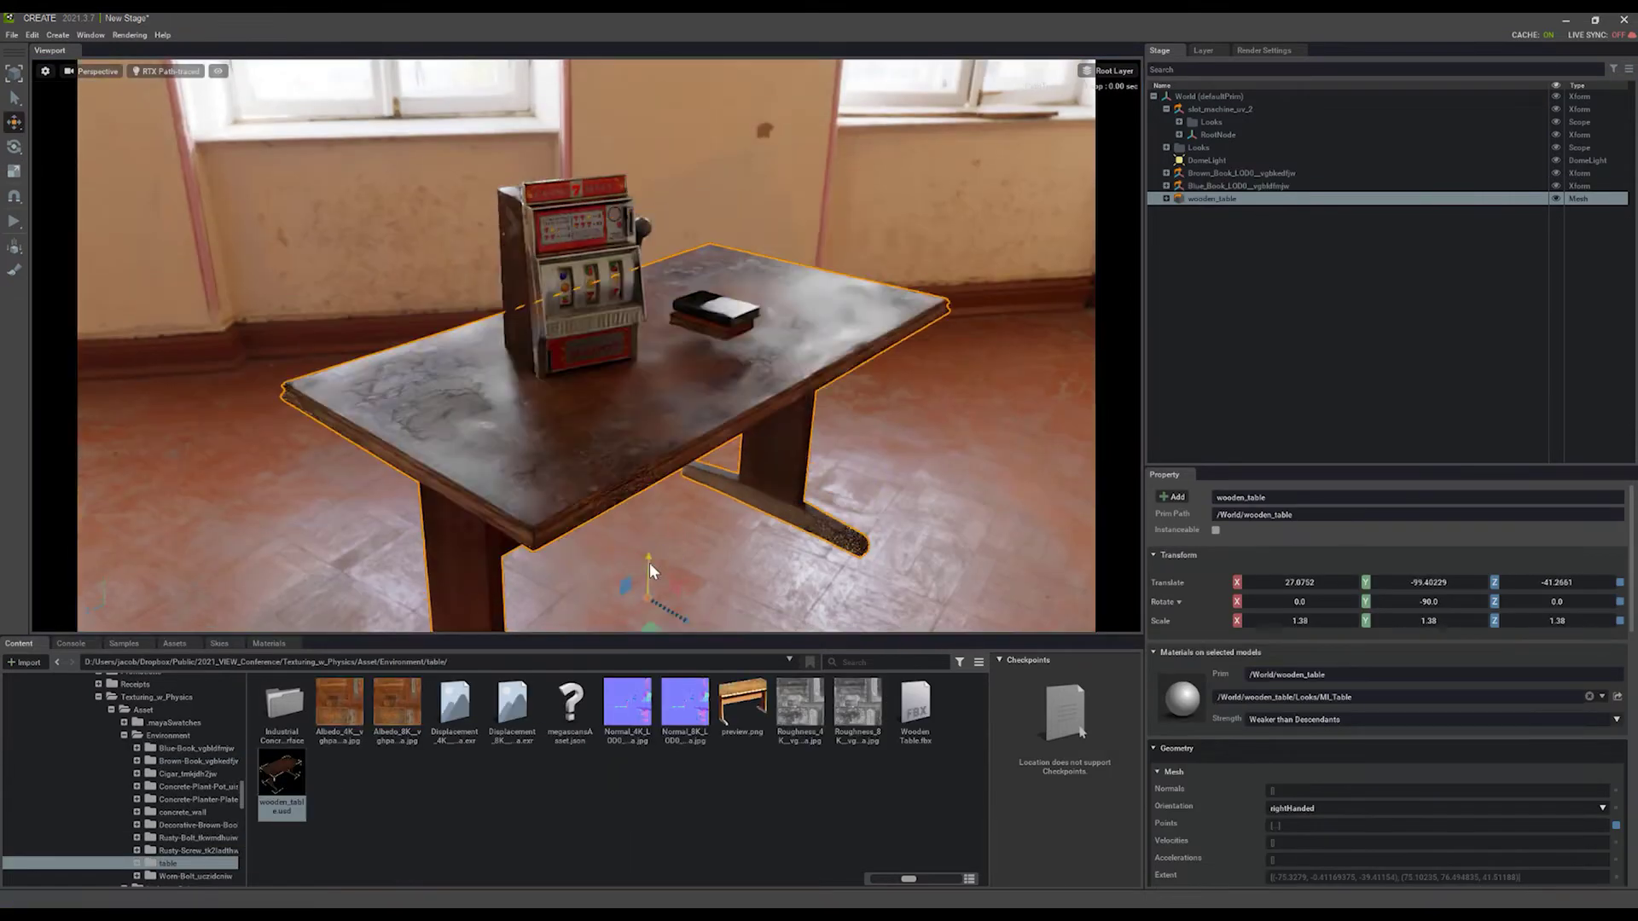
{"action": "scroll", "coordinate": [647, 555], "scroll_direction": "up", "scroll_amount": 3}
{"action": "left_click_drag", "start_coordinate": [643, 509], "coordinate": [728, 161]}
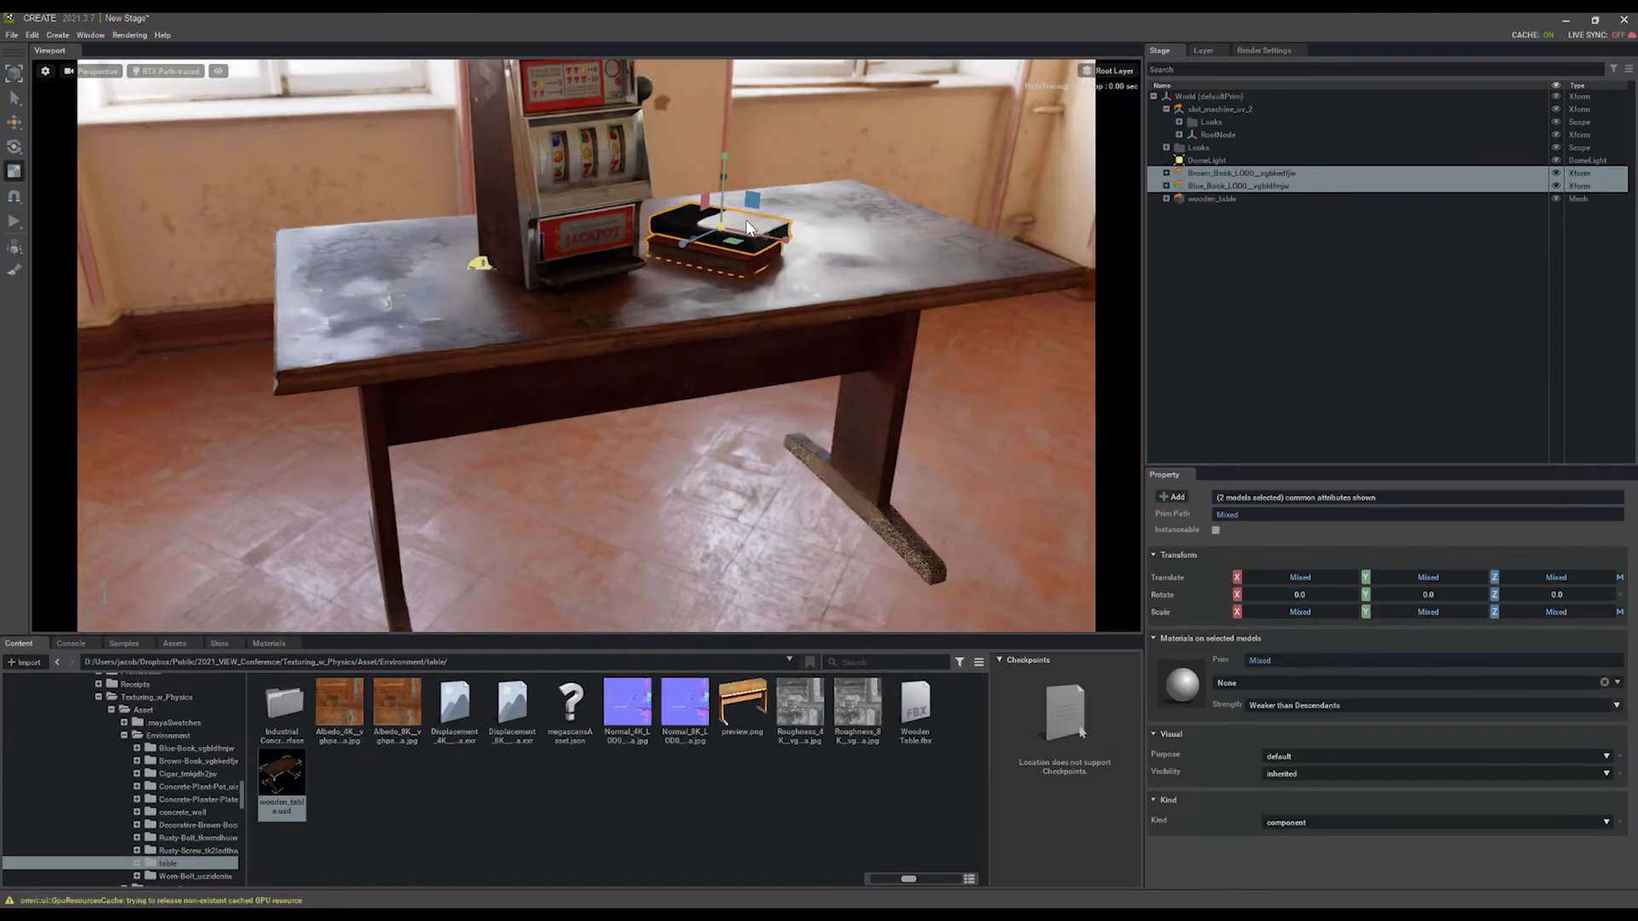
{"action": "key", "text": "e"}
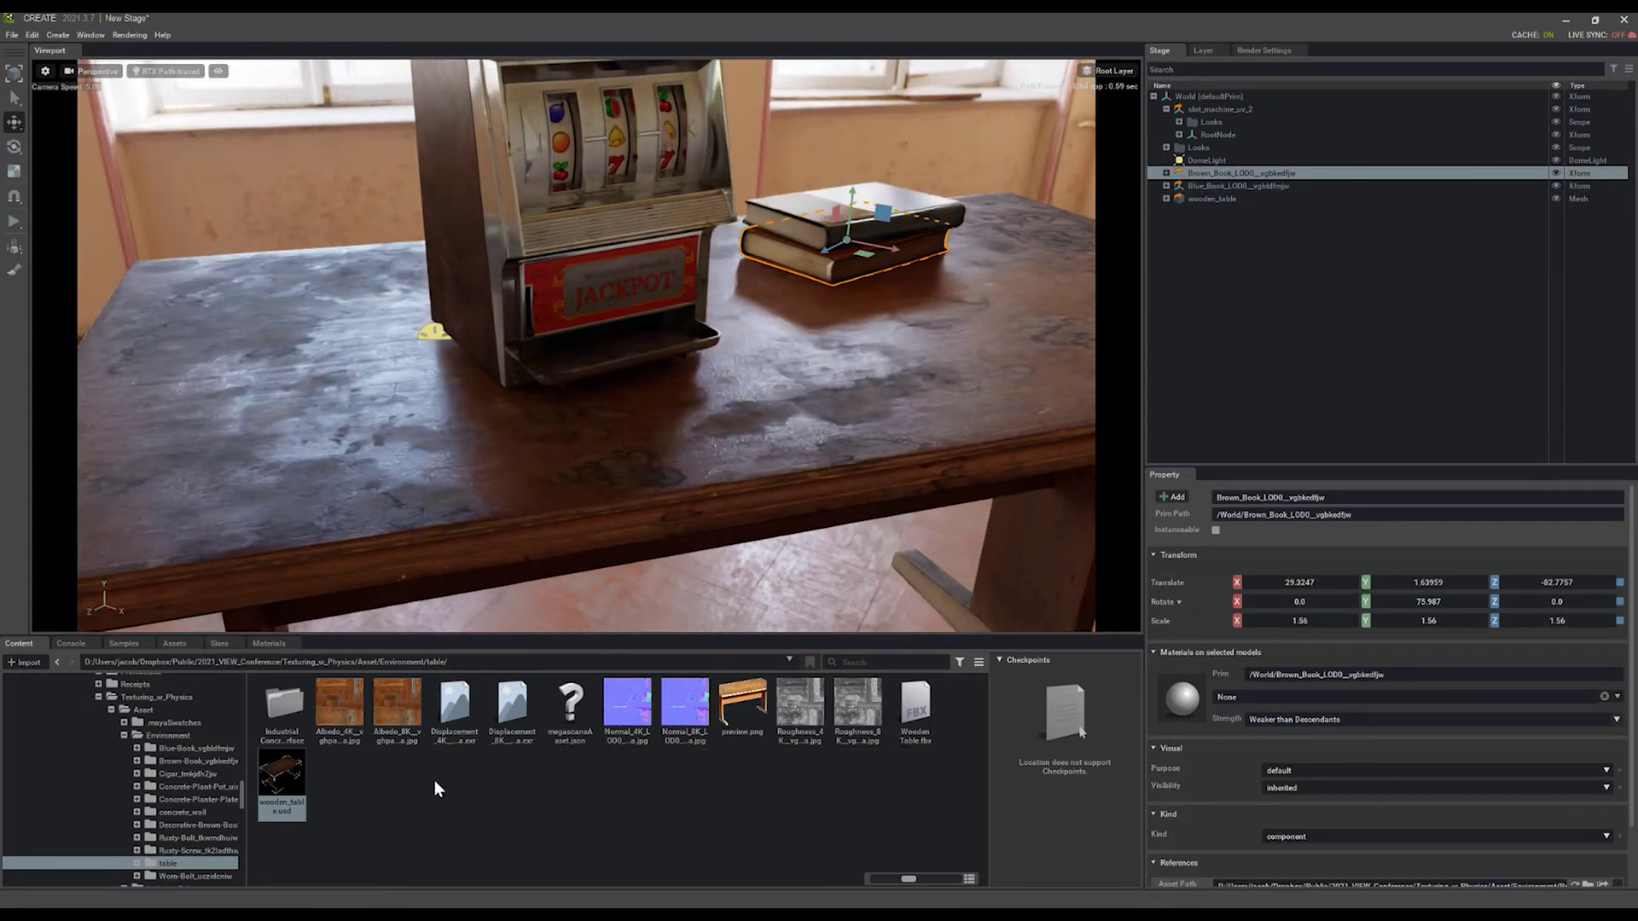
Step: Place the Rusty-Bolt on the table, turn it about 47 degrees and slide it left
{"action": "left_click", "coordinate": [186, 837]}
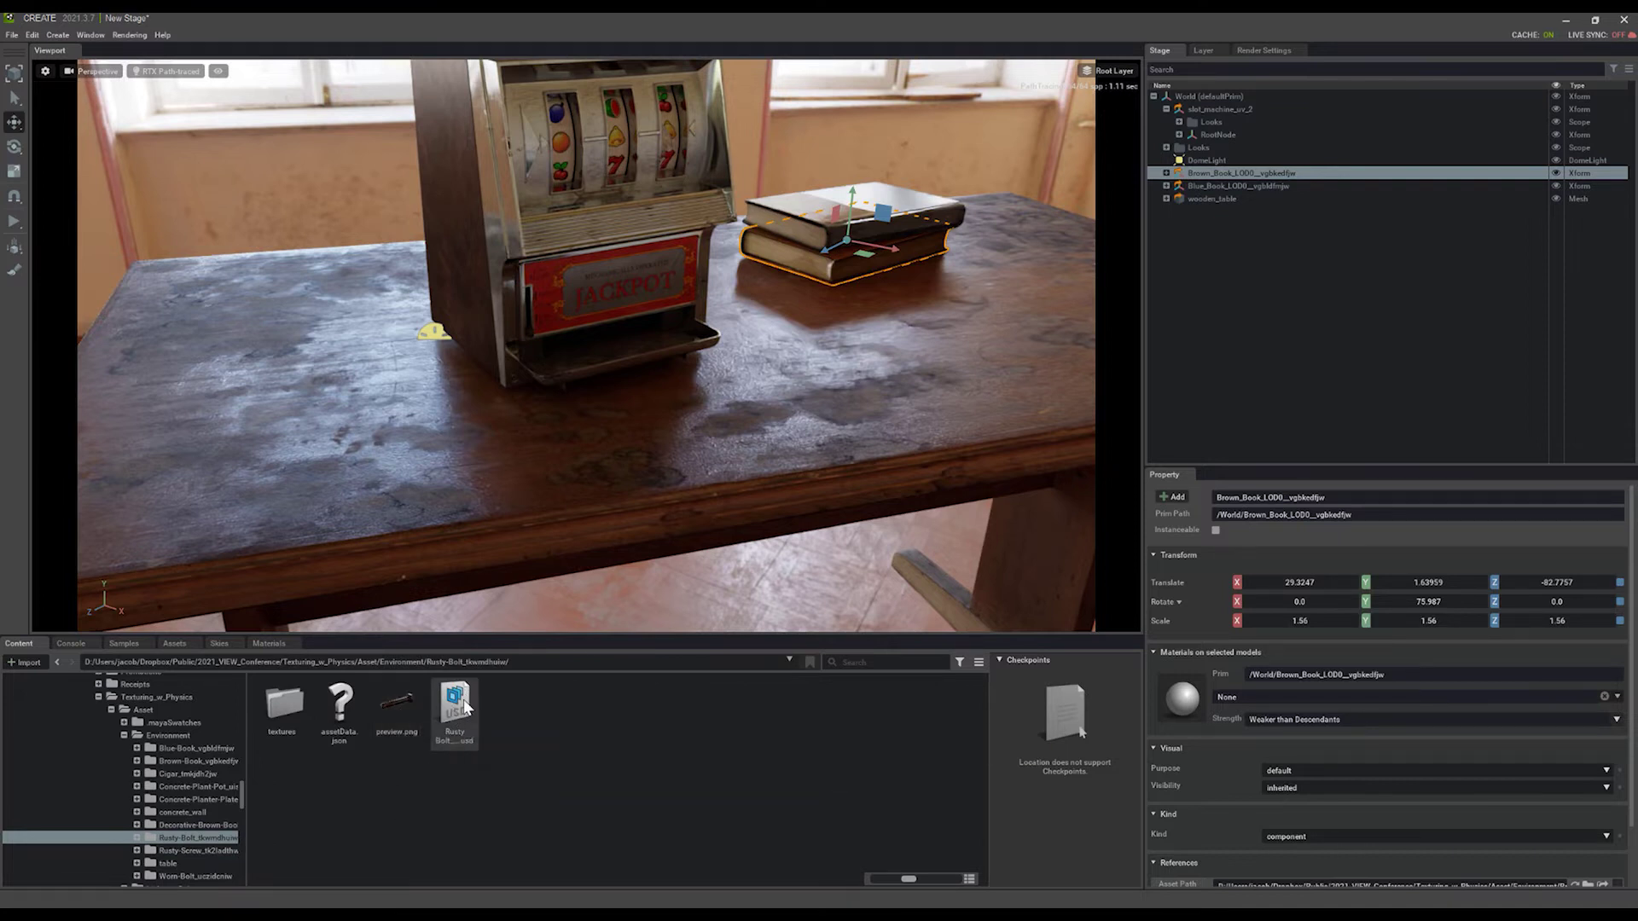
{"action": "left_click_drag", "start_coordinate": [459, 713], "coordinate": [343, 345]}
{"action": "key", "text": "e"}
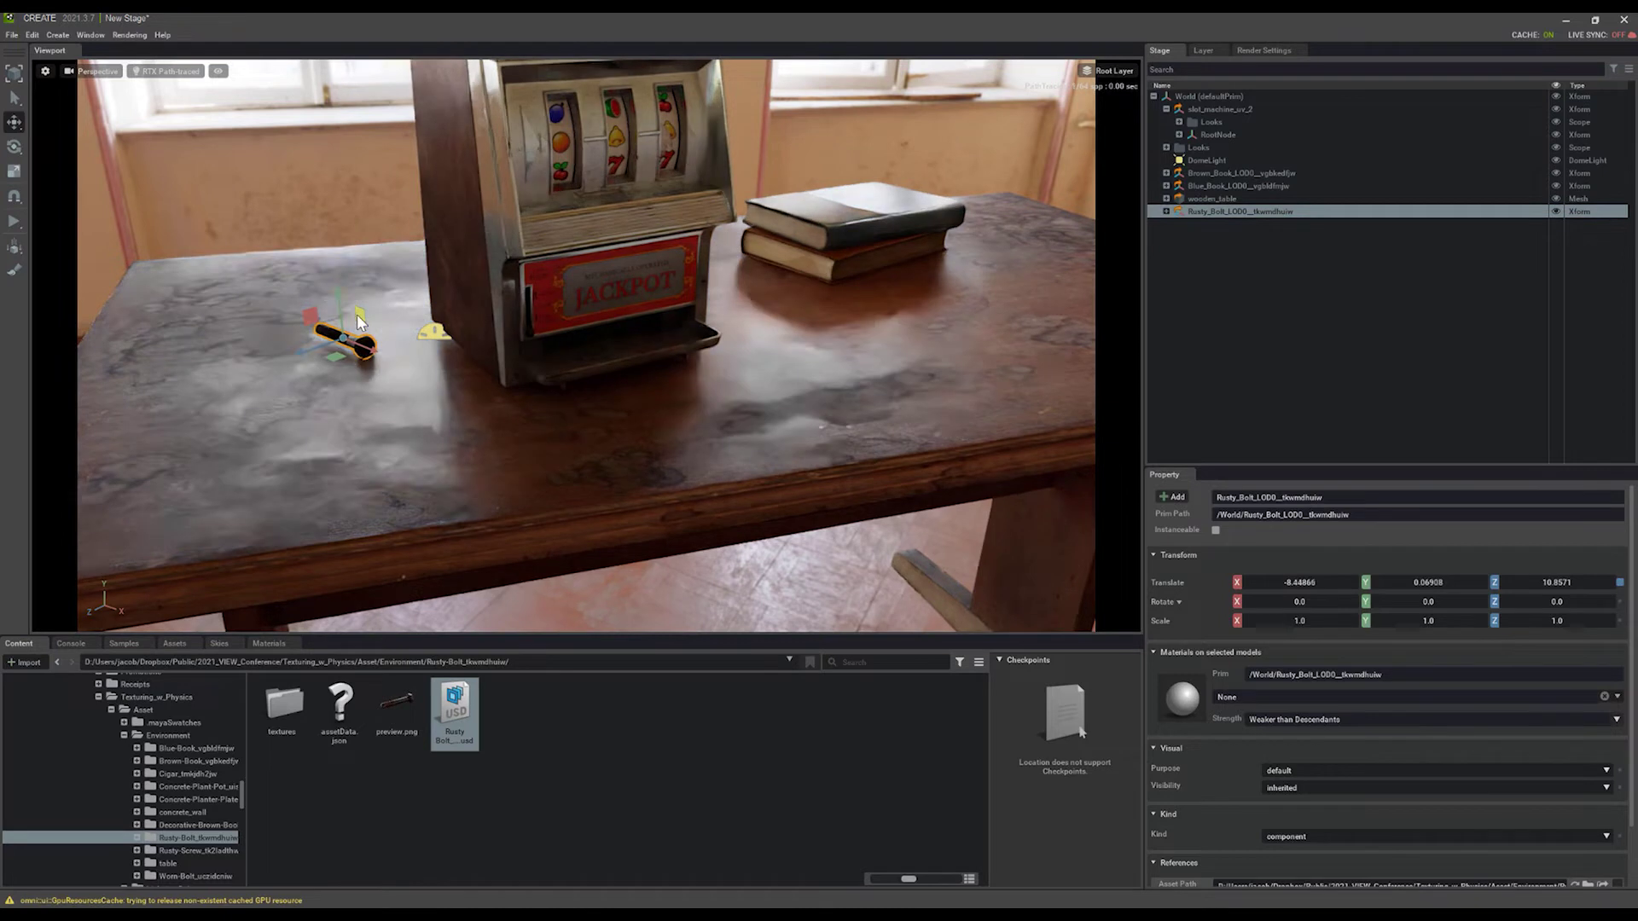
{"action": "left_click_drag", "start_coordinate": [381, 357], "coordinate": [337, 297]}
{"action": "key", "text": "w"}
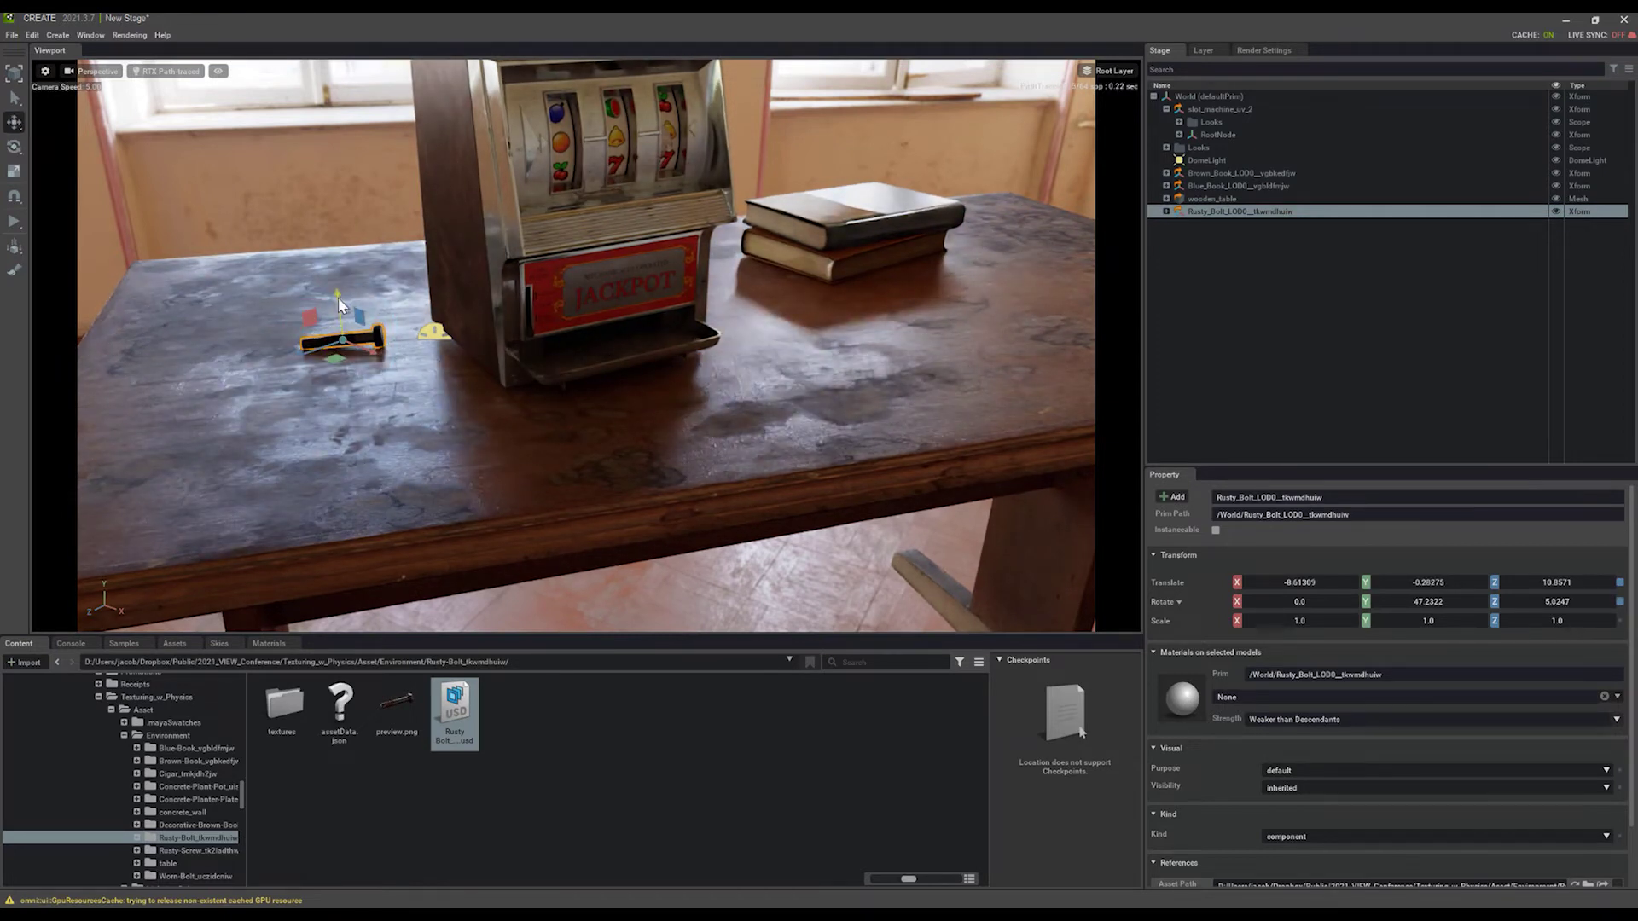
{"action": "key", "text": "e"}
{"action": "key", "text": "w"}
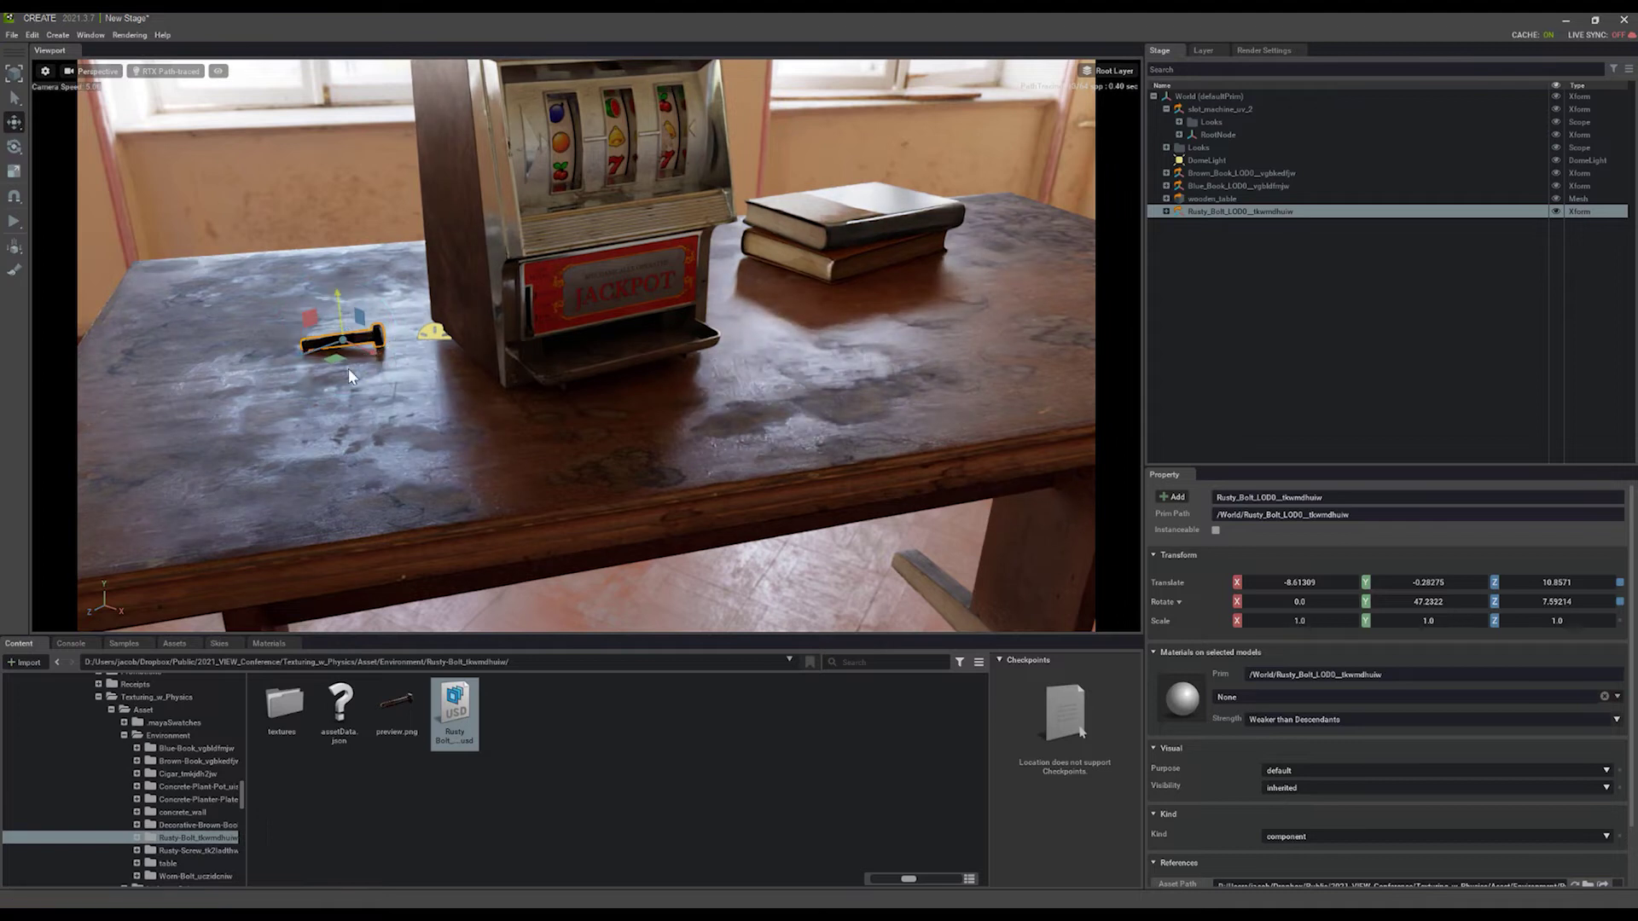
{"action": "left_click_drag", "start_coordinate": [348, 368], "coordinate": [325, 346]}
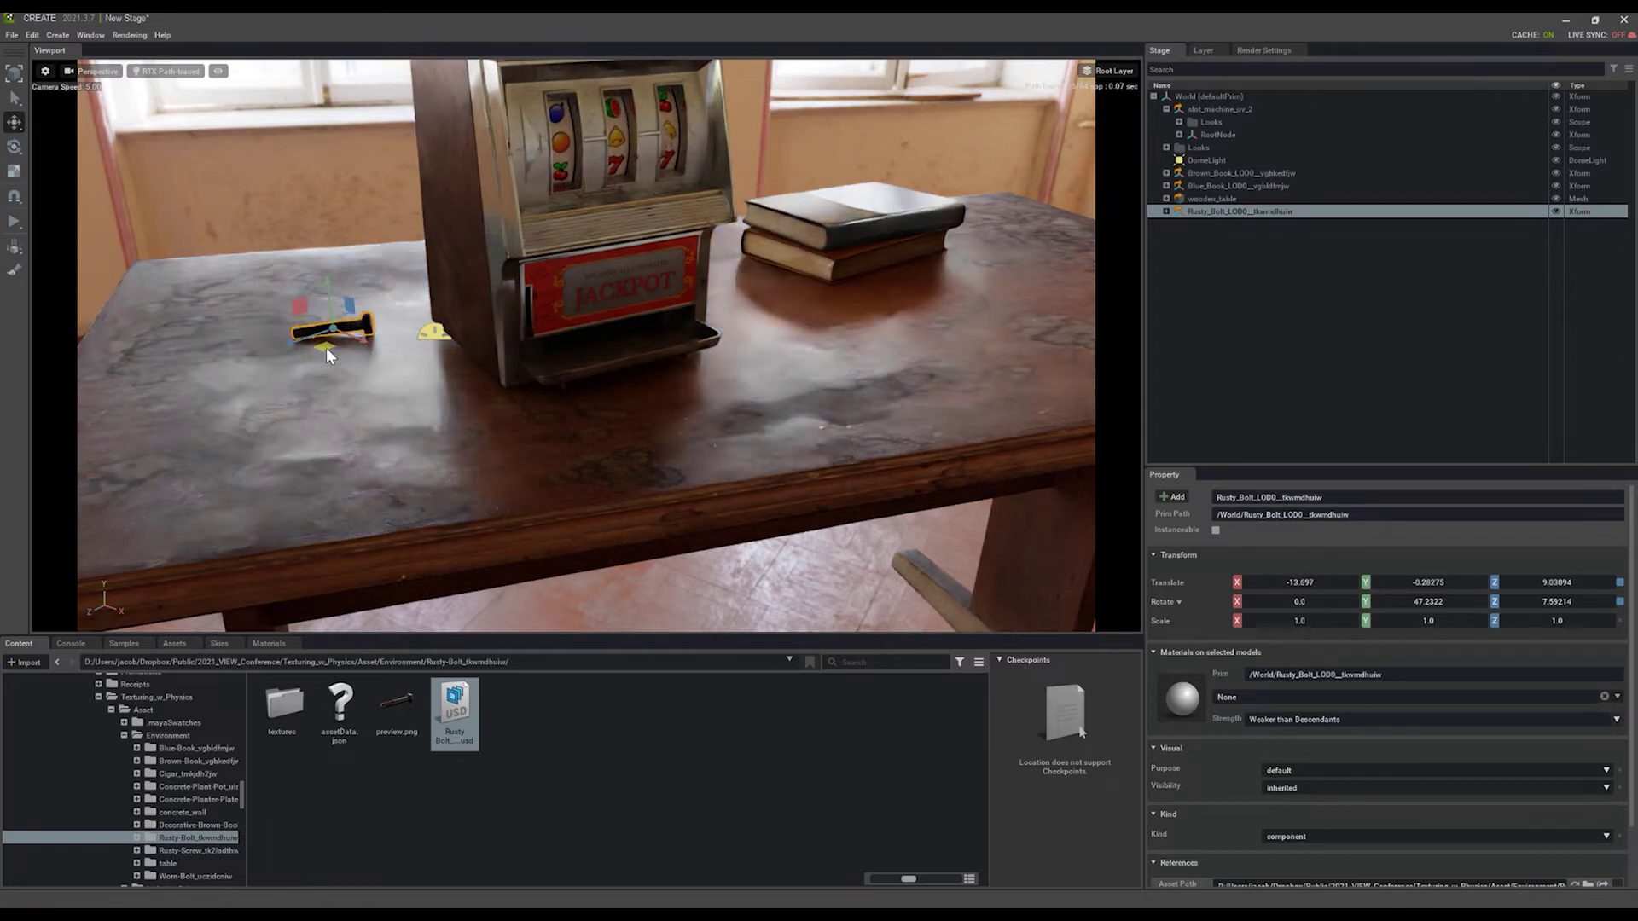
Step: Add the Rusty-Screw beside the bolt, angled and resting on the tabletop
{"action": "left_click", "coordinate": [189, 851]}
{"action": "left_click_drag", "start_coordinate": [454, 712], "coordinate": [376, 381]}
{"action": "key", "text": "e"}
{"action": "key", "text": "w"}
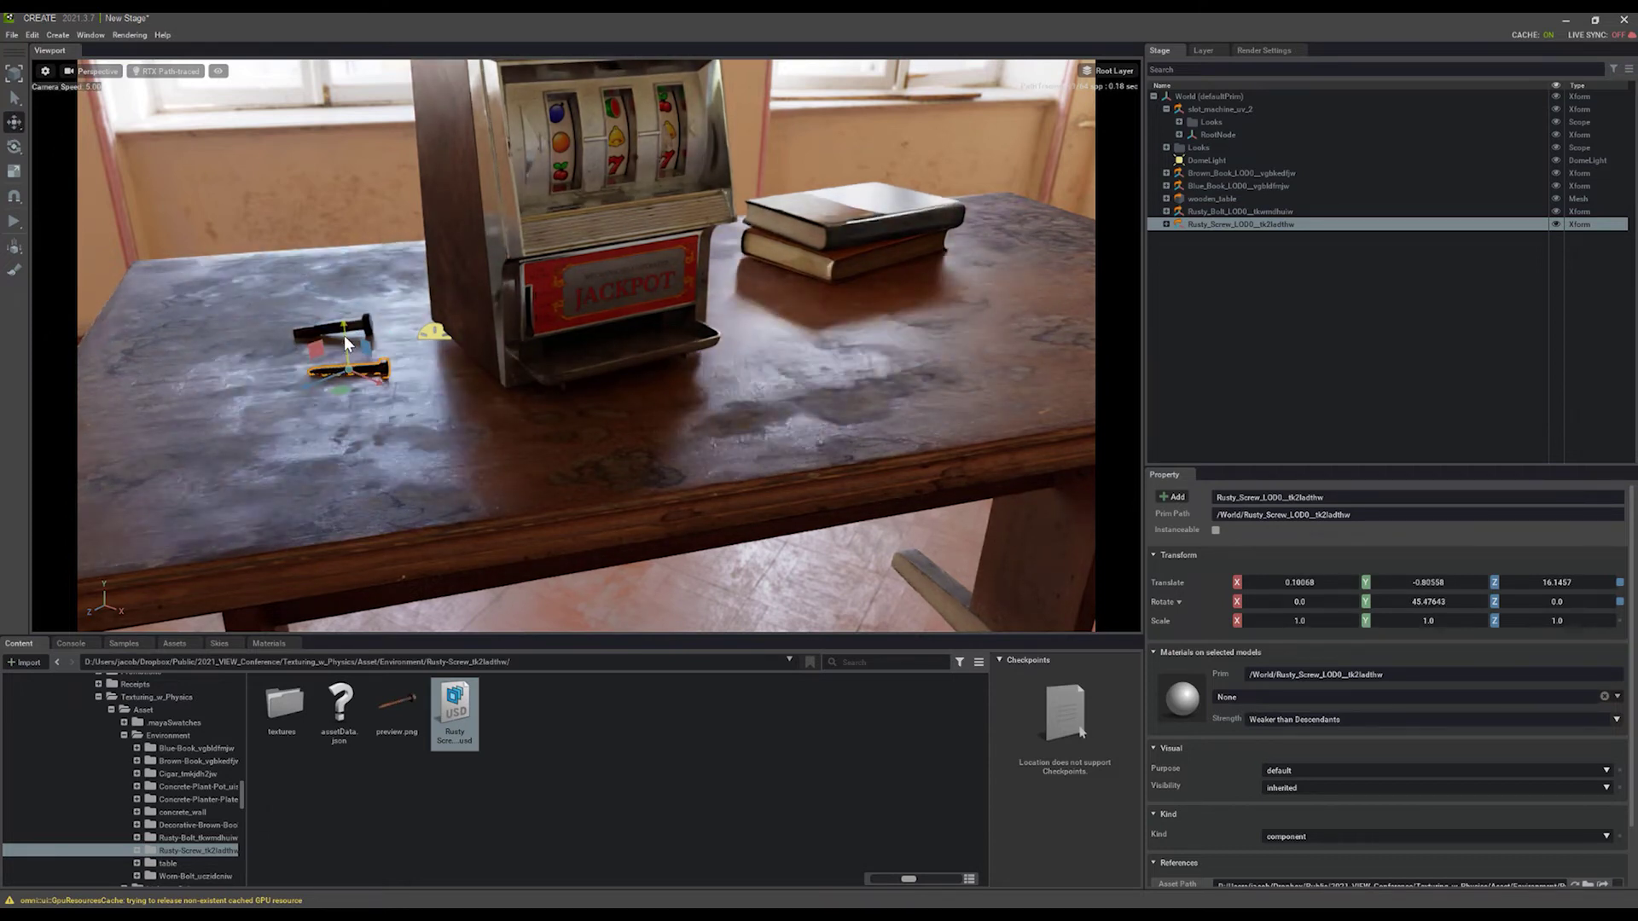
{"action": "left_click_drag", "start_coordinate": [344, 335], "coordinate": [358, 336]}
{"action": "key", "text": "e"}
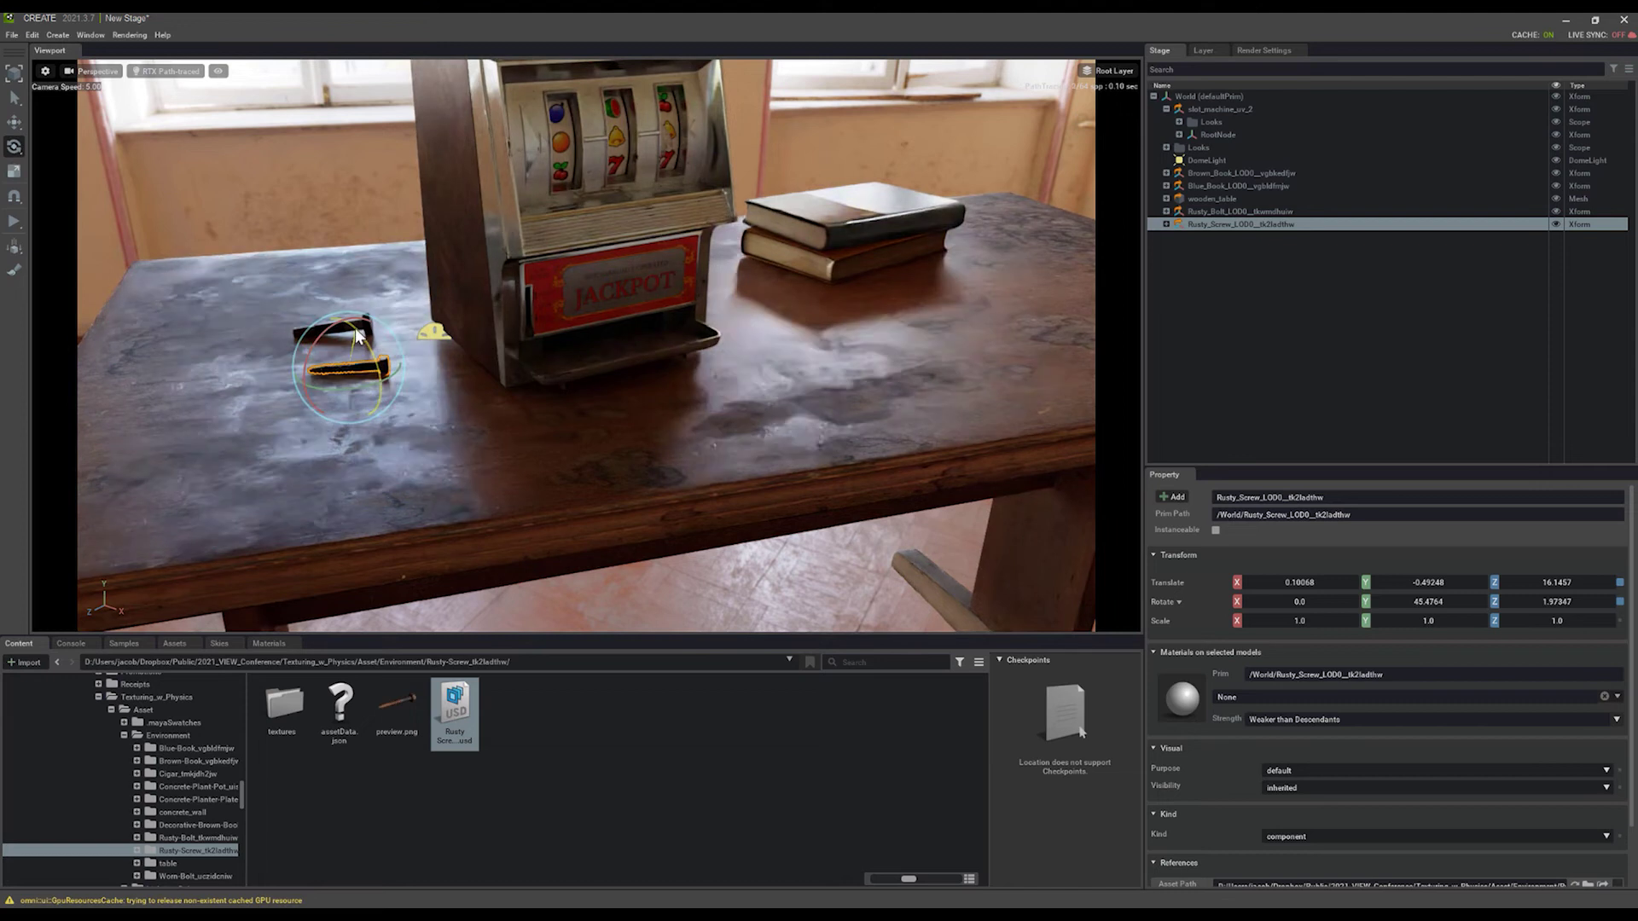
{"action": "key", "text": "w"}
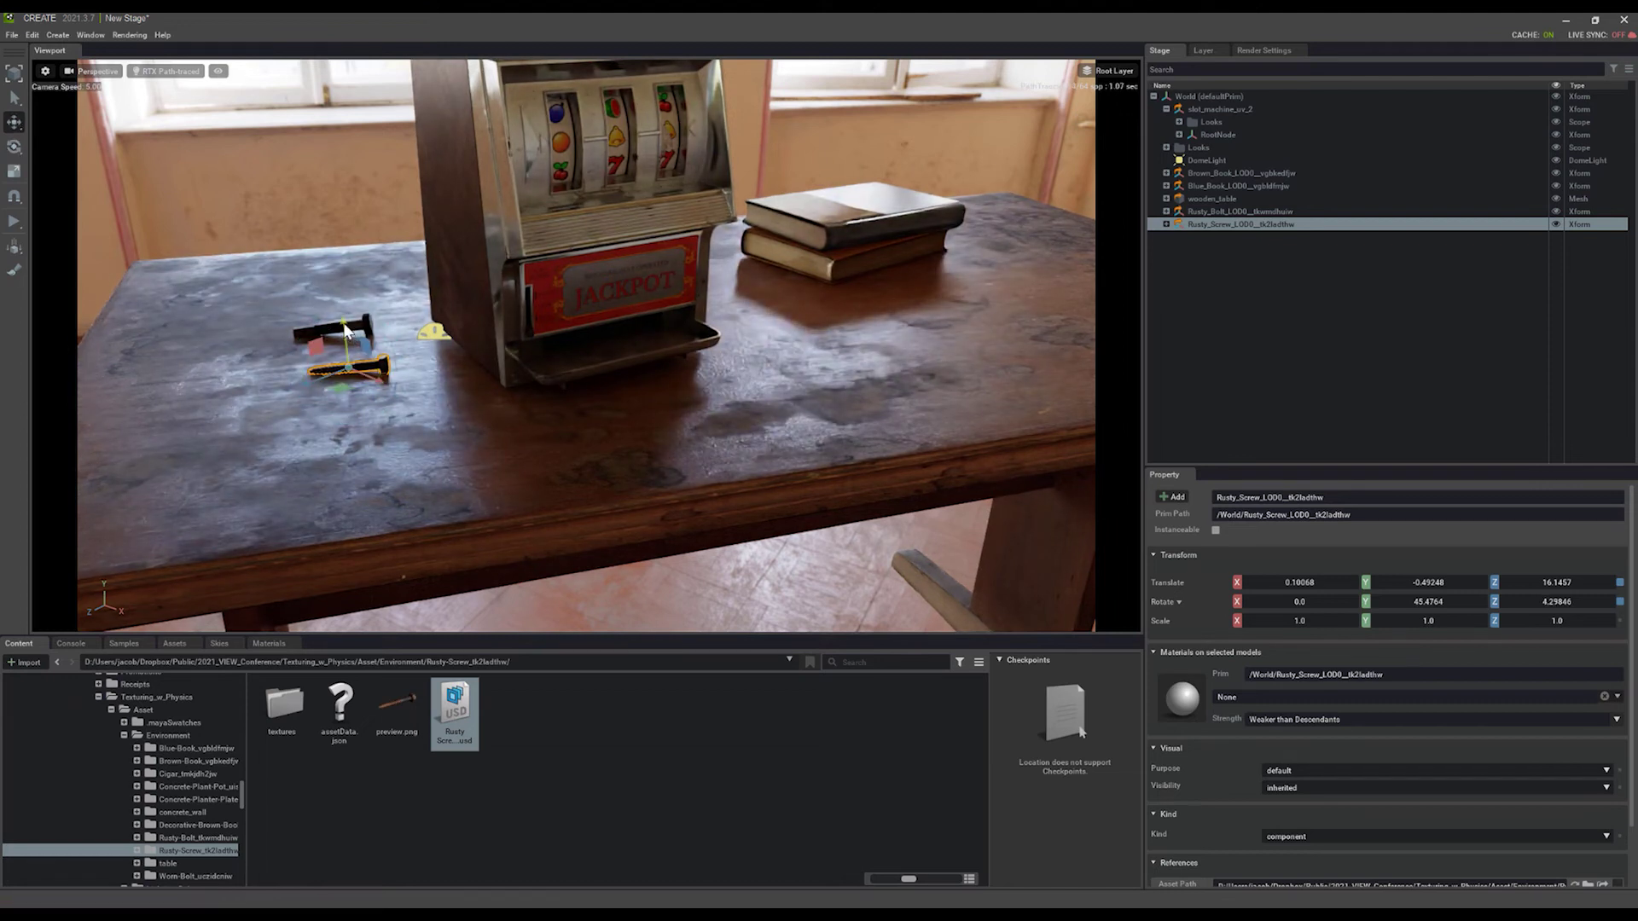
{"action": "right_click_drag", "start_coordinate": [524, 242], "coordinate": [479, 356]}
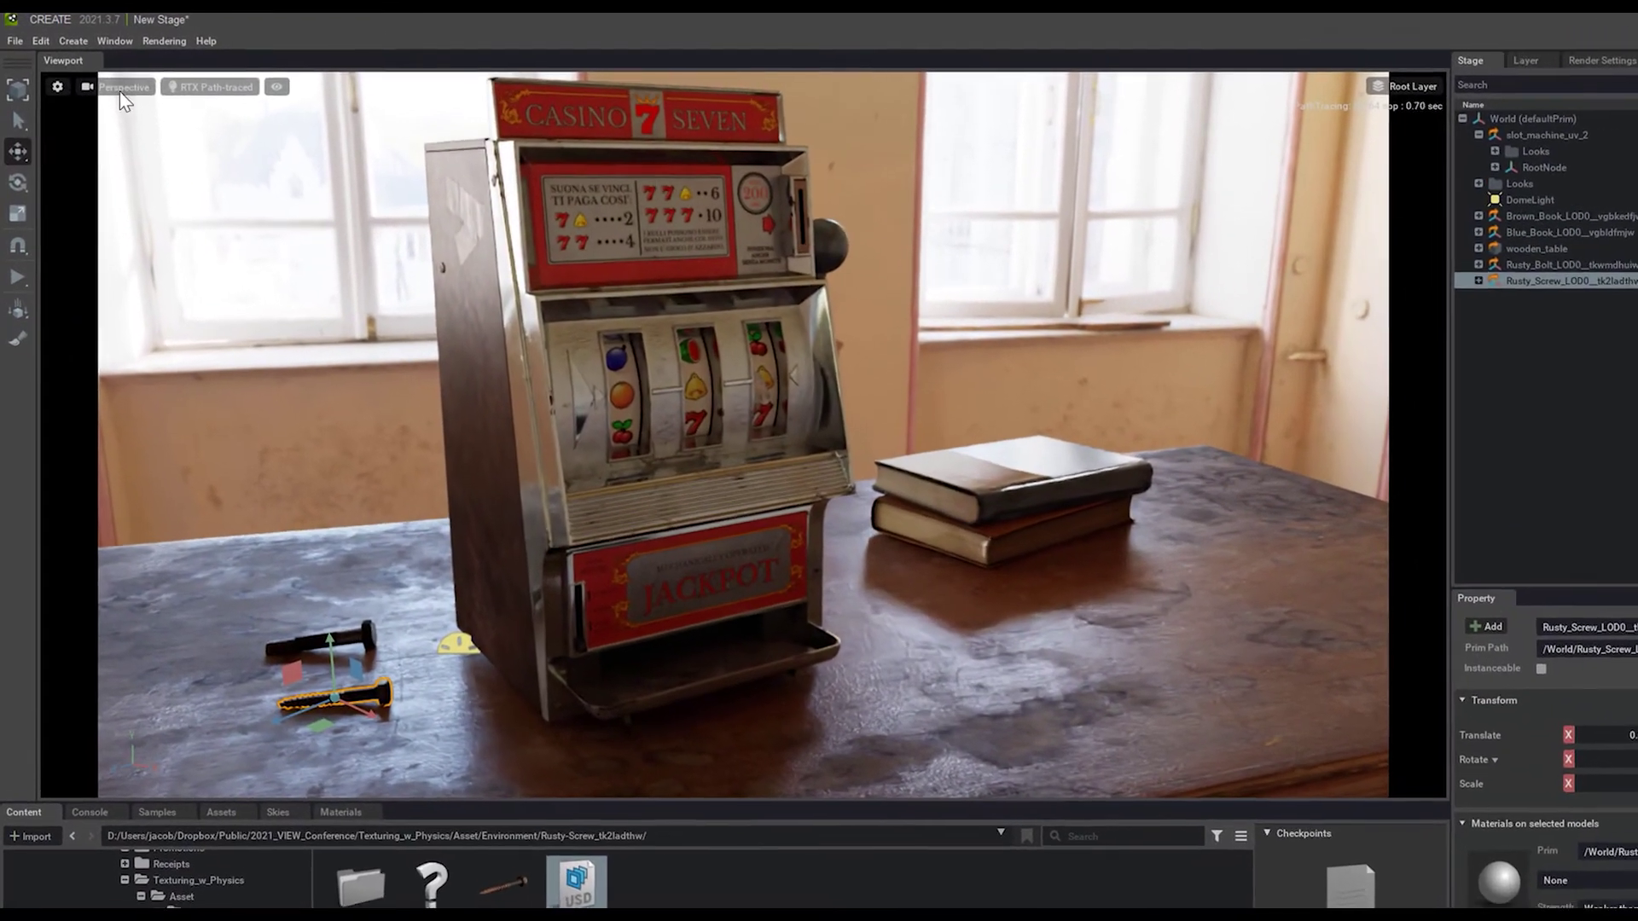
{"action": "left_click", "coordinate": [88, 72]}
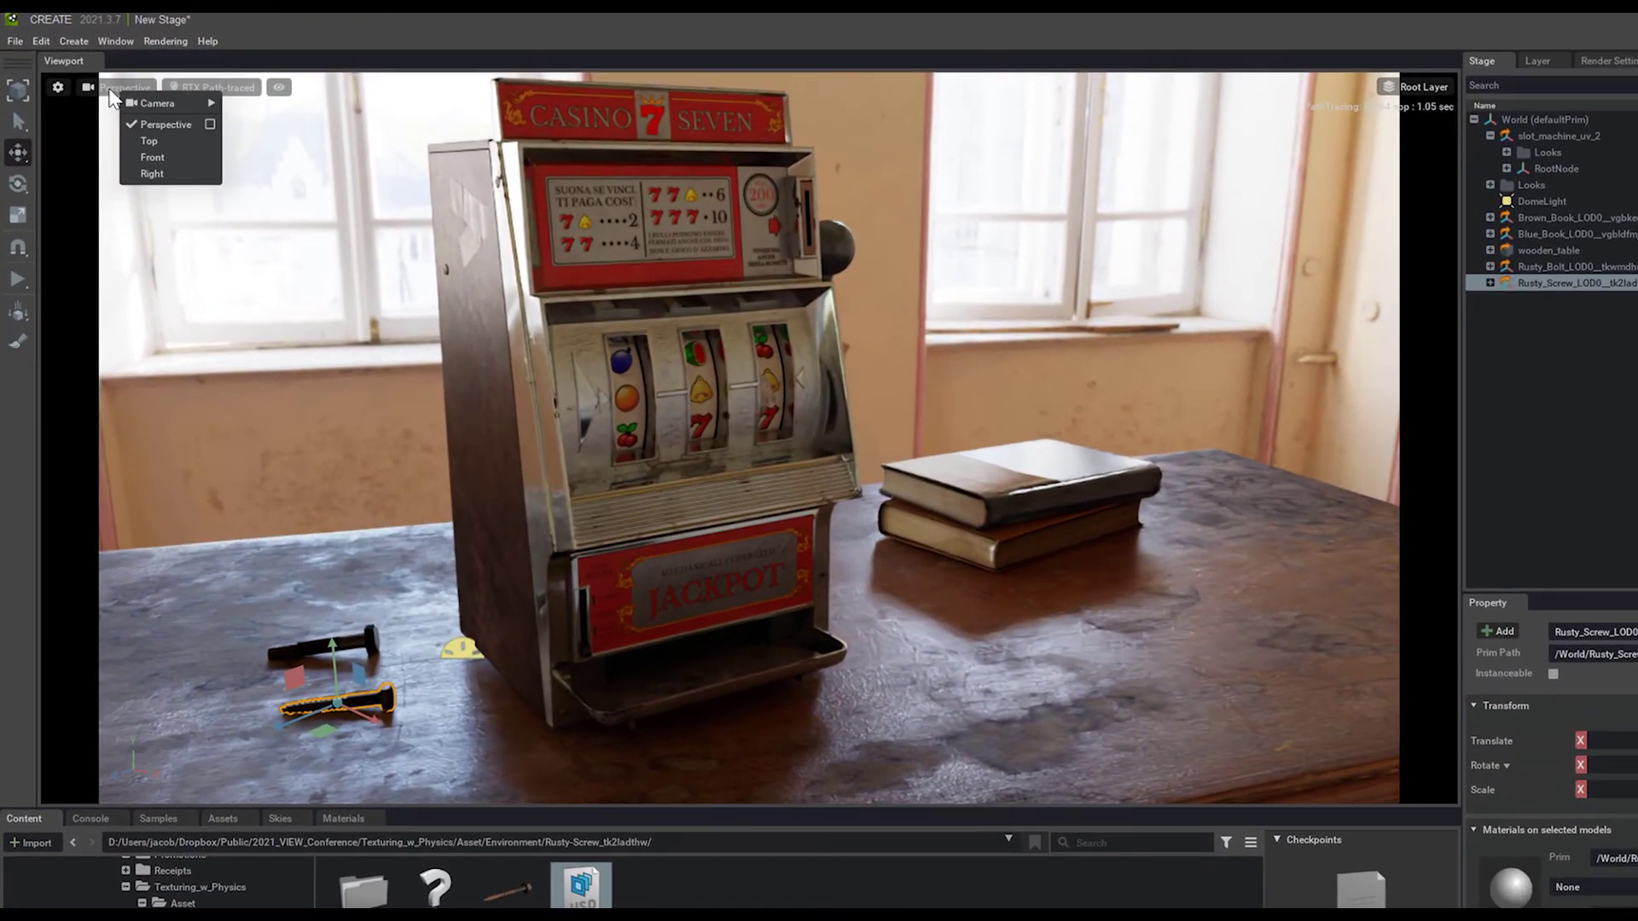
Step: Create a camera from the current view and swing it closer around the slot machine
{"action": "mouse_move", "coordinate": [147, 101]}
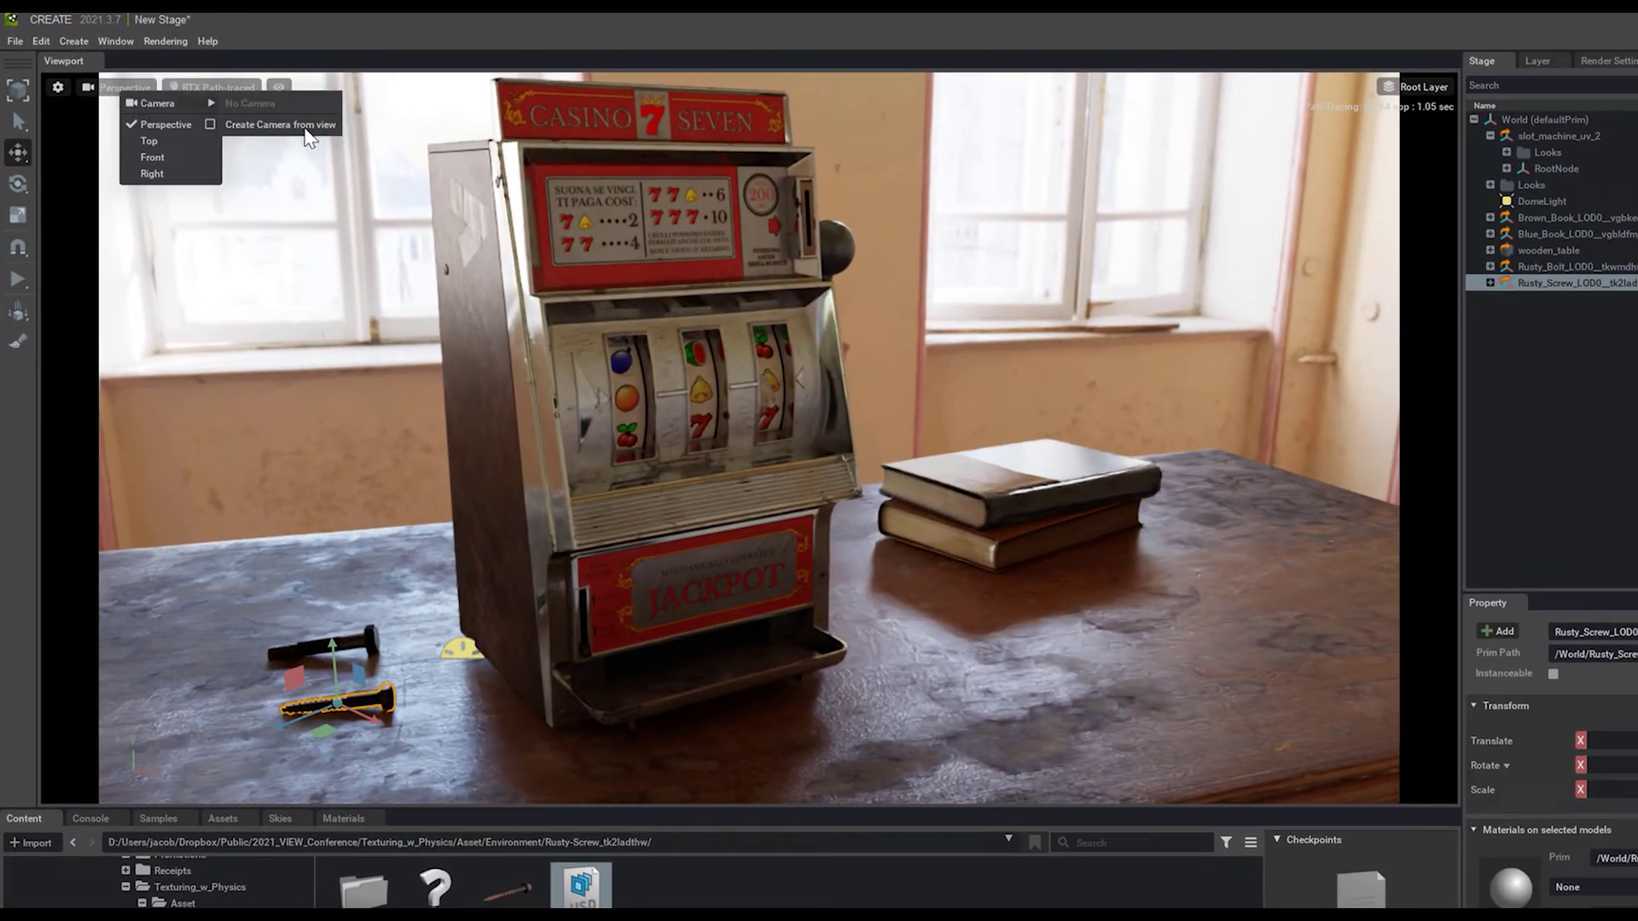
{"action": "left_click", "coordinate": [275, 125]}
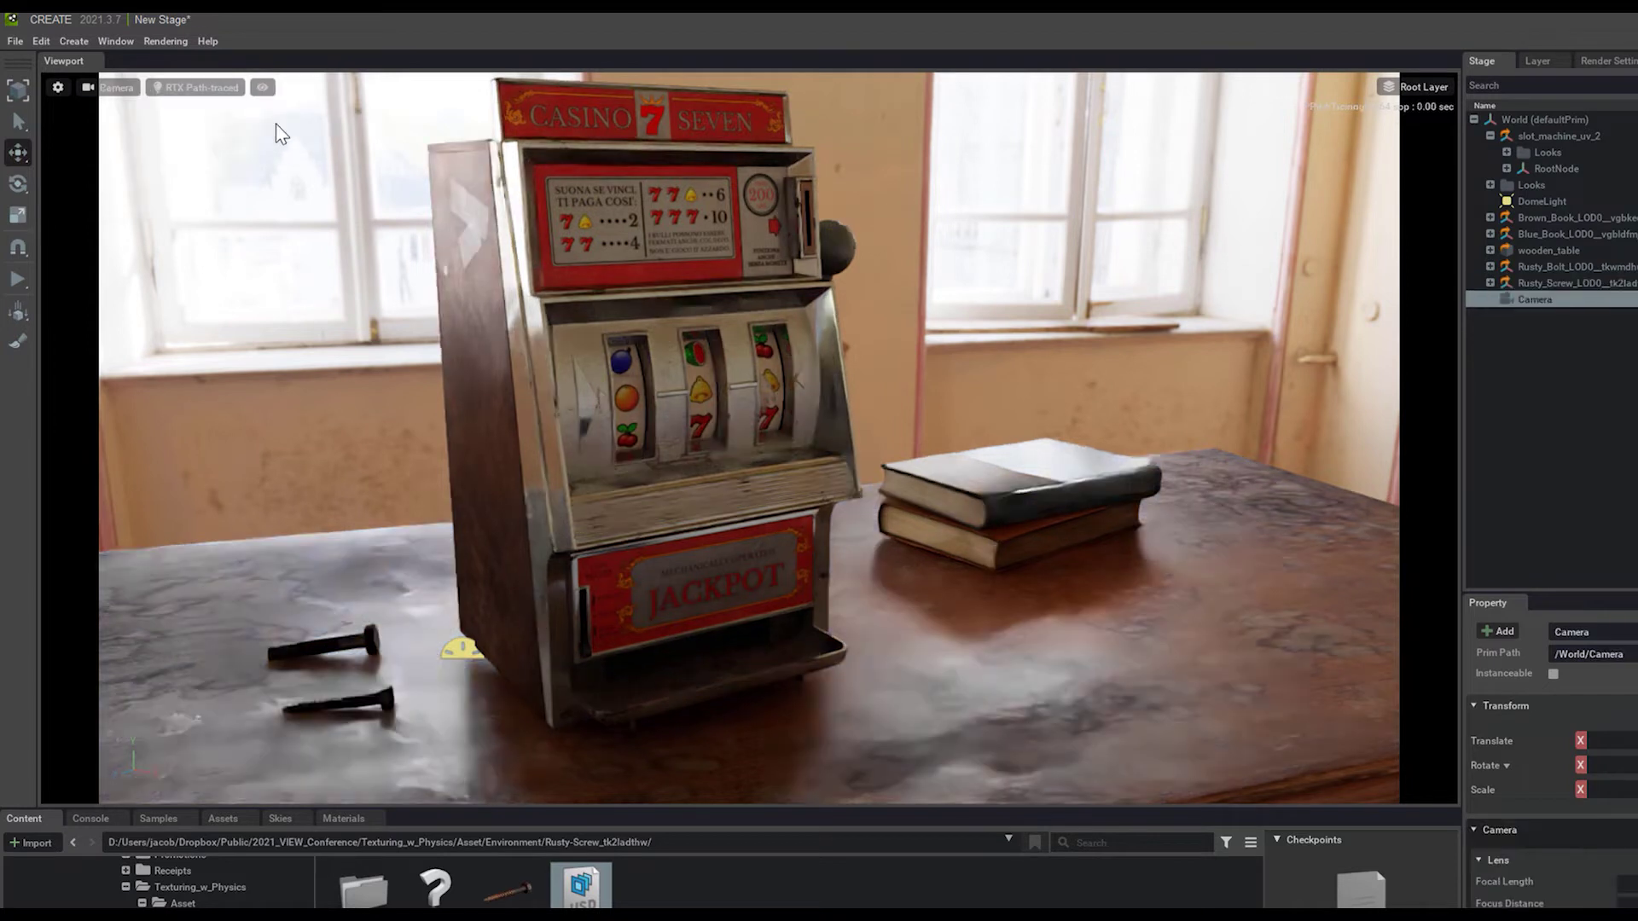
{"action": "mouse_move", "coordinate": [841, 361]}
{"action": "middle_mouse_down"}
{"action": "mouse_move", "coordinate": [867, 351]}
{"action": "mouse_move", "coordinate": [851, 350]}
{"action": "middle_mouse_up"}
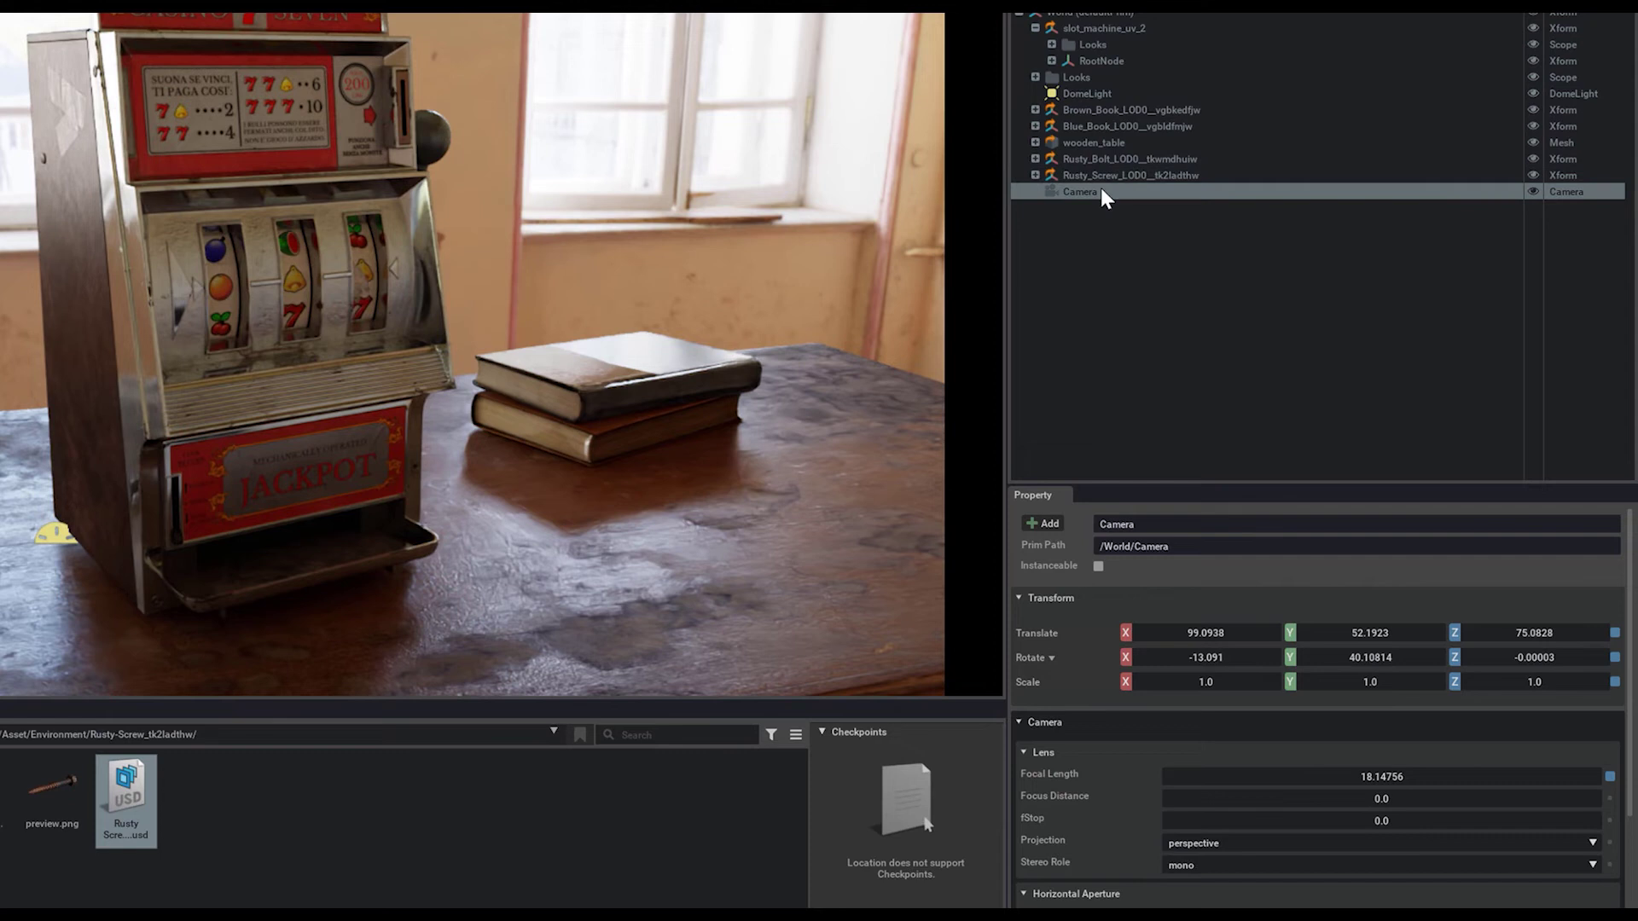
{"action": "scroll", "coordinate": [1099, 772], "scroll_direction": "down", "scroll_amount": 3}
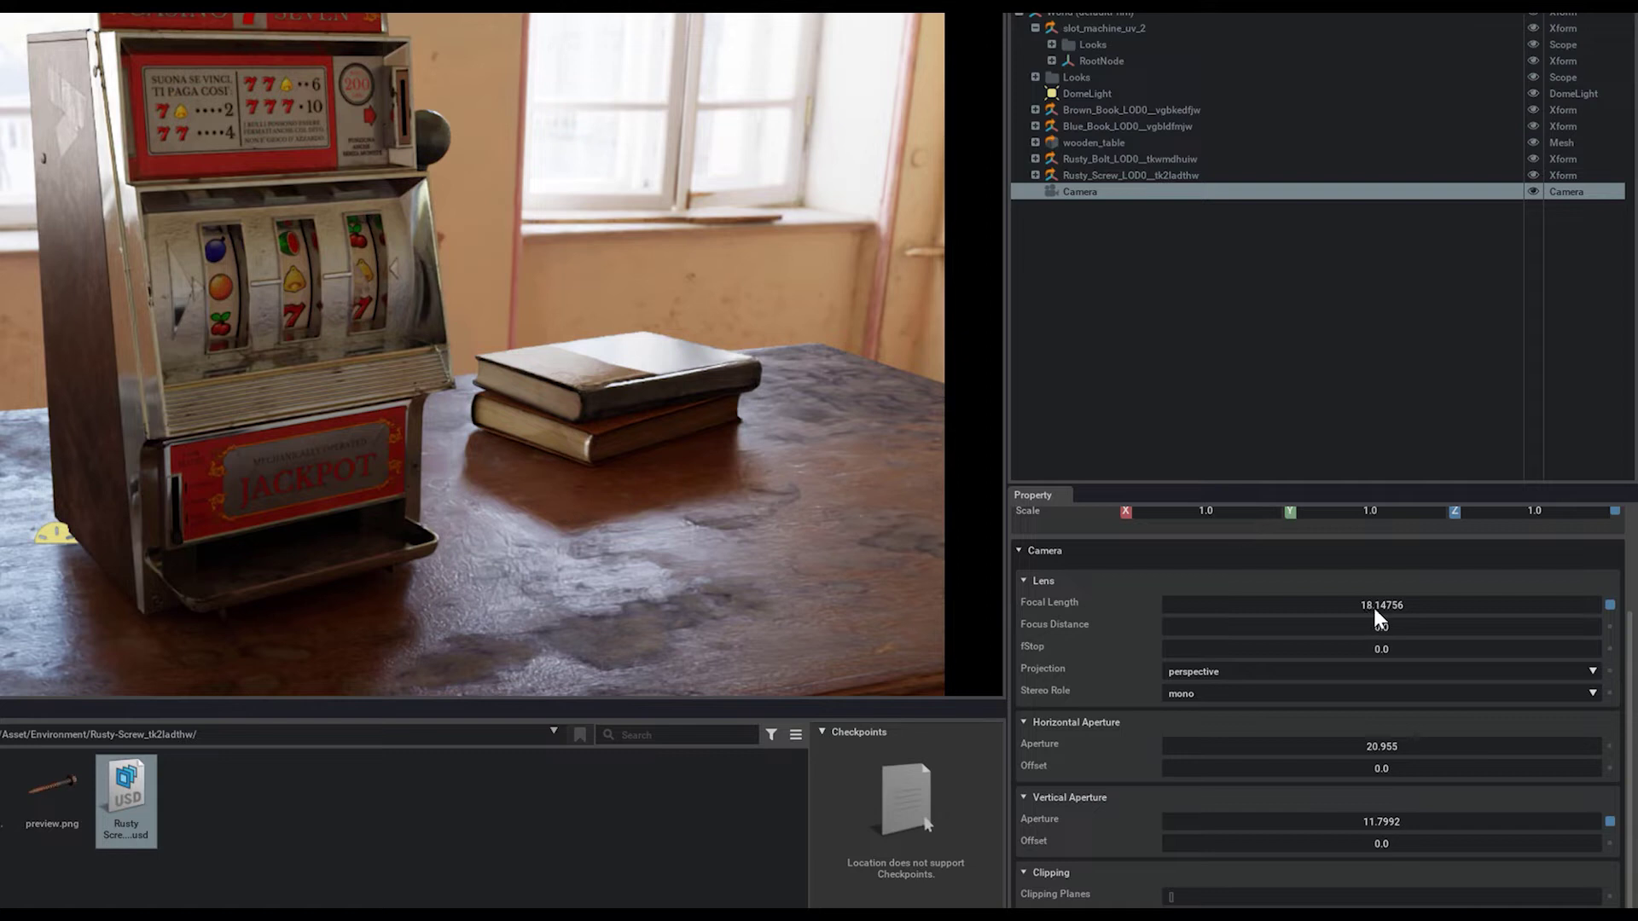
{"action": "left_click_drag", "start_coordinate": [319, 382], "coordinate": [309, 329], "text": "alt"}
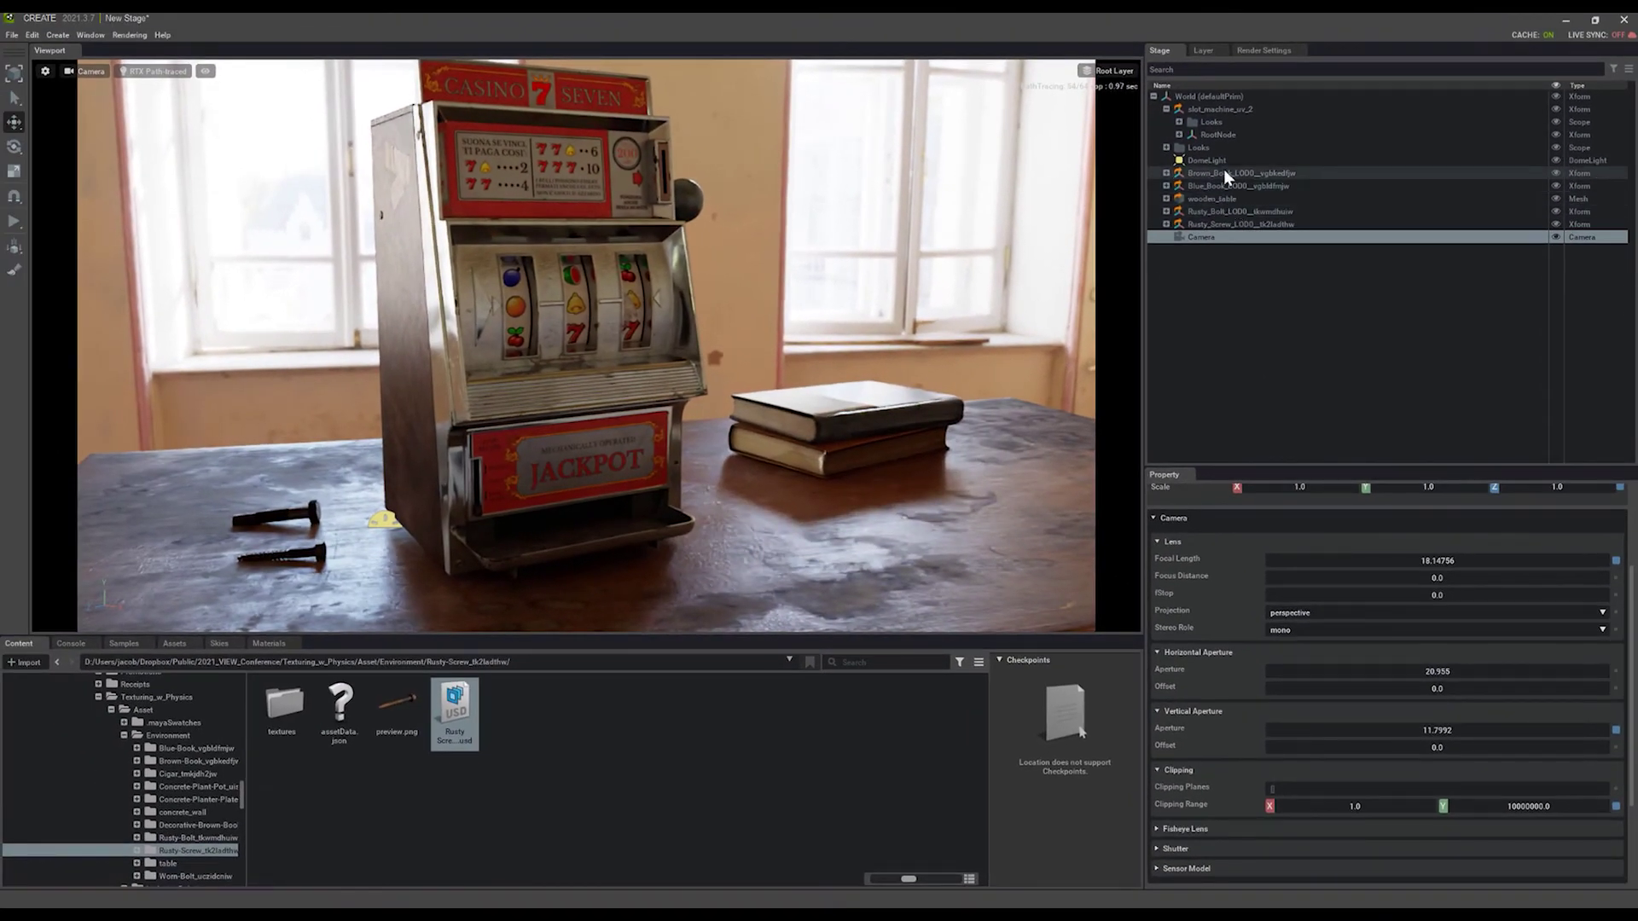
{"action": "left_click", "coordinate": [525, 474]}
Step: Try a 35 focal length while orbiting the camera around the slot machine
{"action": "key", "text": "ctrl+z"}
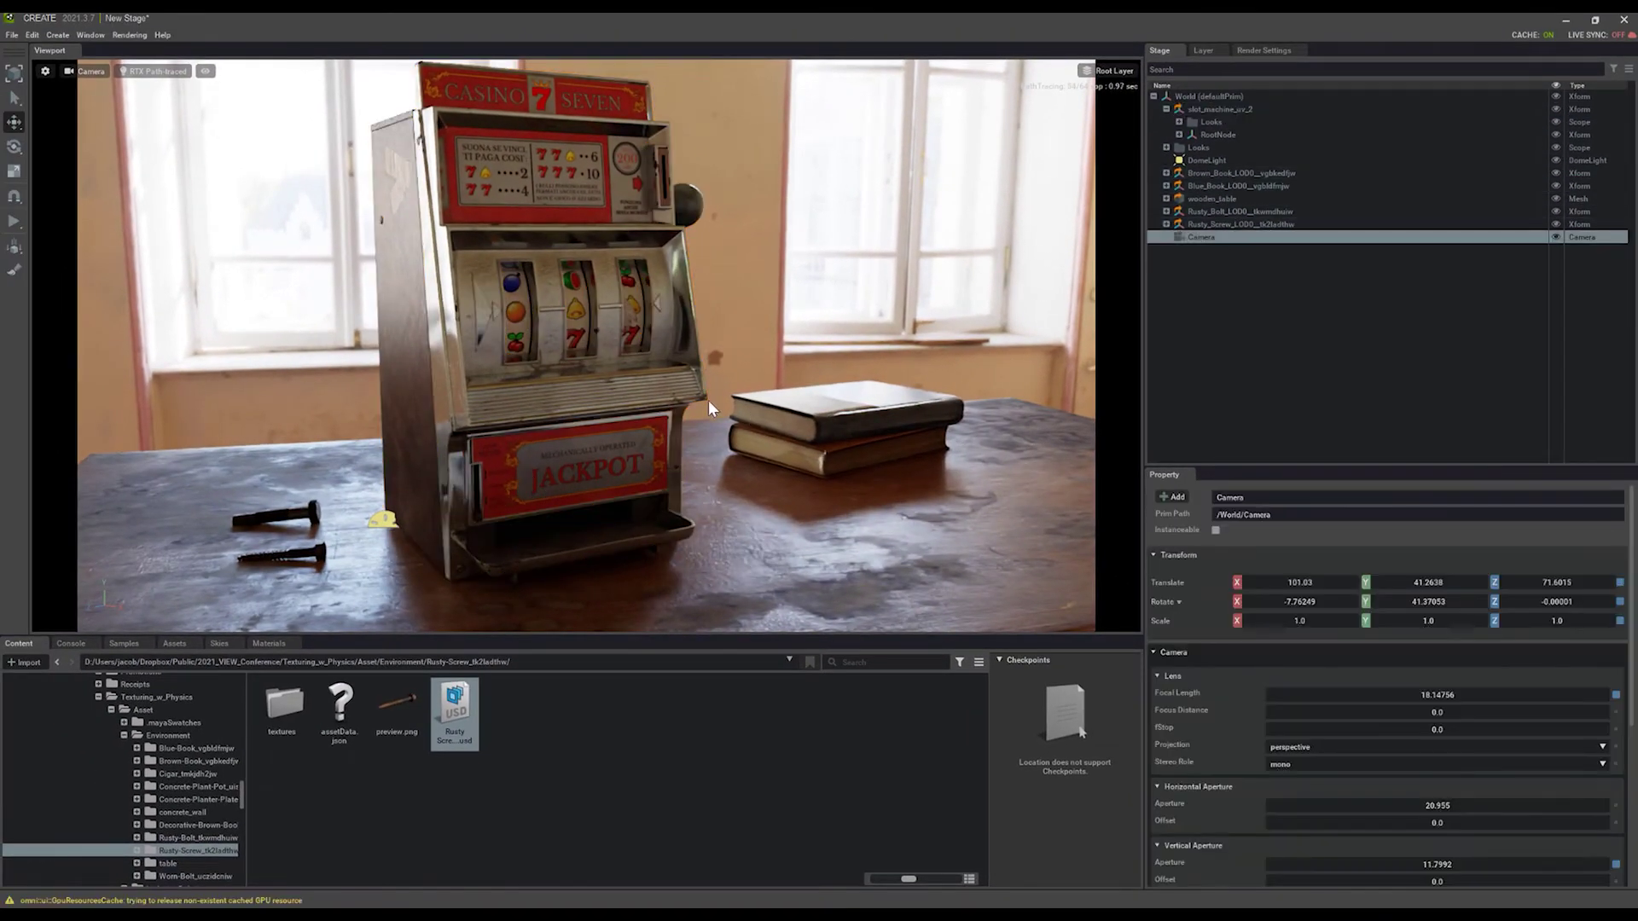
{"action": "mouse_move", "coordinate": [708, 401]}
{"action": "left_mouse_down", "text": "alt"}
{"action": "mouse_move", "coordinate": [699, 326]}
{"action": "mouse_move", "coordinate": [713, 321]}
{"action": "left_mouse_up", "text": "alt"}
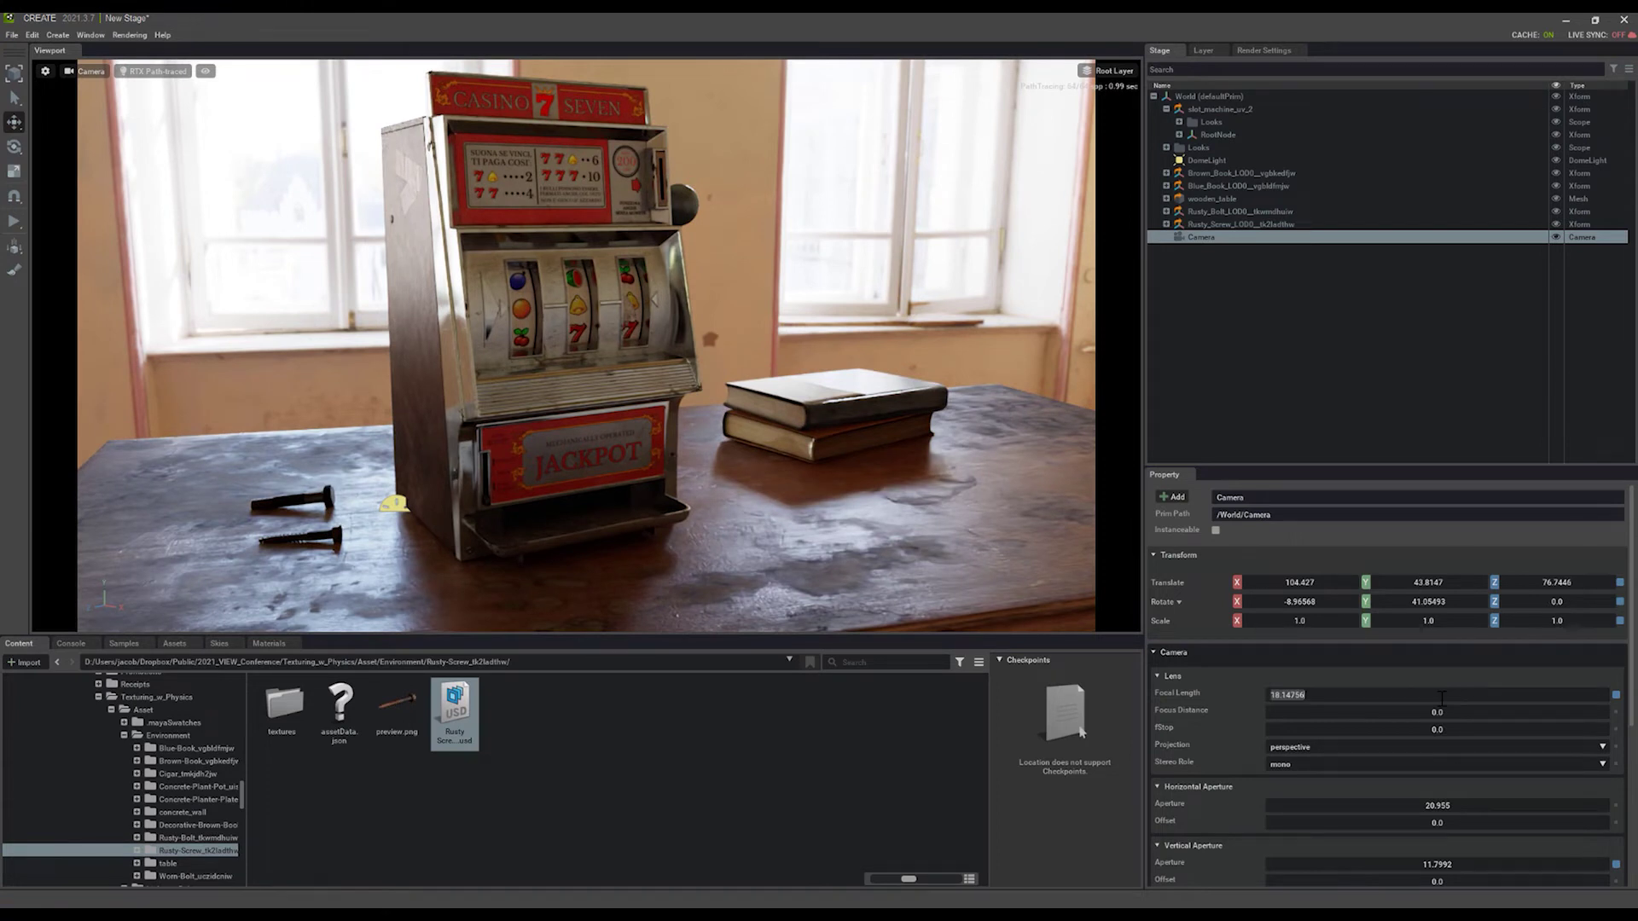
{"action": "type", "text": "35"}
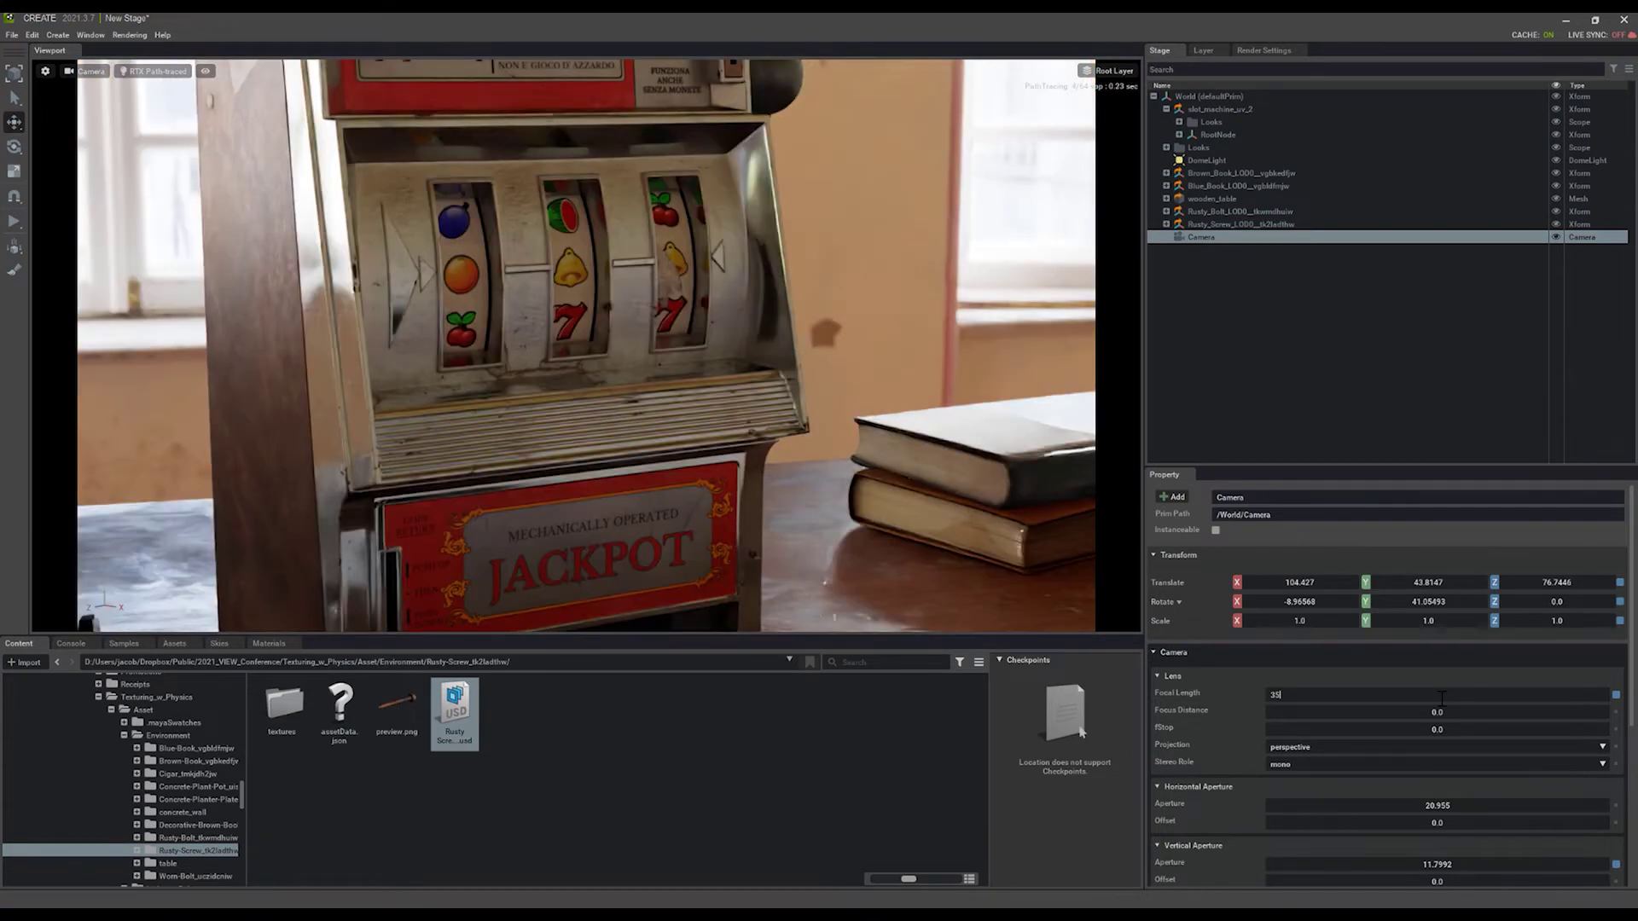
{"action": "middle_click_drag", "start_coordinate": [742, 311], "coordinate": [587, 290]}
{"action": "mouse_move", "coordinate": [588, 291]}
{"action": "left_mouse_down", "text": "alt"}
{"action": "mouse_move", "coordinate": [639, 303]}
{"action": "mouse_move", "coordinate": [583, 315]}
{"action": "mouse_move", "coordinate": [599, 323]}
{"action": "left_mouse_up", "text": "alt"}
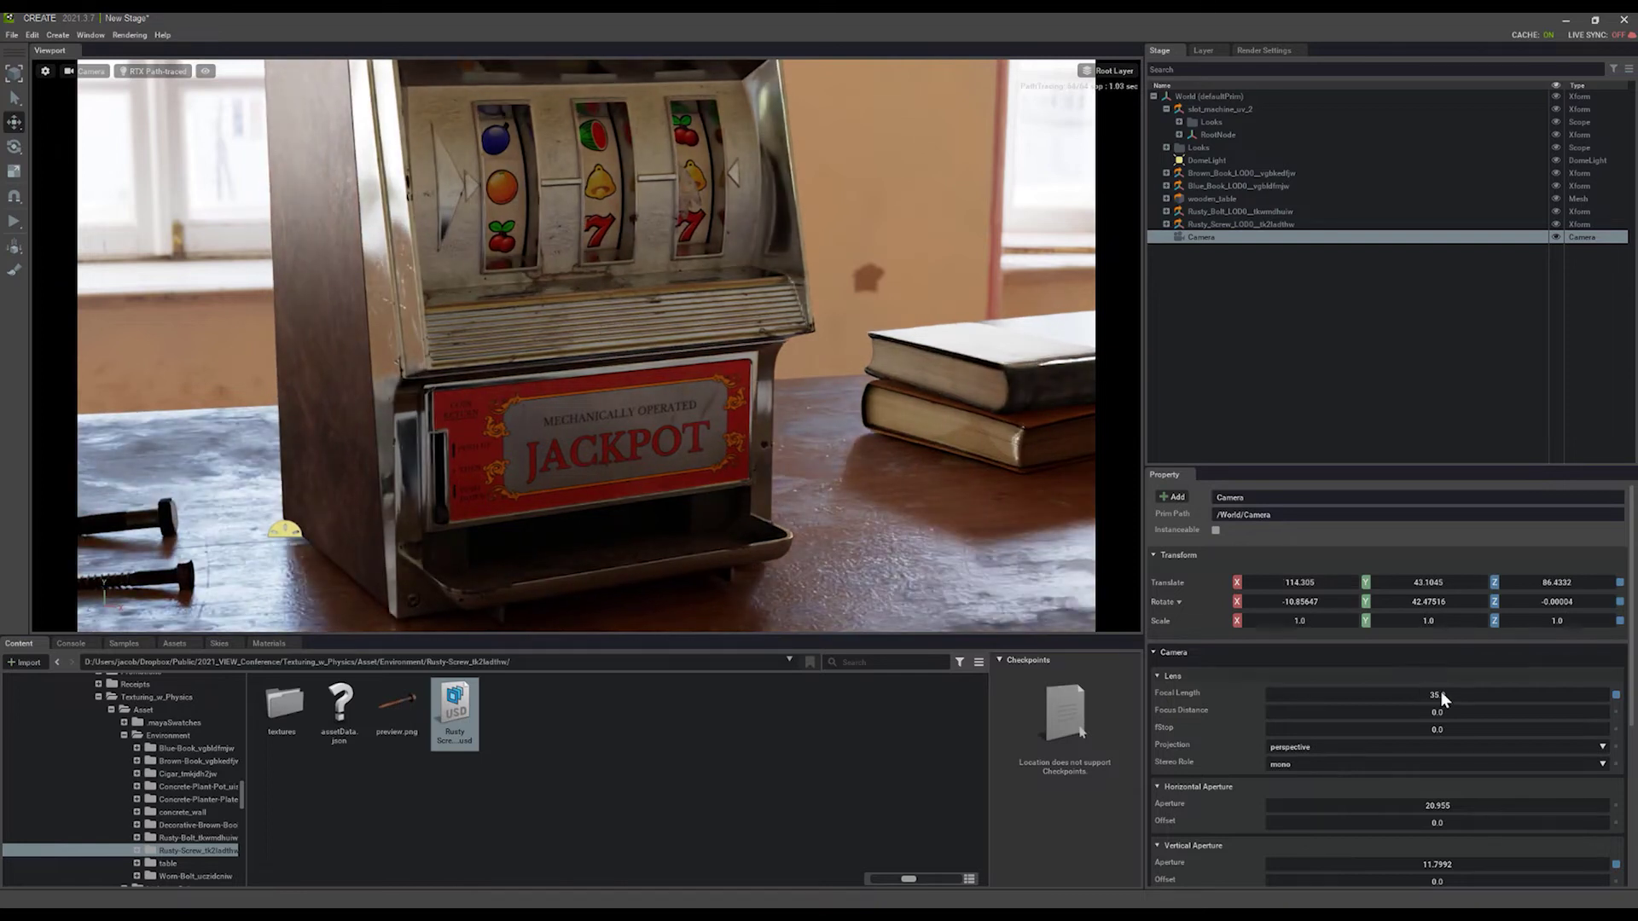
Step: Test focal lengths 12 and 15 while moving the camera close in front of the machine
{"action": "type", "text": "12"}
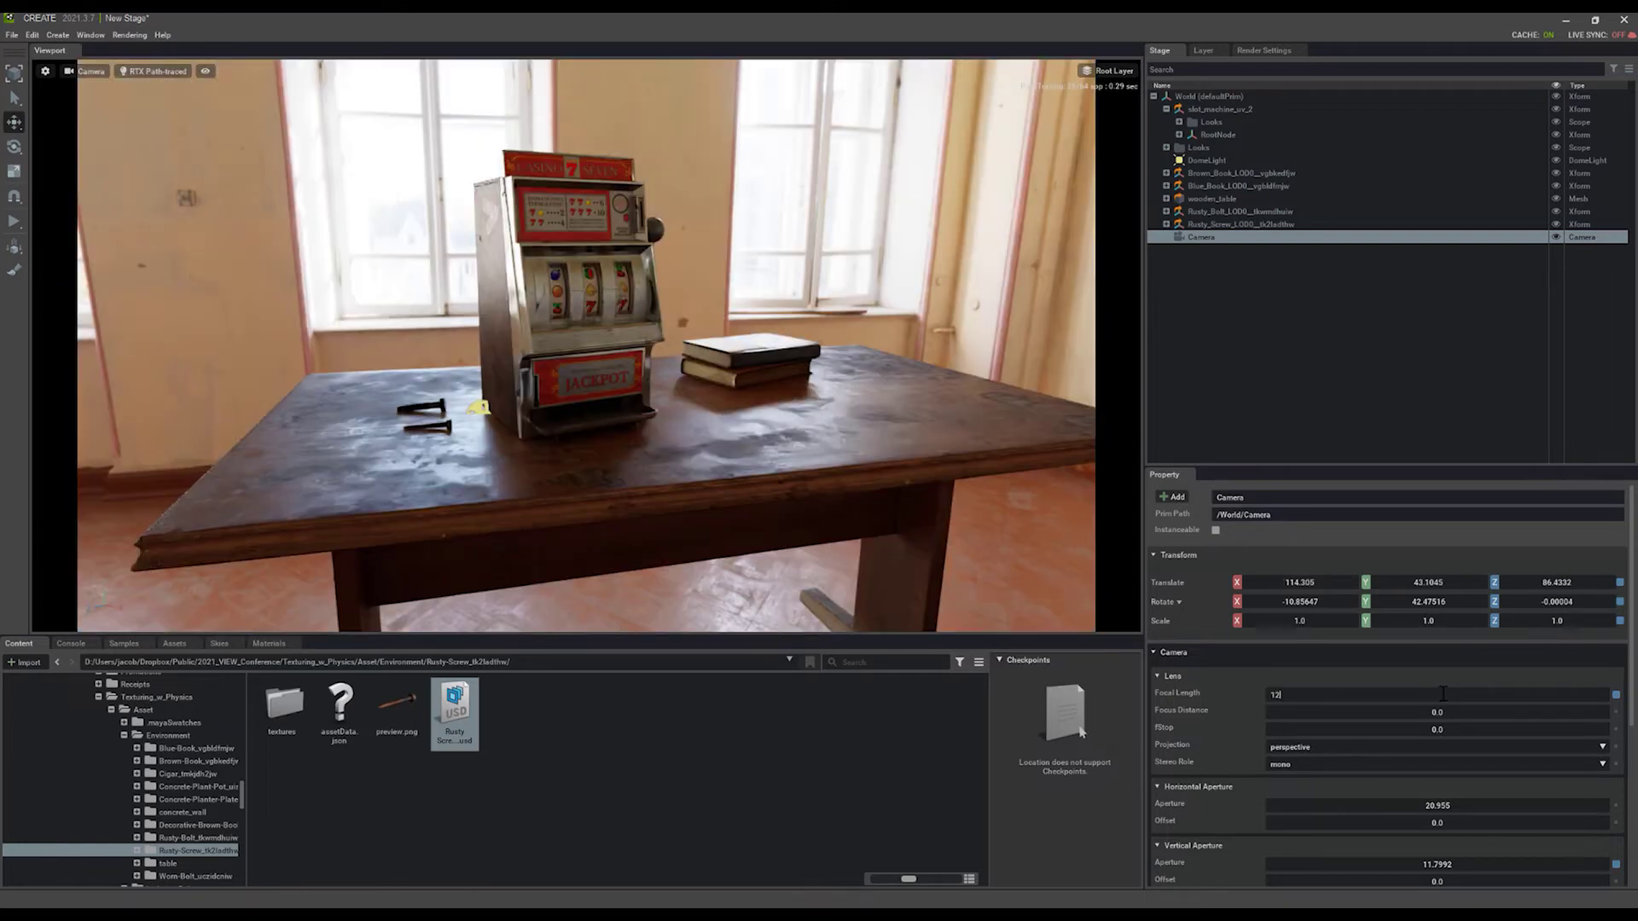
{"action": "scroll", "coordinate": [574, 298], "scroll_direction": "up", "scroll_amount": 5}
{"action": "left_click_drag", "start_coordinate": [573, 298], "coordinate": [652, 384], "text": "alt"}
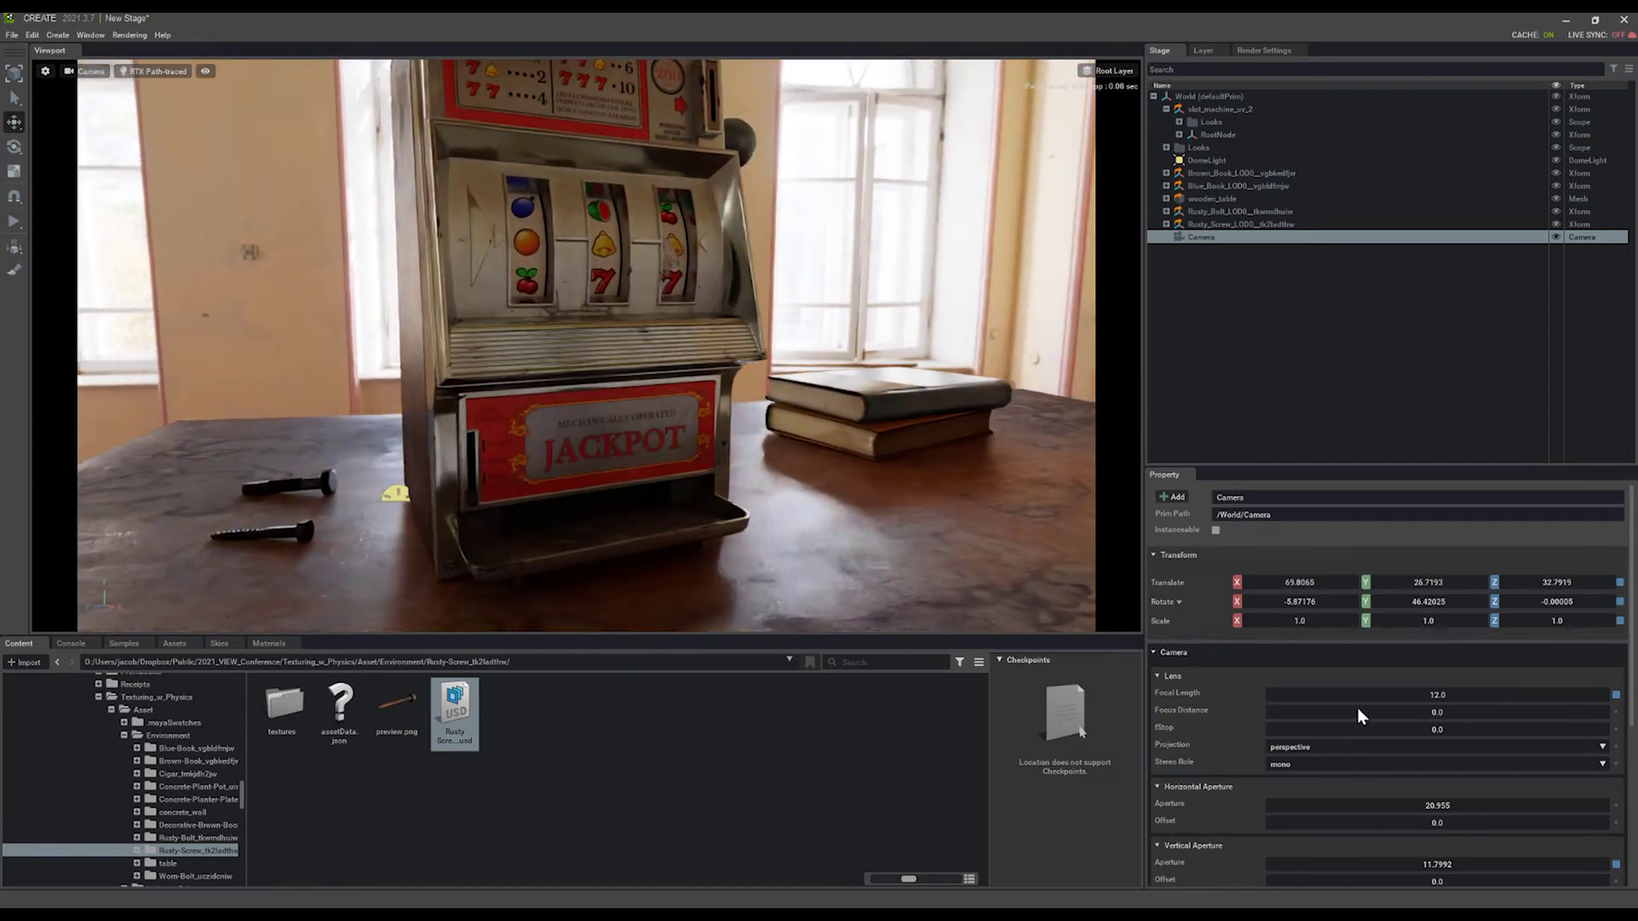
{"action": "type", "text": "15"}
{"action": "key", "text": "Return"}
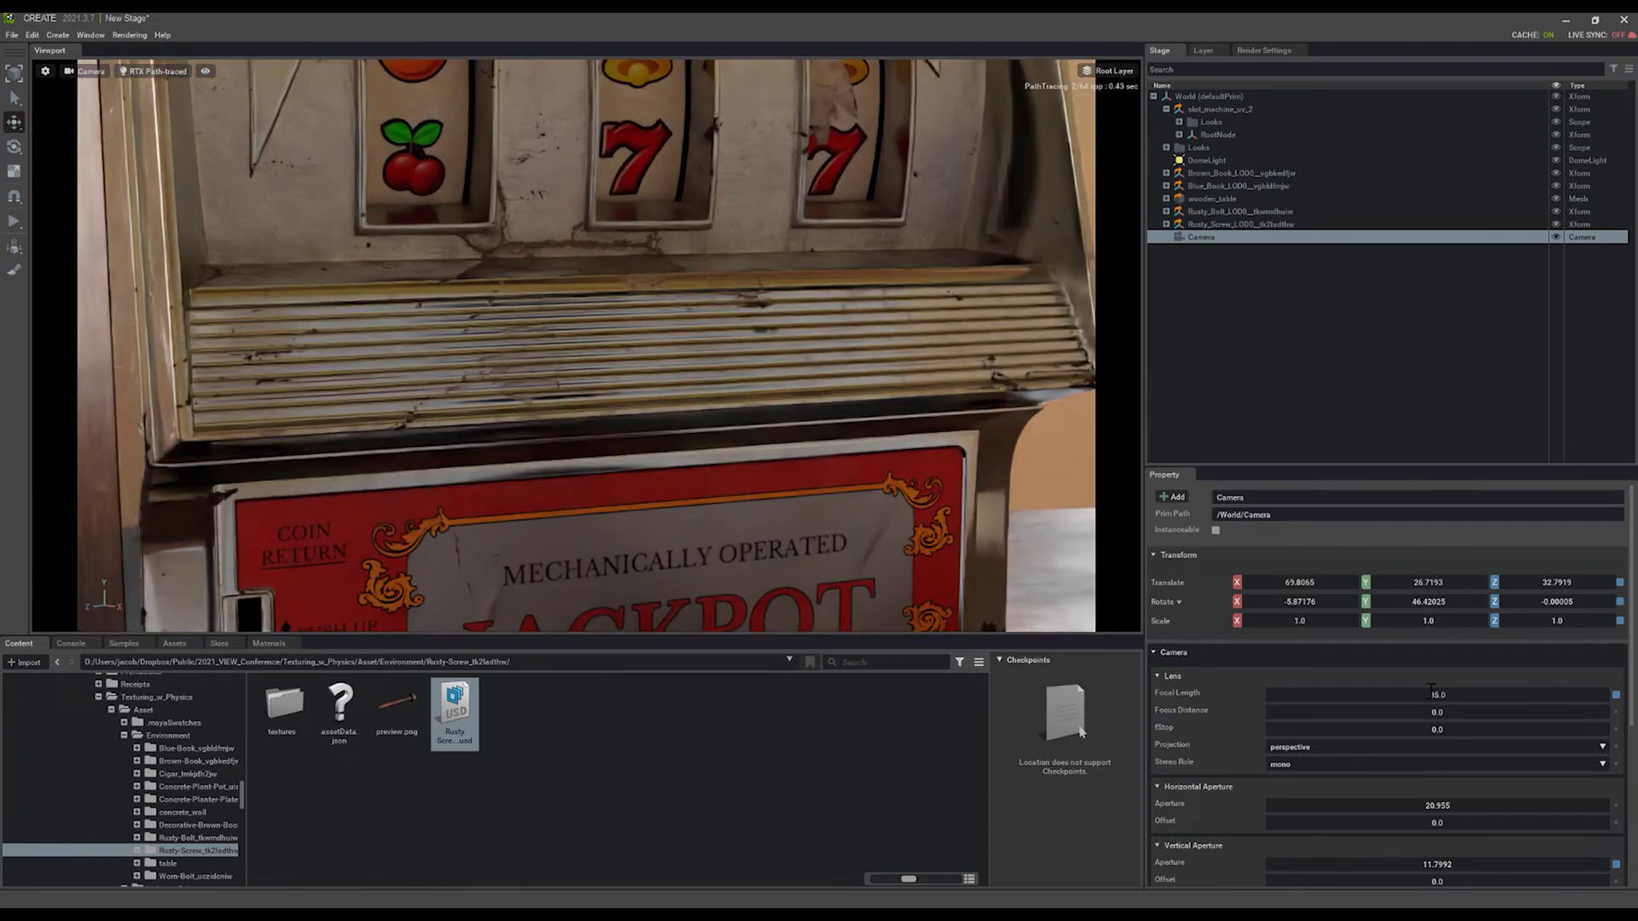
{"action": "scroll", "coordinate": [763, 413], "scroll_direction": "down", "scroll_amount": 5}
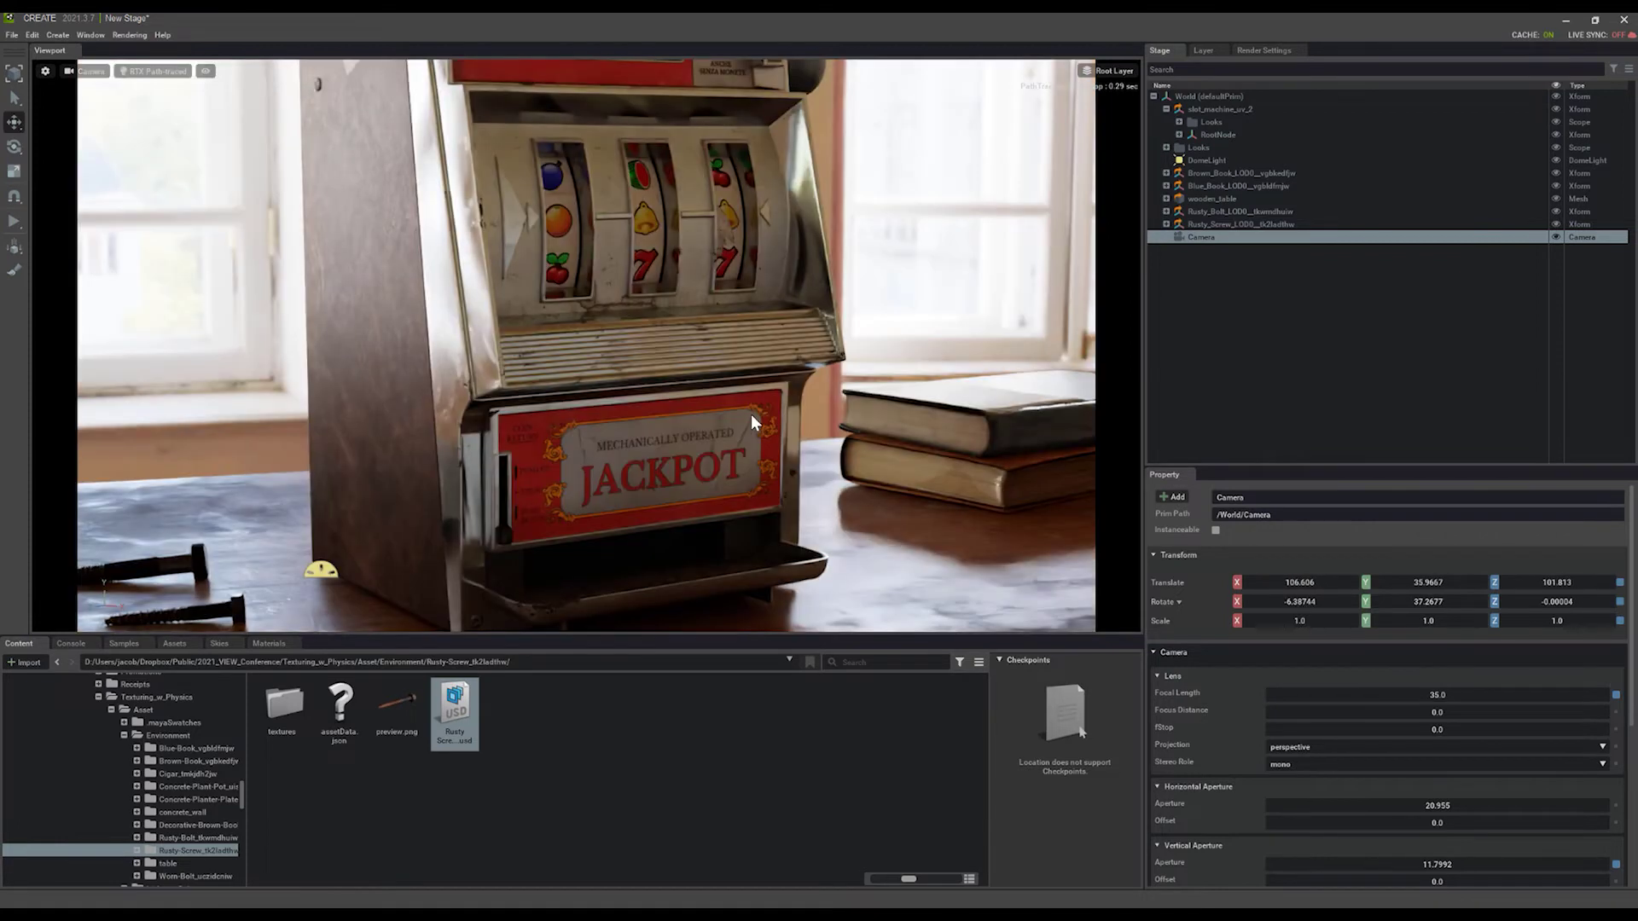
{"action": "scroll", "coordinate": [709, 377], "scroll_direction": "up", "scroll_amount": 4}
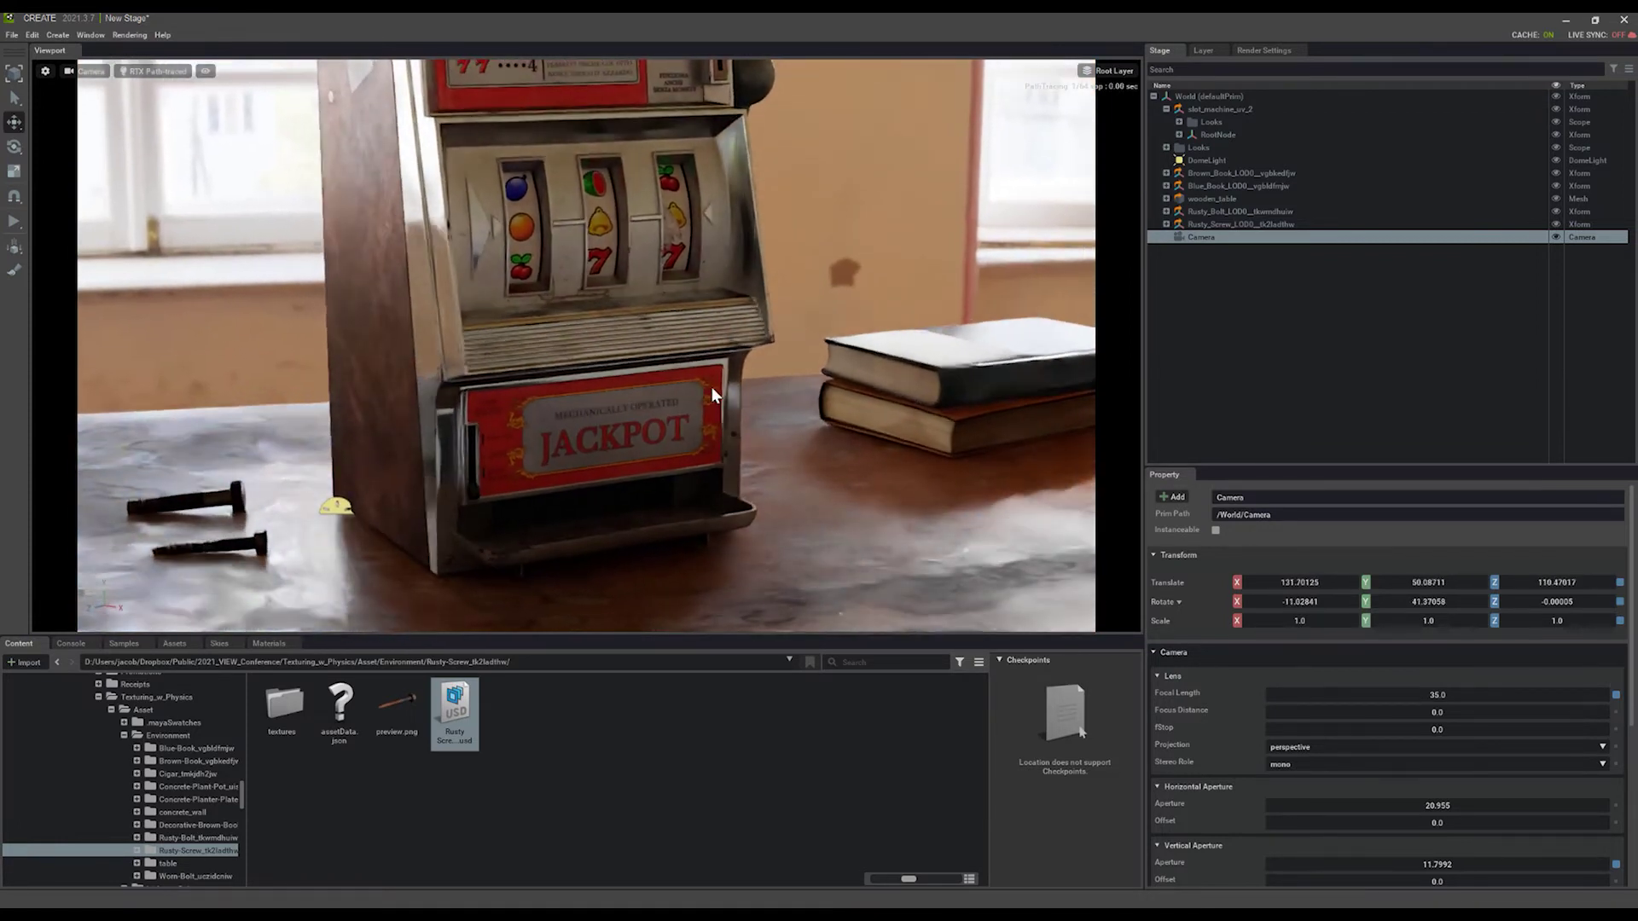
{"action": "mouse_move", "coordinate": [711, 387]}
{"action": "left_mouse_down", "text": "alt"}
{"action": "mouse_move", "coordinate": [713, 402]}
{"action": "mouse_move", "coordinate": [701, 383]}
{"action": "mouse_move", "coordinate": [716, 372]}
{"action": "mouse_move", "coordinate": [702, 372]}
{"action": "mouse_move", "coordinate": [704, 396]}
{"action": "left_mouse_up", "text": "alt"}
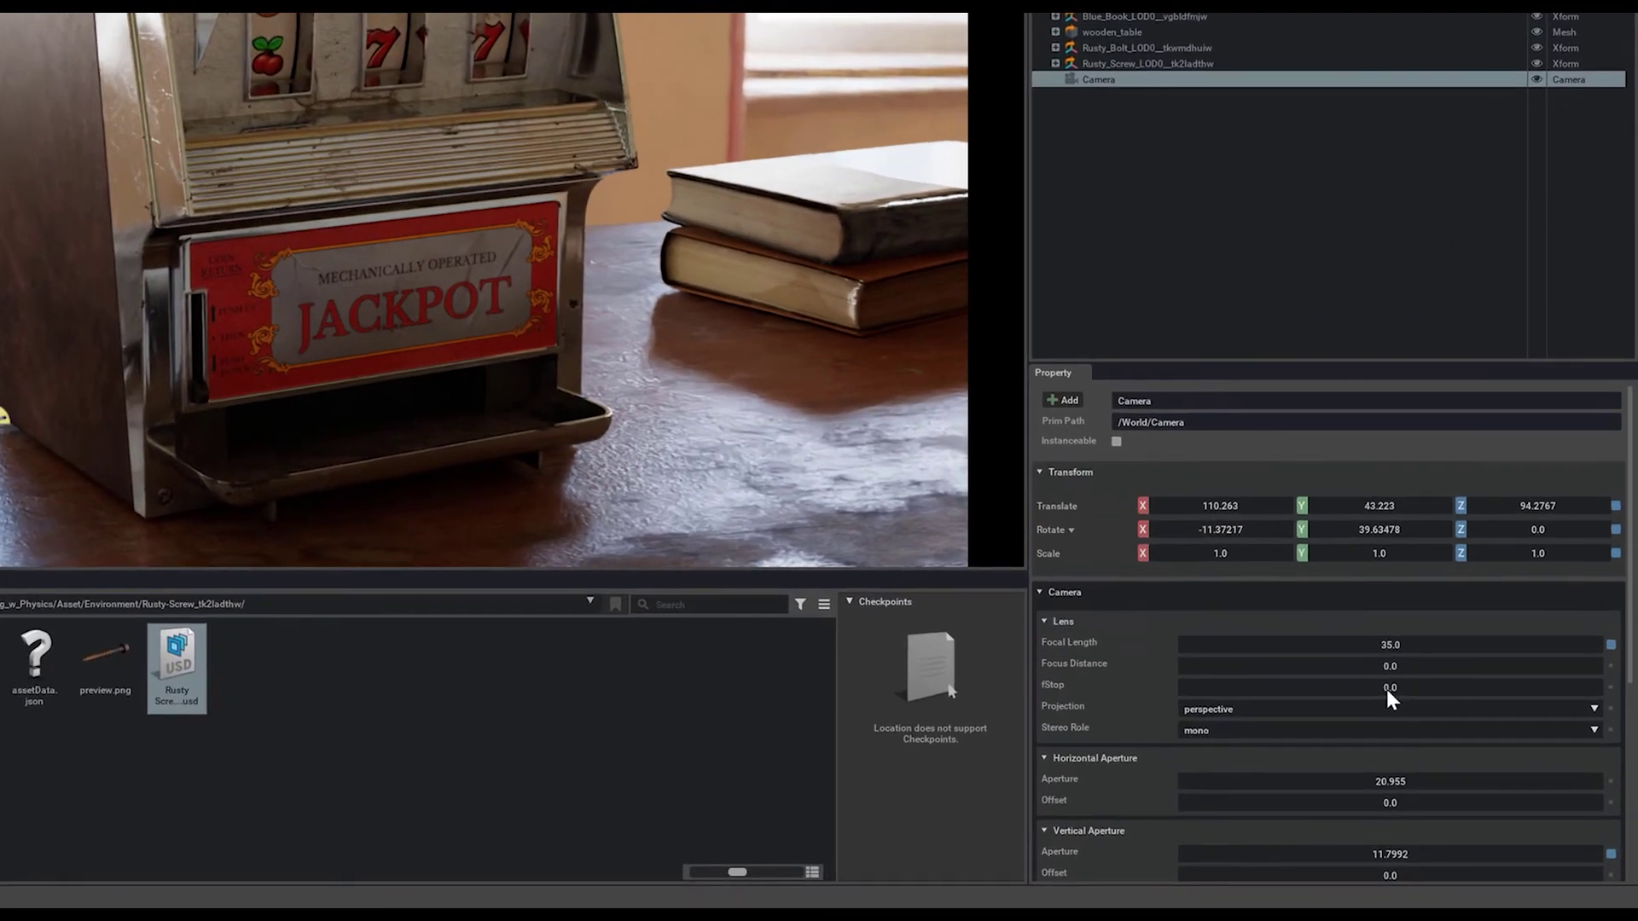
Step: Set the camera's Focus Distance to about 128 so the slot machine is sharp
{"action": "double_click", "coordinate": [1388, 688]}
{"action": "double_click", "coordinate": [1394, 669]}
{"action": "type", "text": "1.7"}
{"action": "key", "text": "Return"}
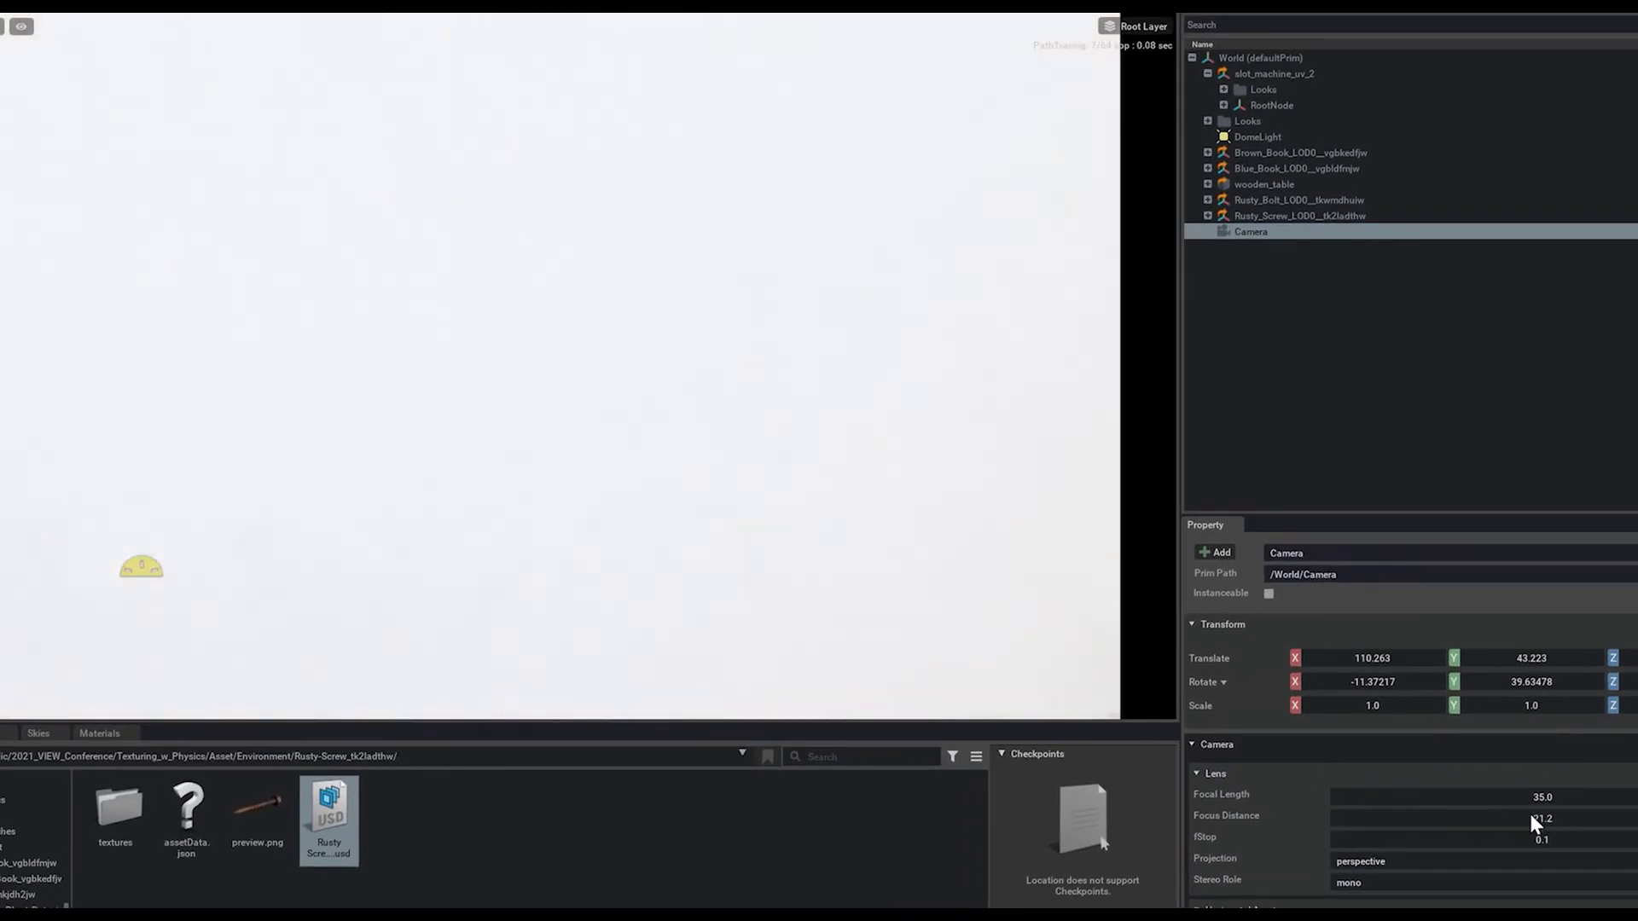
{"action": "left_click_drag", "start_coordinate": [1533, 821], "coordinate": [1587, 829]}
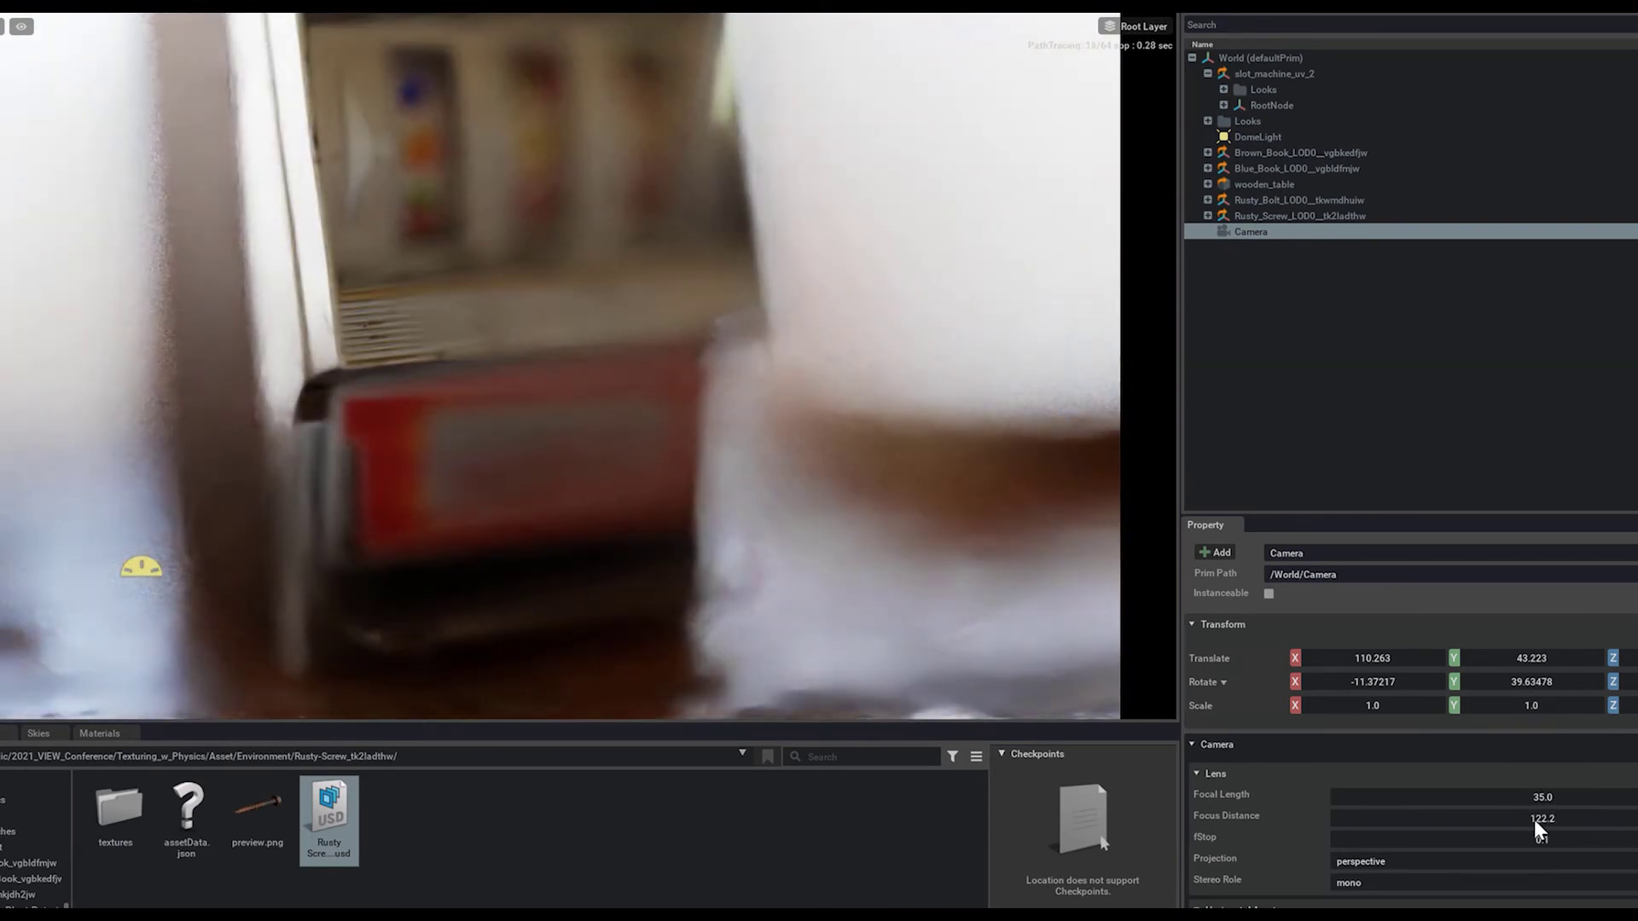
{"action": "left_click_drag", "start_coordinate": [1533, 819], "coordinate": [1580, 816]}
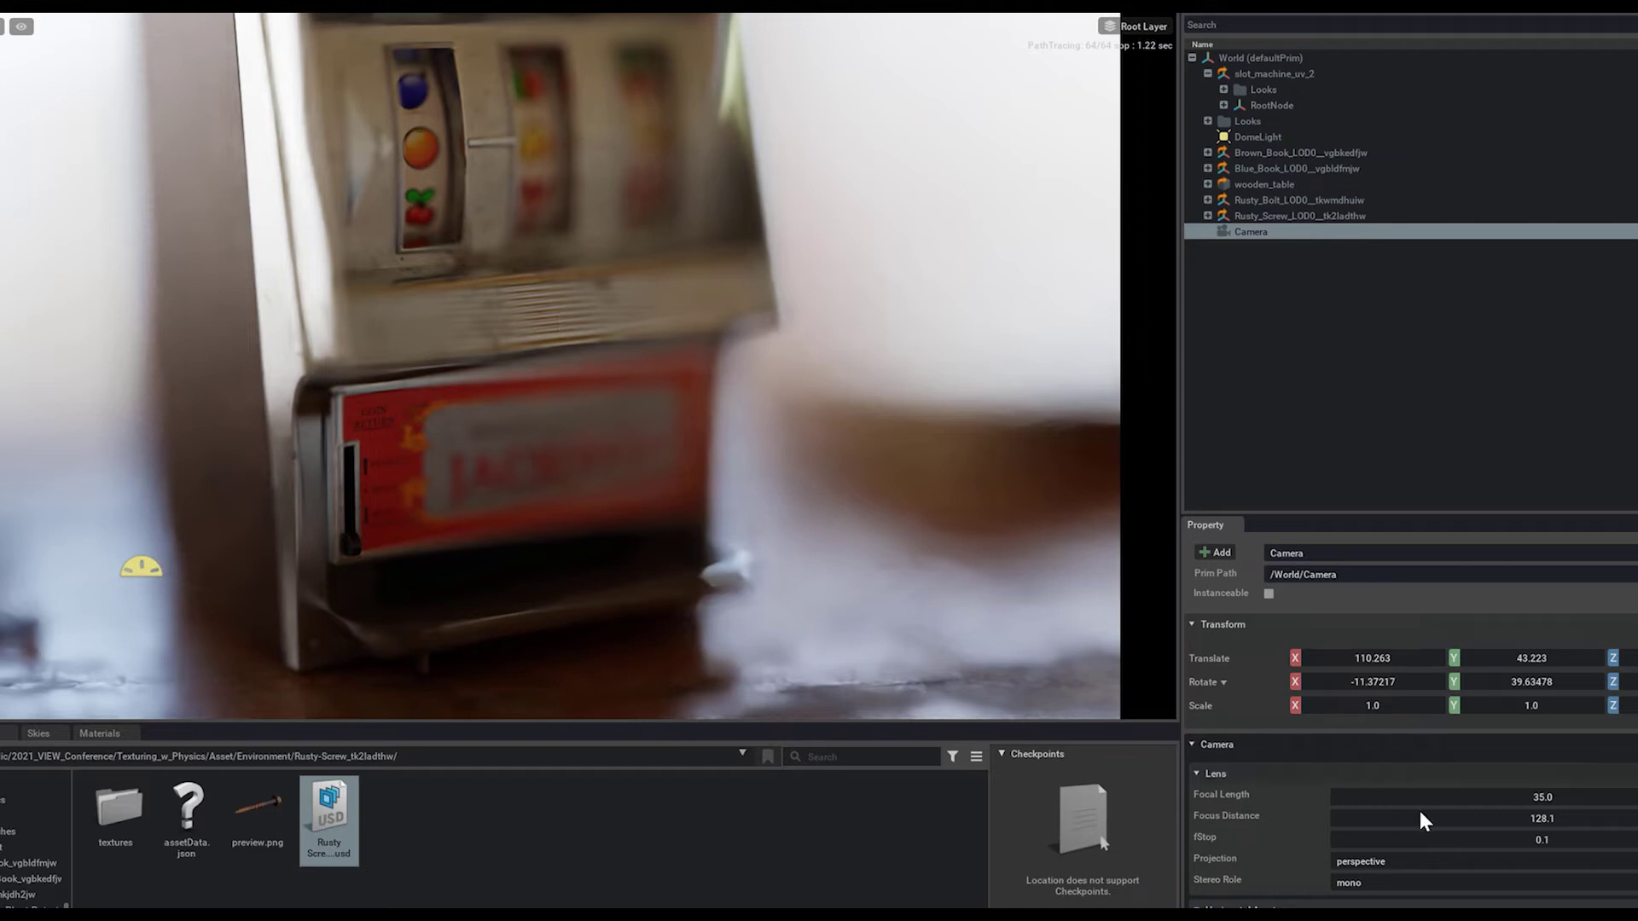
Step: Set the fStop to 3.5, reframe the shot, and create a new camera from the view
{"action": "double_click", "coordinate": [1544, 841]}
{"action": "type", "text": "3.5"}
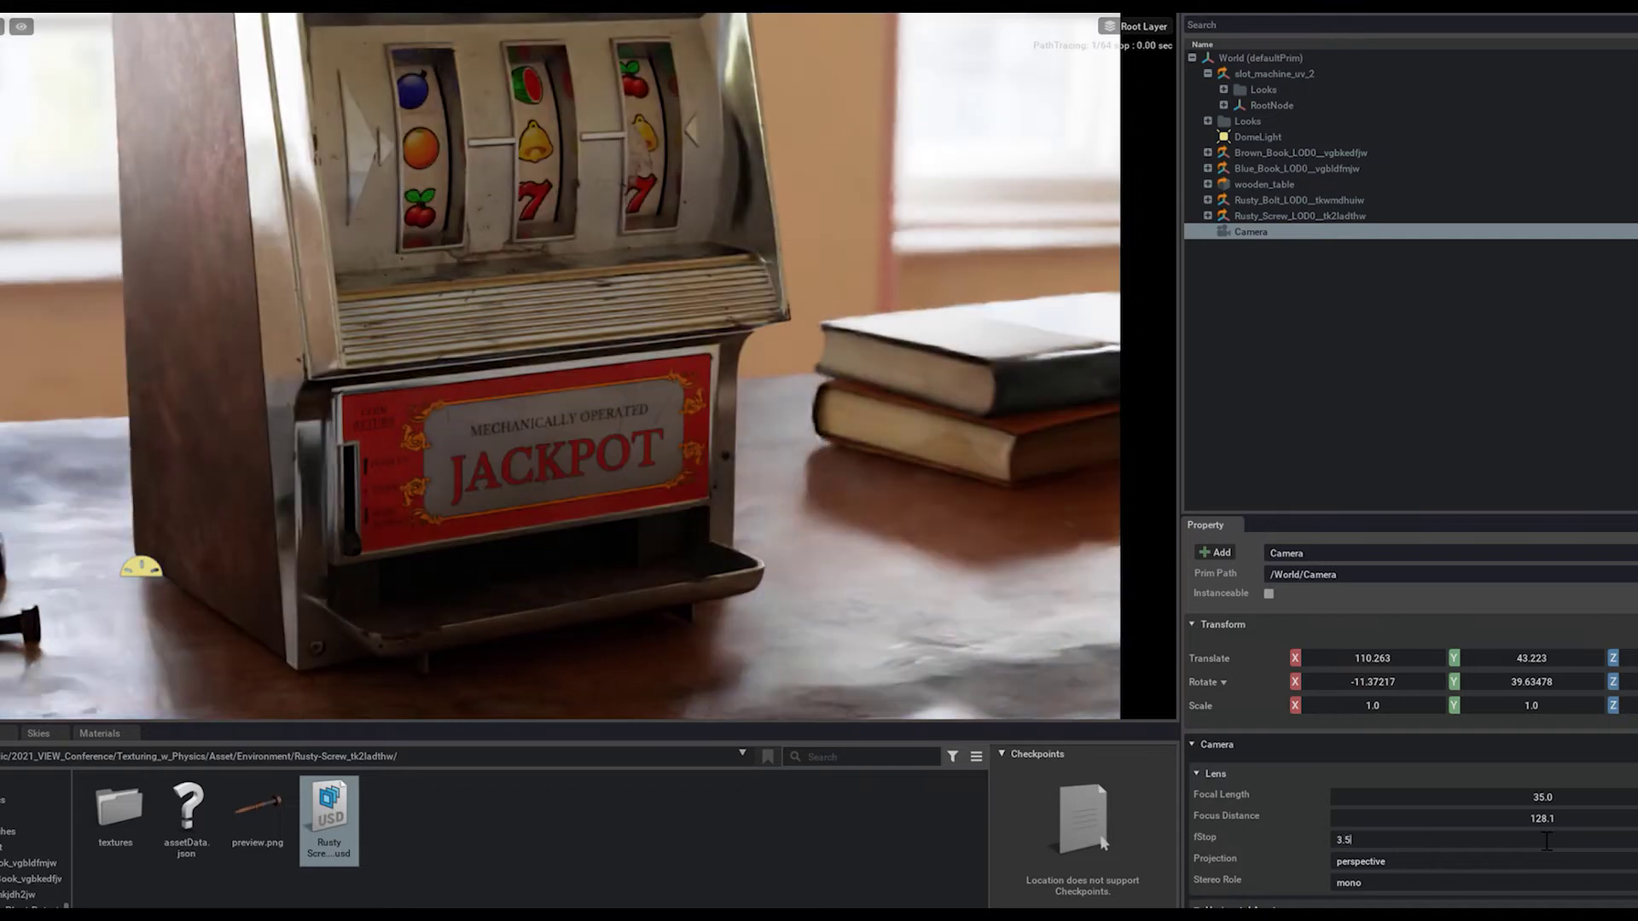
{"action": "key", "text": "Return"}
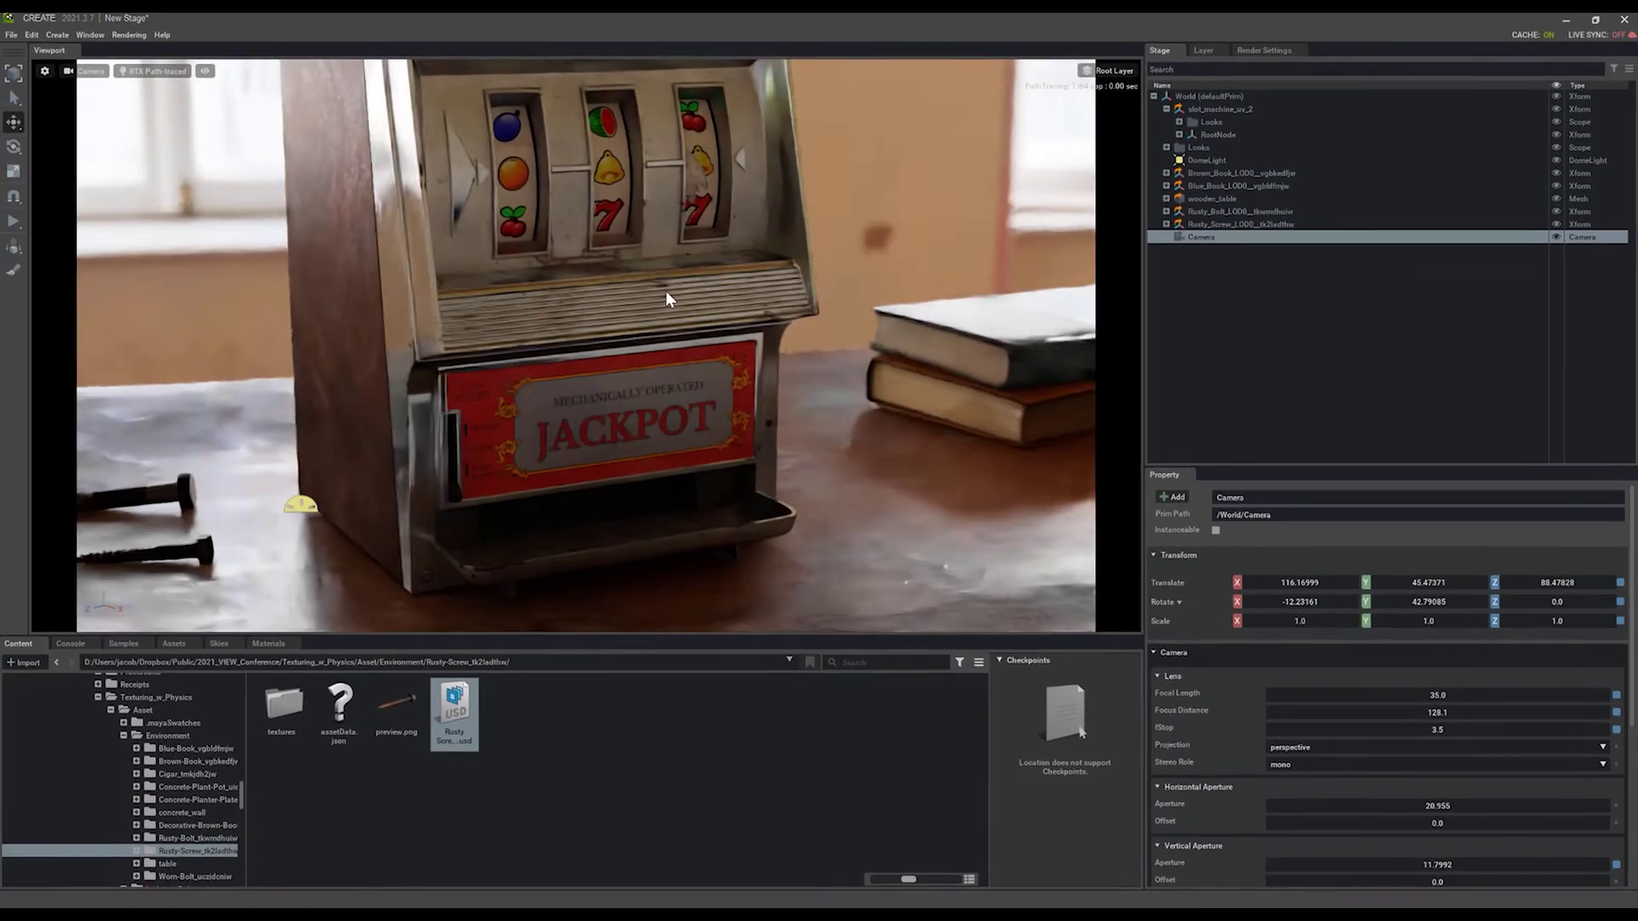
{"action": "mouse_move", "coordinate": [592, 298]}
{"action": "left_mouse_down", "text": "alt"}
{"action": "mouse_move", "coordinate": [611, 271]}
{"action": "mouse_move", "coordinate": [674, 271]}
{"action": "mouse_move", "coordinate": [688, 305]}
{"action": "left_mouse_up", "text": "alt"}
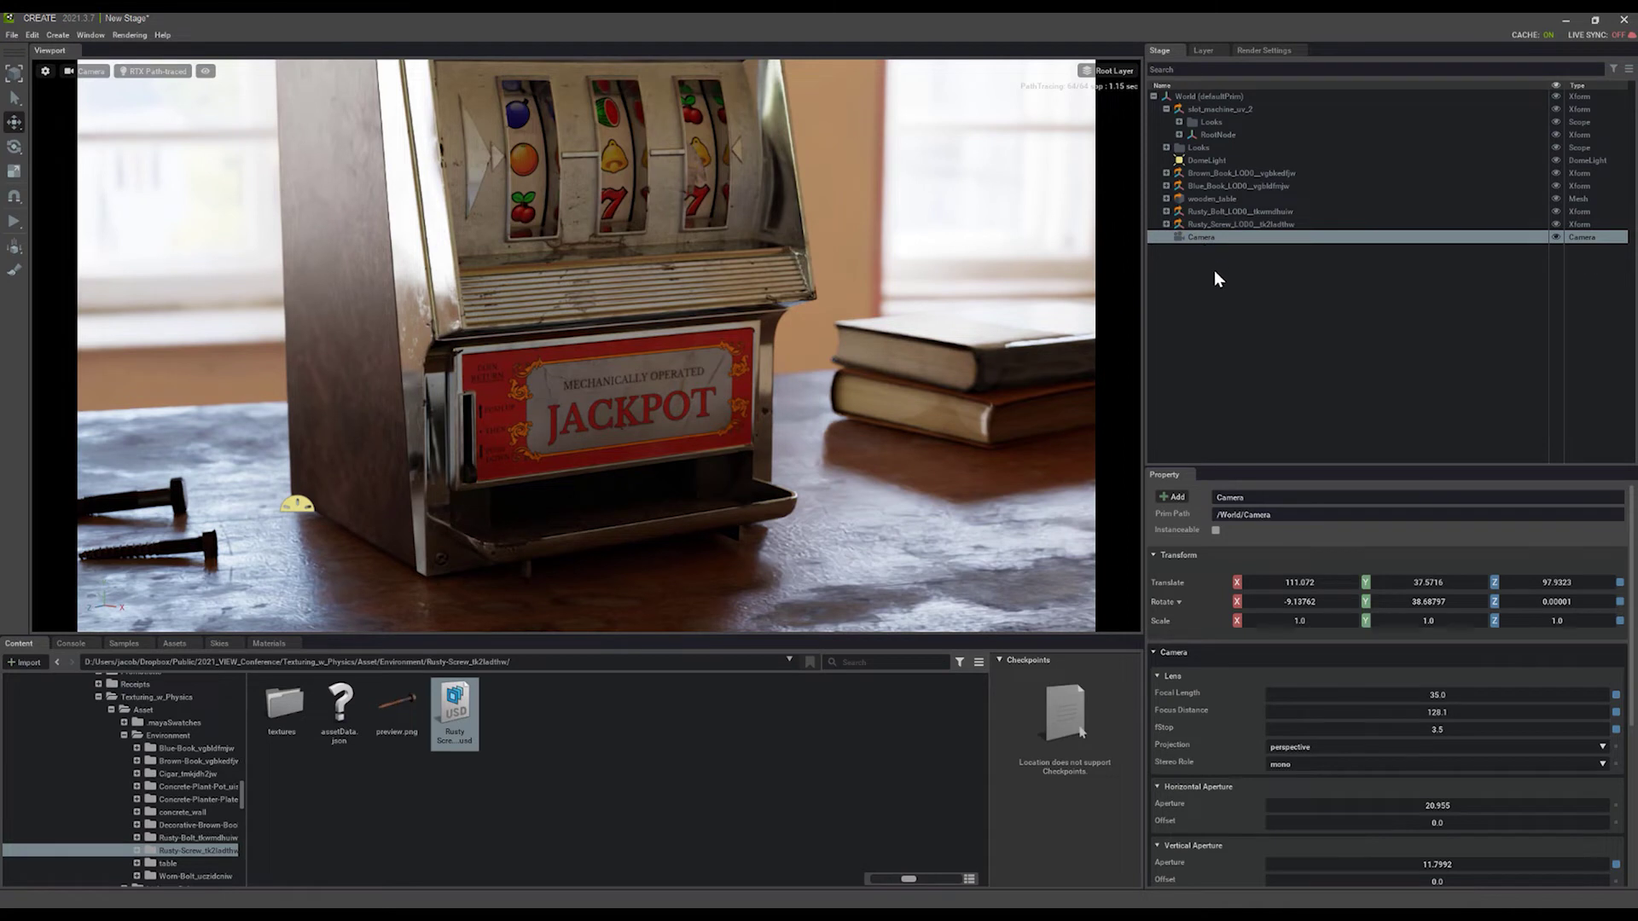
{"action": "key", "text": "ctrl+d"}
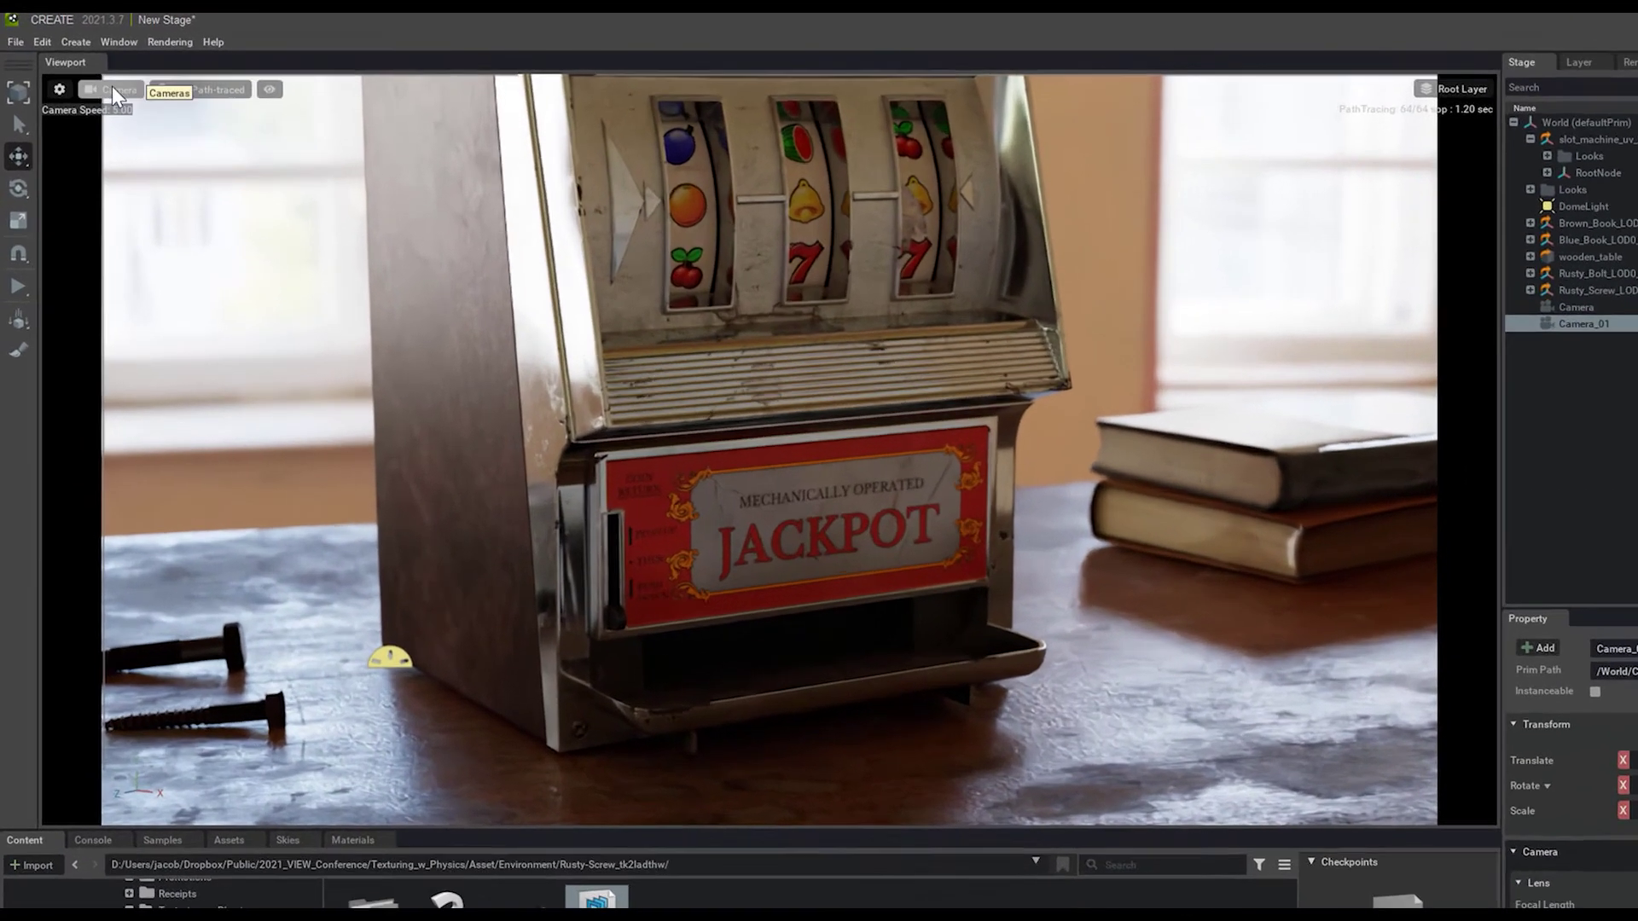
Step: Look through Camera_01 and fly it closer toward the JACKPOT panel
{"action": "left_click", "coordinate": [113, 88]}
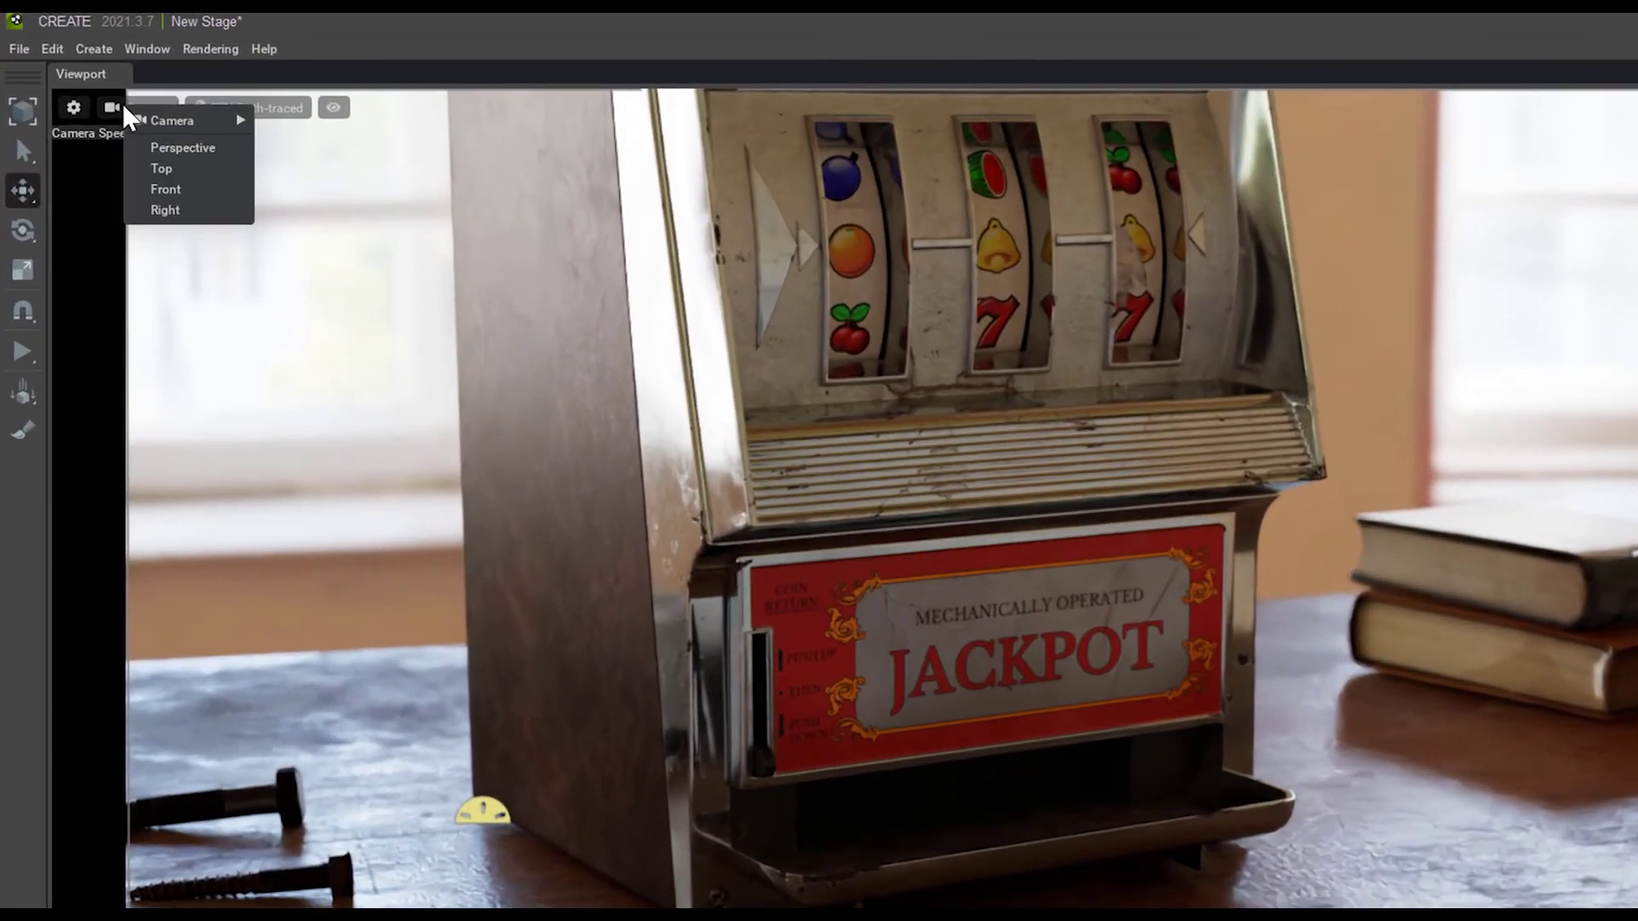
{"action": "mouse_move", "coordinate": [121, 102]}
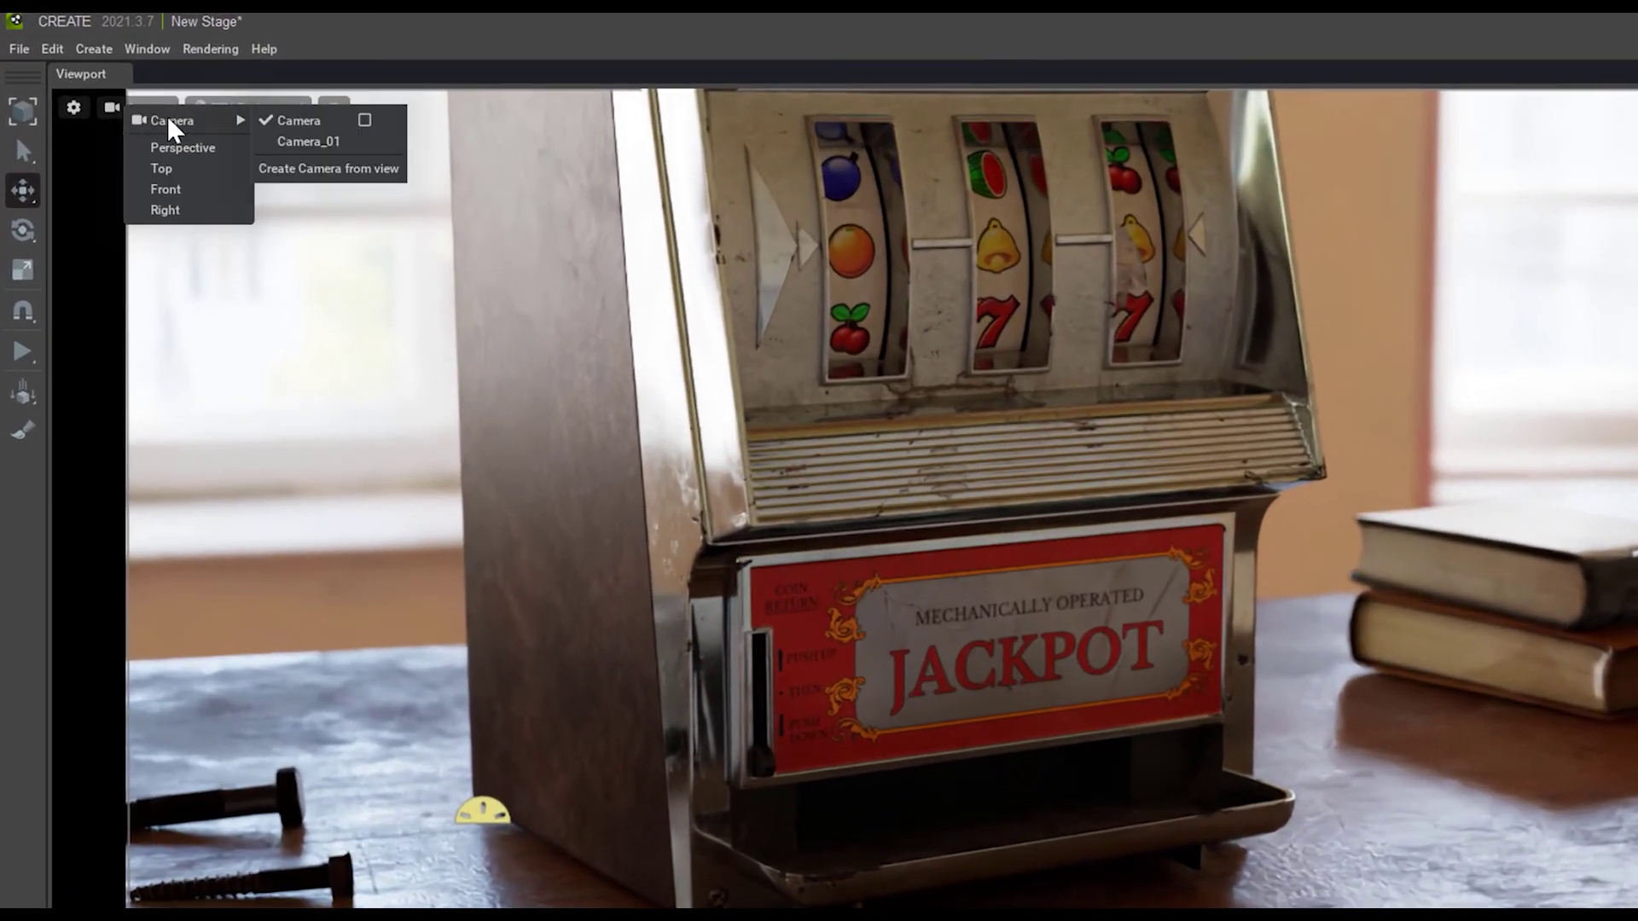
{"action": "left_click", "coordinate": [294, 141]}
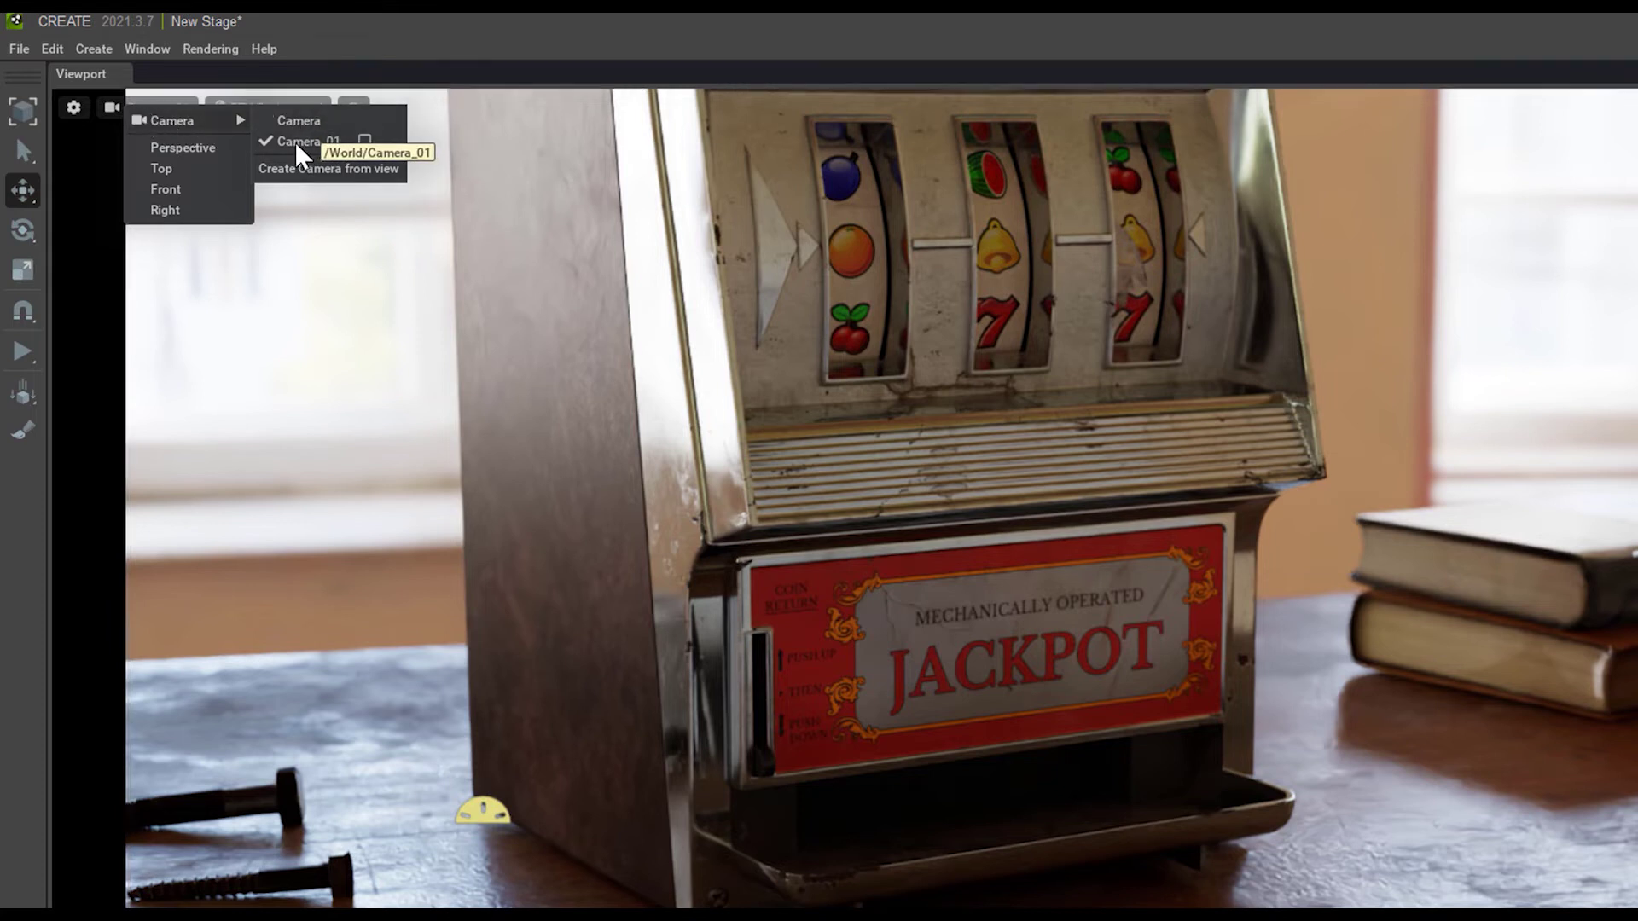
{"action": "left_click", "coordinate": [1047, 486]}
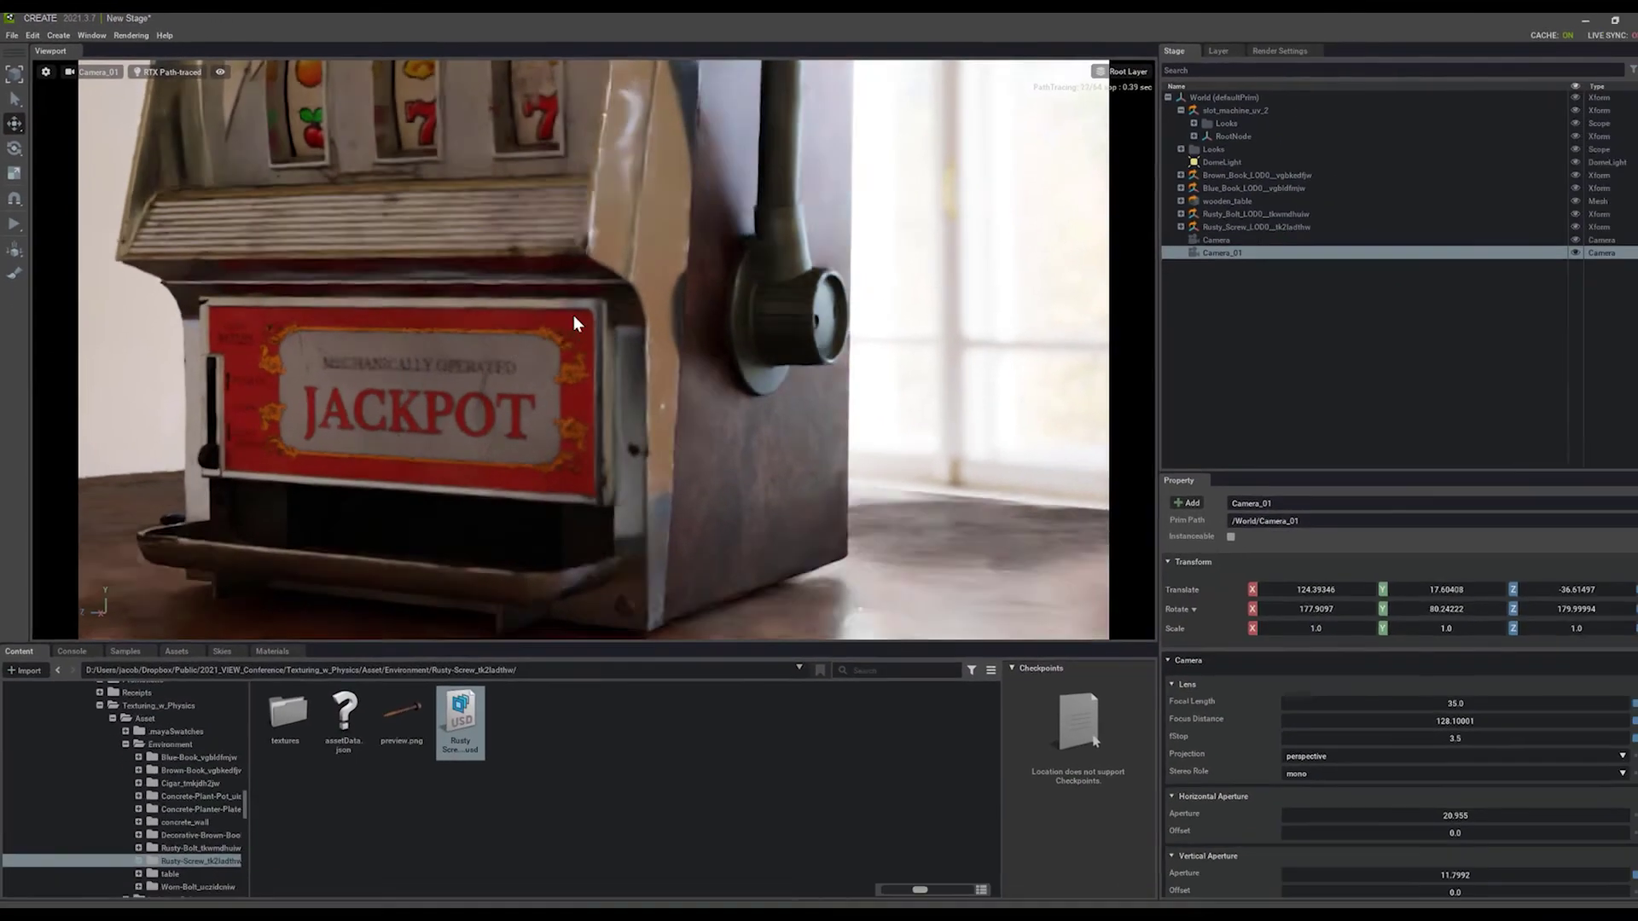
{"action": "mouse_move", "coordinate": [573, 315]}
{"action": "right_mouse_down"}
{"action": "mouse_move", "coordinate": [510, 326]}
{"action": "mouse_move", "coordinate": [563, 283]}
{"action": "mouse_move", "coordinate": [560, 310]}
{"action": "right_mouse_up"}
Step: Give Camera_01 a Focus Distance of 67.2 and an fStop of 5.0
{"action": "left_click_drag", "start_coordinate": [1452, 726], "coordinate": [1268, 696]}
{"action": "left_click_drag", "start_coordinate": [1094, 691], "coordinate": [1051, 688]}
{"action": "double_click", "coordinate": [1437, 729]}
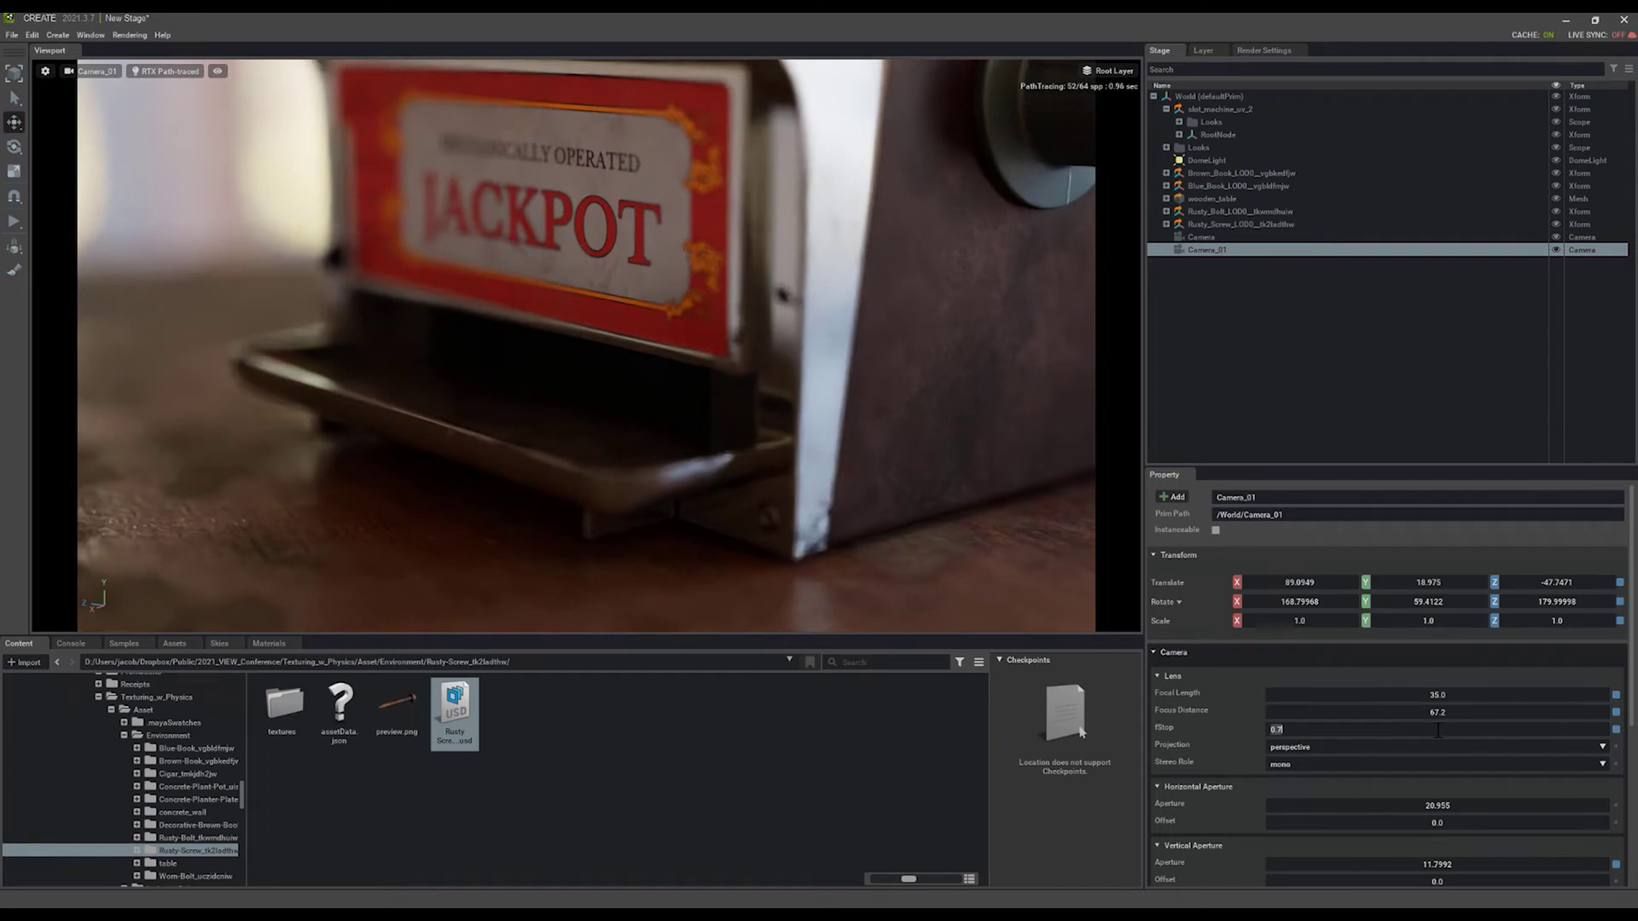
{"action": "type", "text": "1.8"}
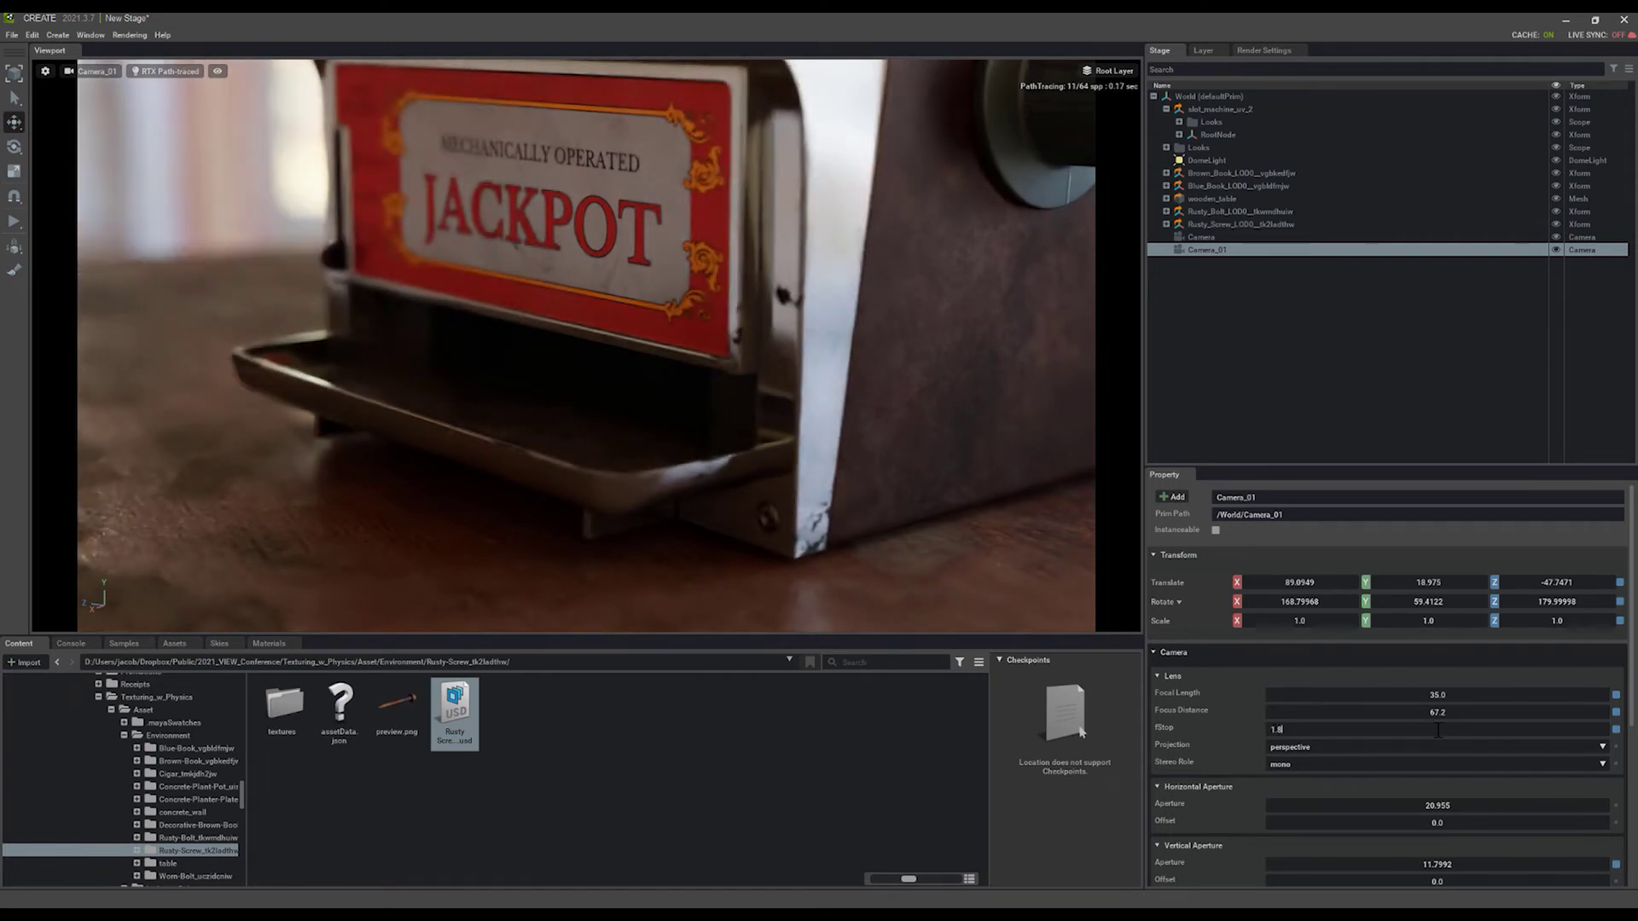
{"action": "key", "text": "Return"}
{"action": "double_click", "coordinate": [1436, 728]}
{"action": "type", "text": "5"}
{"action": "key", "text": "Return"}
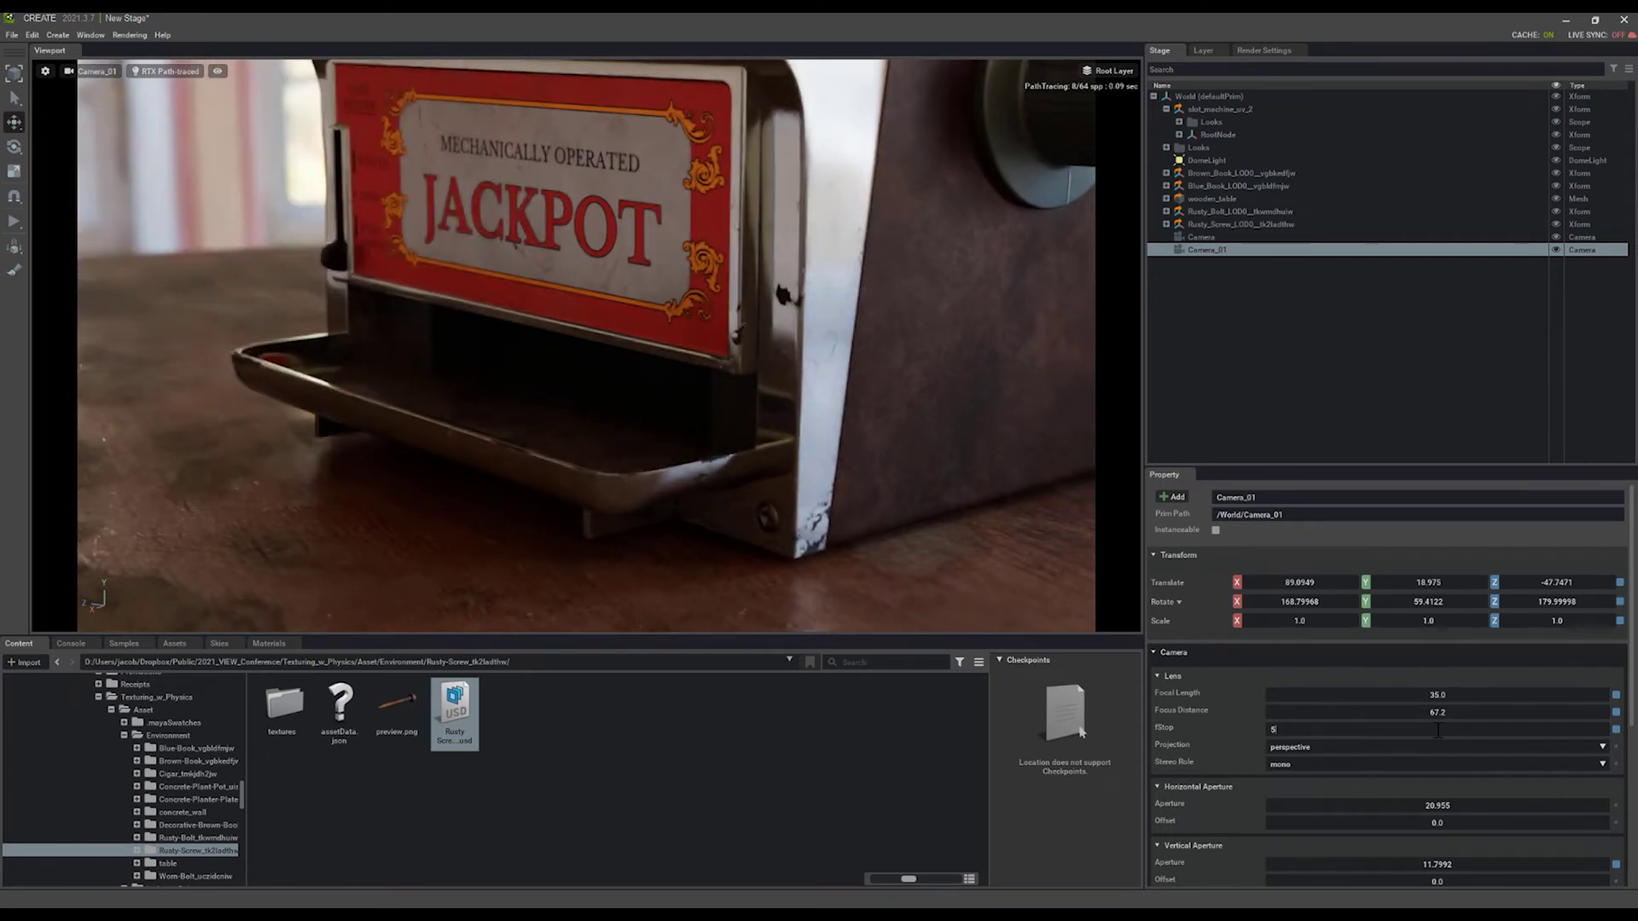
Step: Switch the viewport back to the original Camera
{"action": "left_click", "coordinate": [108, 75]}
{"action": "mouse_move", "coordinate": [107, 82]}
{"action": "left_click", "coordinate": [218, 86]}
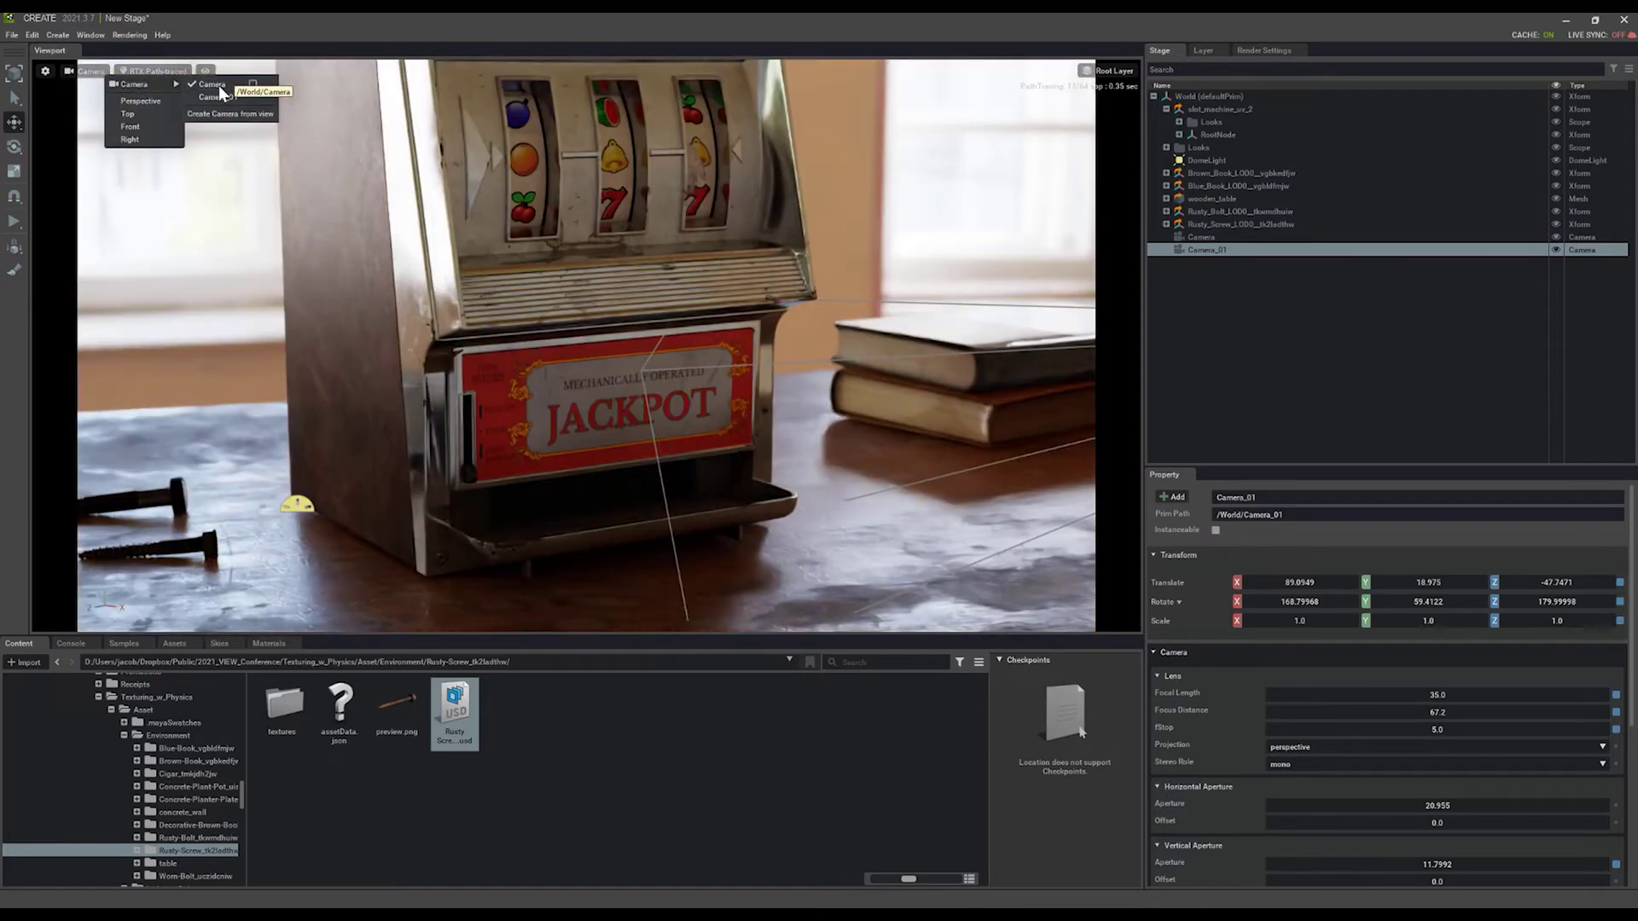
Step: Select the DomeLight, rotate it to about 269.3 on Y, then deselect it
{"action": "left_click", "coordinate": [638, 355]}
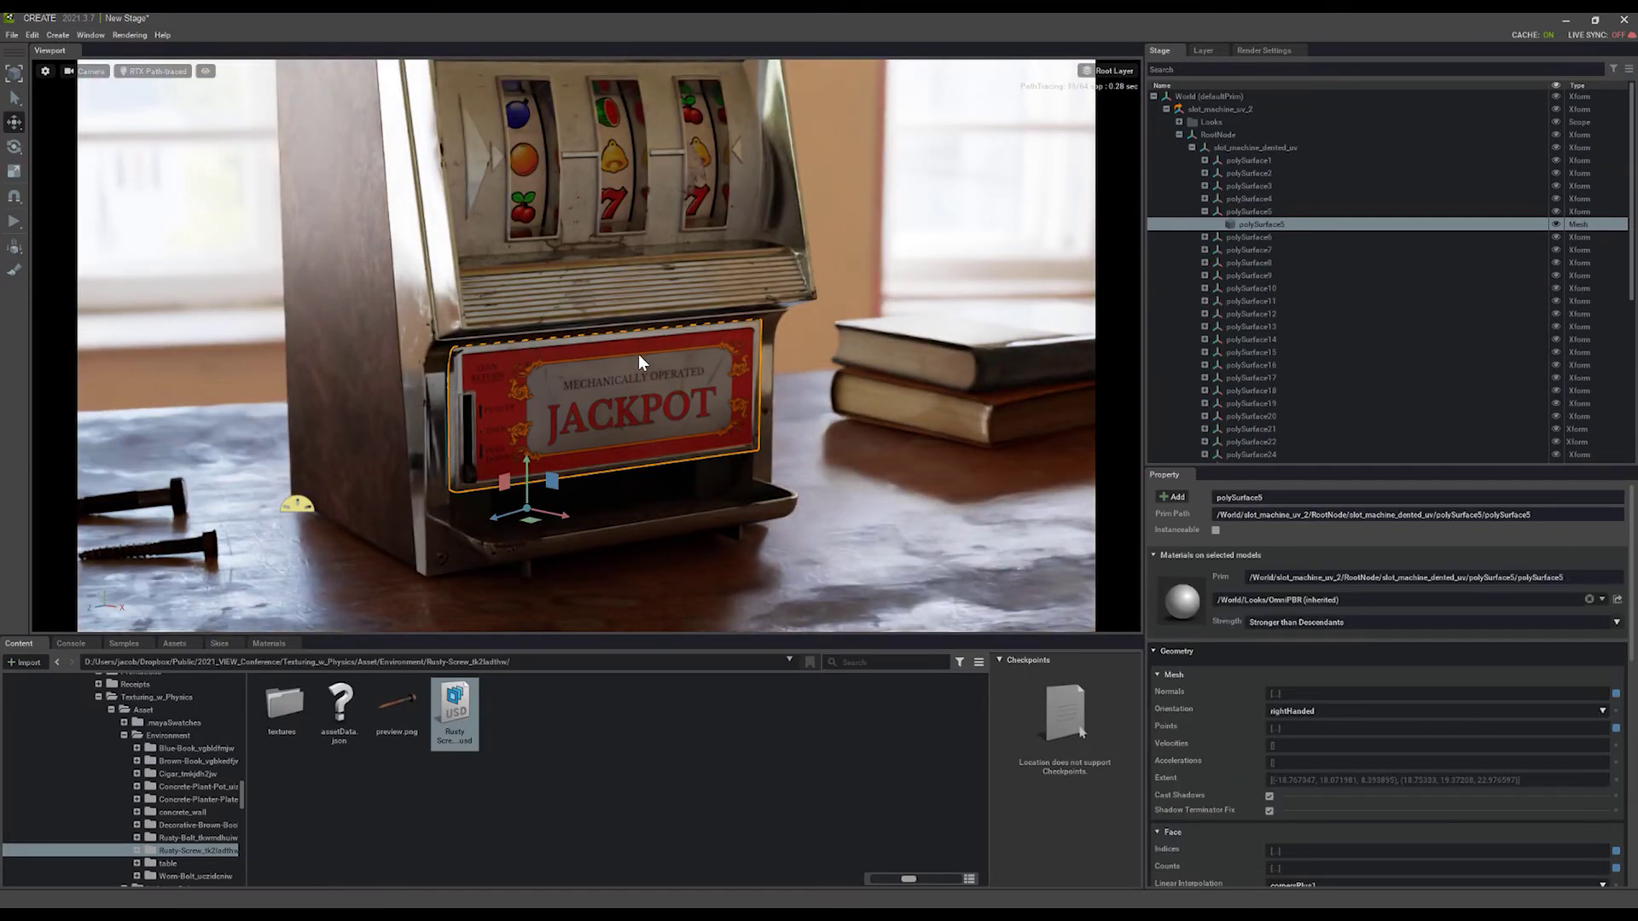
{"action": "key", "text": "Escape"}
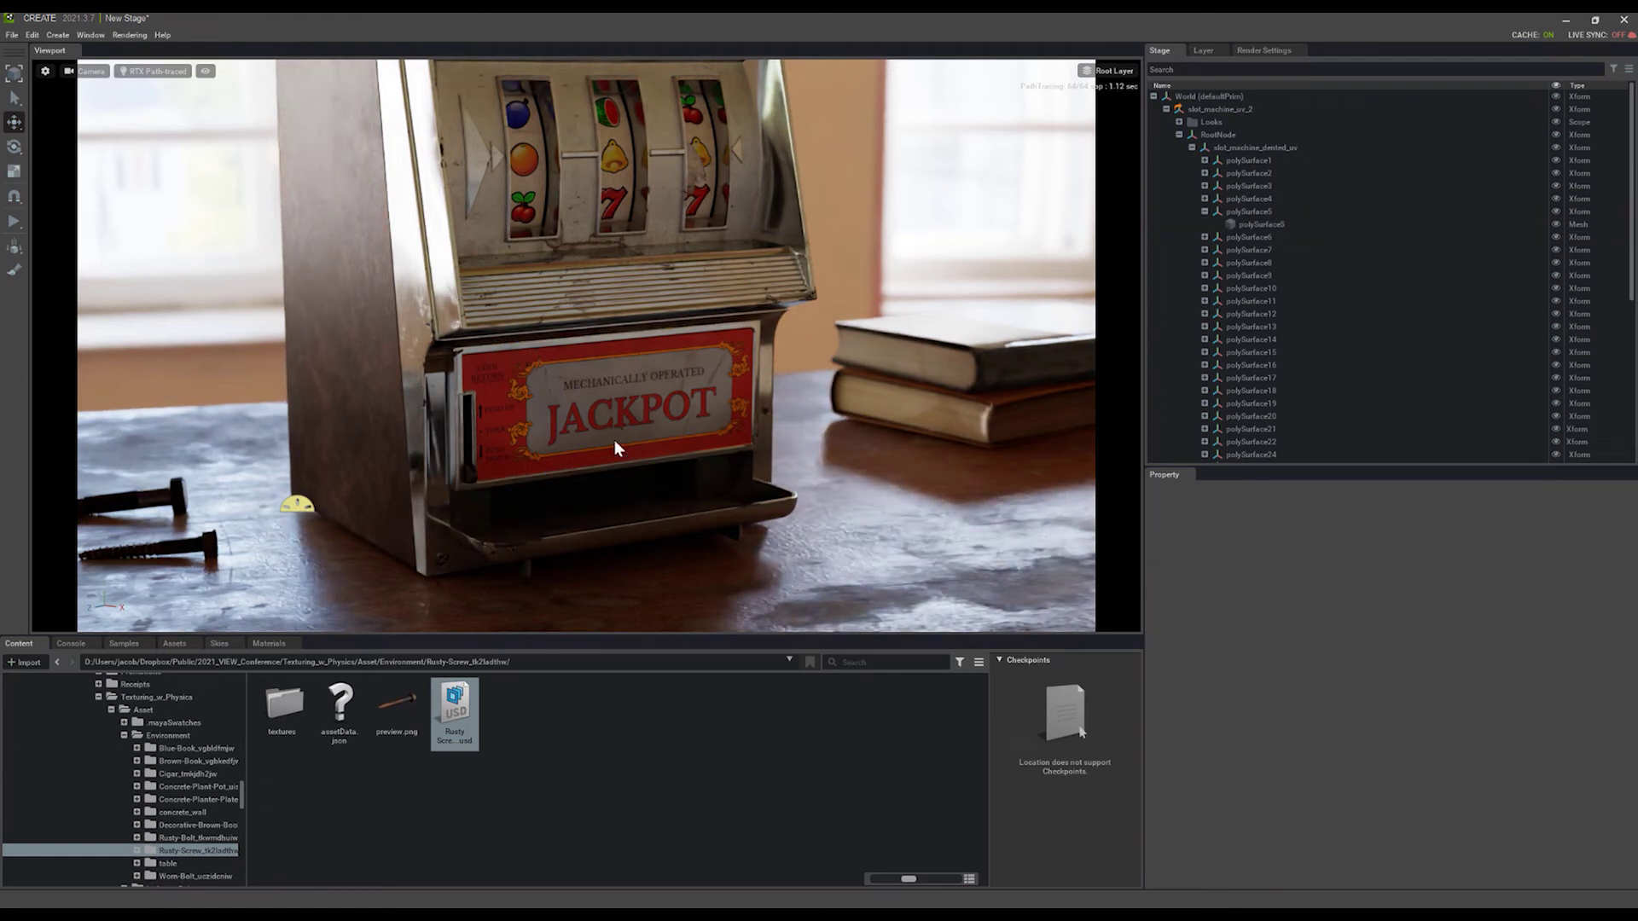
{"action": "left_click", "coordinate": [1165, 109]}
{"action": "left_click", "coordinate": [1200, 134]}
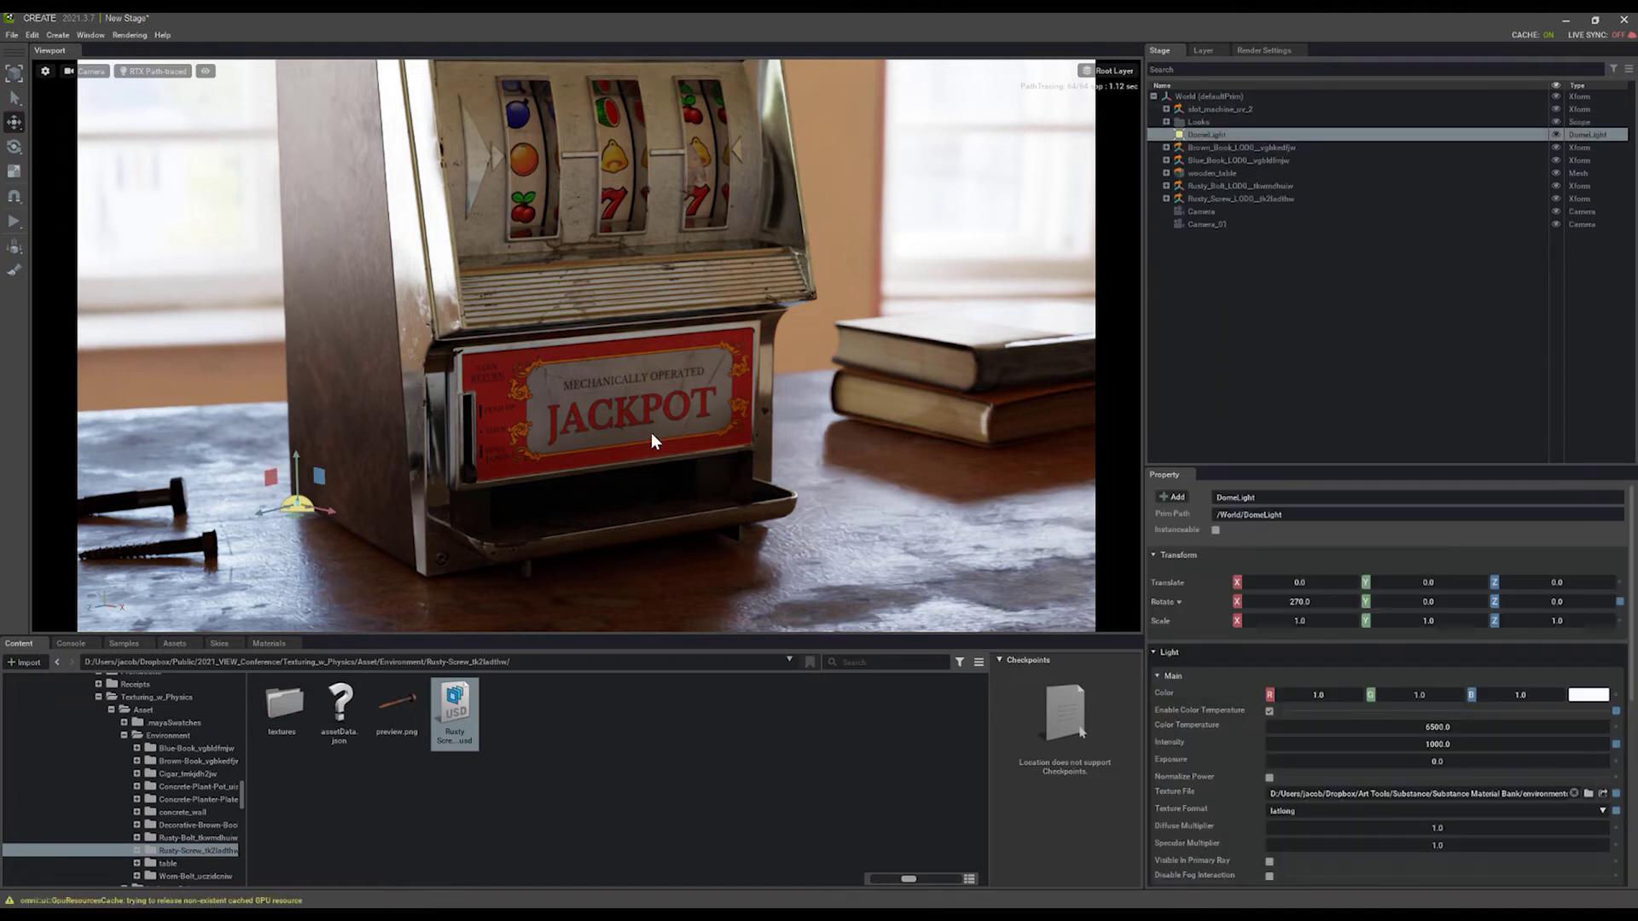
{"action": "key", "text": "e"}
{"action": "left_click_drag", "start_coordinate": [303, 513], "coordinate": [381, 511]}
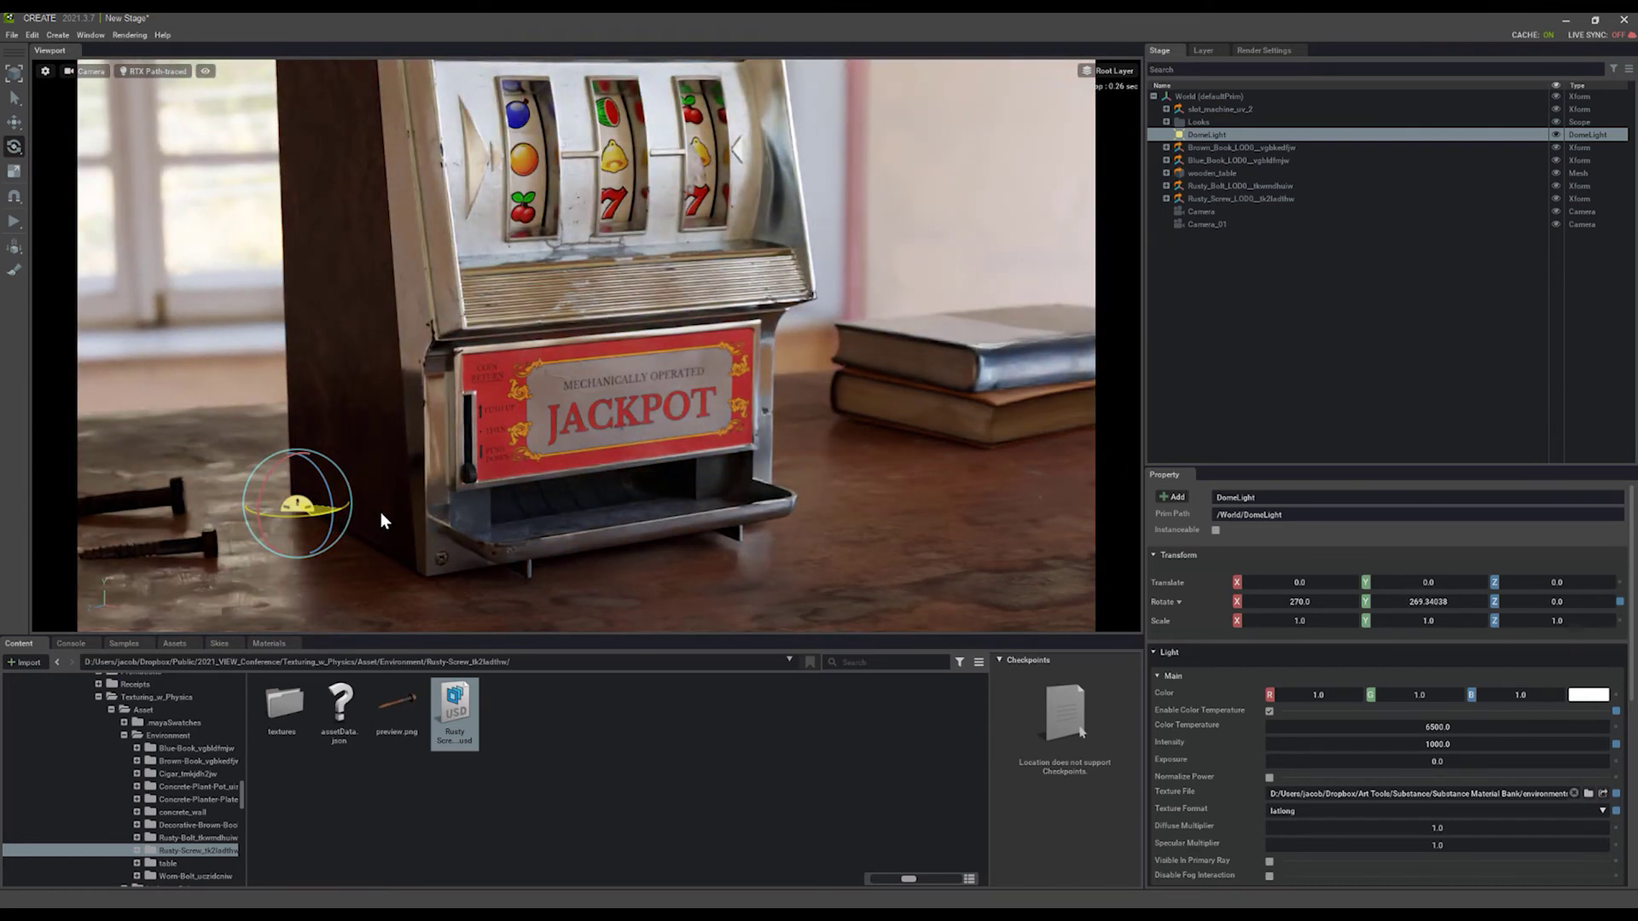
{"action": "key", "text": "Escape"}
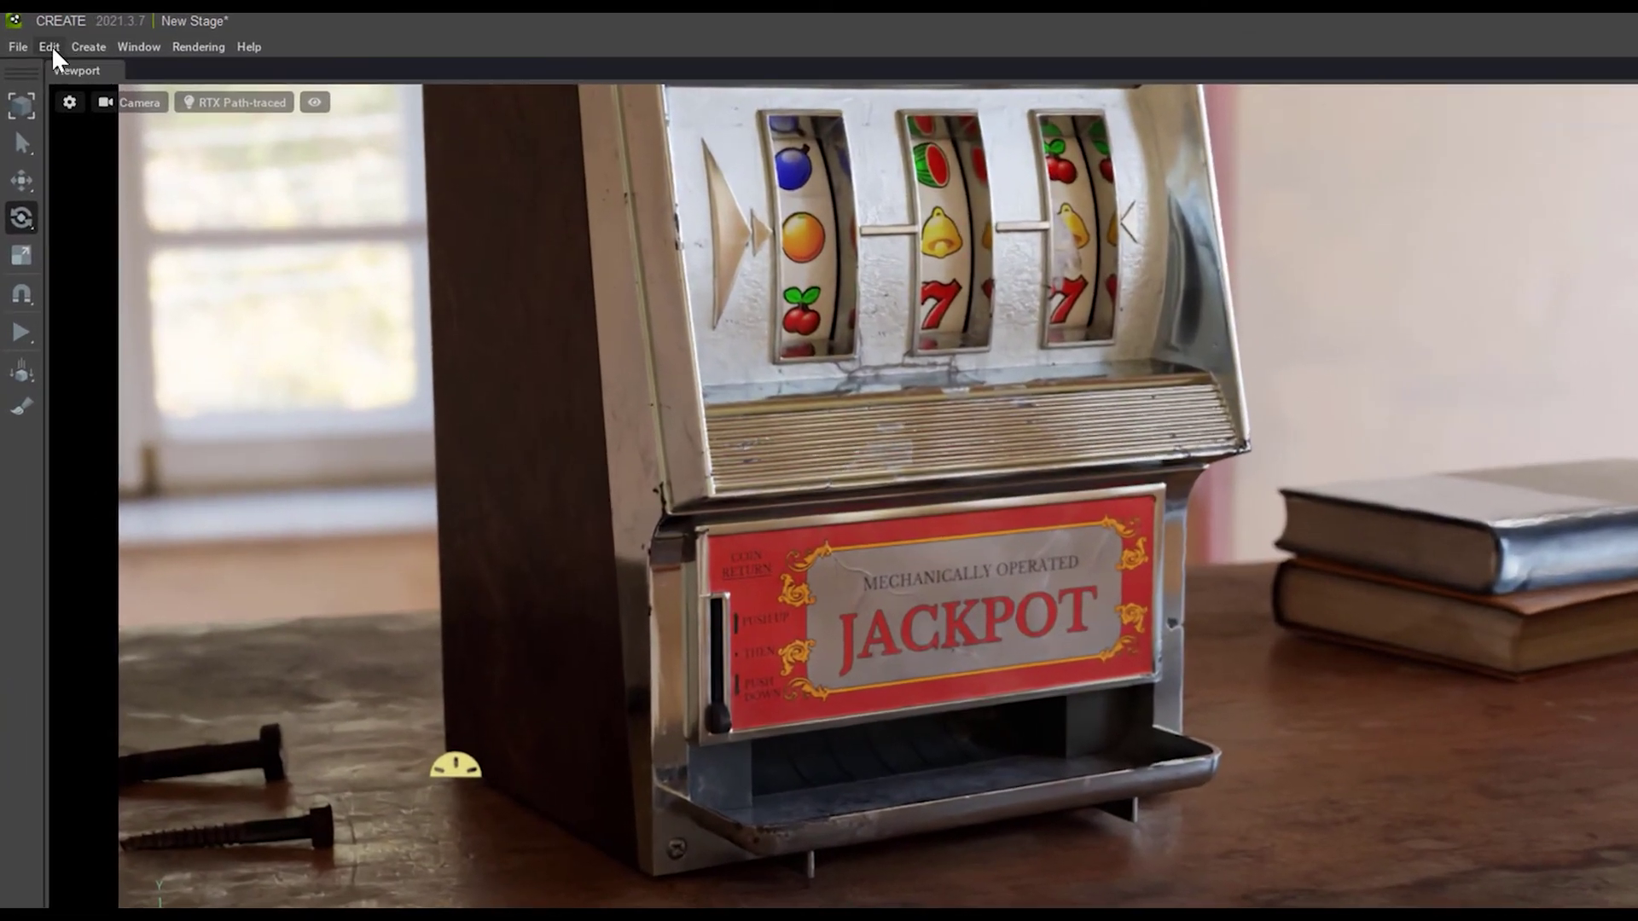
Step: Show the Capture Screenshot page of Edit > Preferences
{"action": "left_click", "coordinate": [50, 48]}
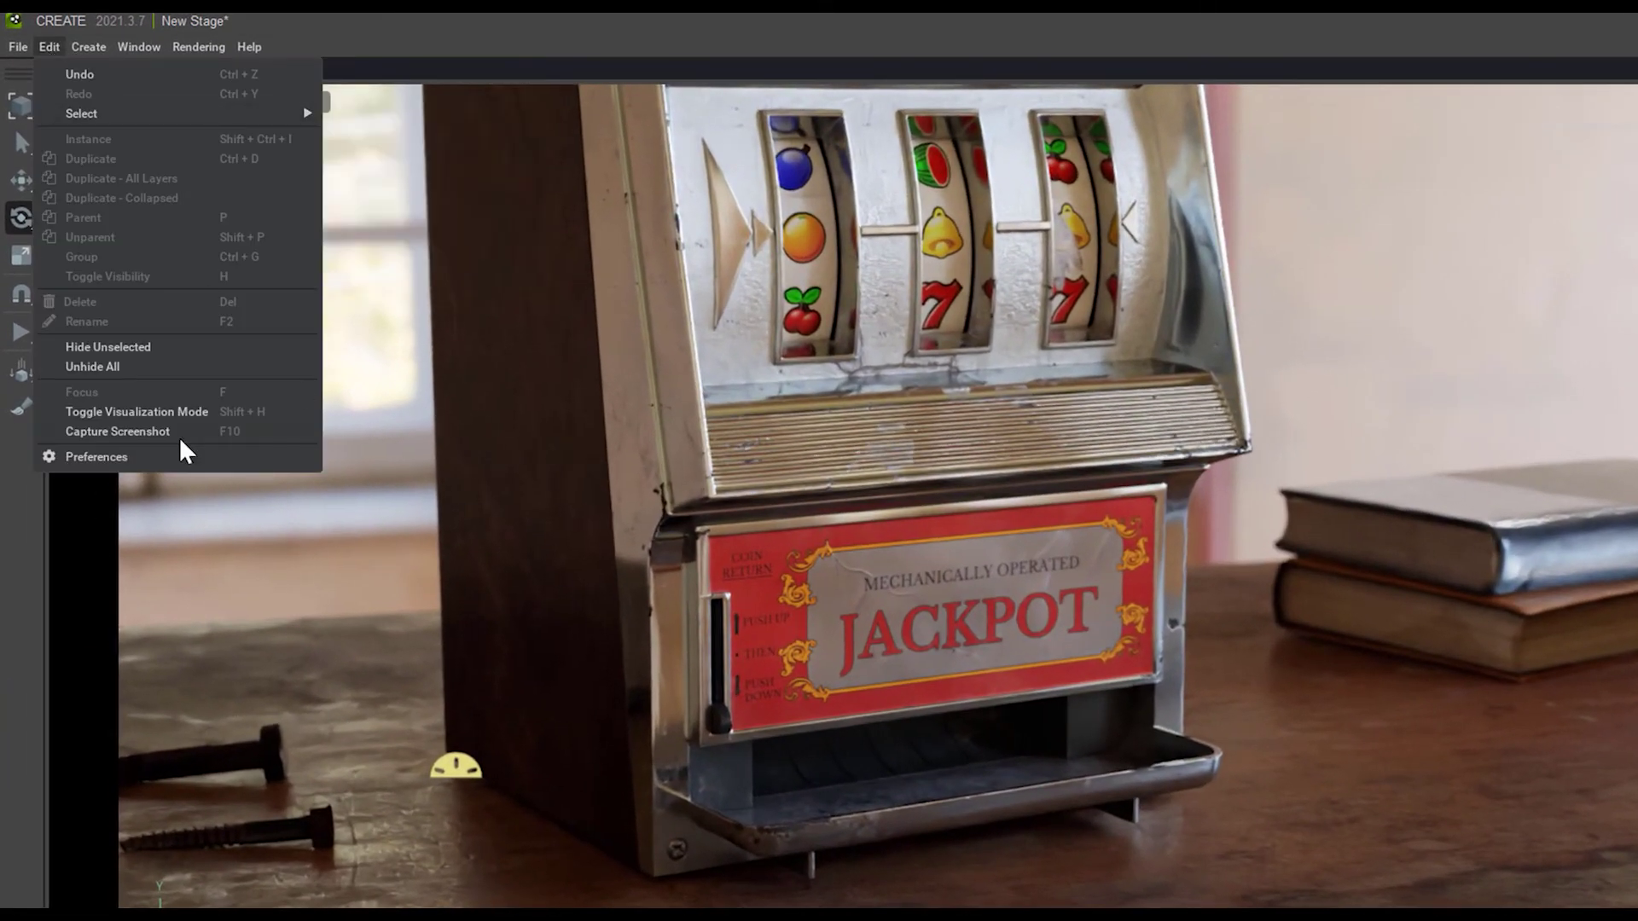
{"action": "left_click", "coordinate": [98, 457]}
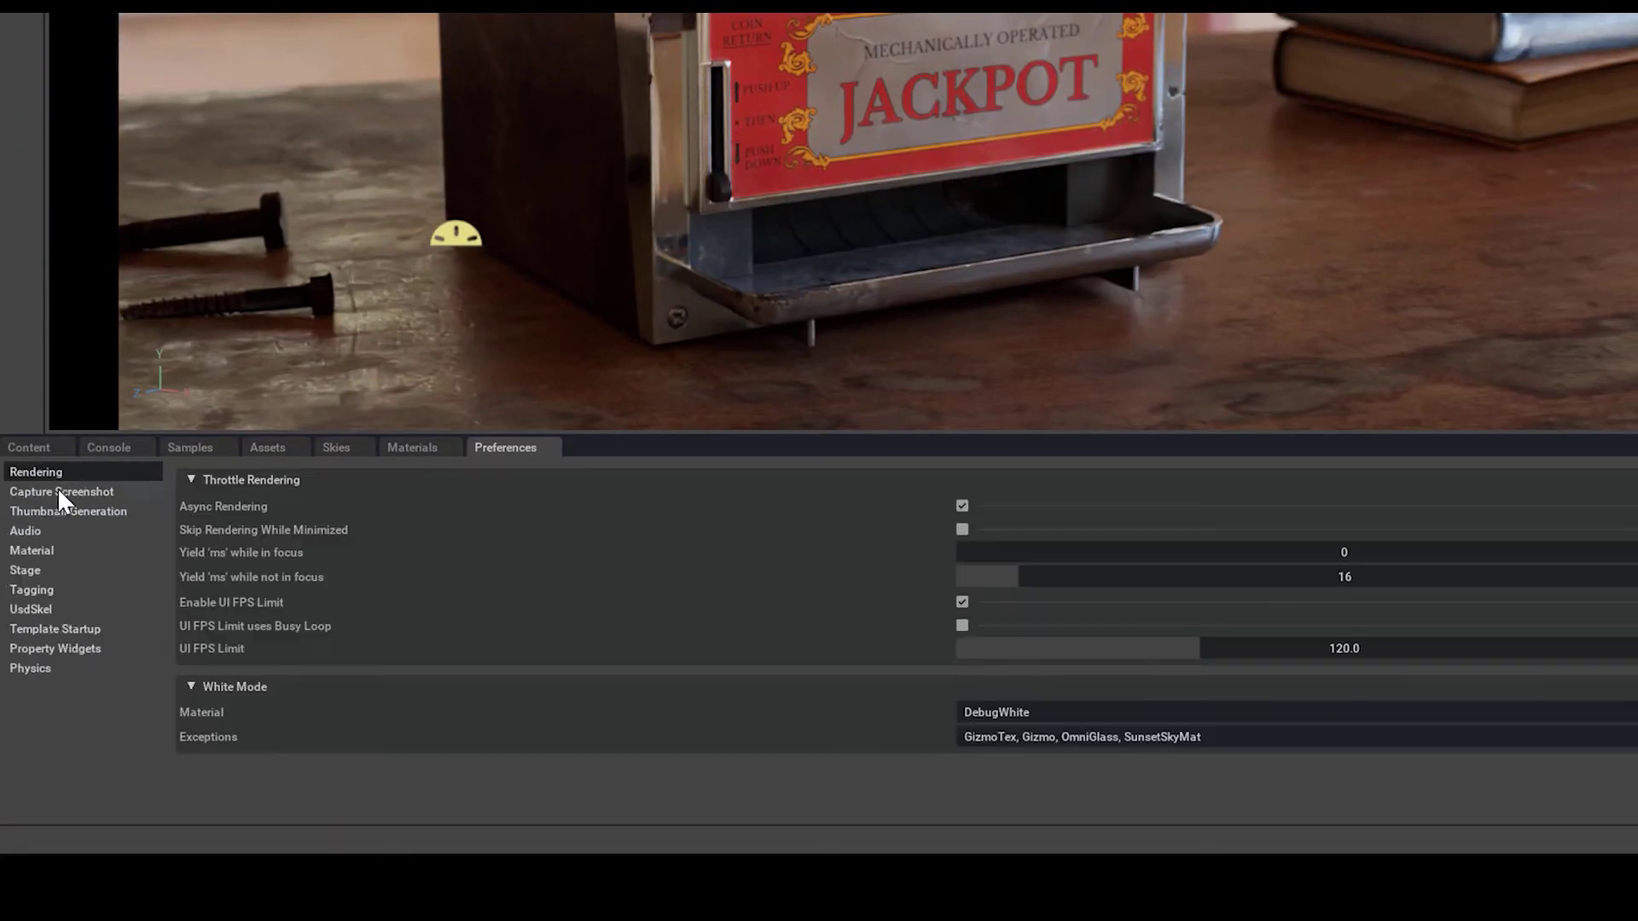
{"action": "left_click", "coordinate": [61, 493]}
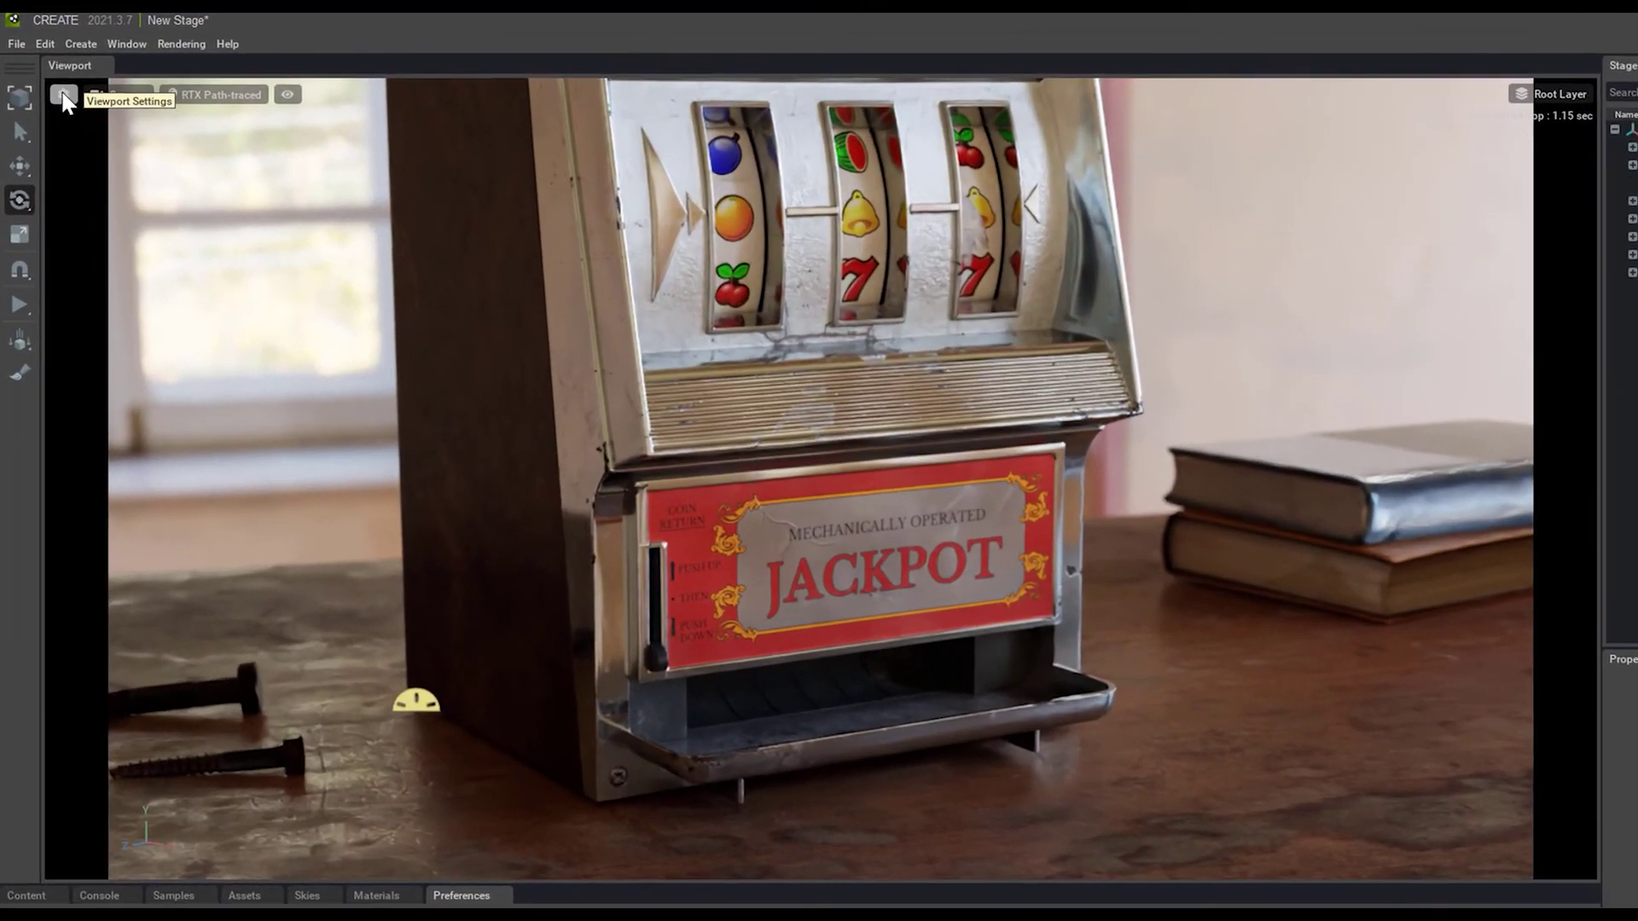
{"action": "left_click", "coordinate": [45, 71]}
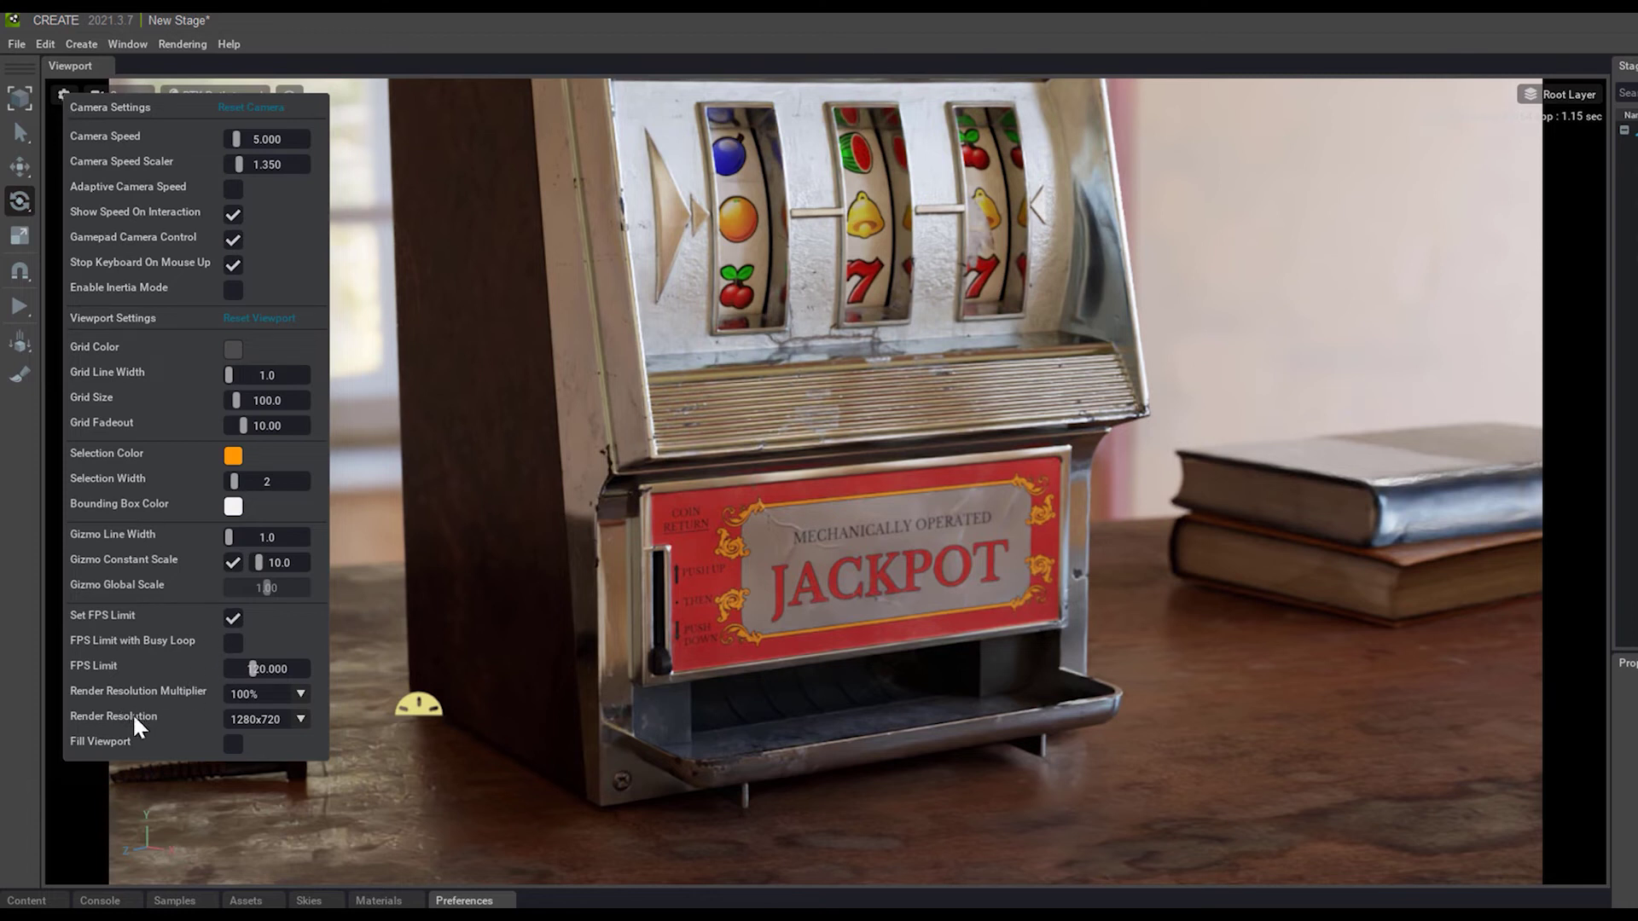
Step: Change the viewport render resolution from 1280x720 to 1920x1080
{"action": "left_click", "coordinate": [258, 717]}
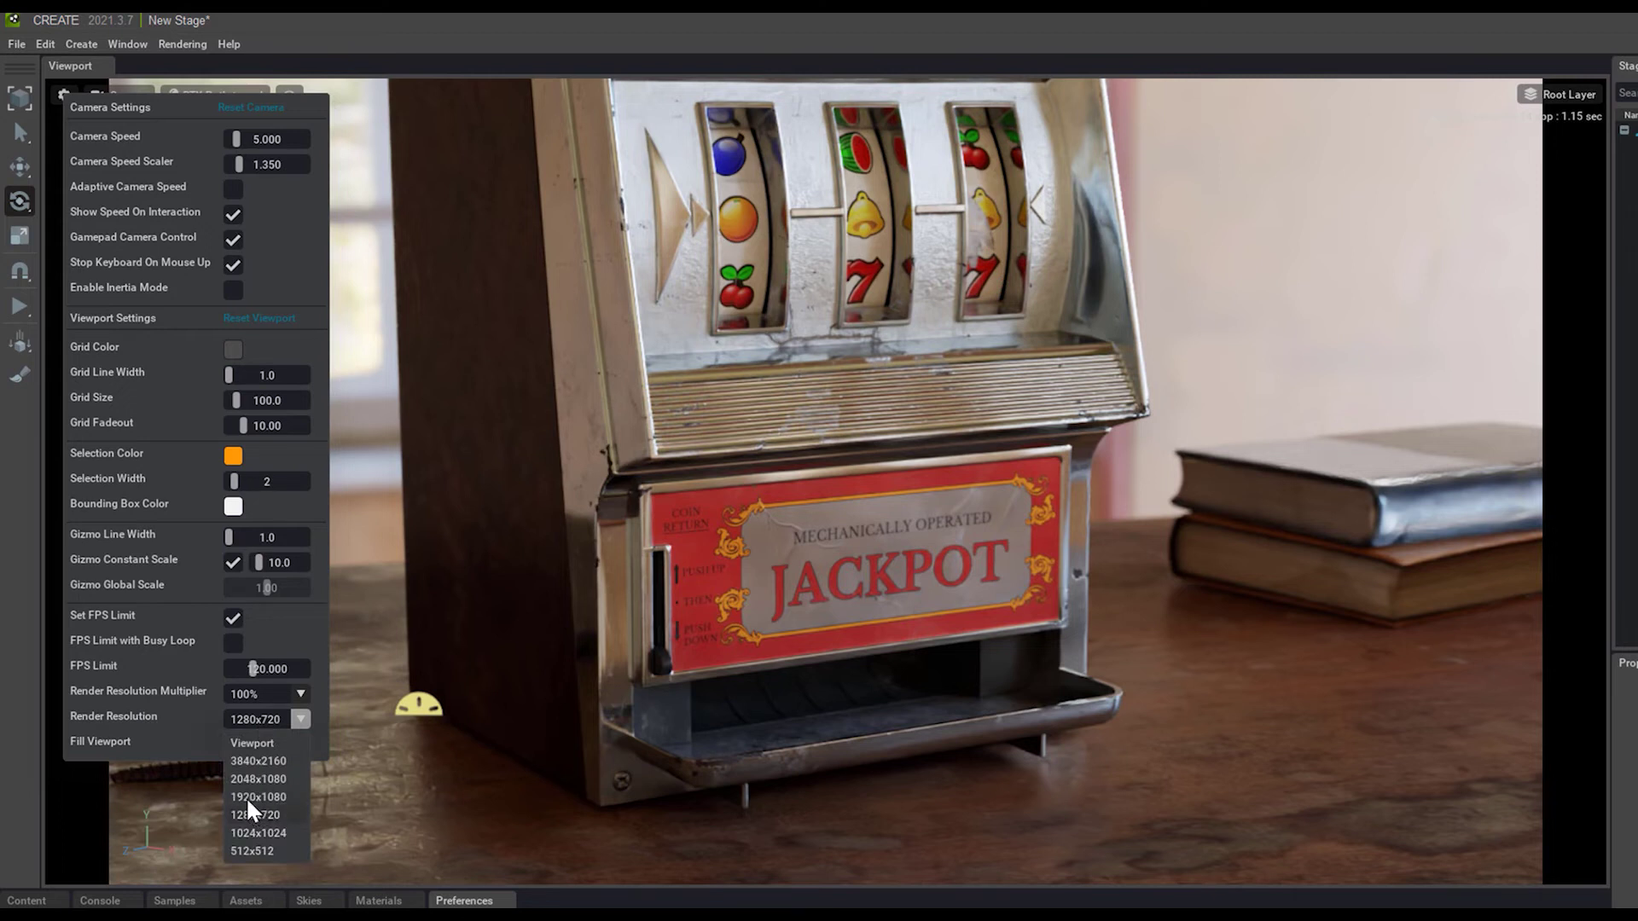
{"action": "left_click", "coordinate": [246, 798]}
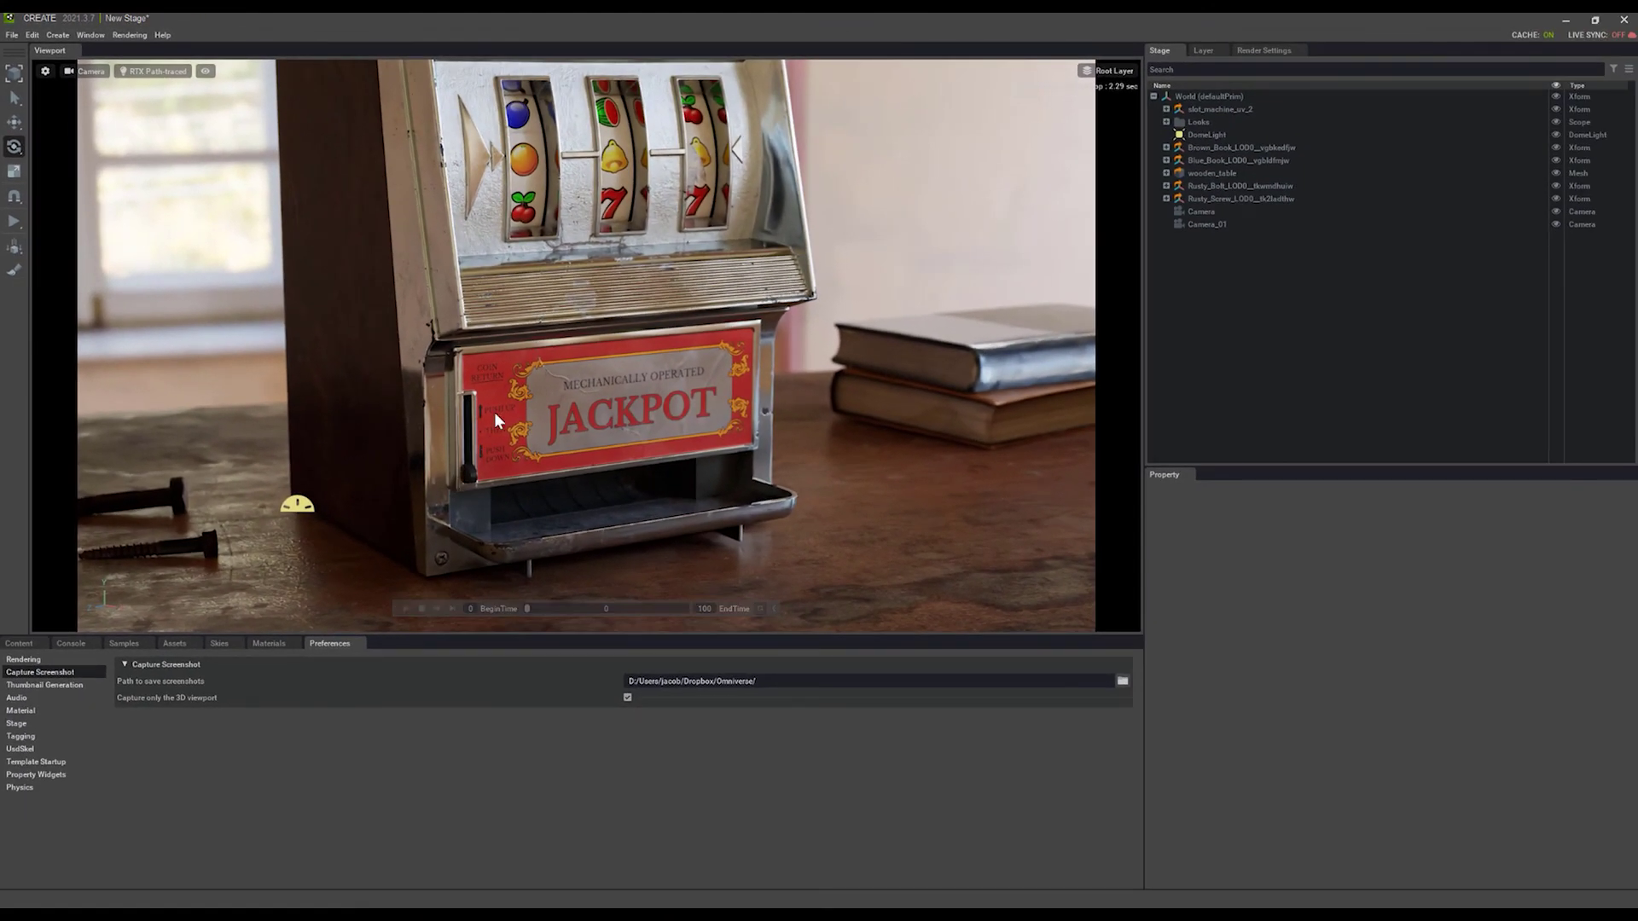
{"action": "left_click", "coordinate": [19, 643]}
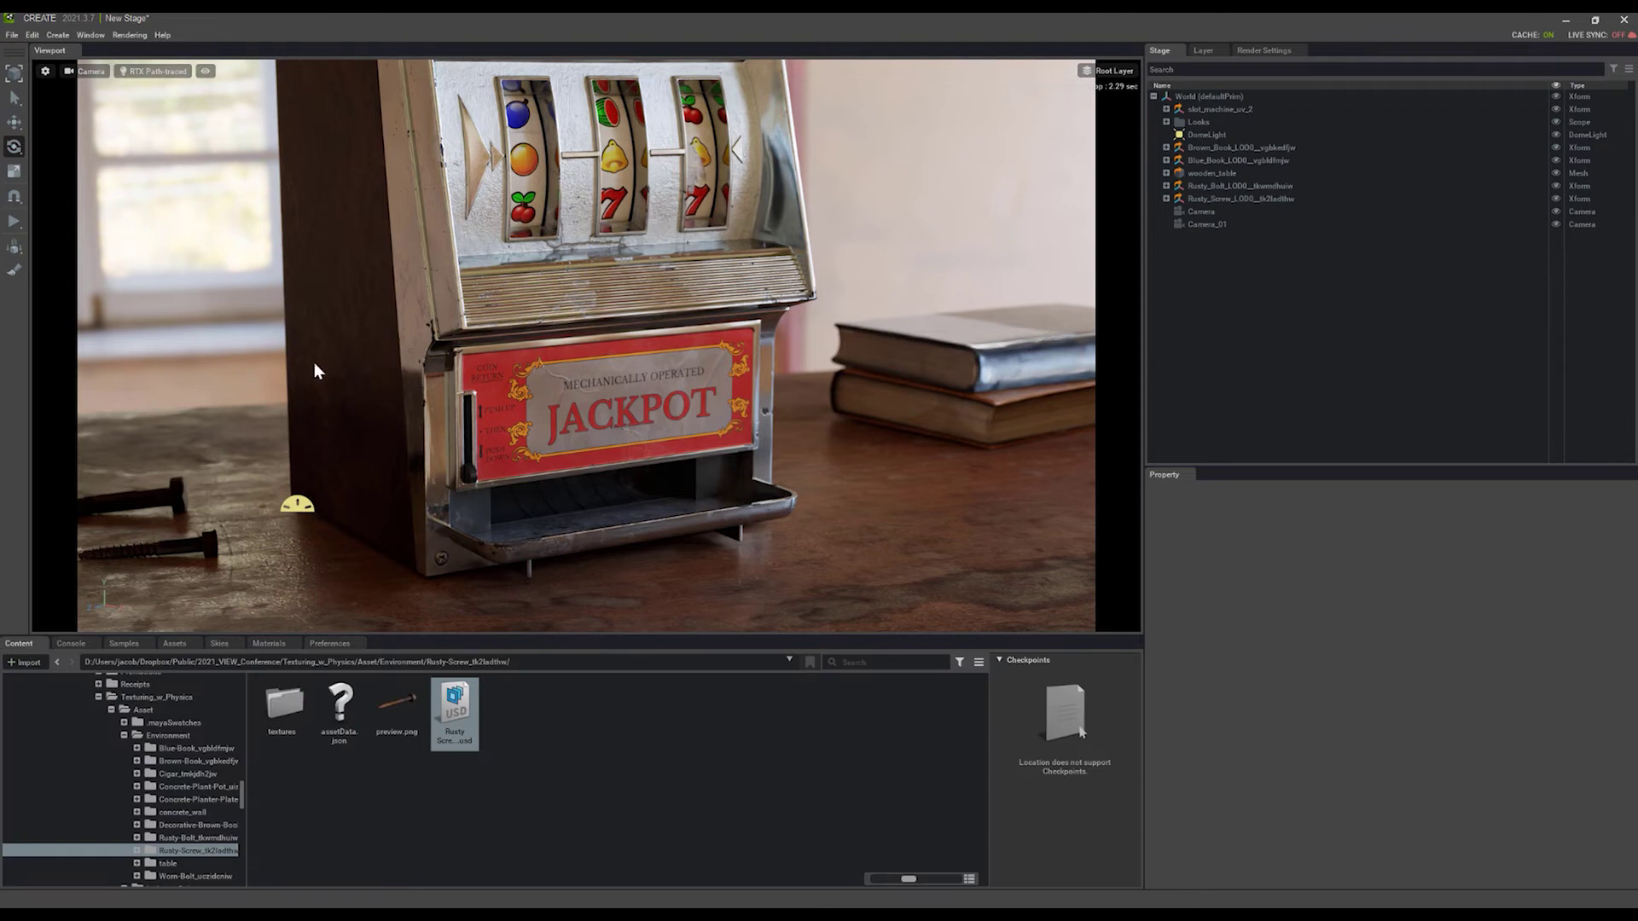
Step: Start a Save As of the stage, keeping USD as the file type
{"action": "left_click", "coordinate": [12, 36]}
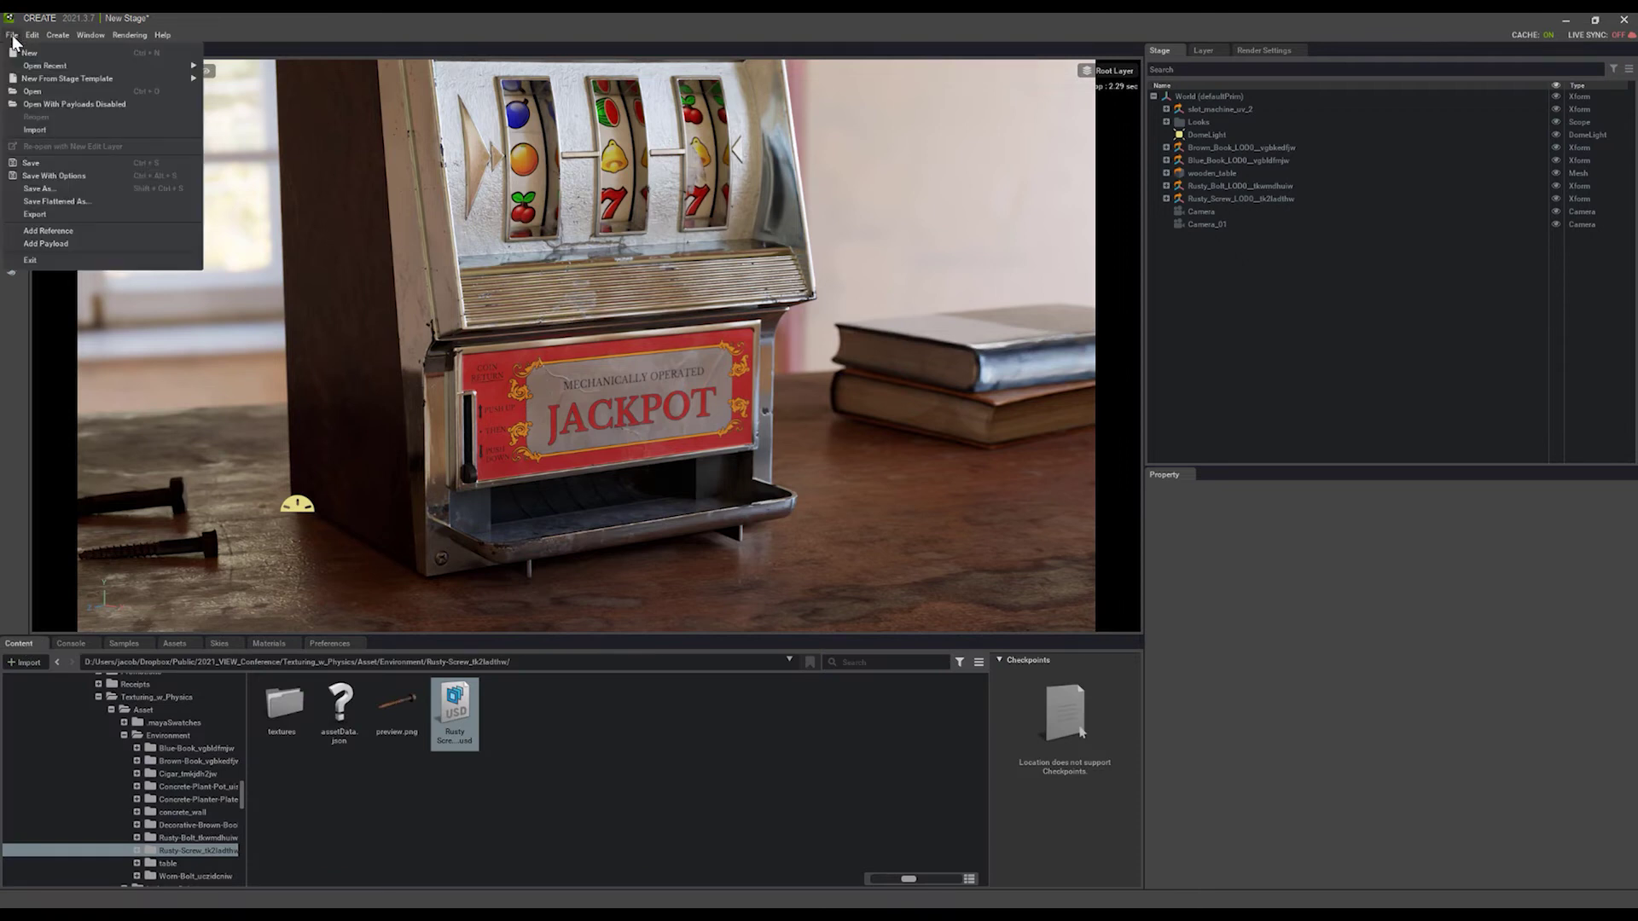
{"action": "left_click", "coordinate": [44, 186]}
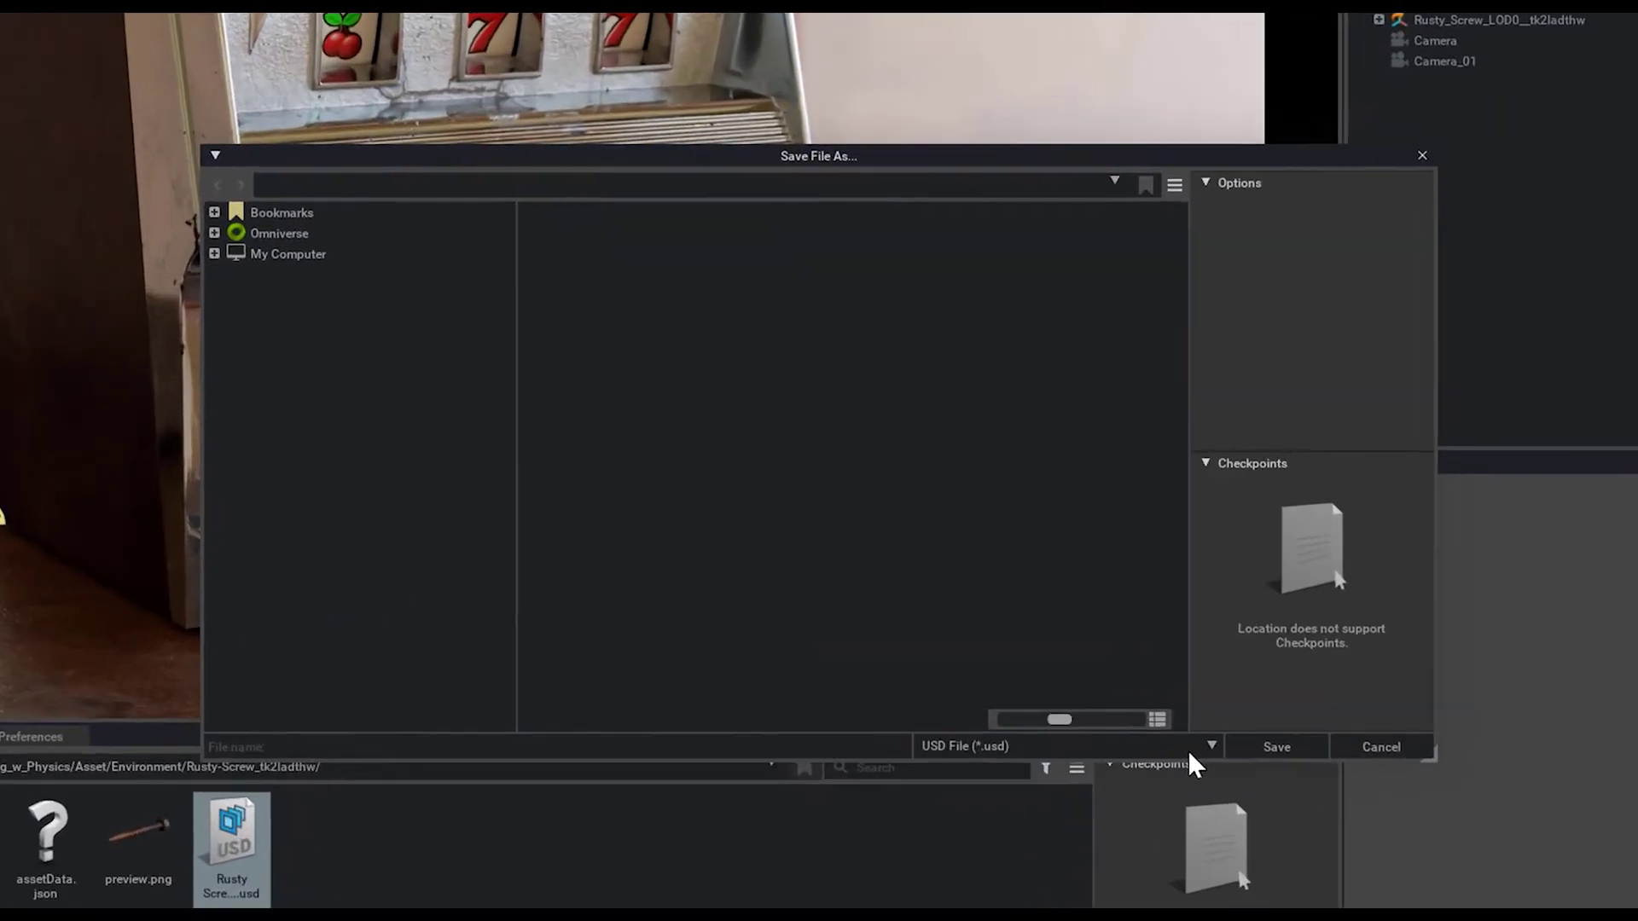
{"action": "left_click", "coordinate": [1047, 650]}
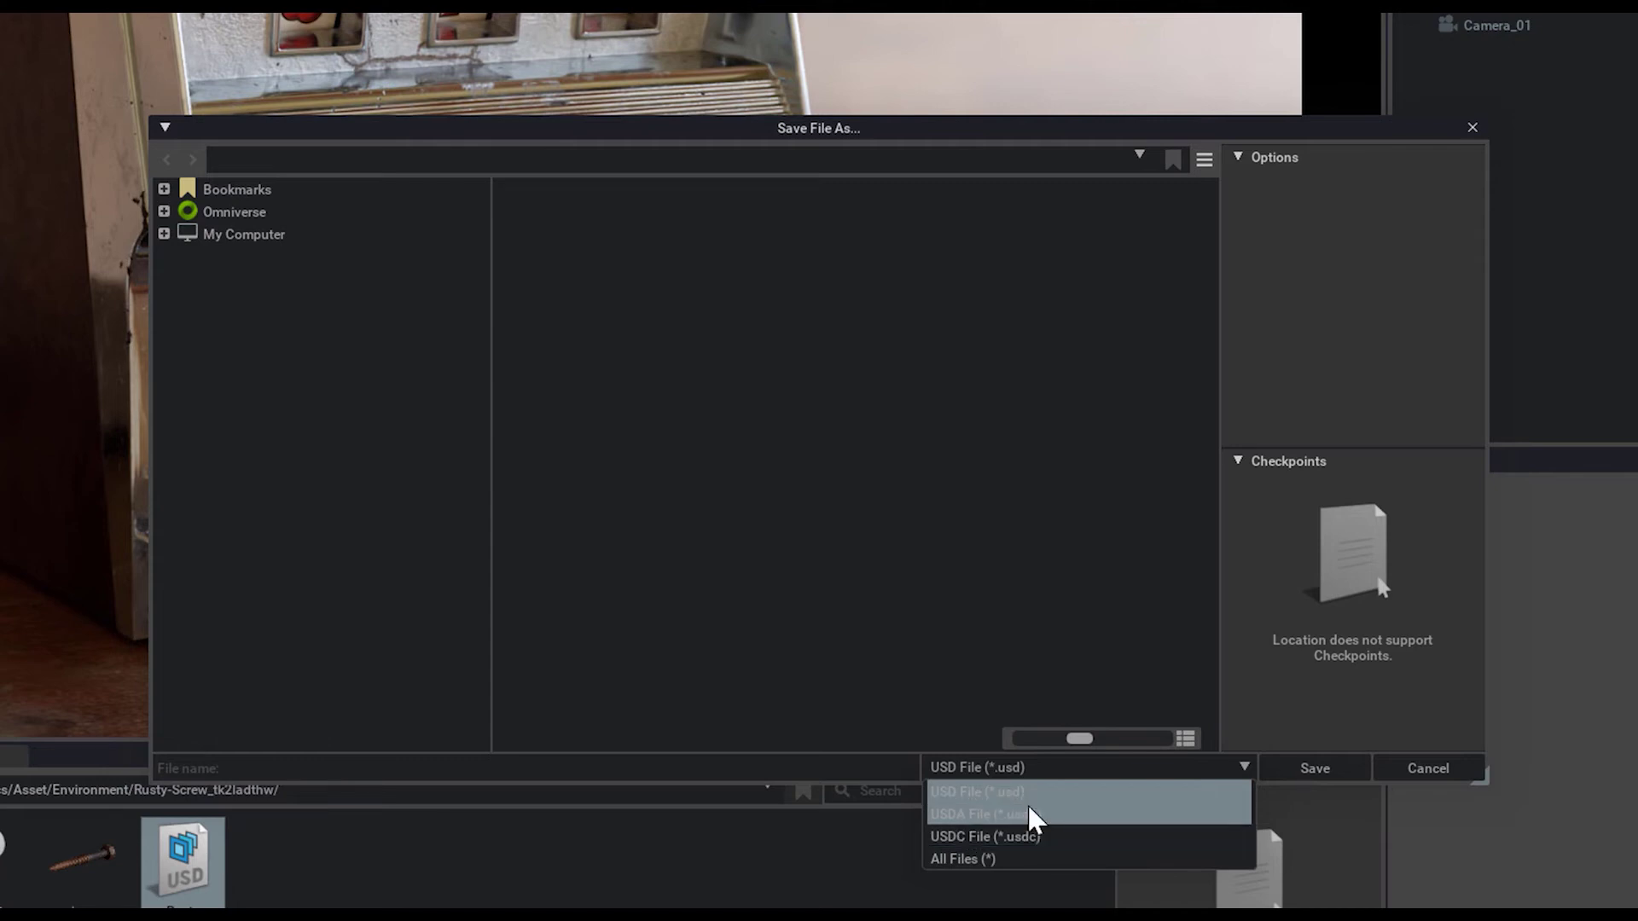
{"action": "left_click", "coordinate": [1179, 786]}
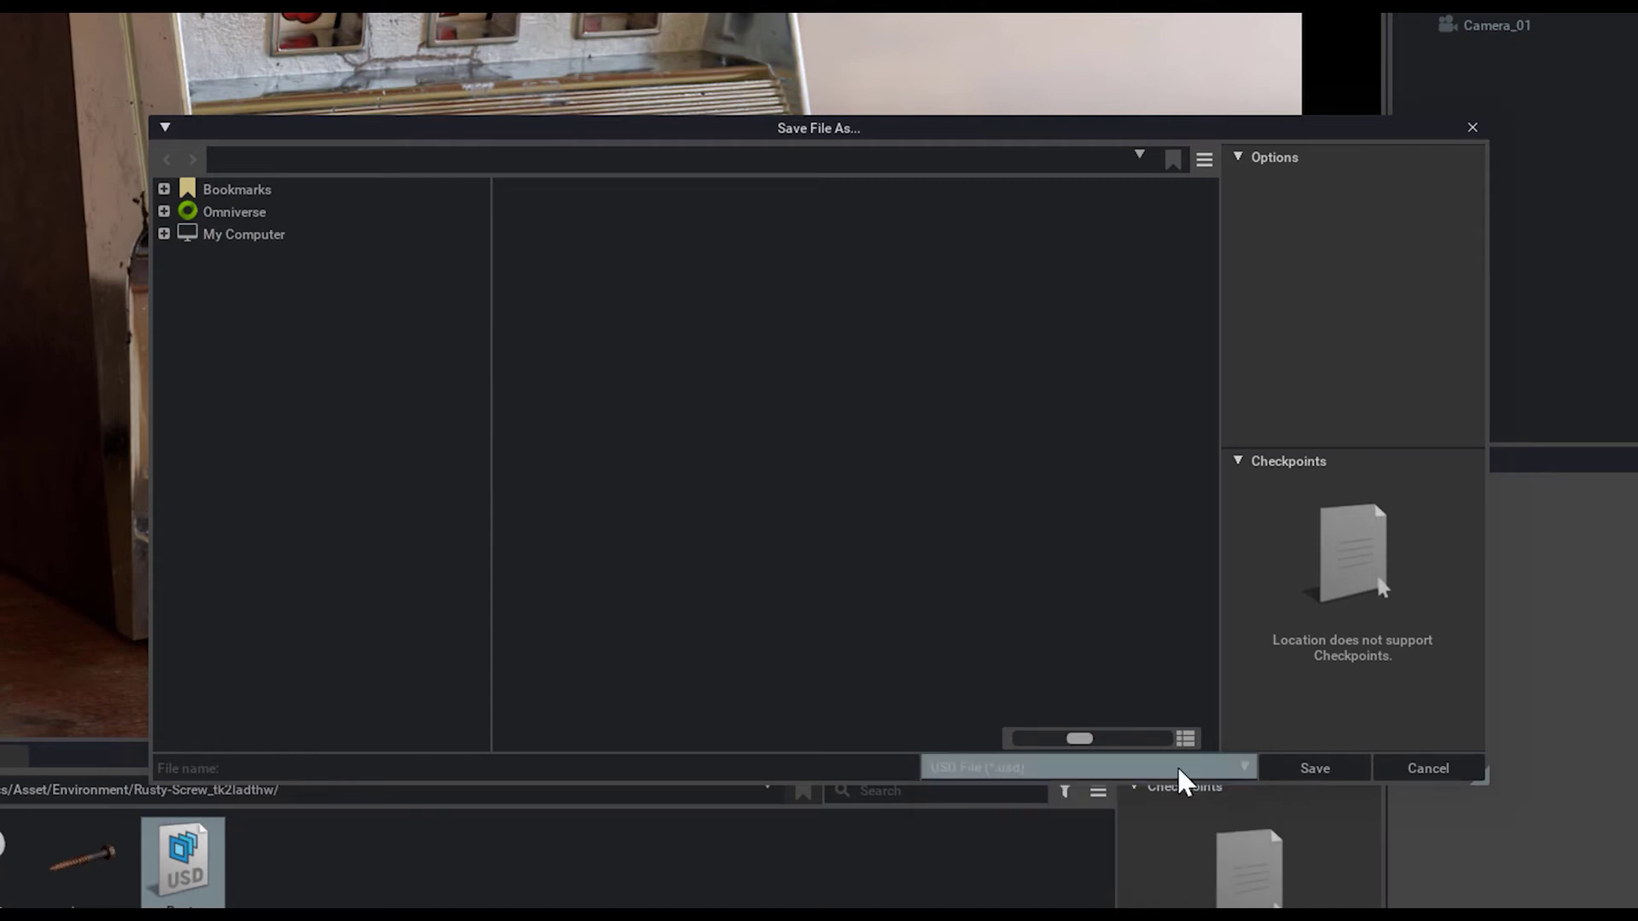
{"action": "left_click", "coordinate": [473, 766]}
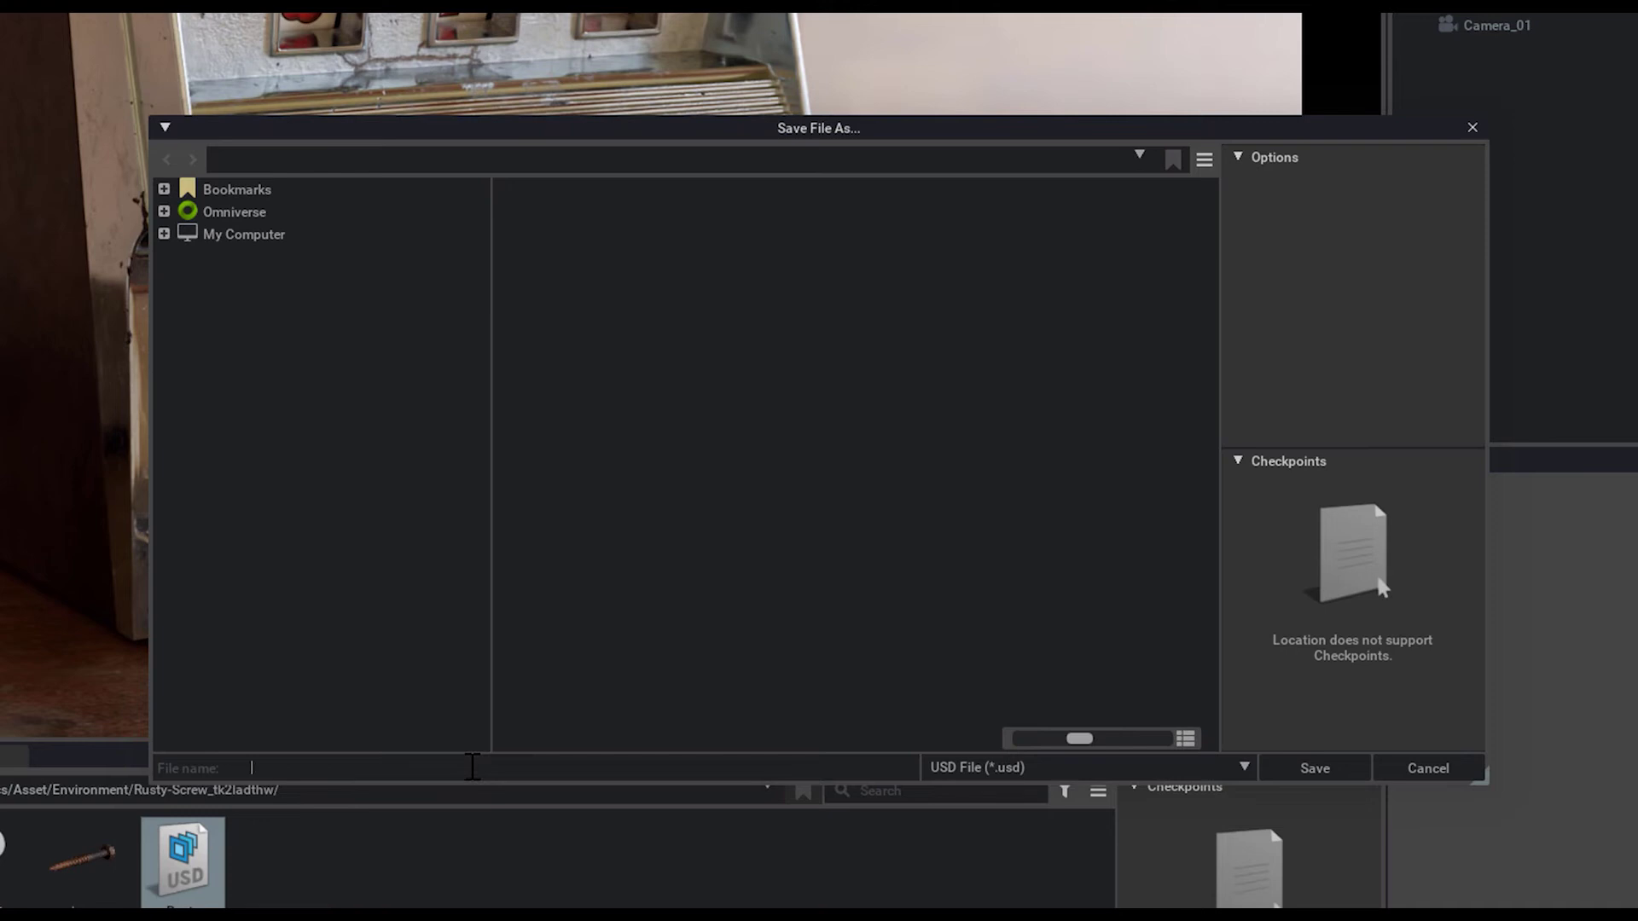
Step: Save into the localhost Projects folder as Slot_Machine_Environment_02.usd
{"action": "left_click", "coordinate": [162, 211]}
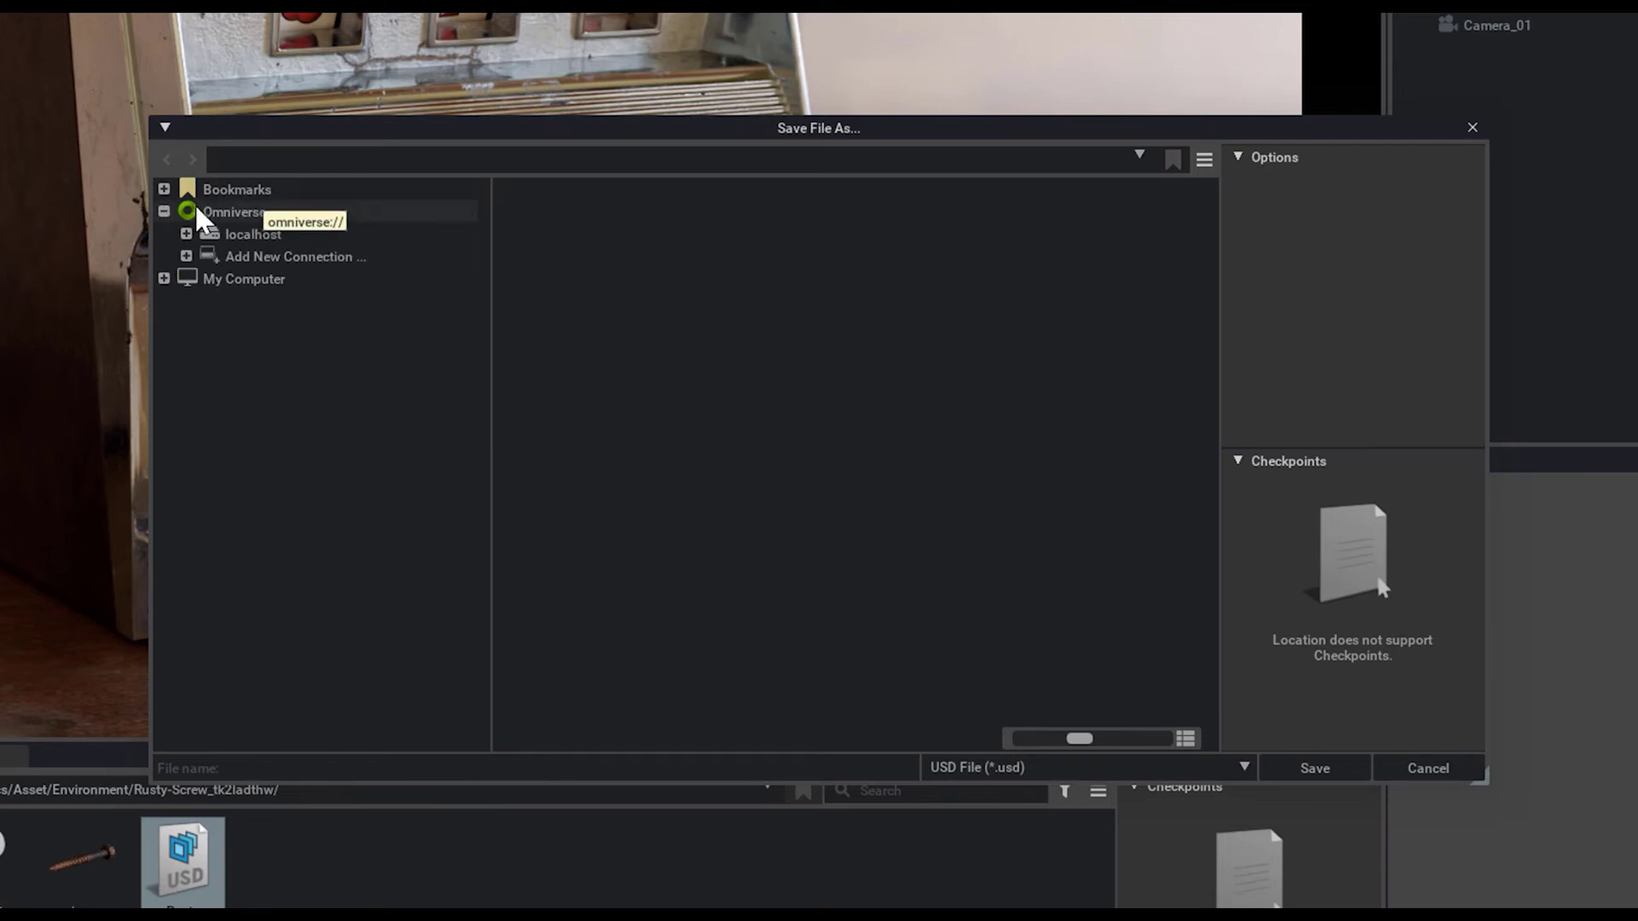
{"action": "left_click", "coordinate": [244, 235]}
{"action": "double_click", "coordinate": [760, 254]}
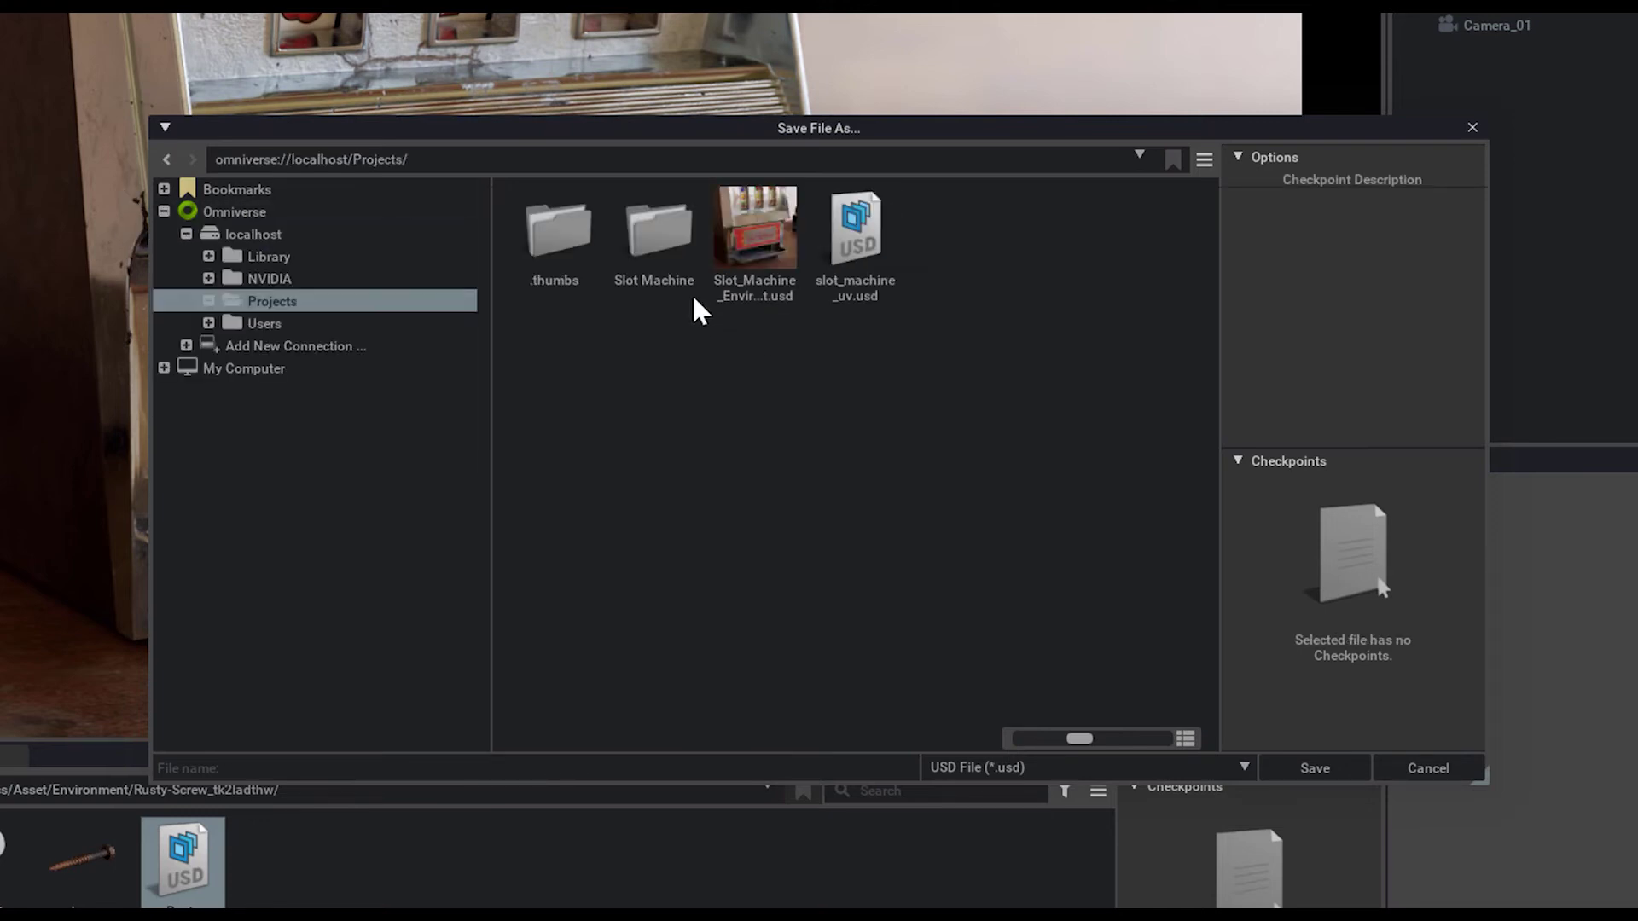
{"action": "left_click", "coordinate": [747, 266]}
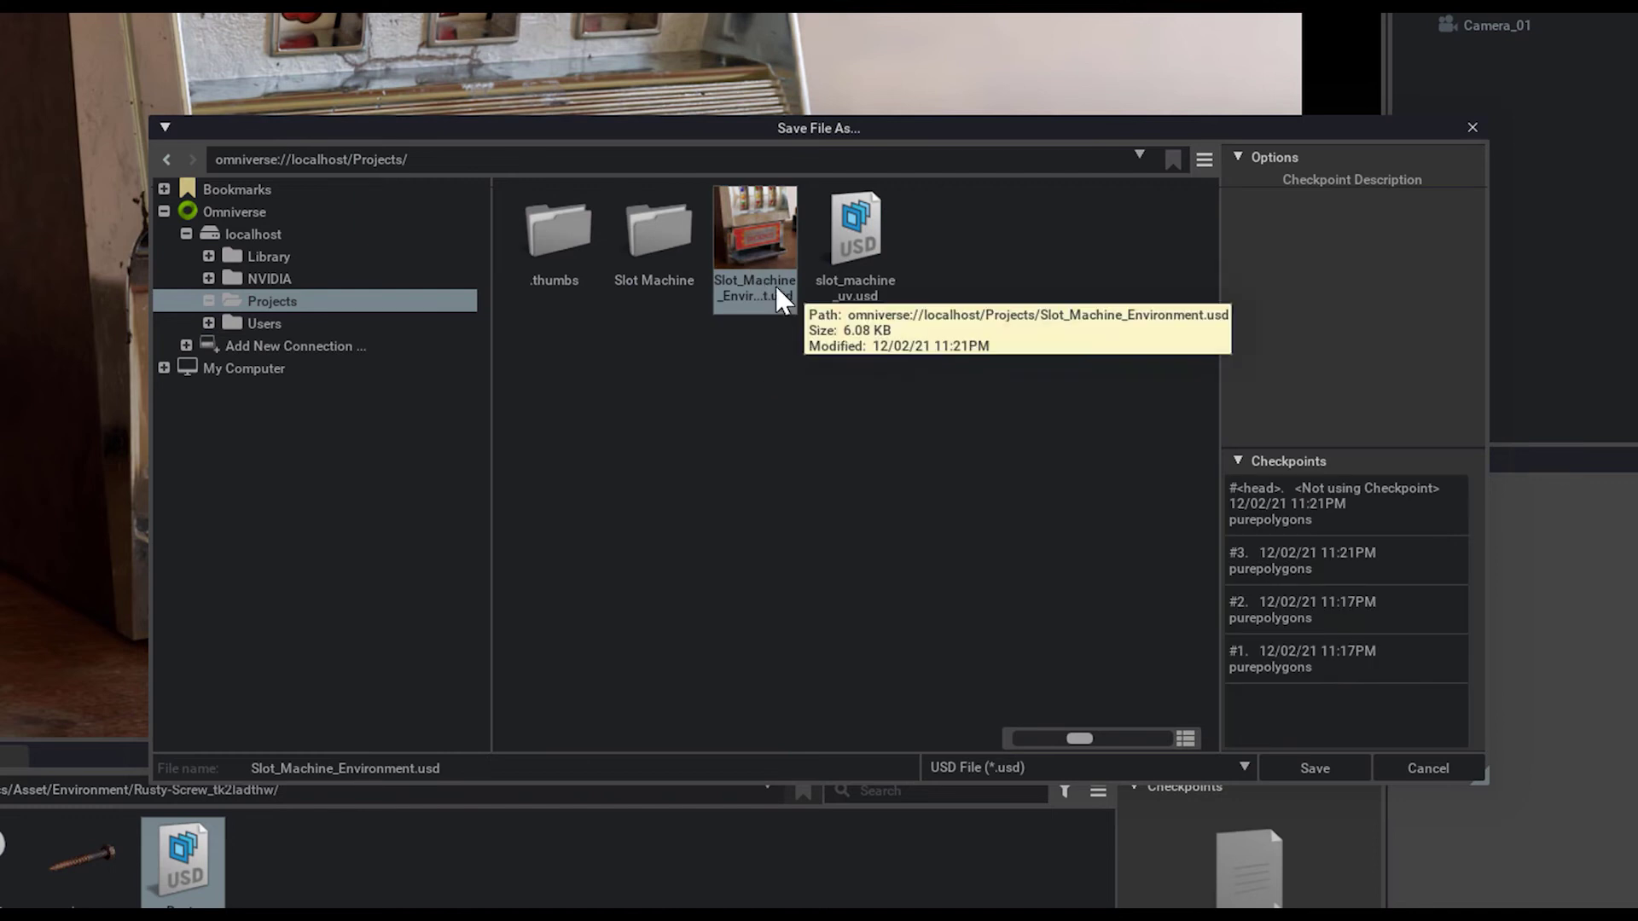
{"action": "left_click", "coordinate": [415, 767]}
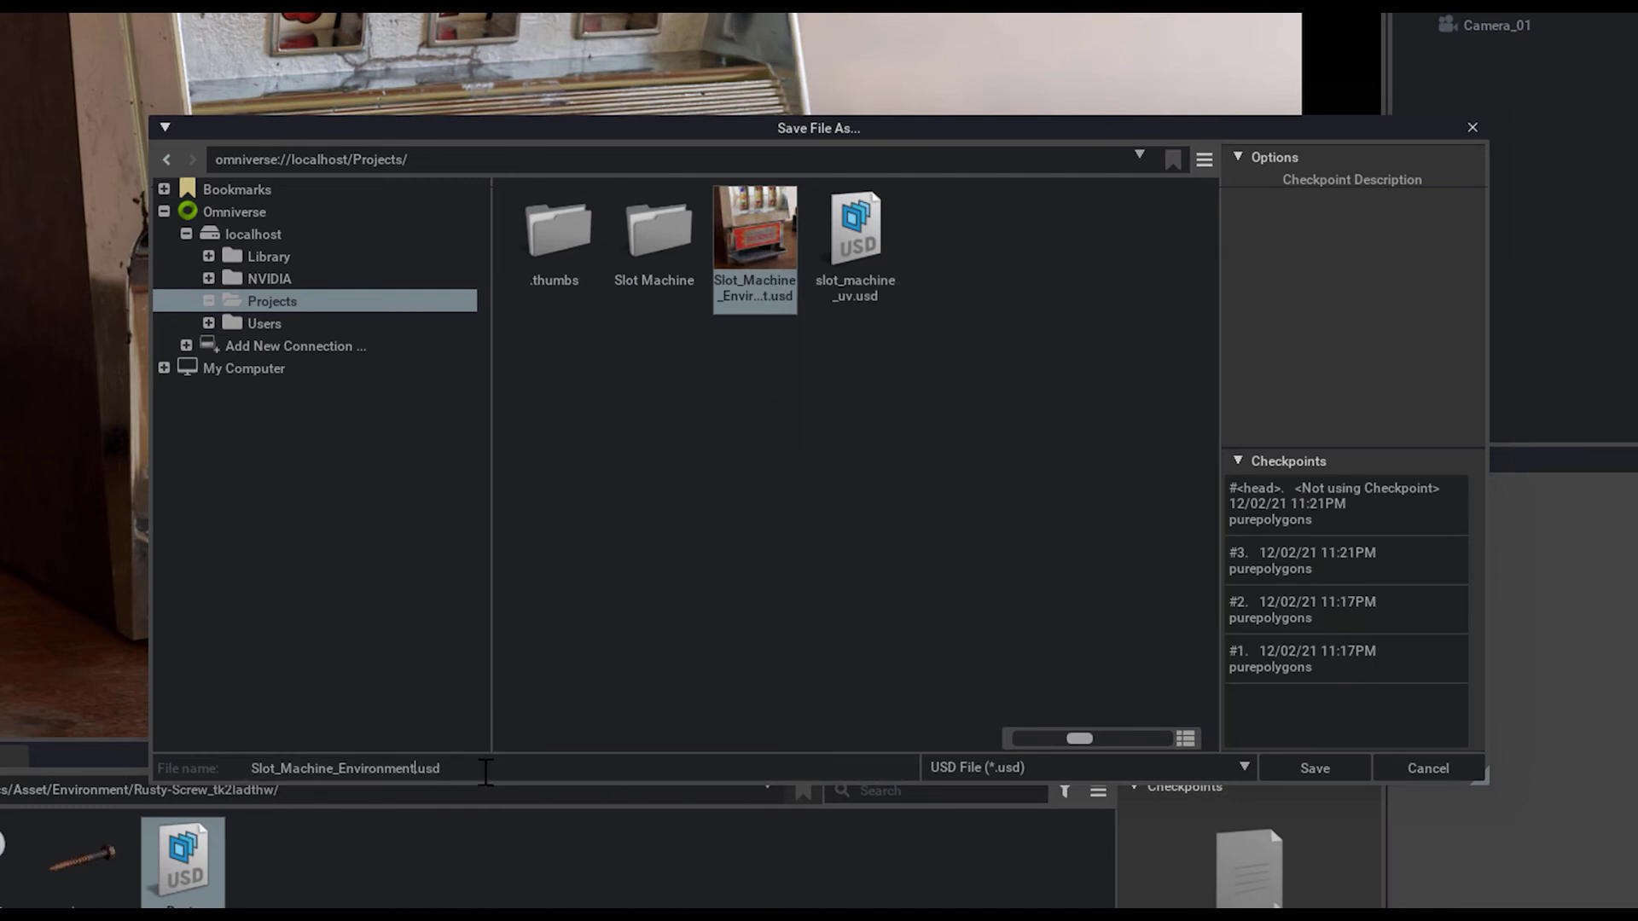
{"action": "type", "text": "_02"}
{"action": "left_click", "coordinate": [1329, 772]}
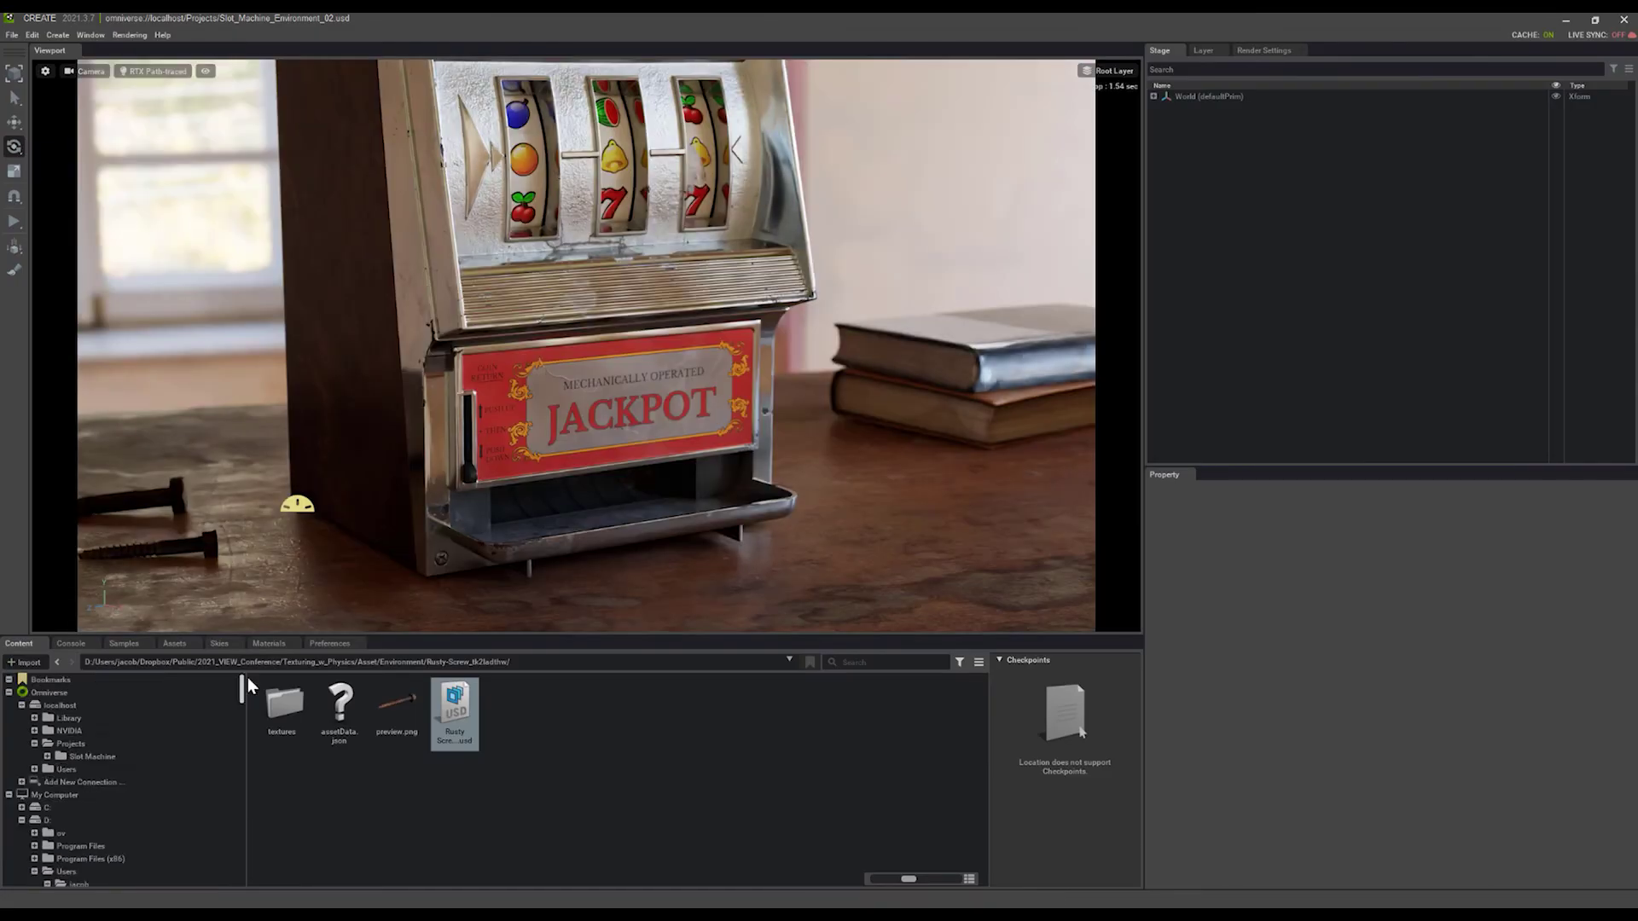
Step: Select Slot_Machine_Environment_02.usd and view the scene through Camera_01
{"action": "left_click", "coordinate": [398, 711]}
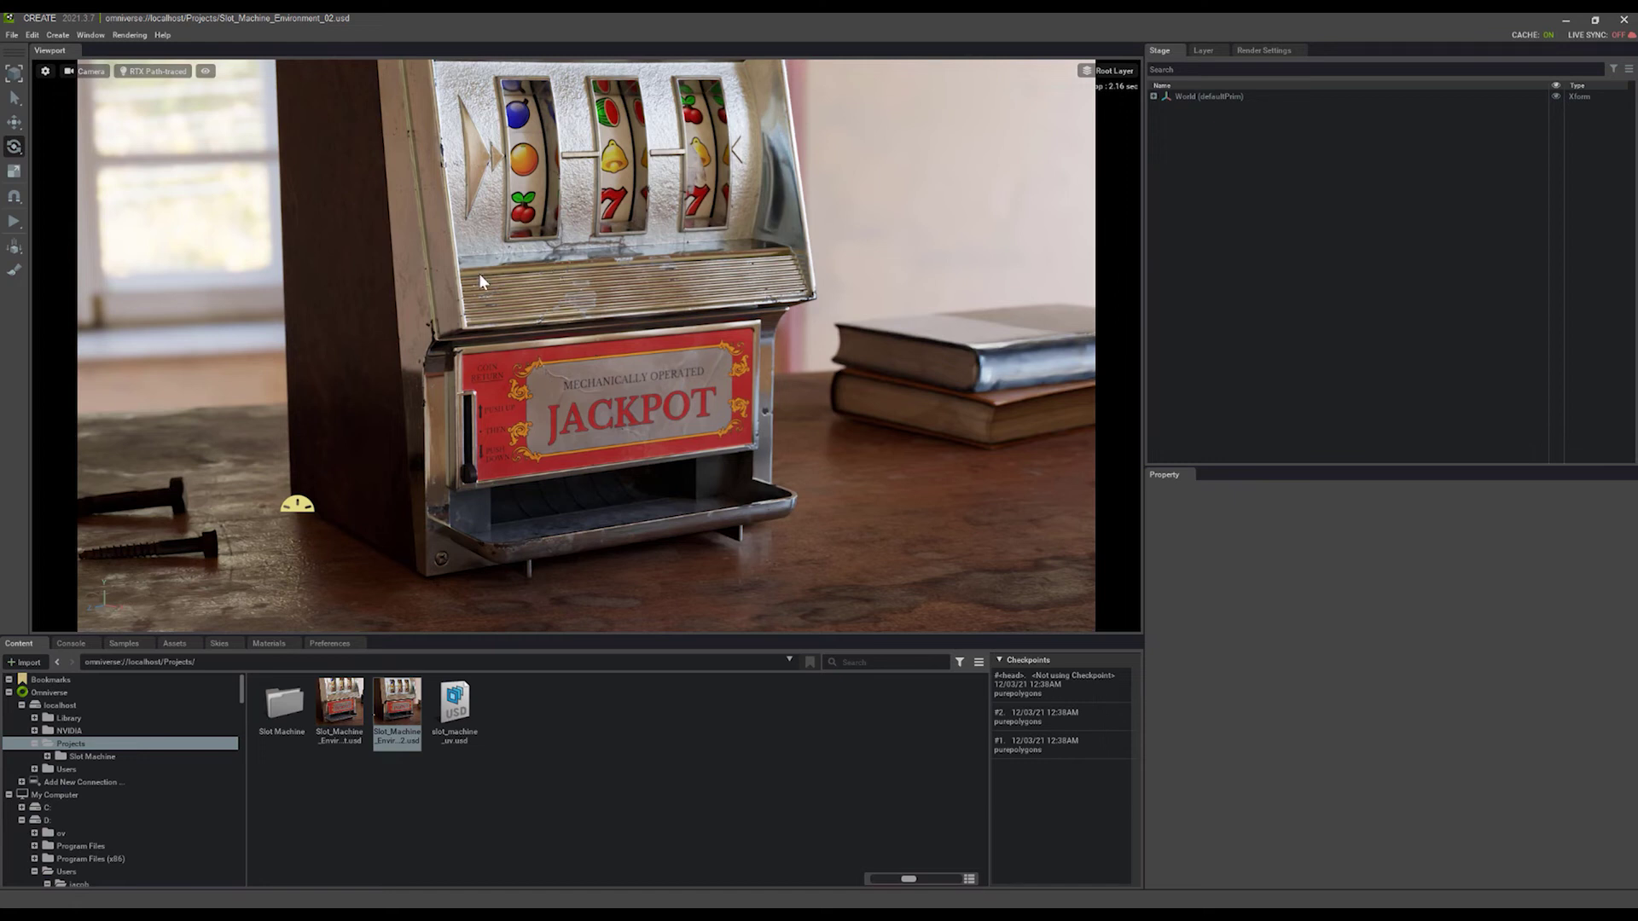
{"action": "left_click", "coordinate": [86, 71]}
{"action": "mouse_move", "coordinate": [113, 81]}
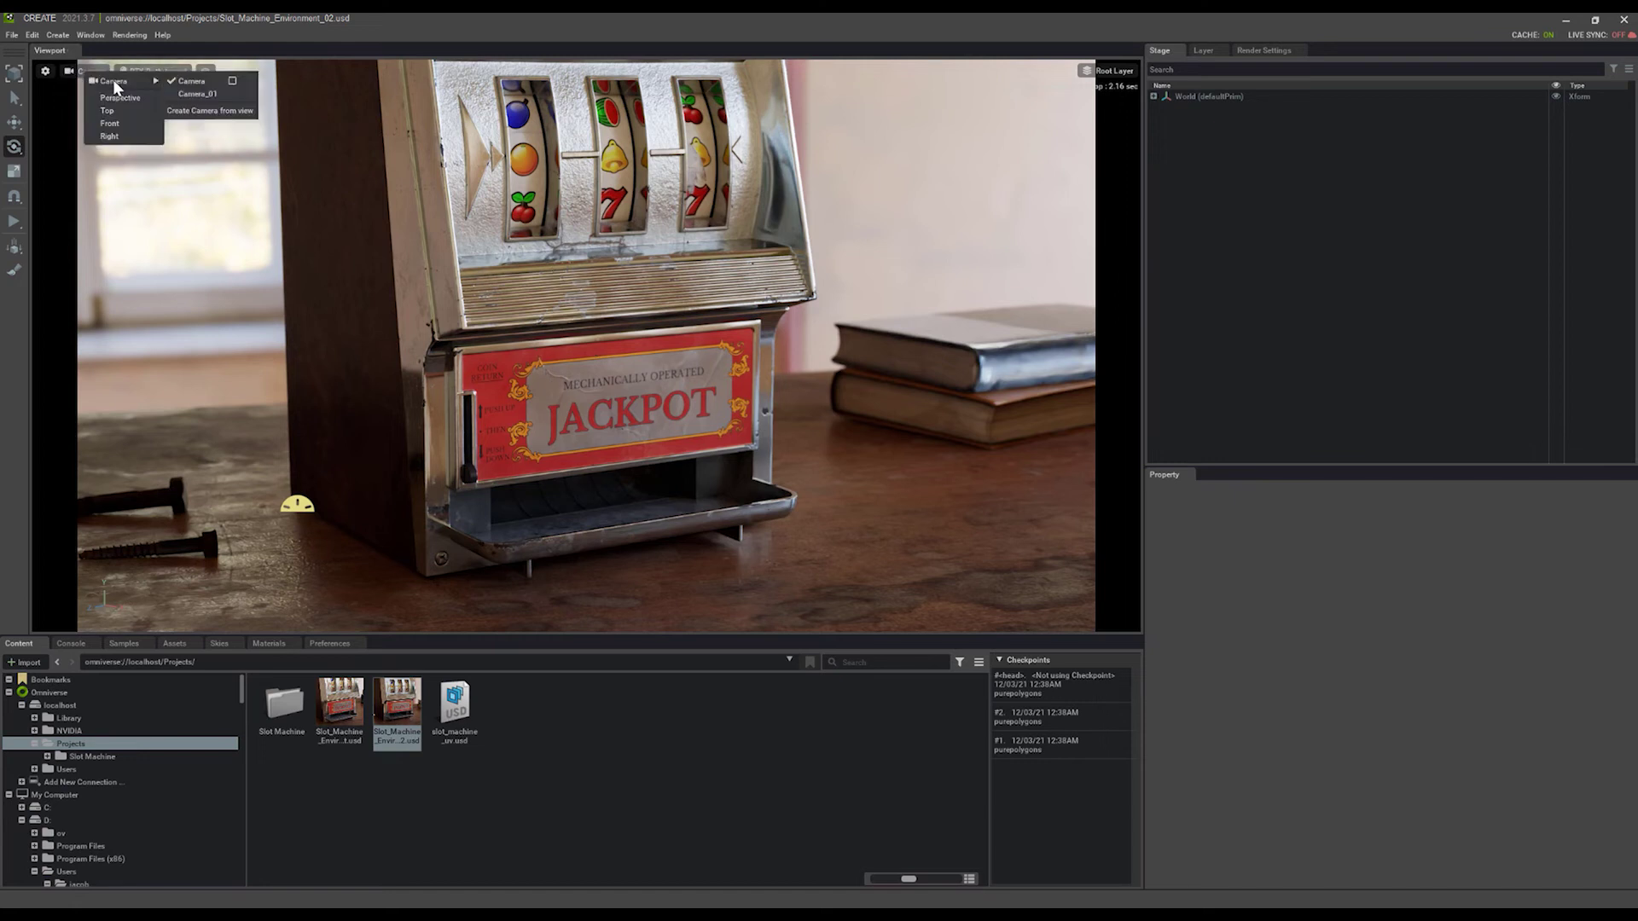
{"action": "left_click", "coordinate": [197, 94]}
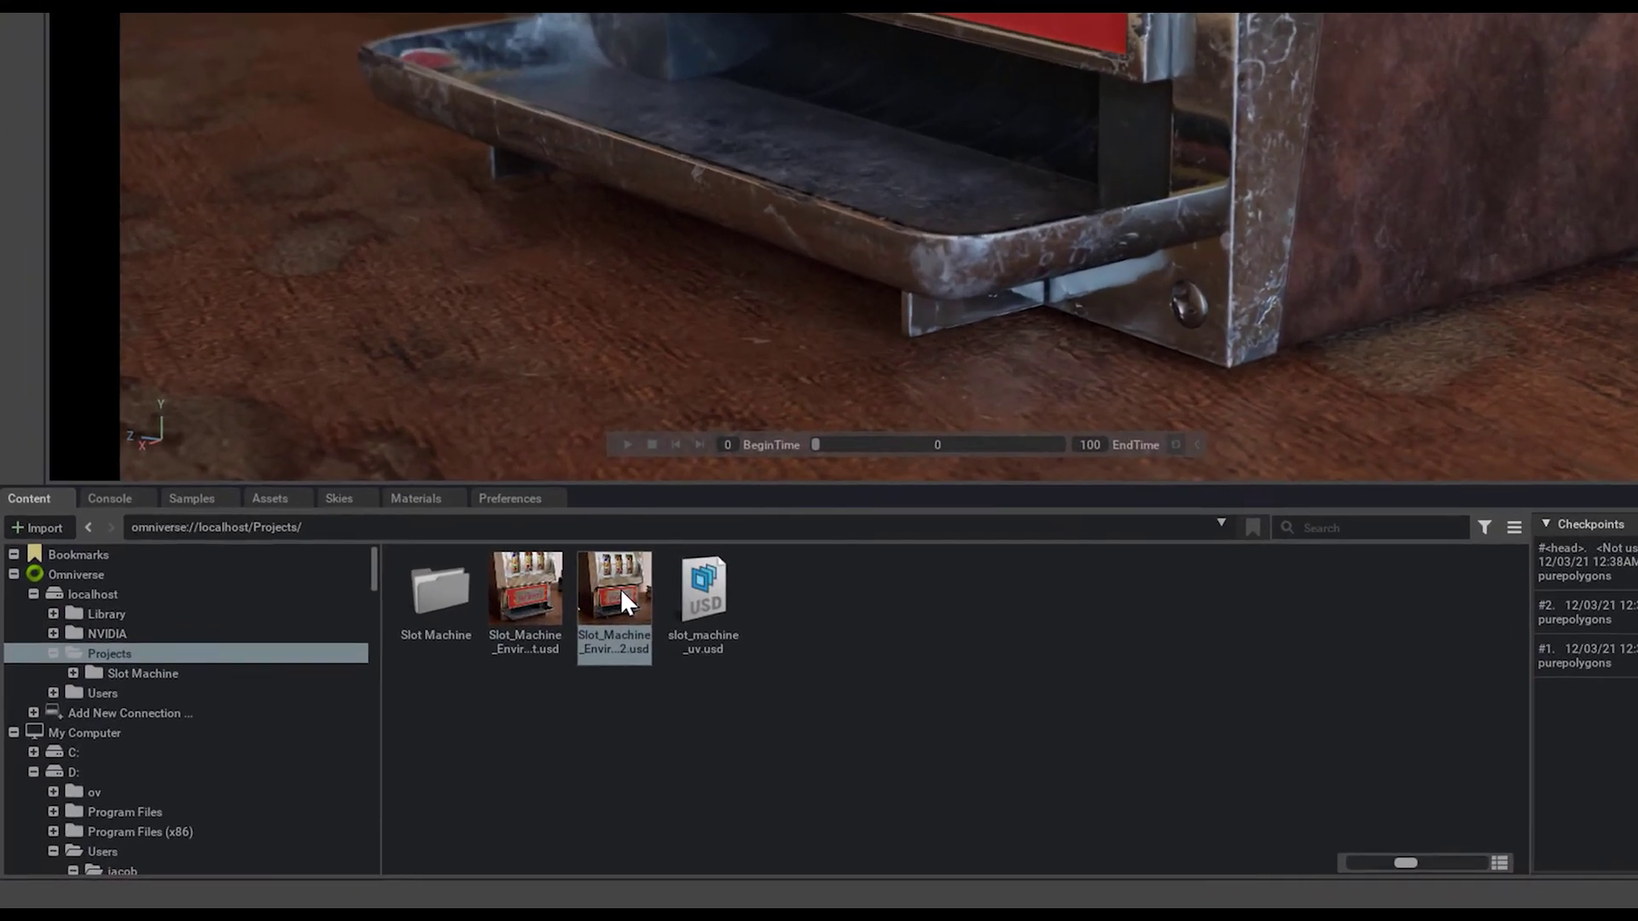
Step: Save the Camera_01 view as the version 02 file's thumbnail
{"action": "right_click", "coordinate": [622, 590]}
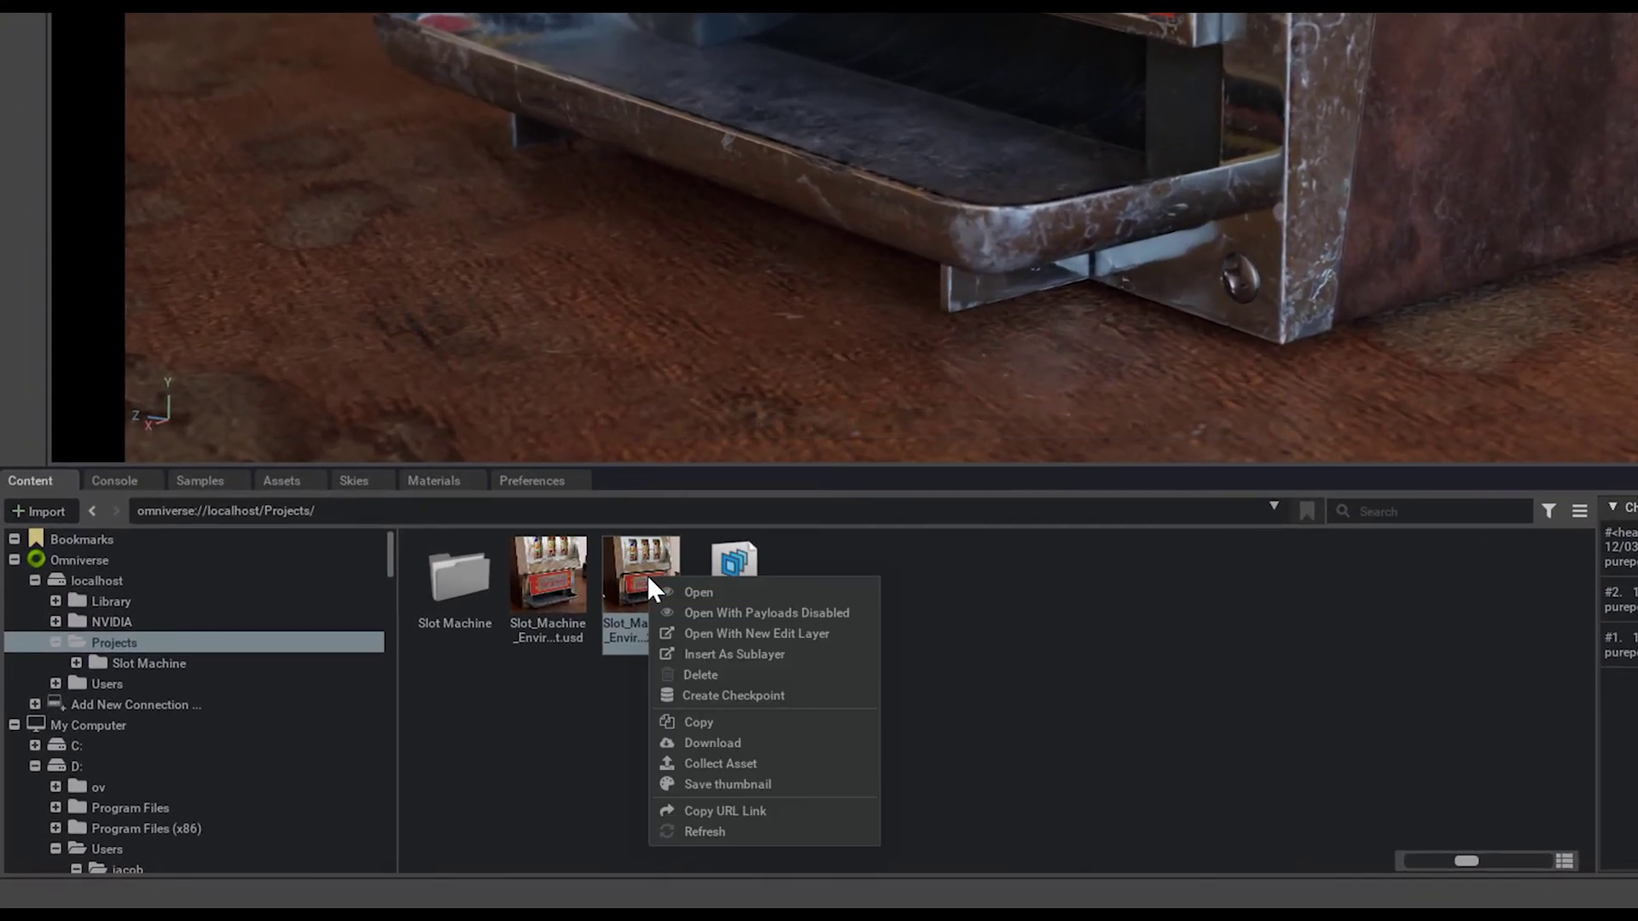
{"action": "left_click", "coordinate": [719, 780]}
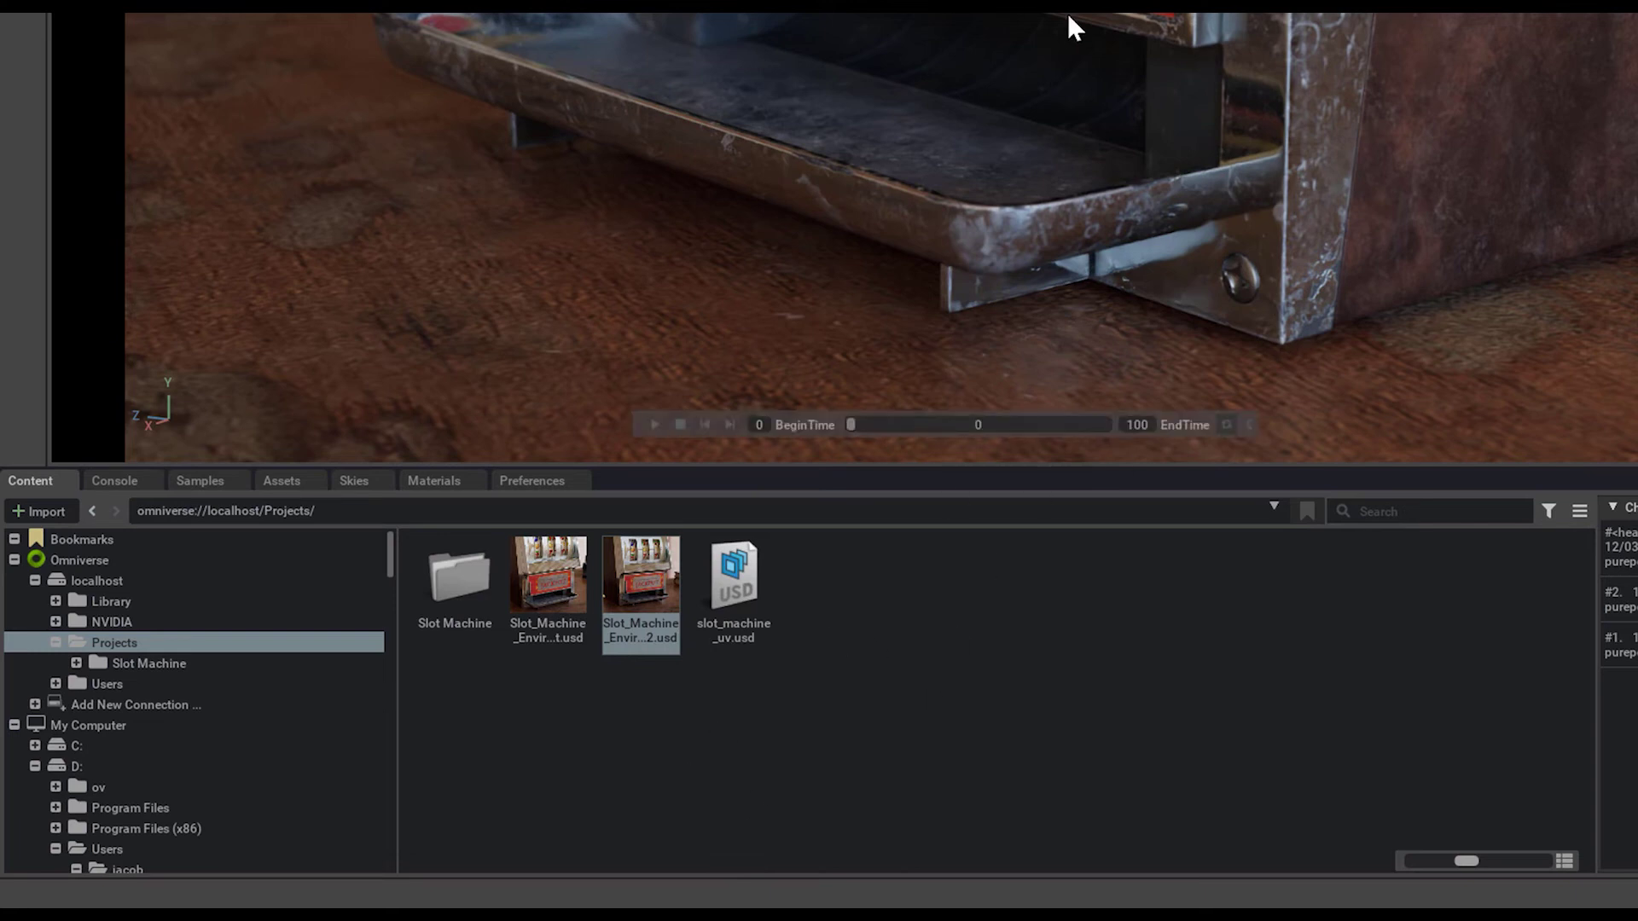
{"action": "right_click", "coordinate": [637, 589]}
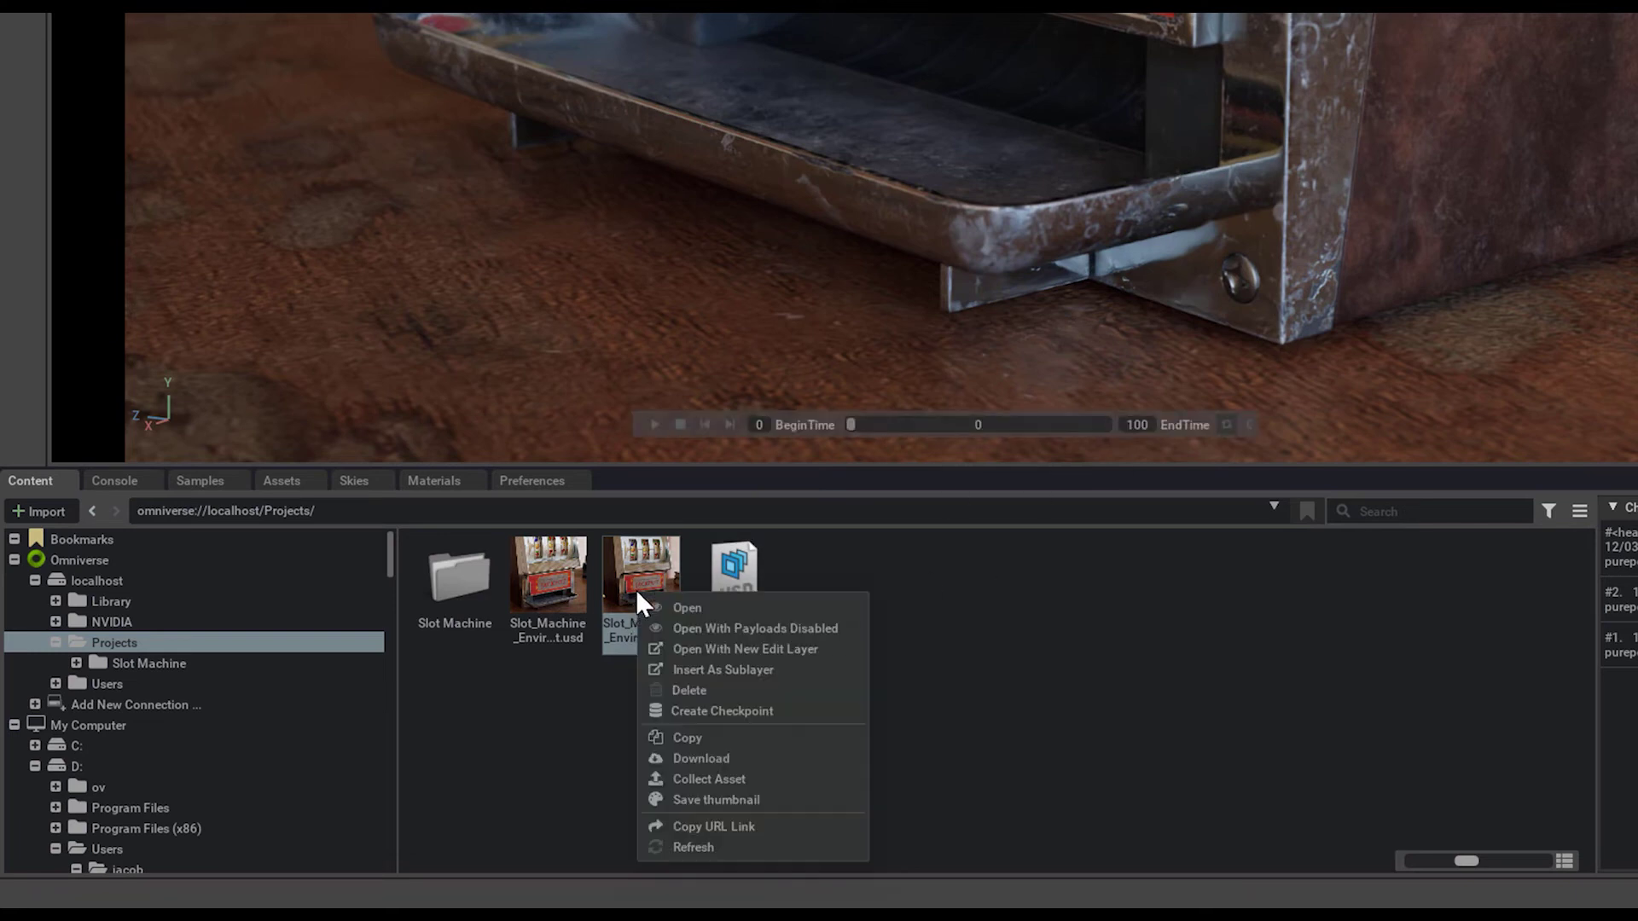
{"action": "left_click", "coordinate": [715, 802]}
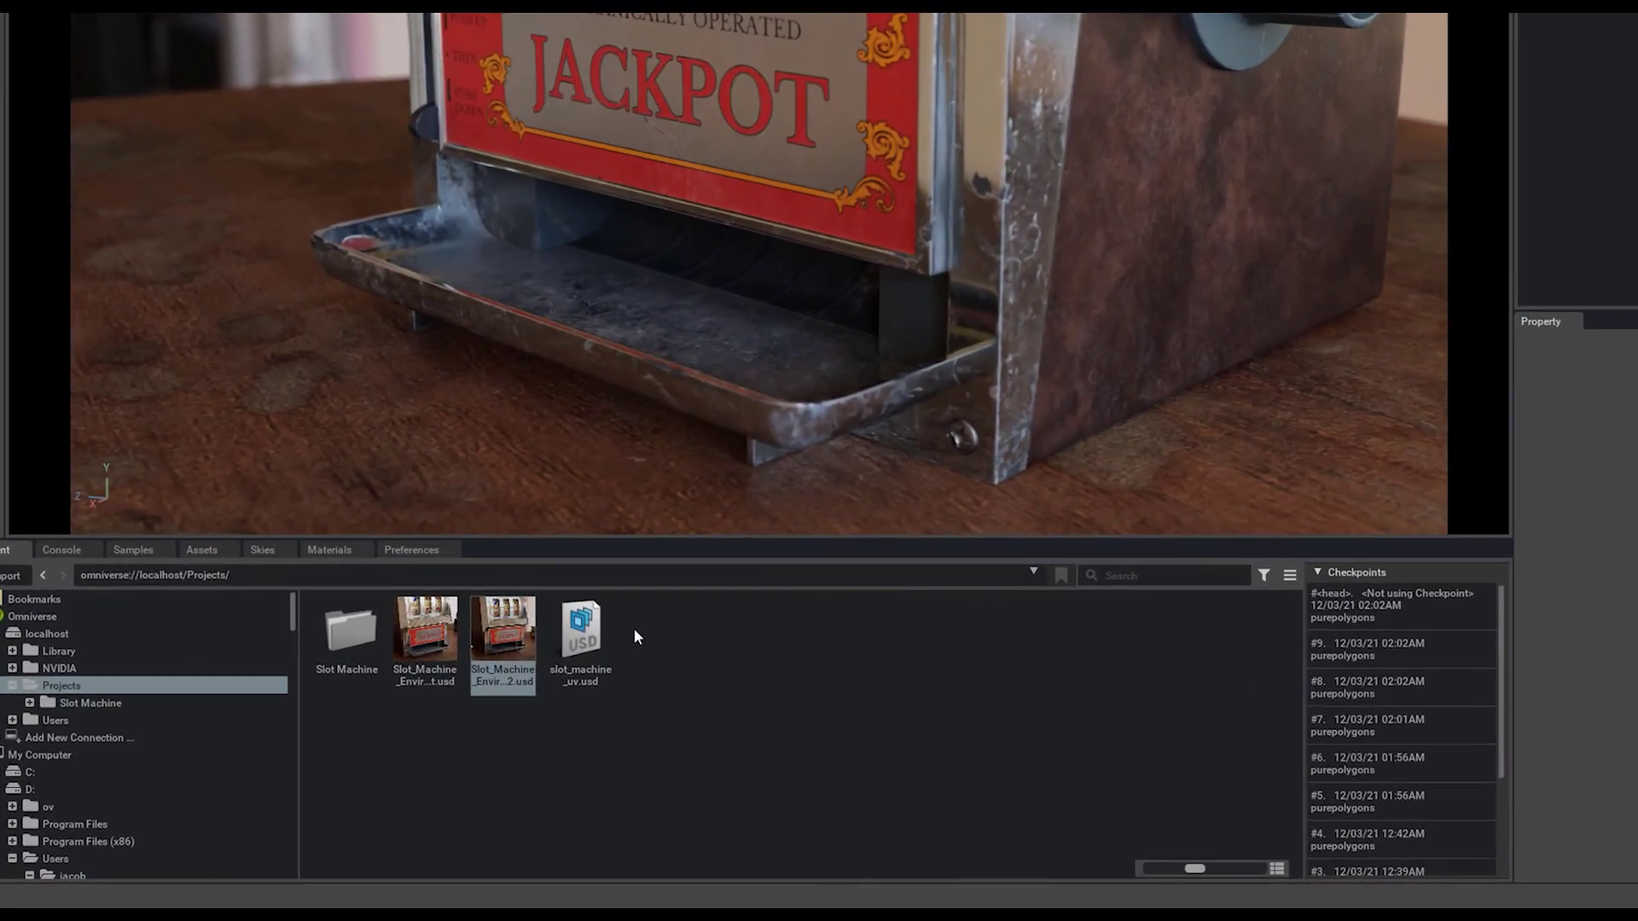
Step: Refresh the Projects file list twice to show the updated thumbnail
{"action": "right_click", "coordinate": [501, 701]}
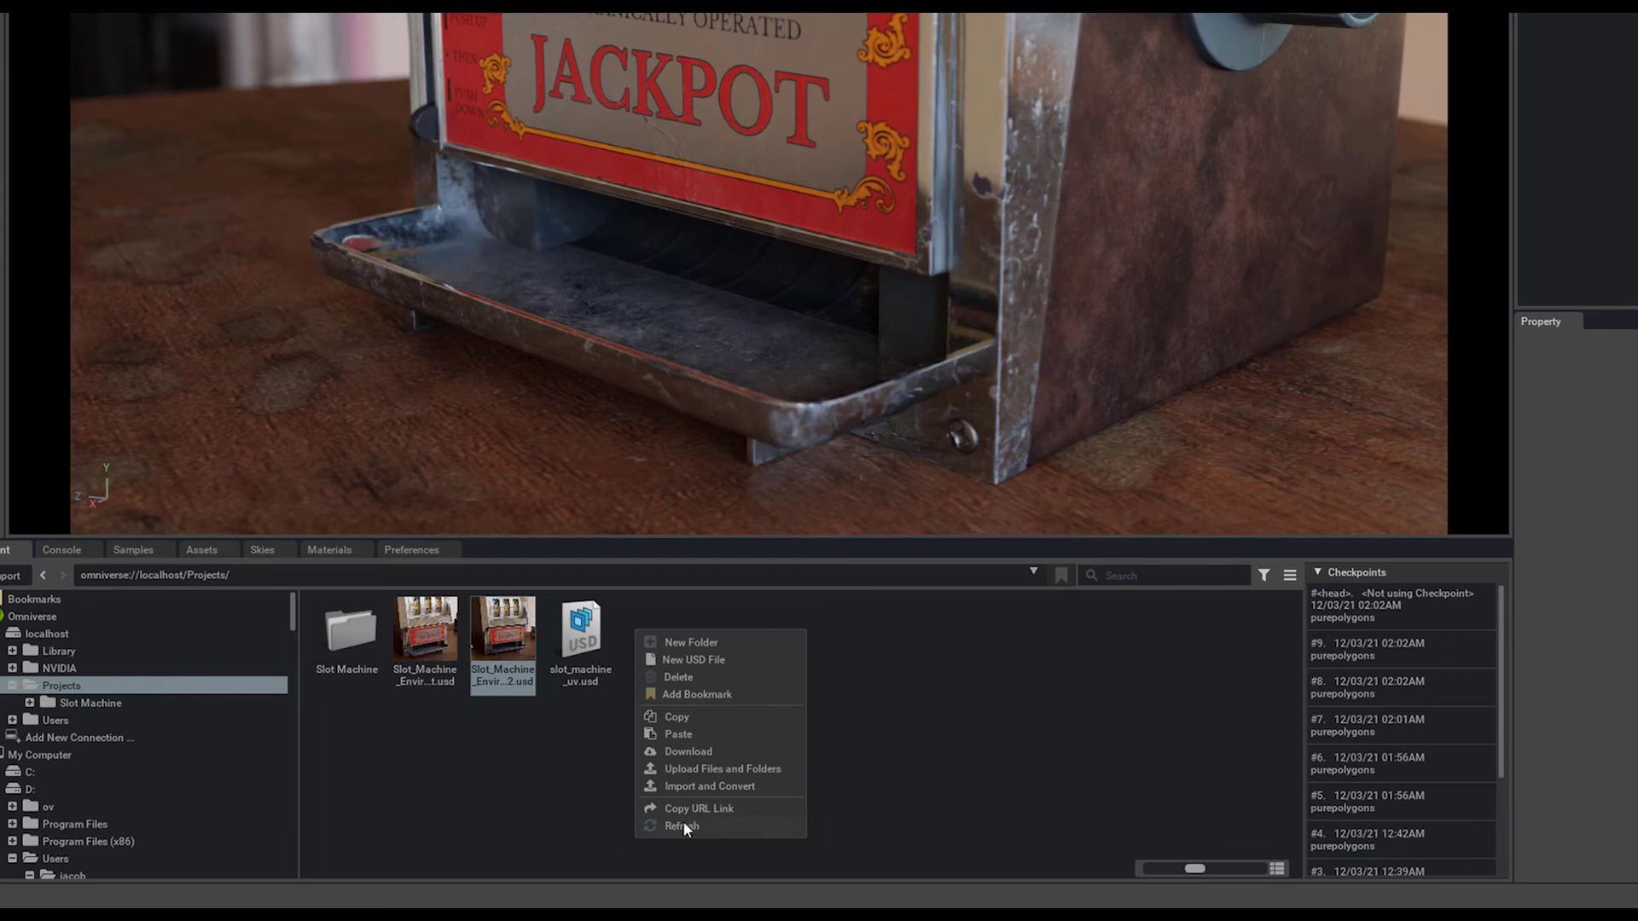
{"action": "left_click", "coordinate": [682, 824]}
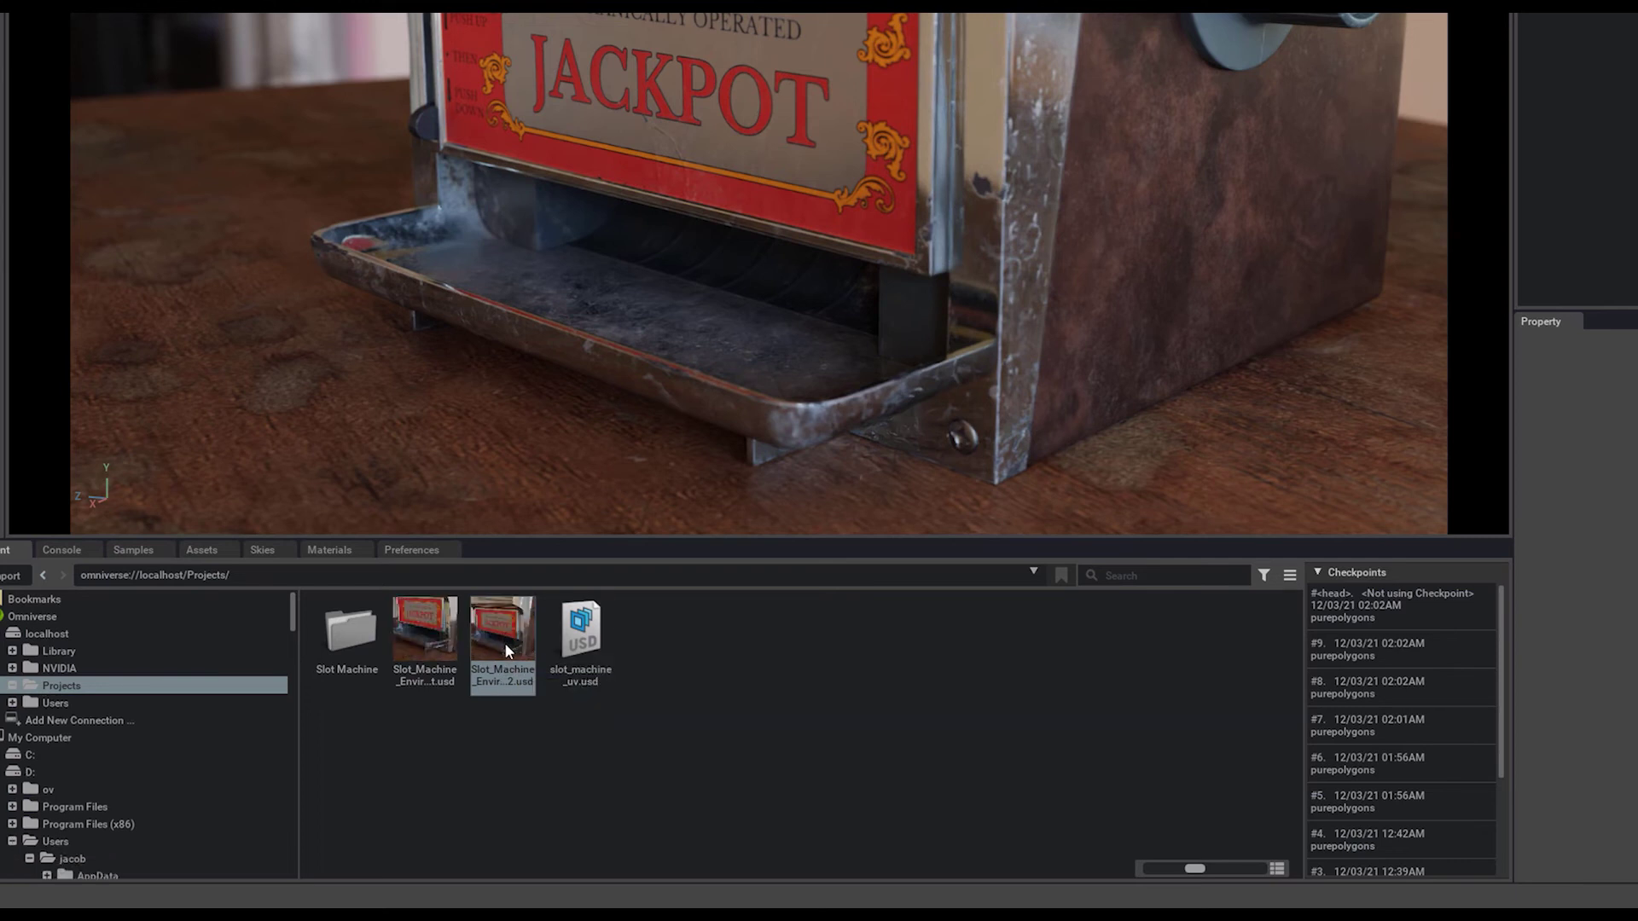
{"action": "right_click", "coordinate": [655, 657]}
{"action": "right_click", "coordinate": [664, 650]}
{"action": "left_click", "coordinate": [716, 847]}
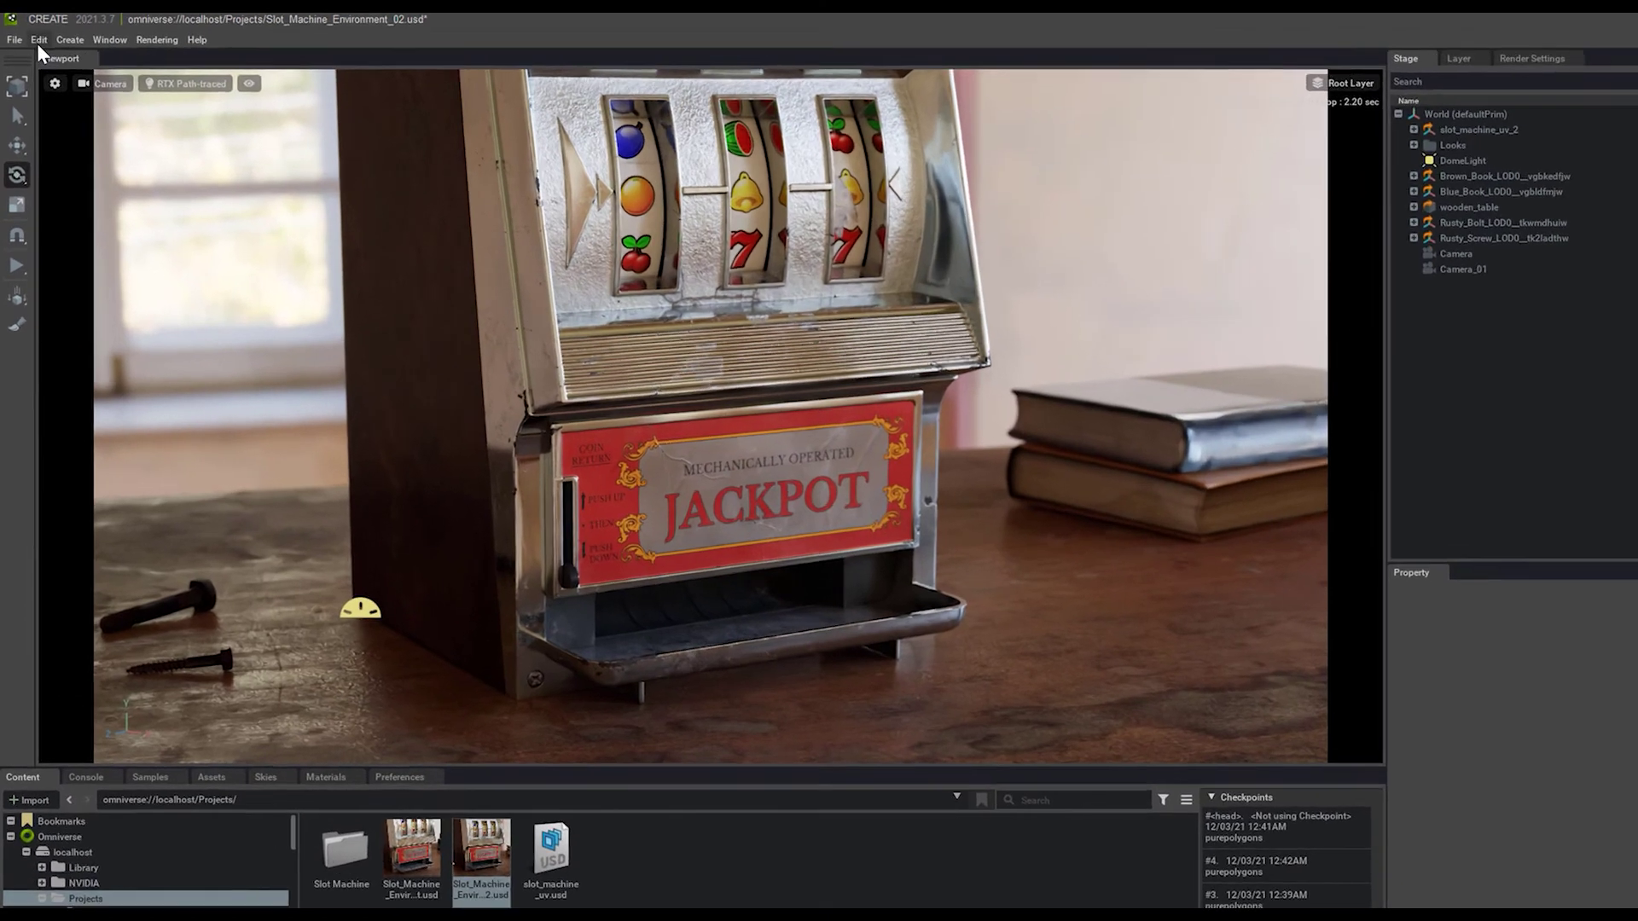
Step: Capture a viewport screenshot of the slot machine's front view, opening capture.2021-12-03 00.45.08.png in Photos
{"action": "left_click", "coordinate": [32, 35]}
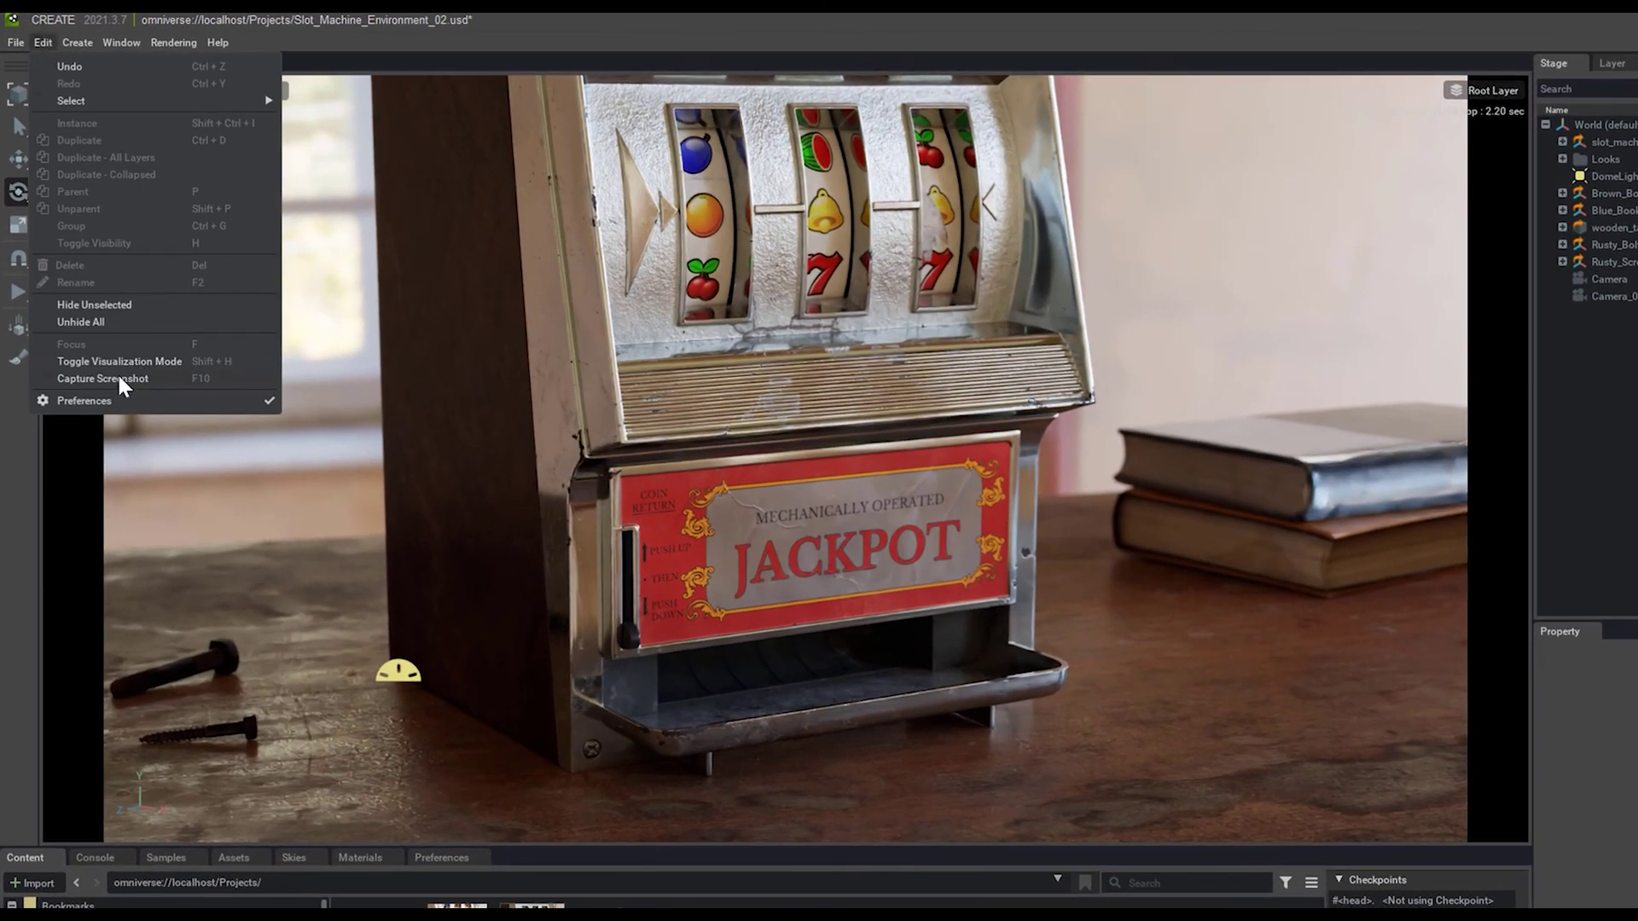
{"action": "left_click", "coordinate": [198, 380]}
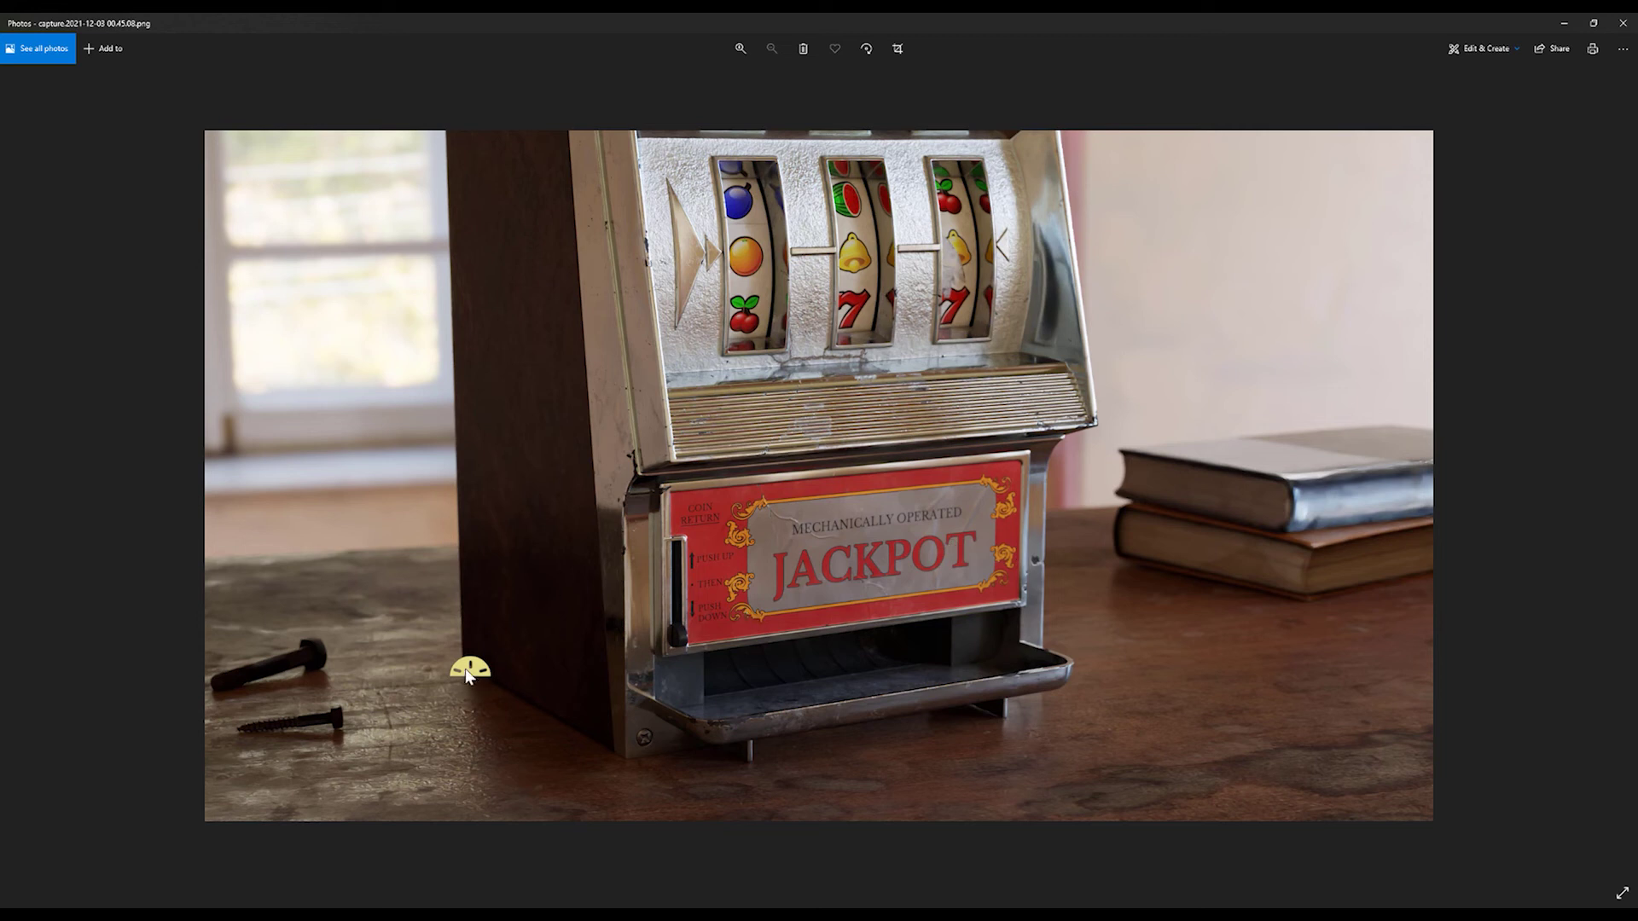
Step: Close the Photos preview of the capture to return to Omniverse Create
{"action": "left_click", "coordinate": [1623, 23]}
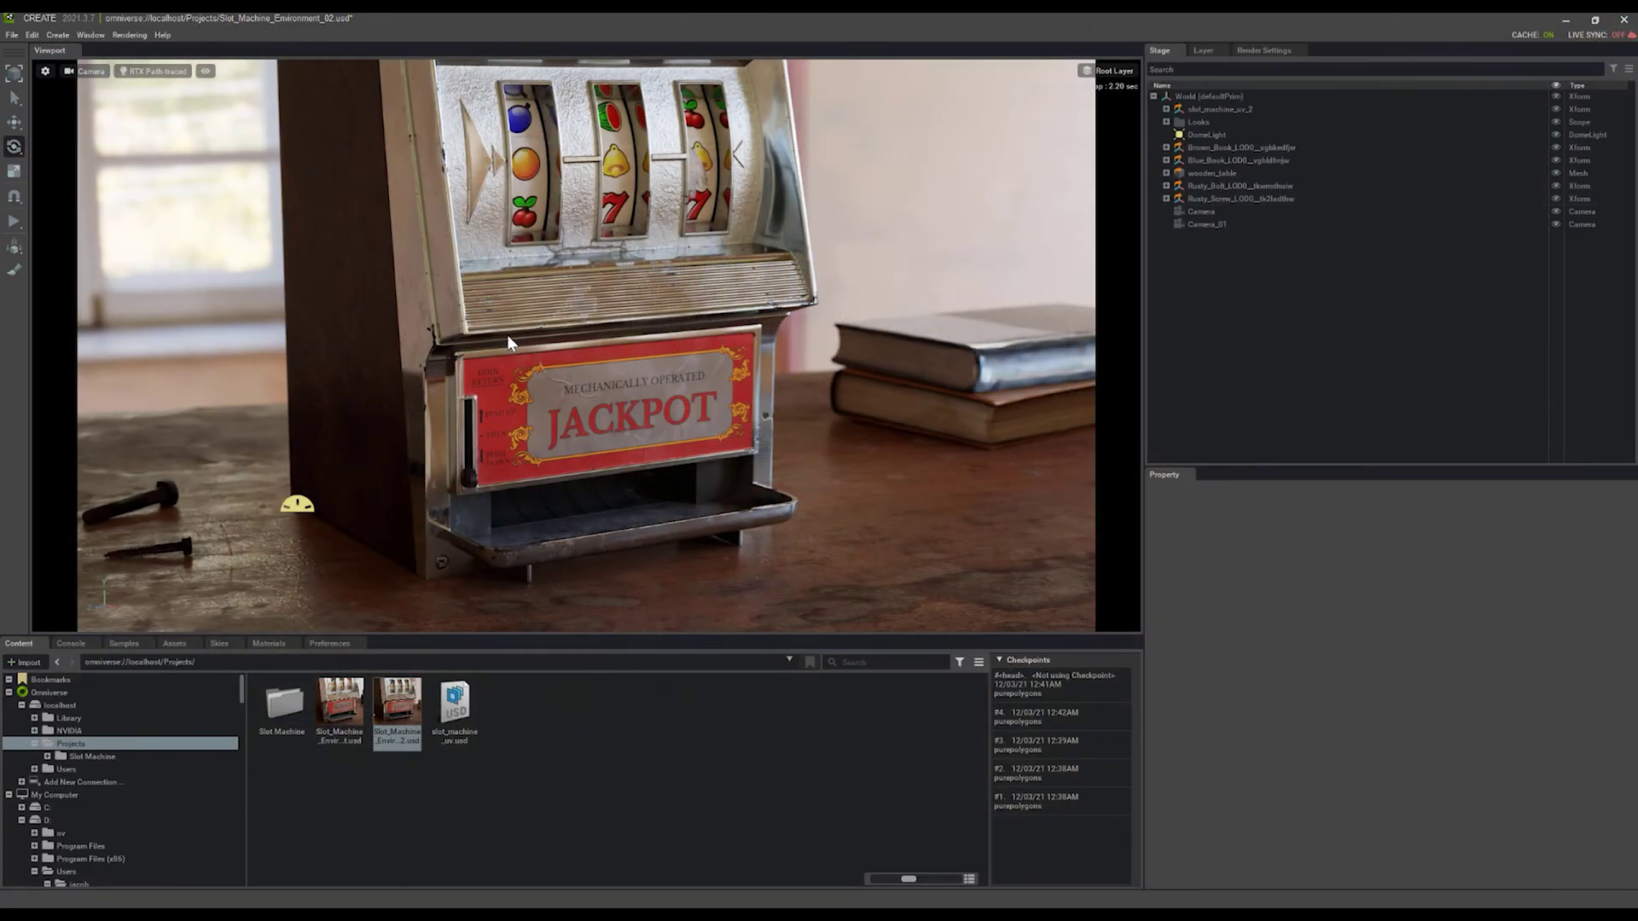
Step: Turn off Lights and Grid under Show By Type so the viewport shows no light icons or grid
{"action": "left_click", "coordinate": [206, 72]}
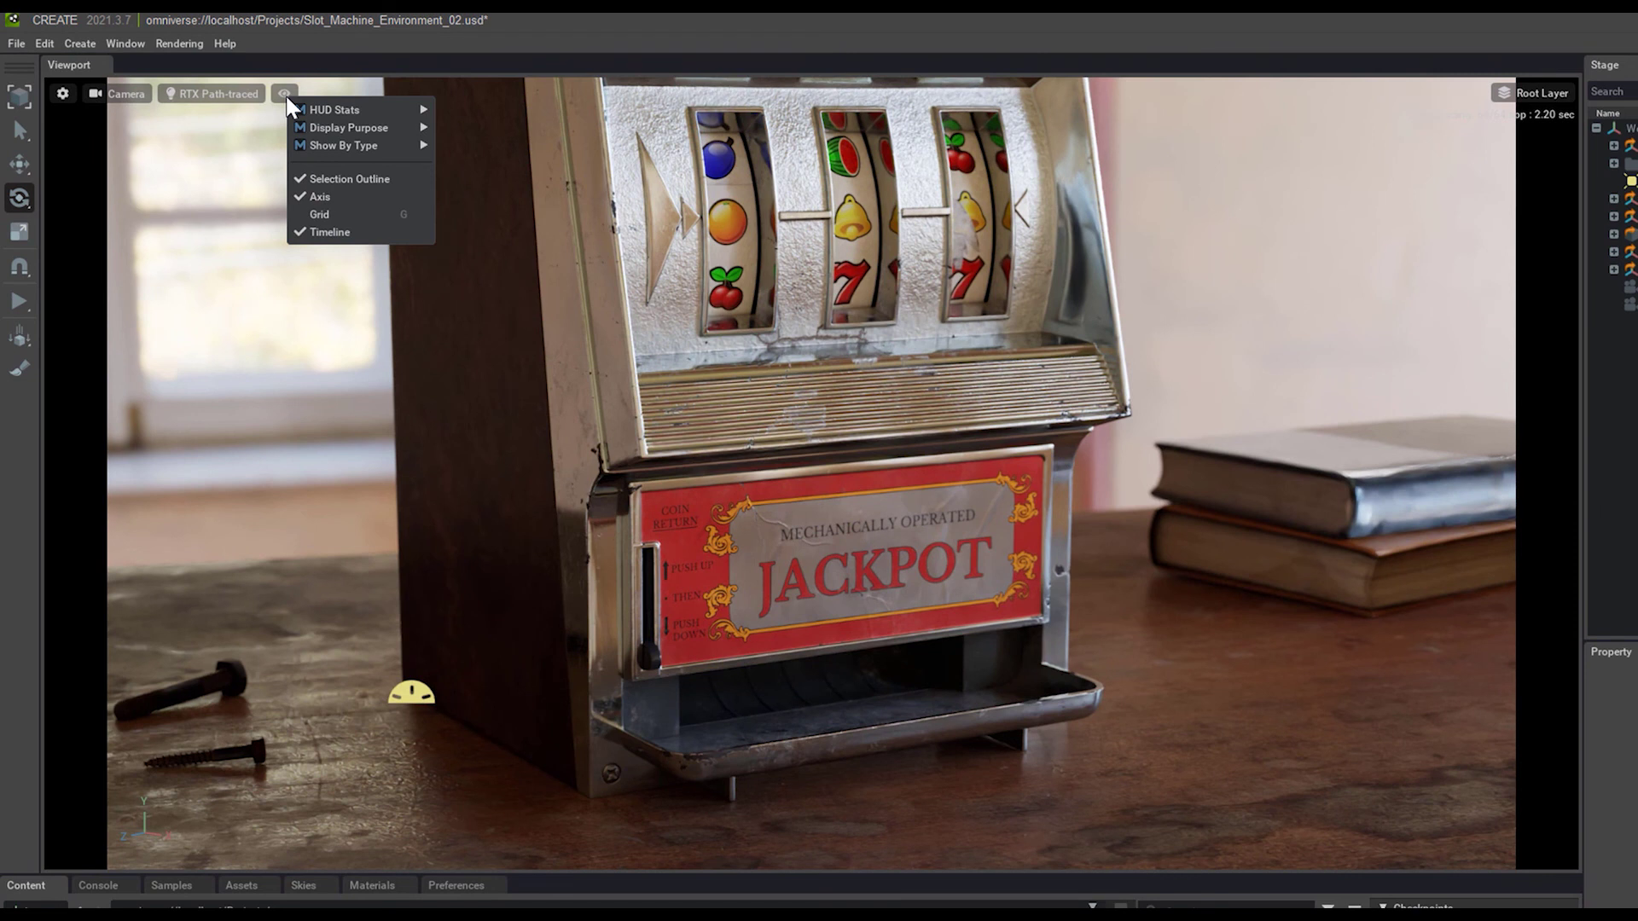
{"action": "mouse_move", "coordinate": [339, 113]}
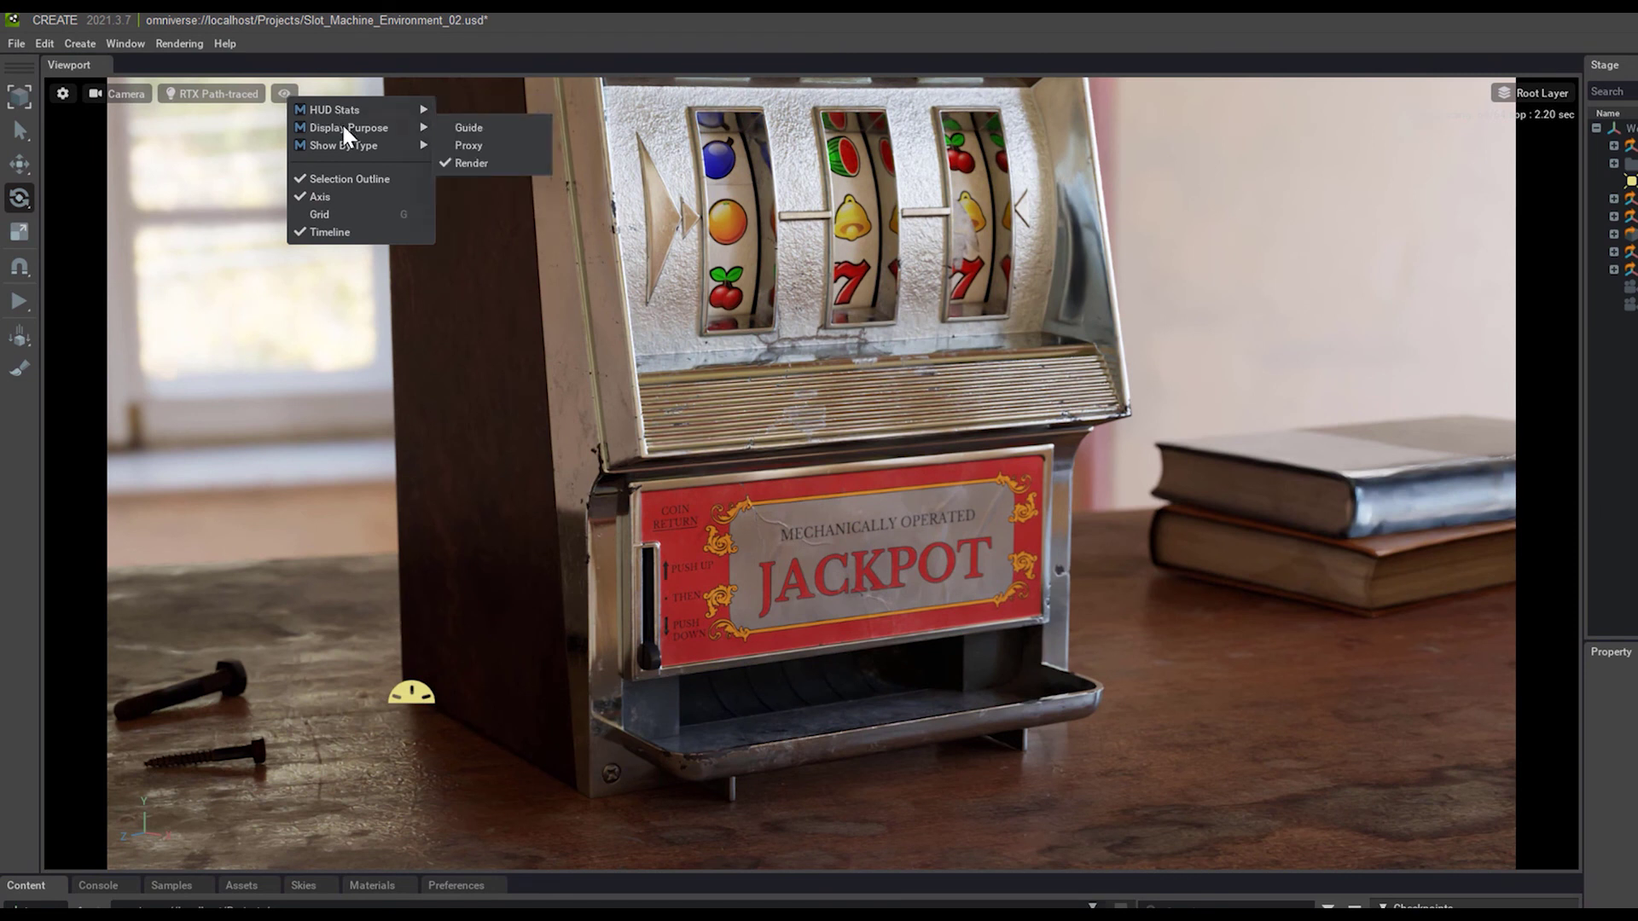
{"action": "mouse_move", "coordinate": [344, 147]}
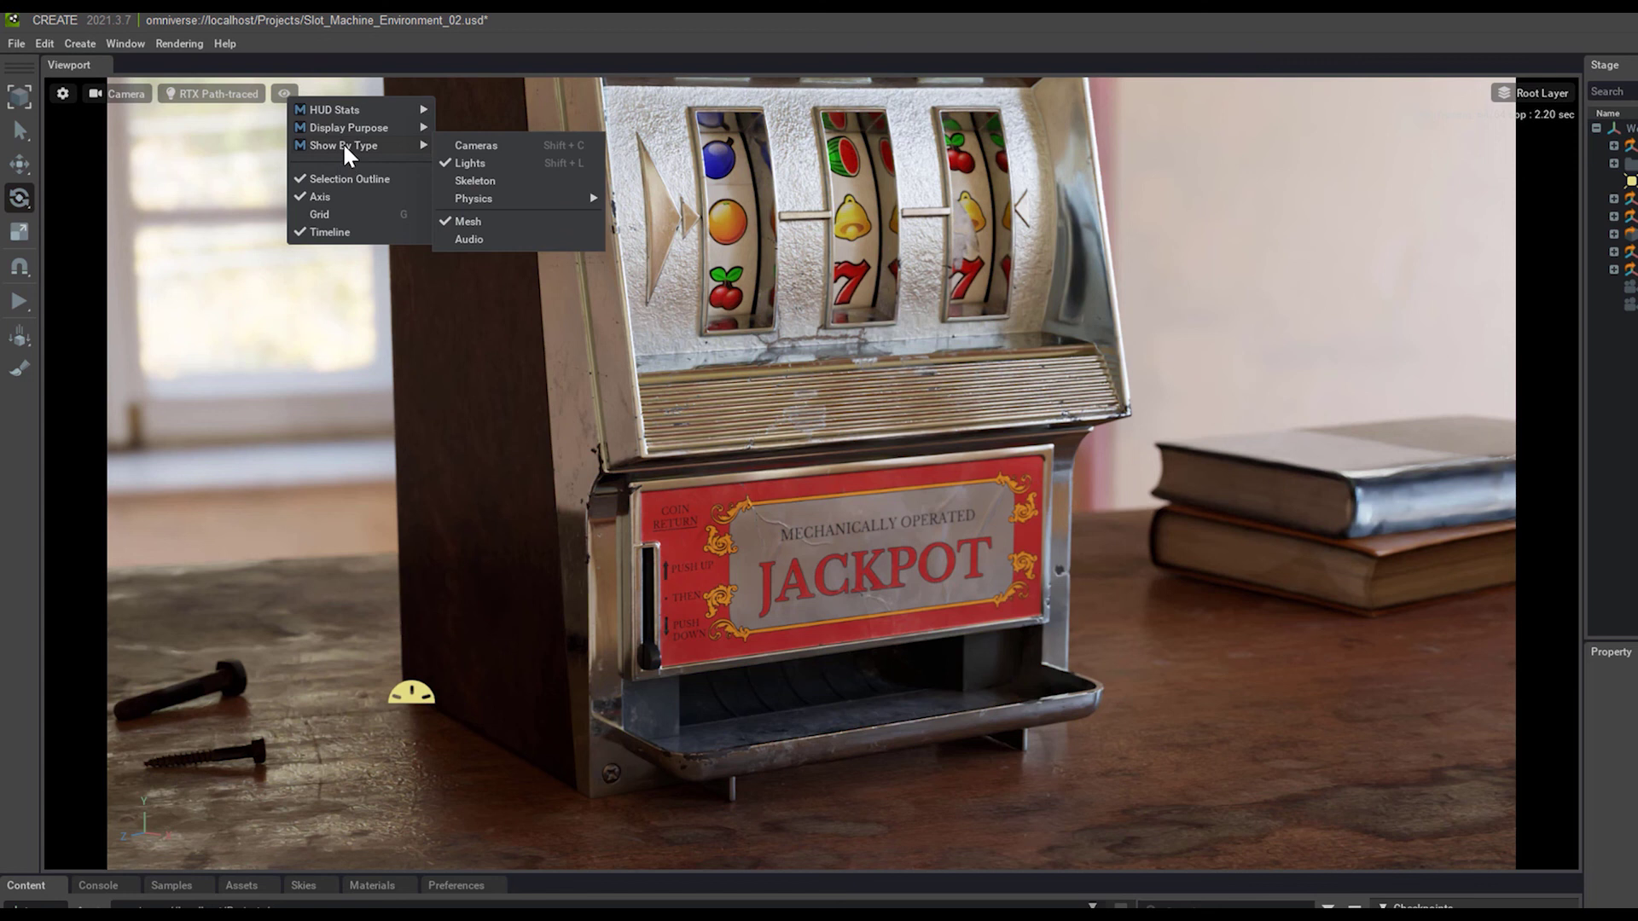
{"action": "left_click", "coordinate": [467, 162]}
{"action": "mouse_move", "coordinate": [472, 202]}
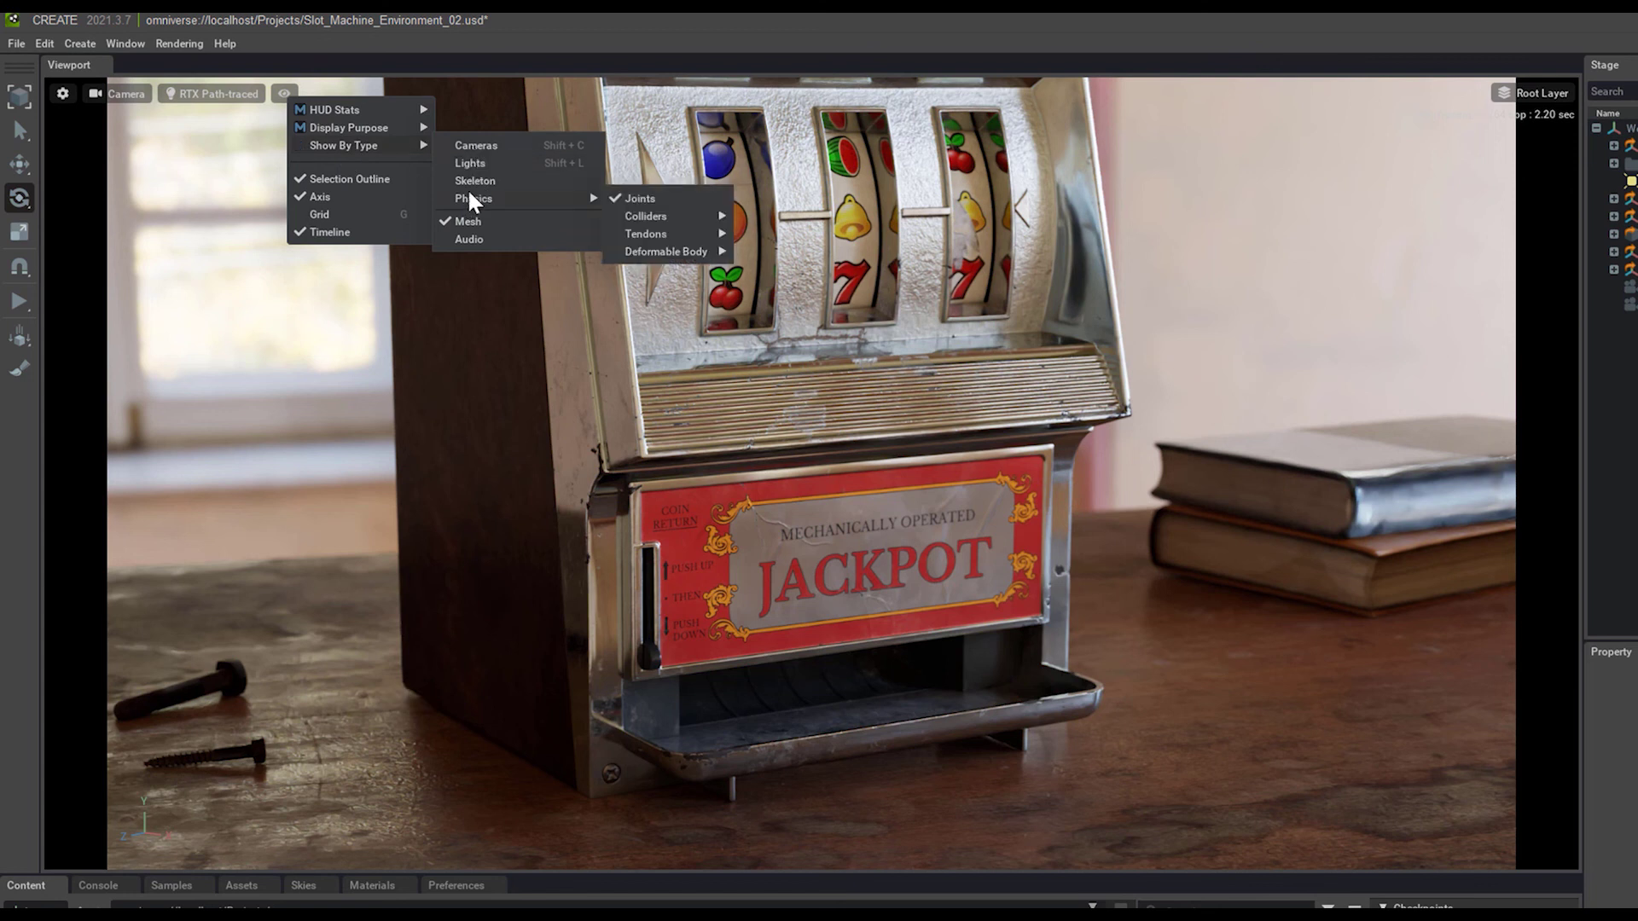
{"action": "left_click", "coordinate": [328, 215]}
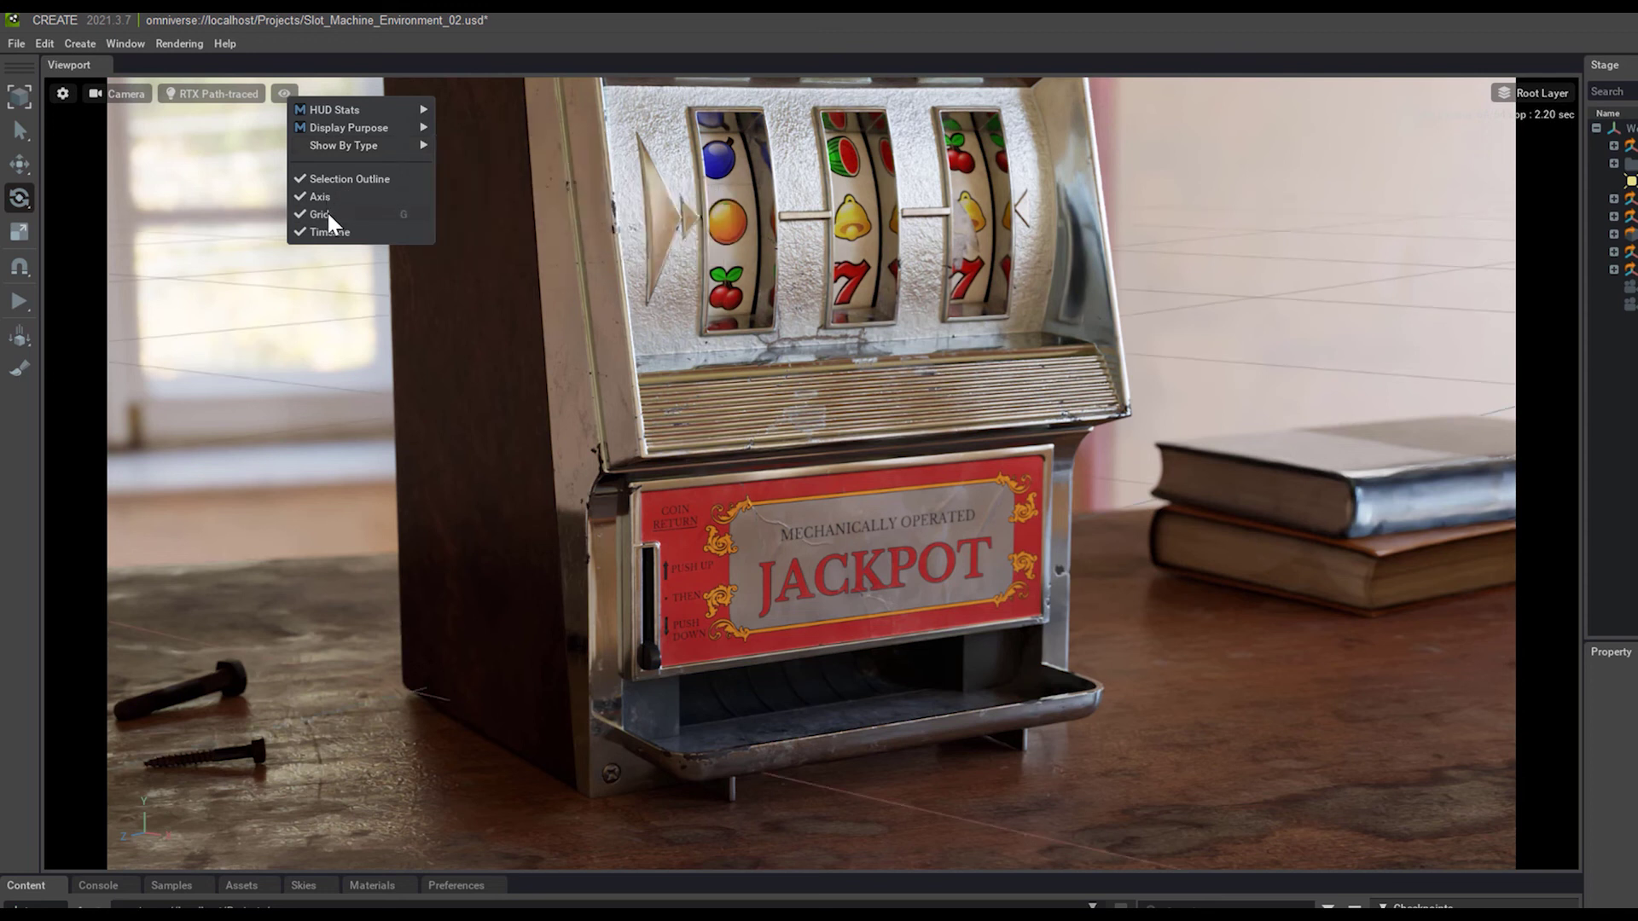
{"action": "left_click", "coordinate": [328, 215]}
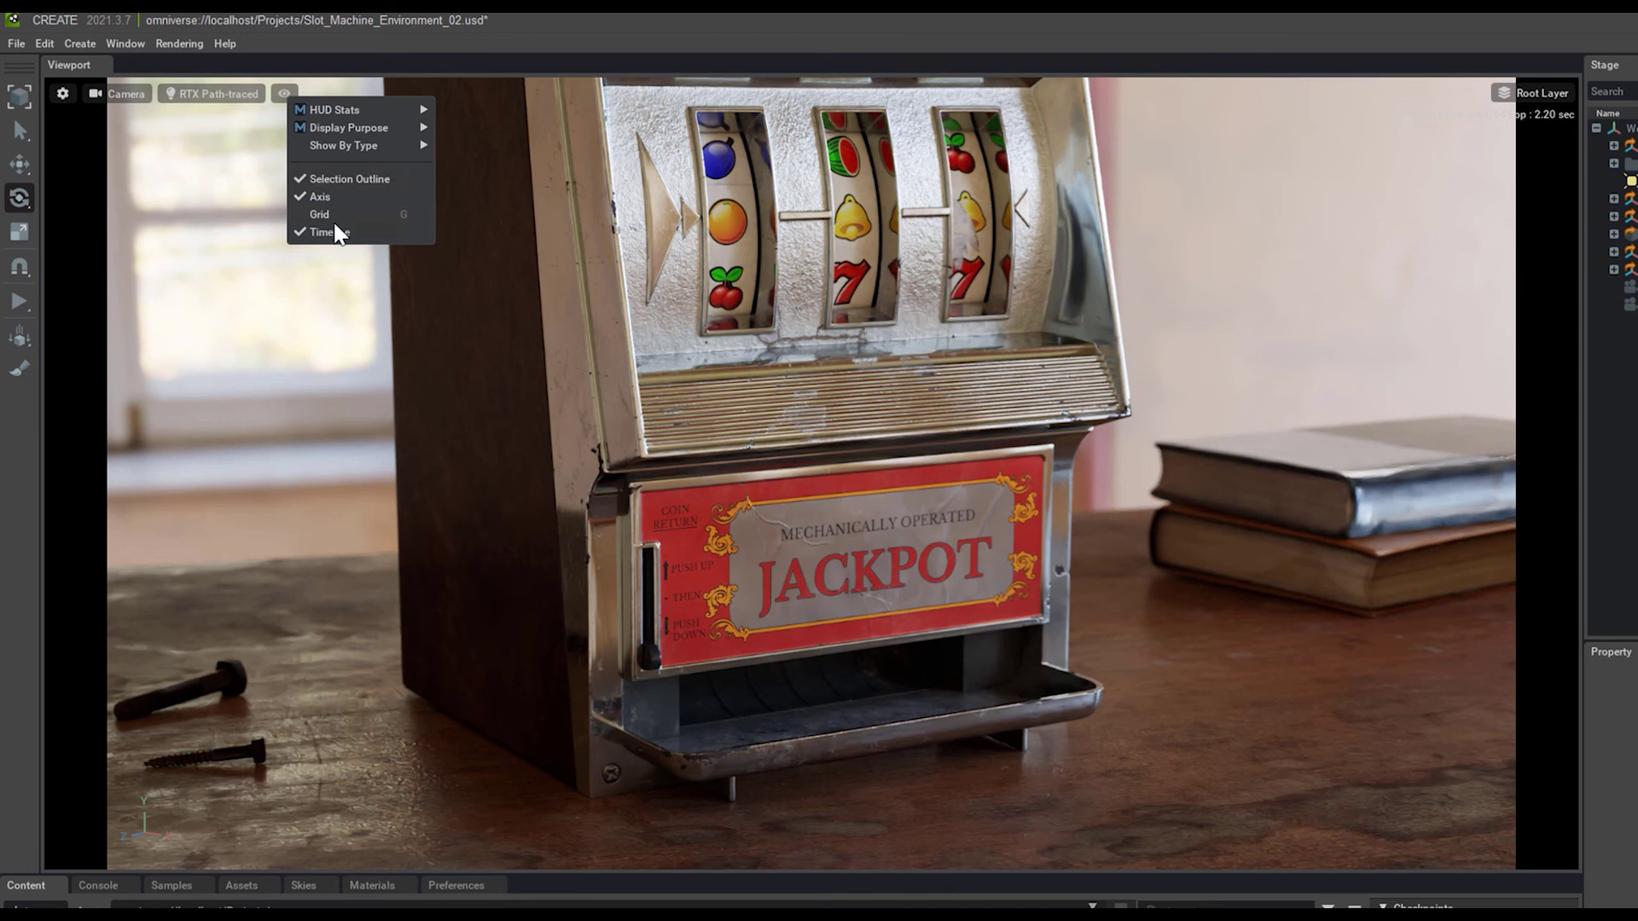
{"action": "left_click", "coordinate": [328, 215]}
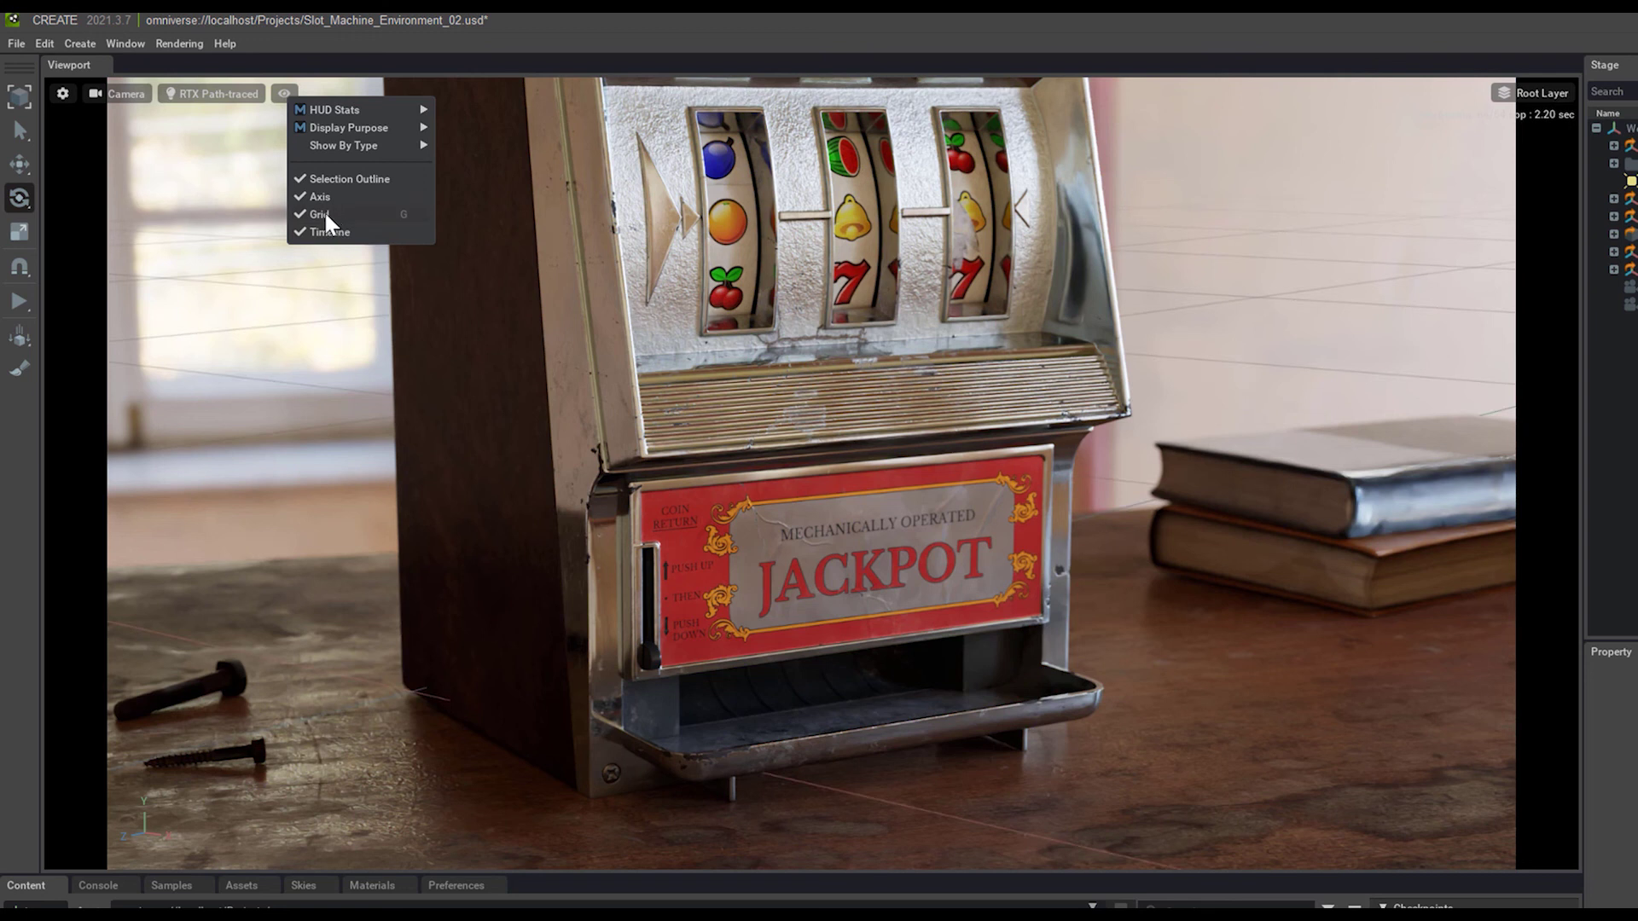
{"action": "mouse_move", "coordinate": [365, 145]}
{"action": "left_click", "coordinate": [465, 166]}
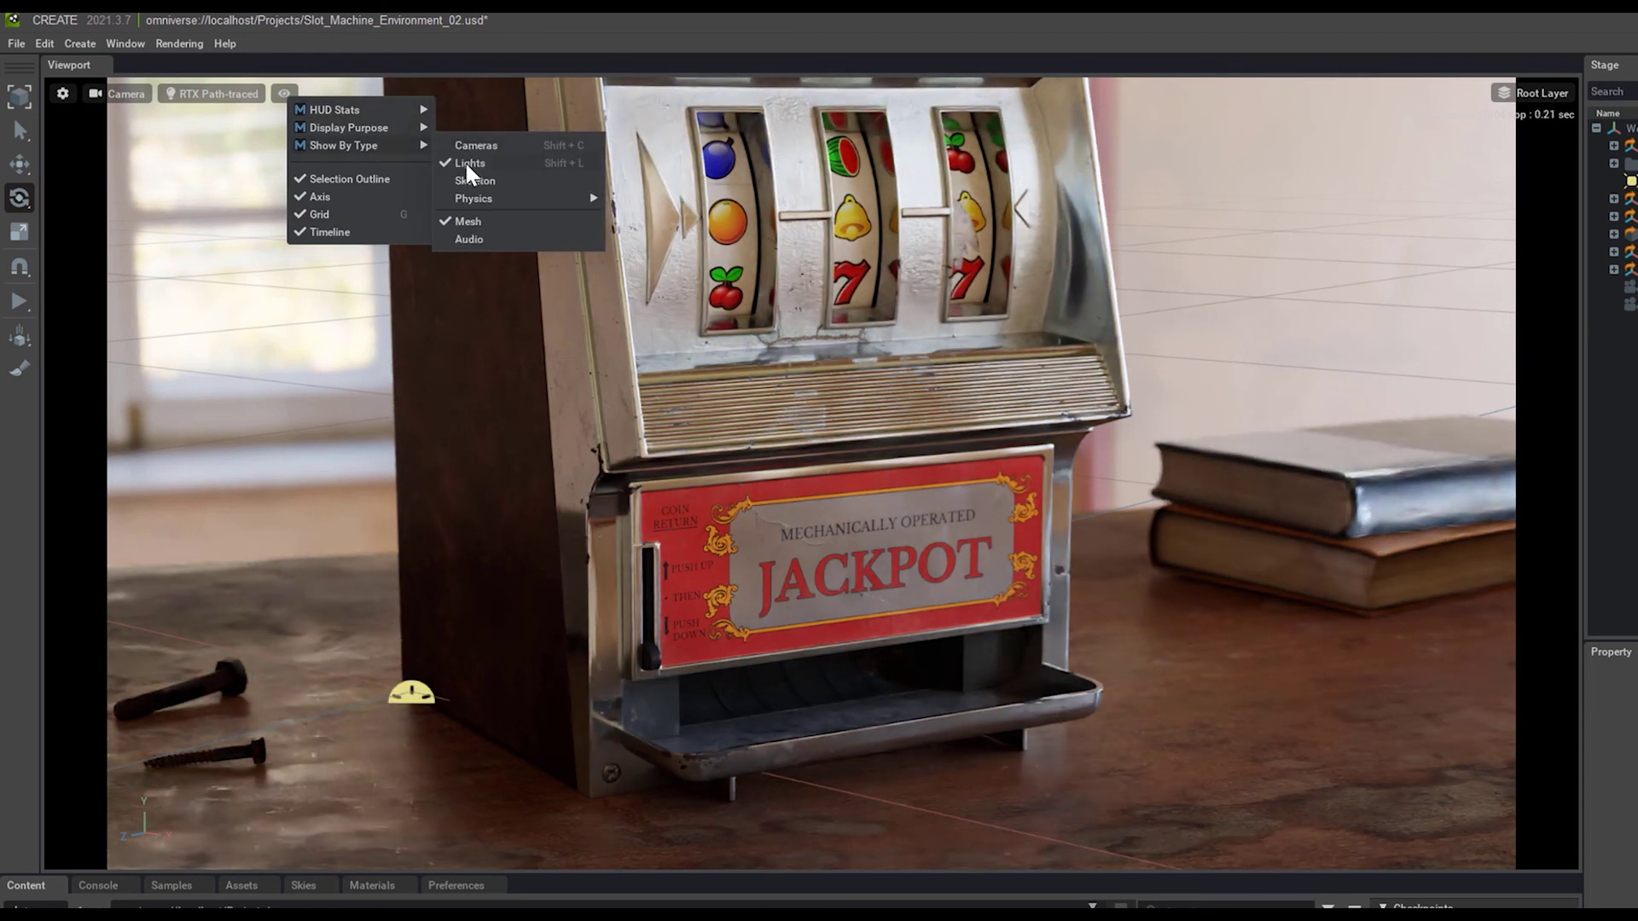
{"action": "left_click", "coordinate": [465, 162]}
{"action": "left_click", "coordinate": [331, 213]}
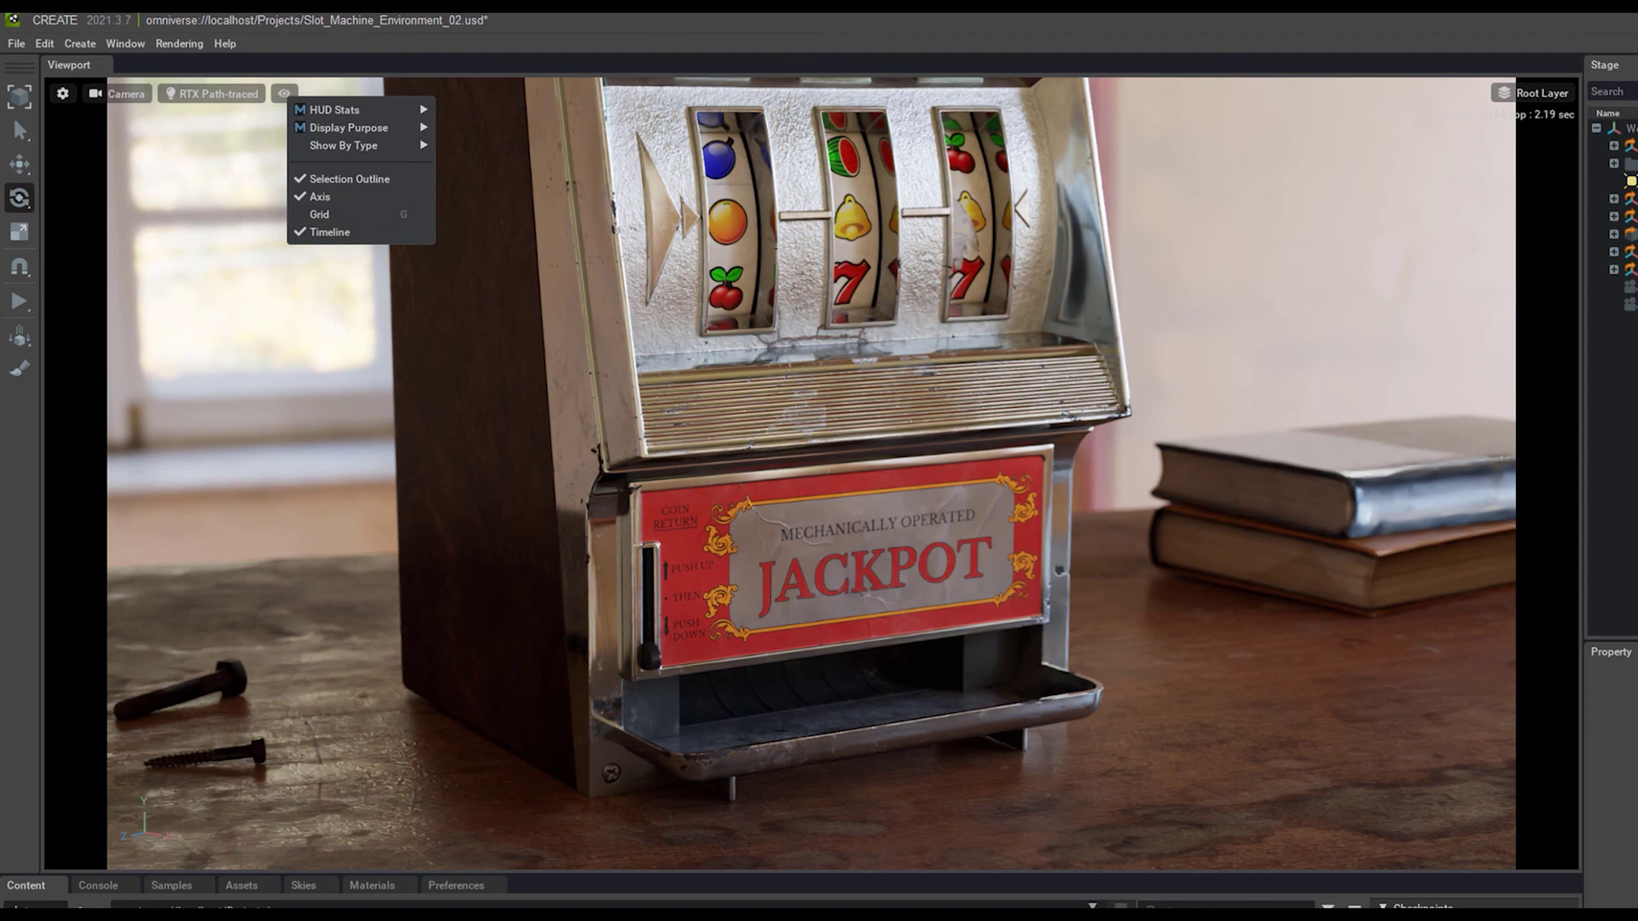
{"action": "left_click", "coordinate": [198, 150]}
Step: Capture the clean viewport screenshot capture.2021-12-03 00.46.42.png and close its Photos preview
{"action": "left_click", "coordinate": [45, 43]}
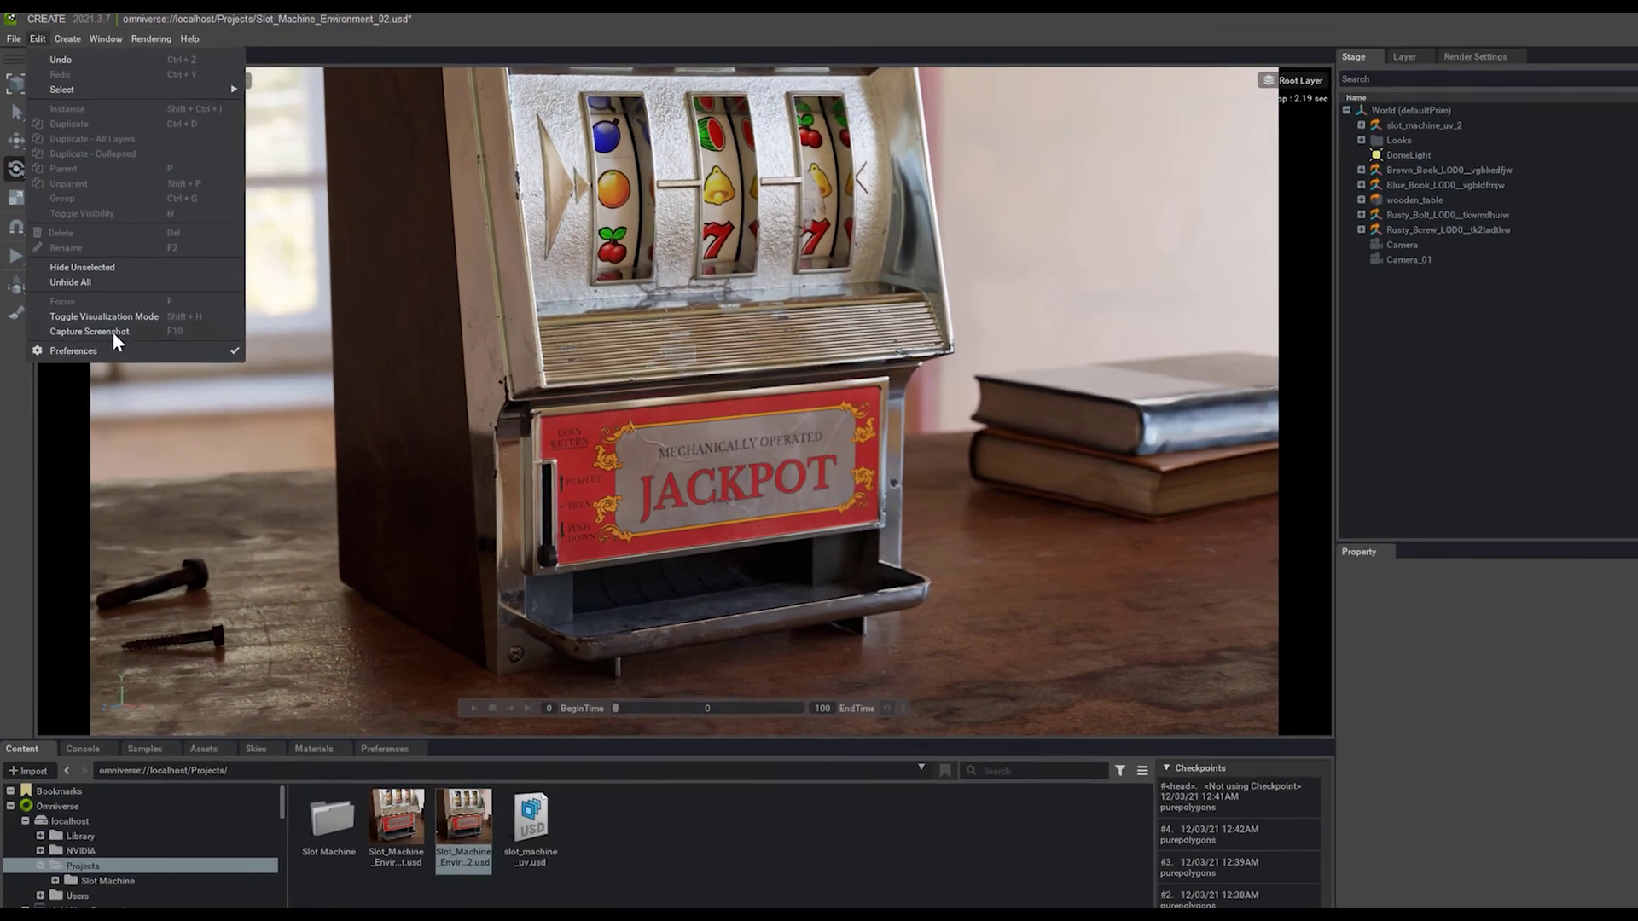
{"action": "left_click", "coordinate": [103, 388]}
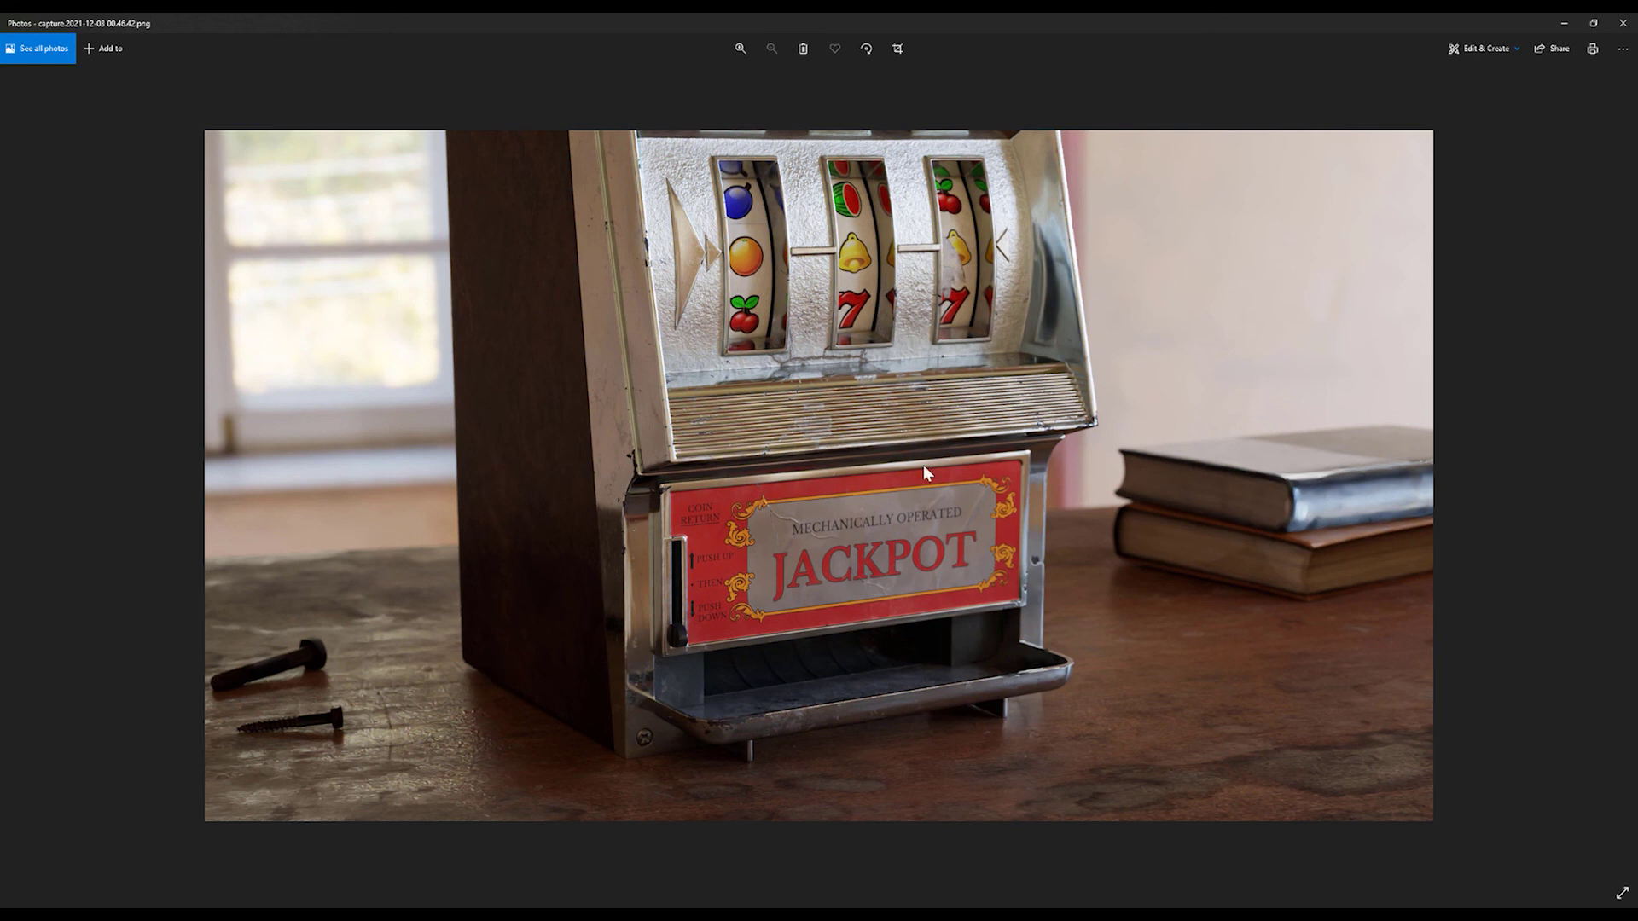
{"action": "left_click", "coordinate": [1621, 26]}
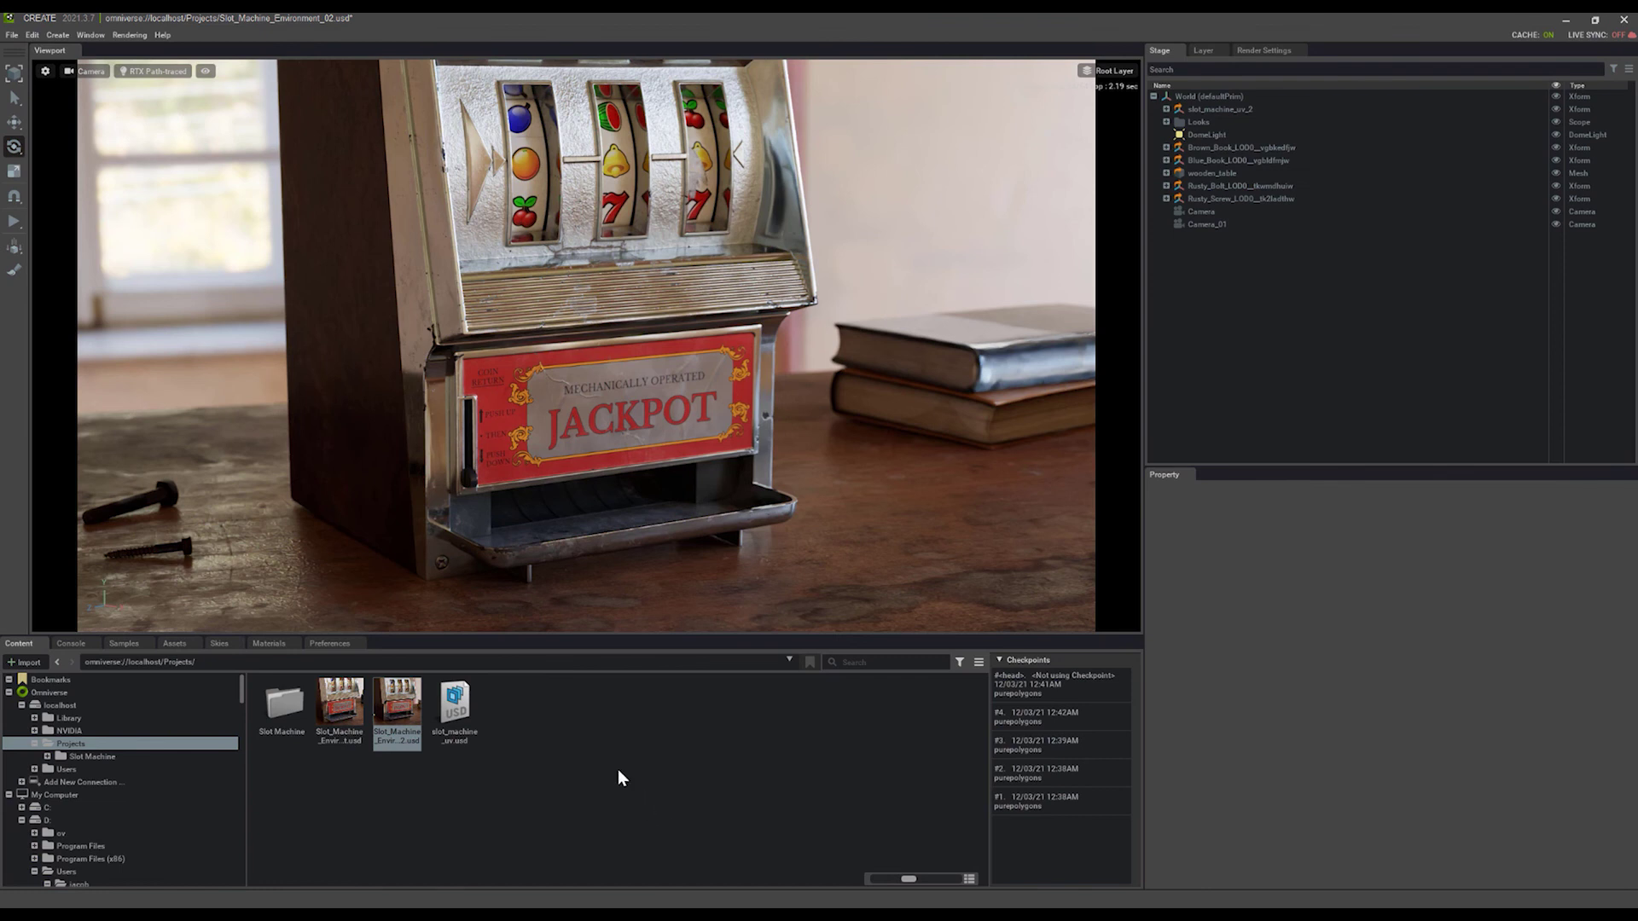